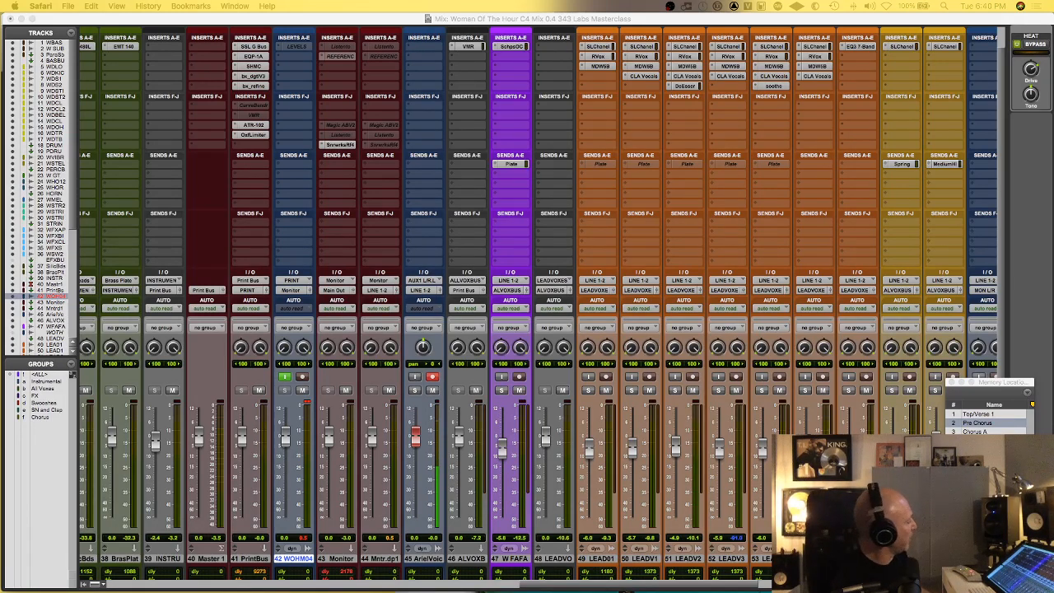
Select the four bass channels in the mixer, from WBASBRI through BASSBUS.
scroll(459, 274, left, 20)
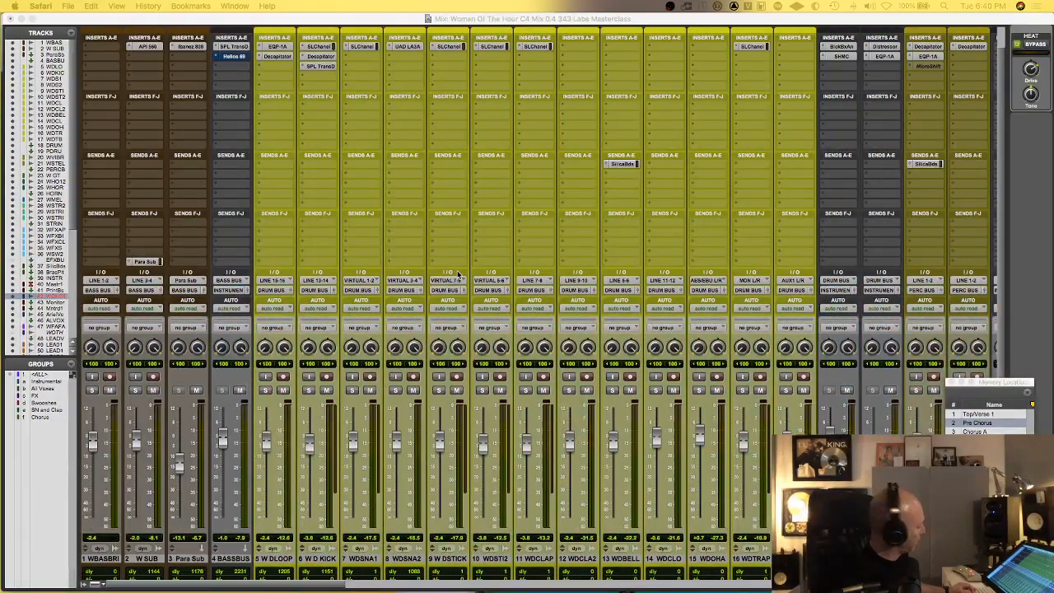
scroll(459, 274, right, 15)
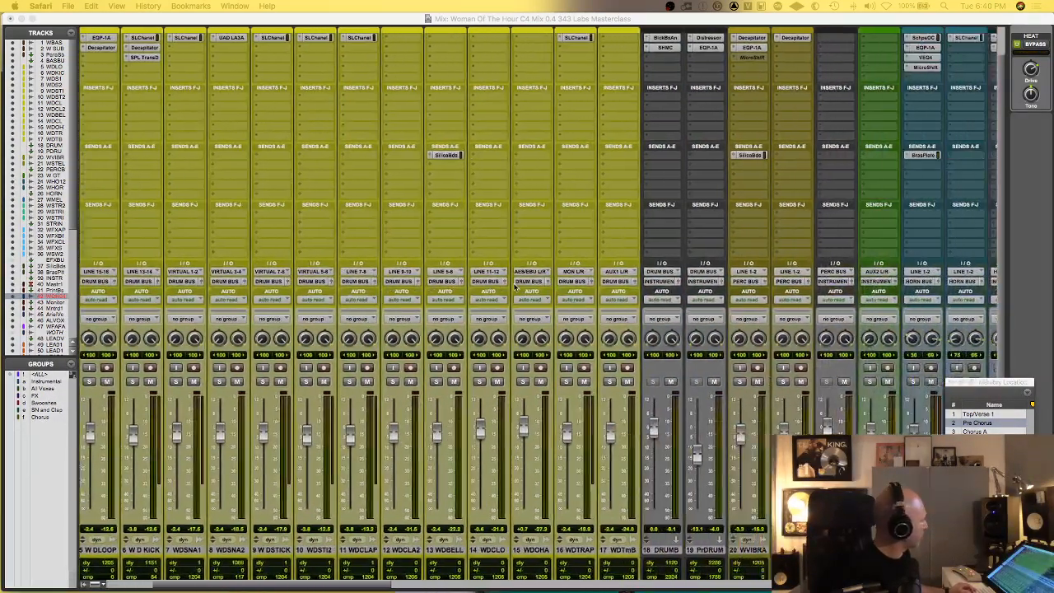
scroll(514, 286, left, 20)
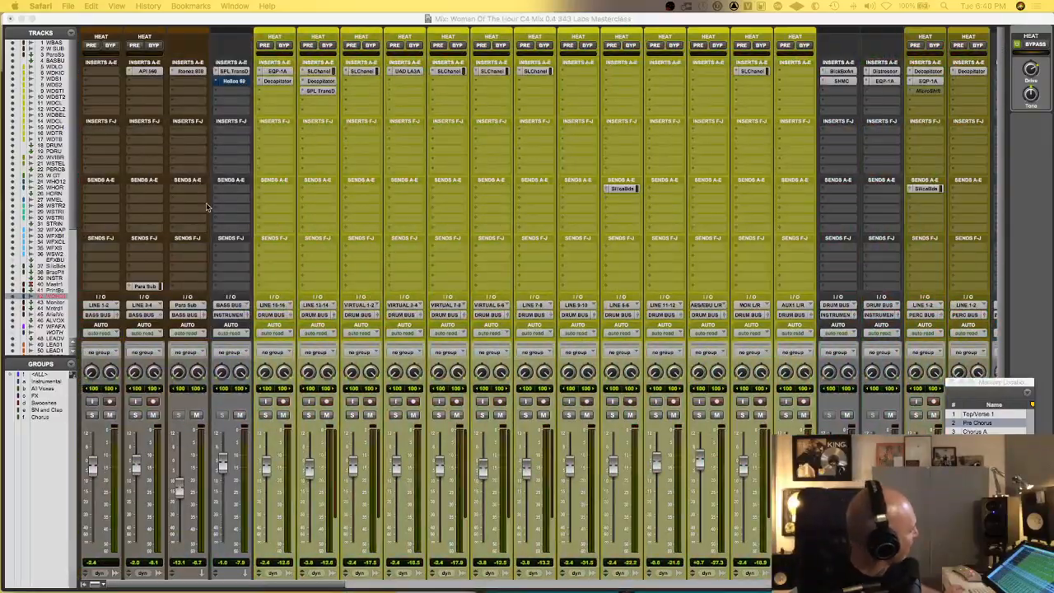
scroll(208, 207, down, 2)
click(106, 559)
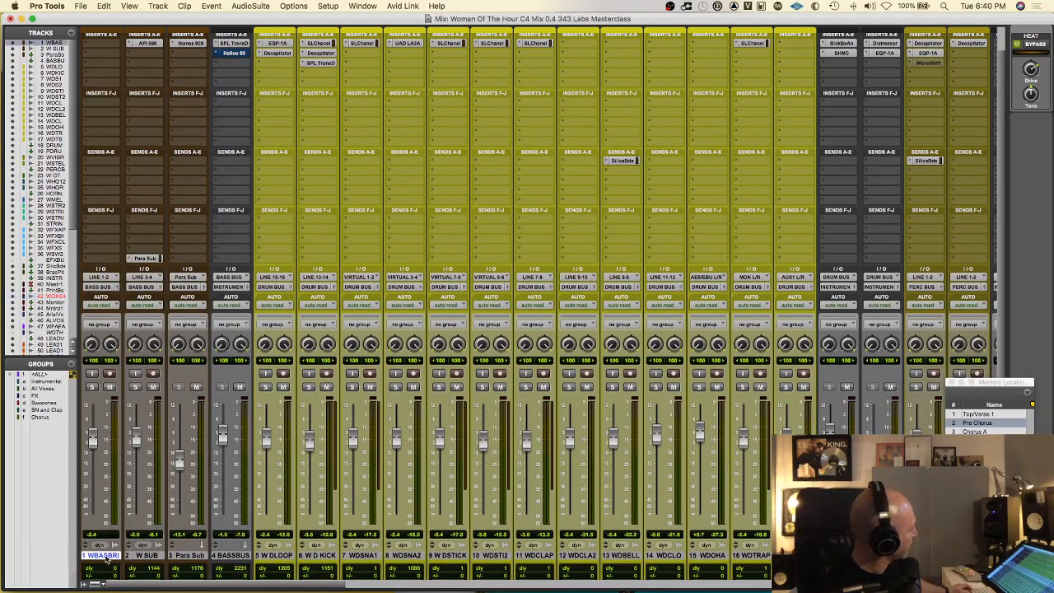
shift+click(189, 564)
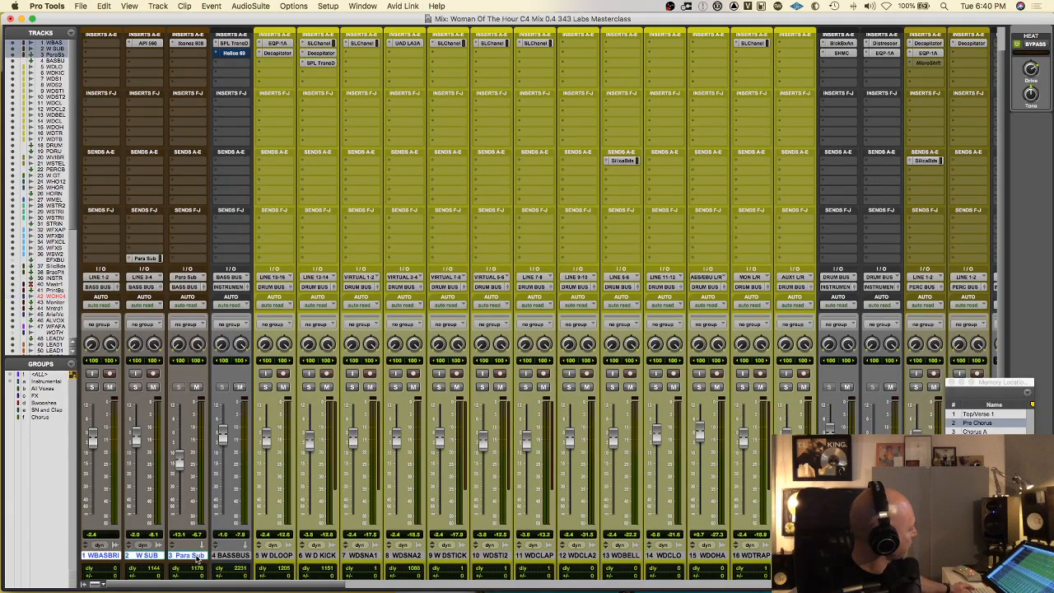
shift+click(239, 556)
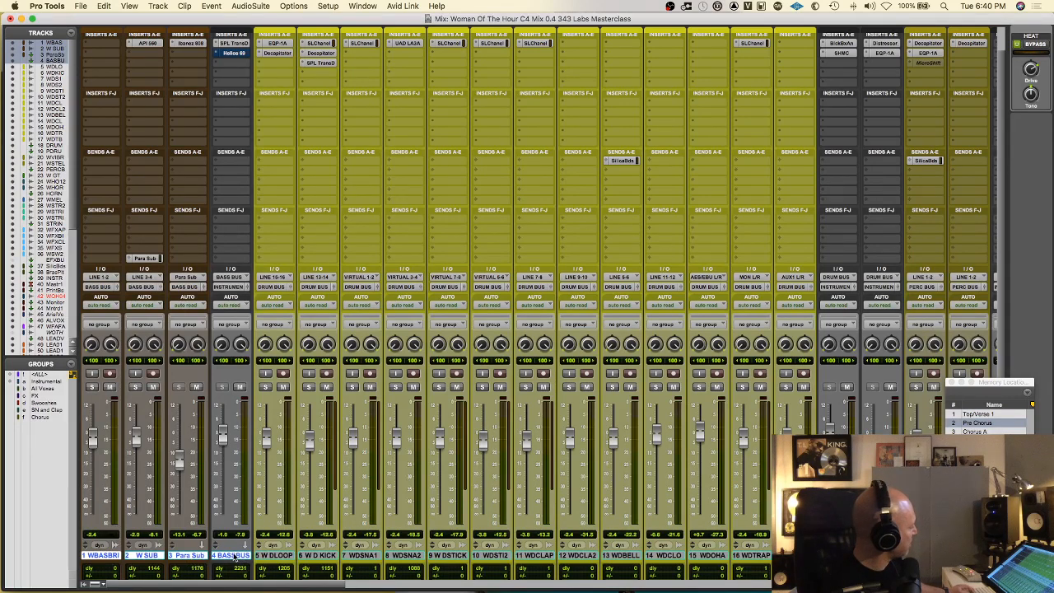
super+click(235, 556)
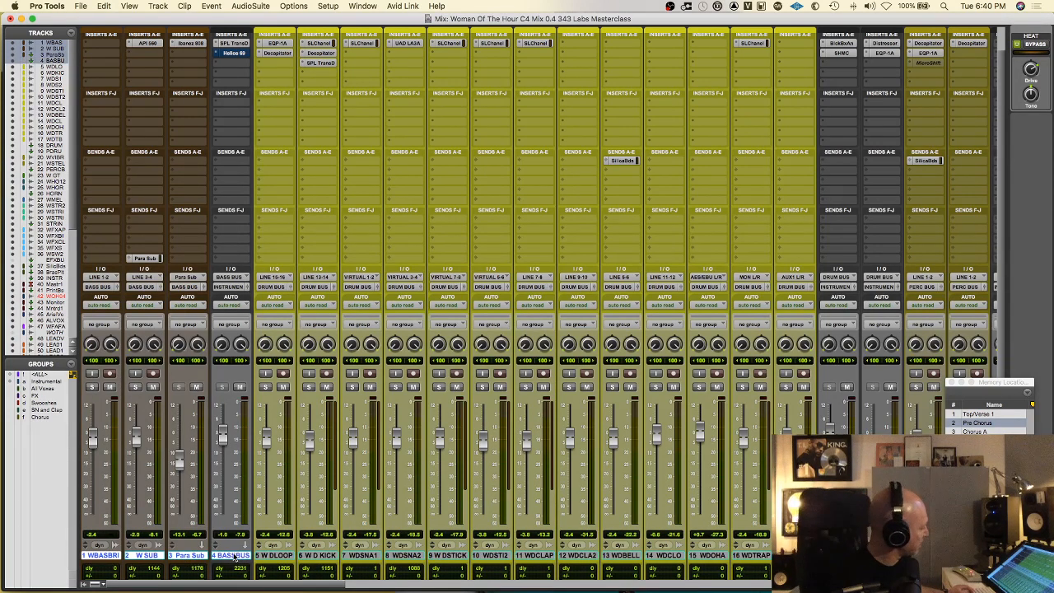
Select the drum tracks from W DLOOP through WDTmB, followed by the DRUMB and PrDRUM buses.
click(271, 557)
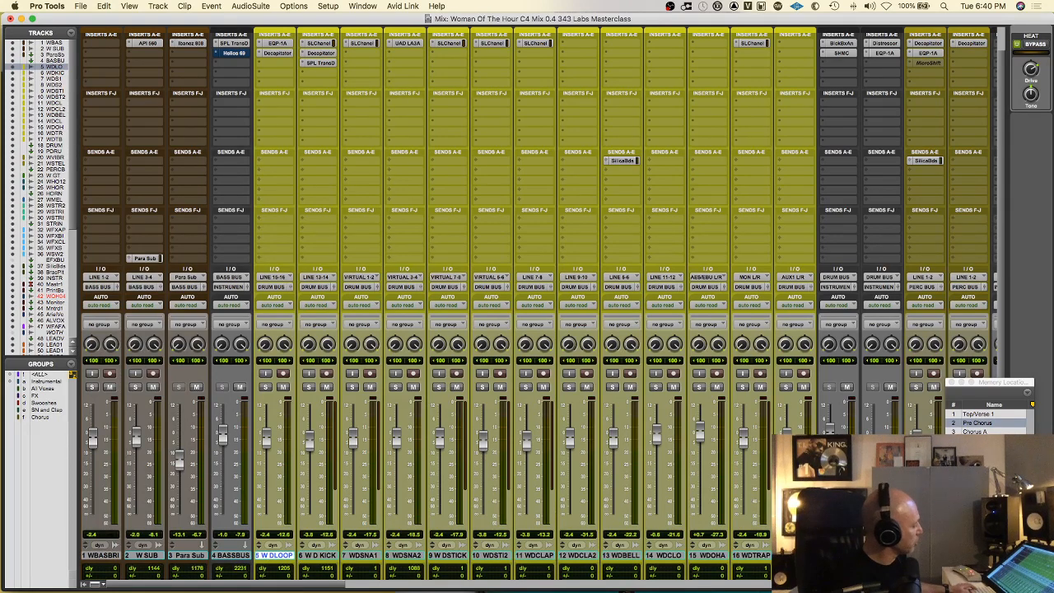
shift+click(796, 556)
scroll(795, 556, right, 3)
click(759, 555)
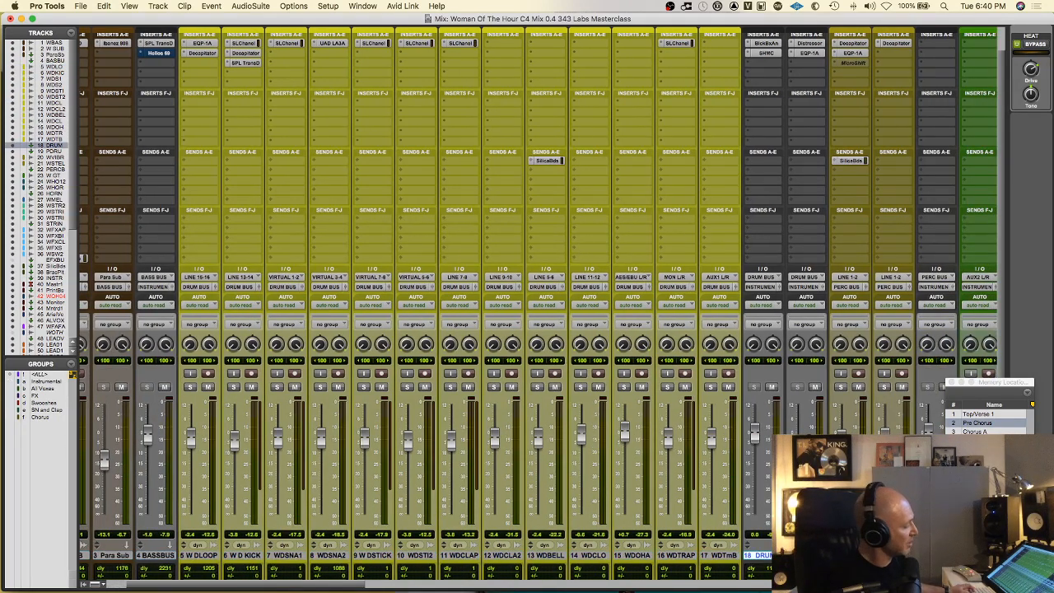
click(805, 556)
Select the percussion tracks WVIBRA and WSTELD together, followed by the W GT guitar track.
scroll(805, 556, right, 4)
click(497, 556)
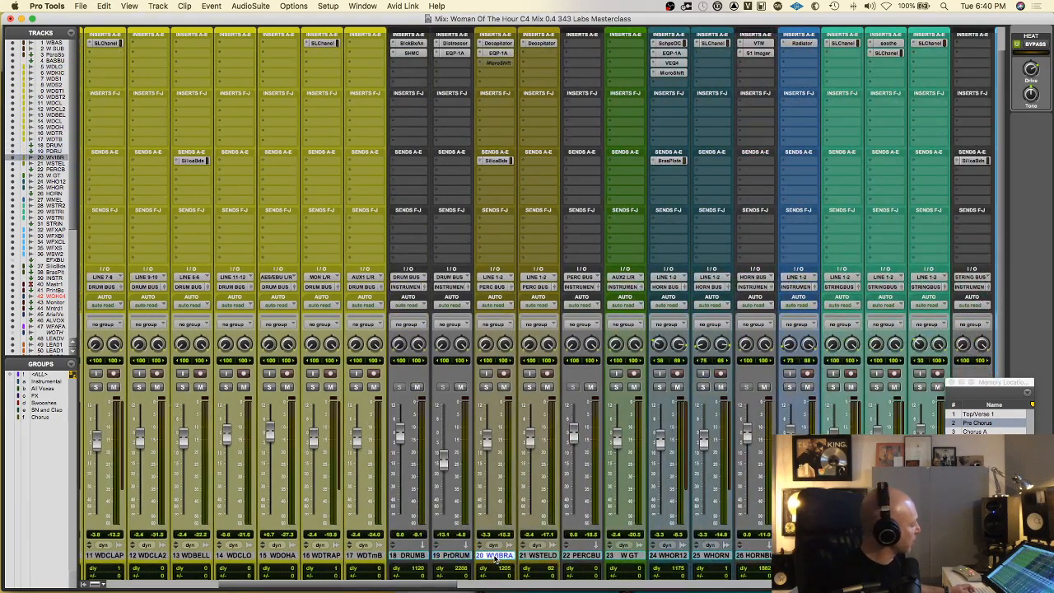
shift+click(537, 556)
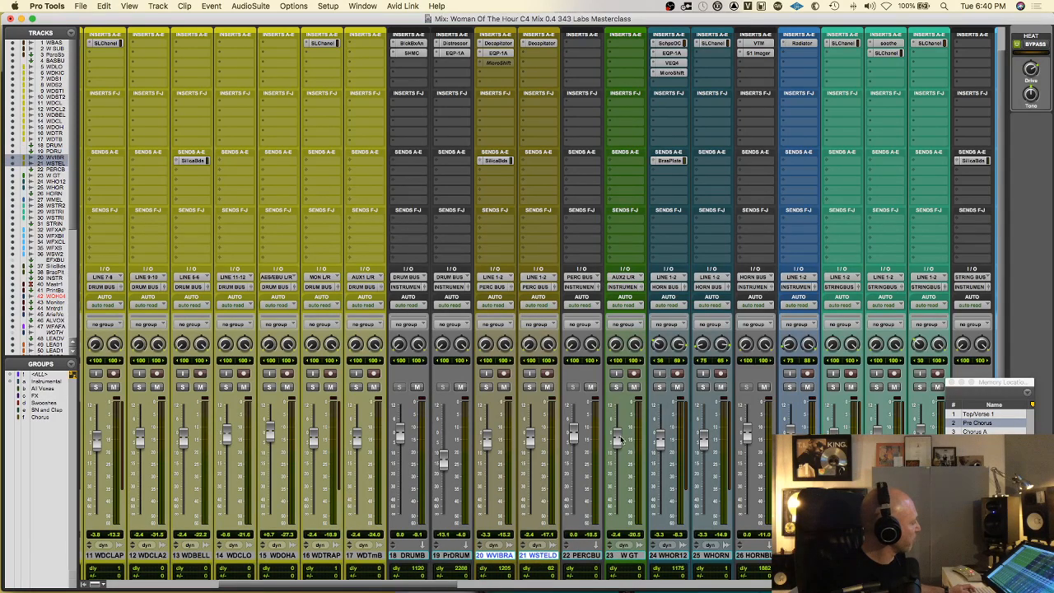
click(623, 554)
Select the two horn tracks, WHOR12 and WHORN.
scroll(624, 555, right, 2)
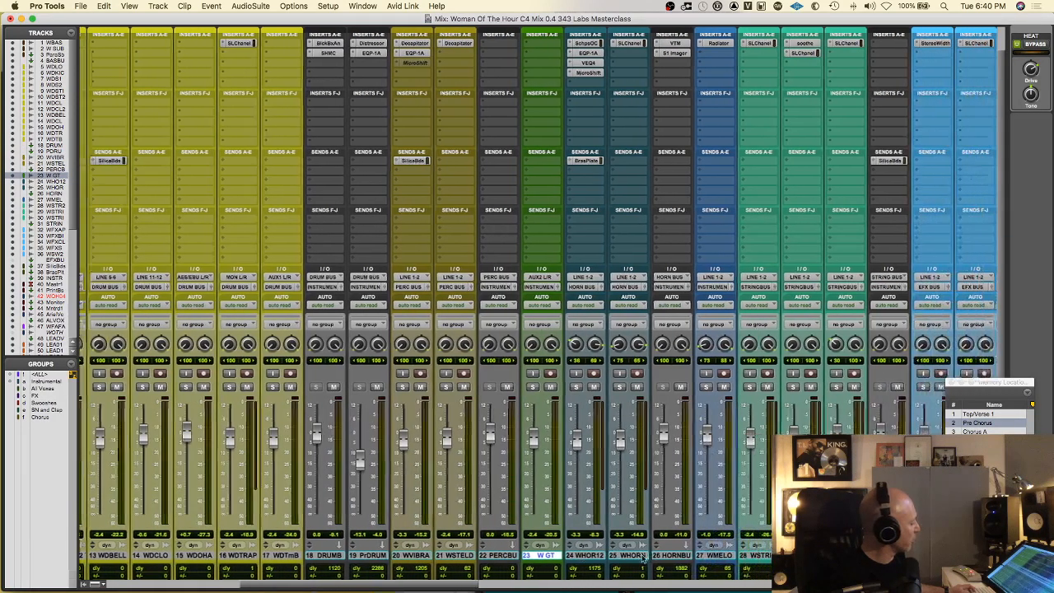
click(582, 555)
shift+click(624, 556)
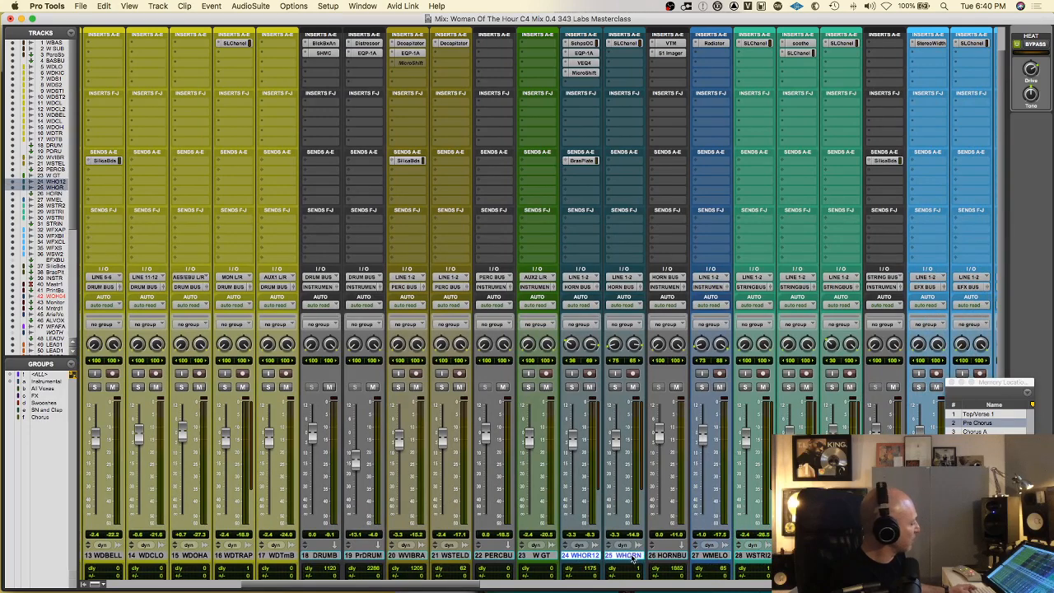
Select the WMELO track and check its full name in the track naming dialog without changing it.
click(711, 556)
scroll(520, 428, right, 3)
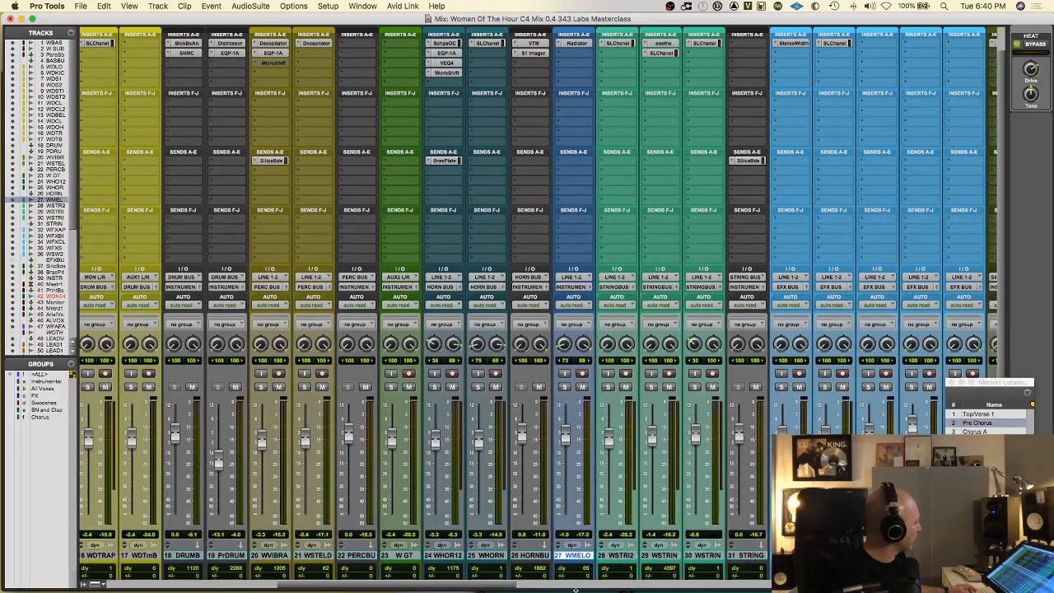
double_click(577, 556)
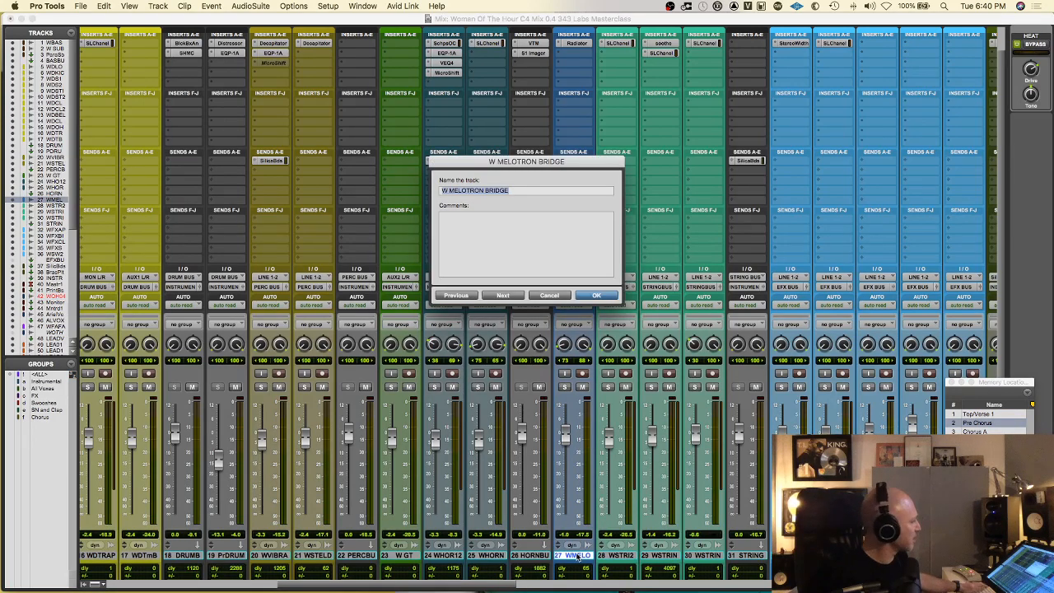
key(Escape)
Select the three string tracks starting at WSTRI2, followed by the effects tracks from WFXAPL through WSWO2.
click(618, 557)
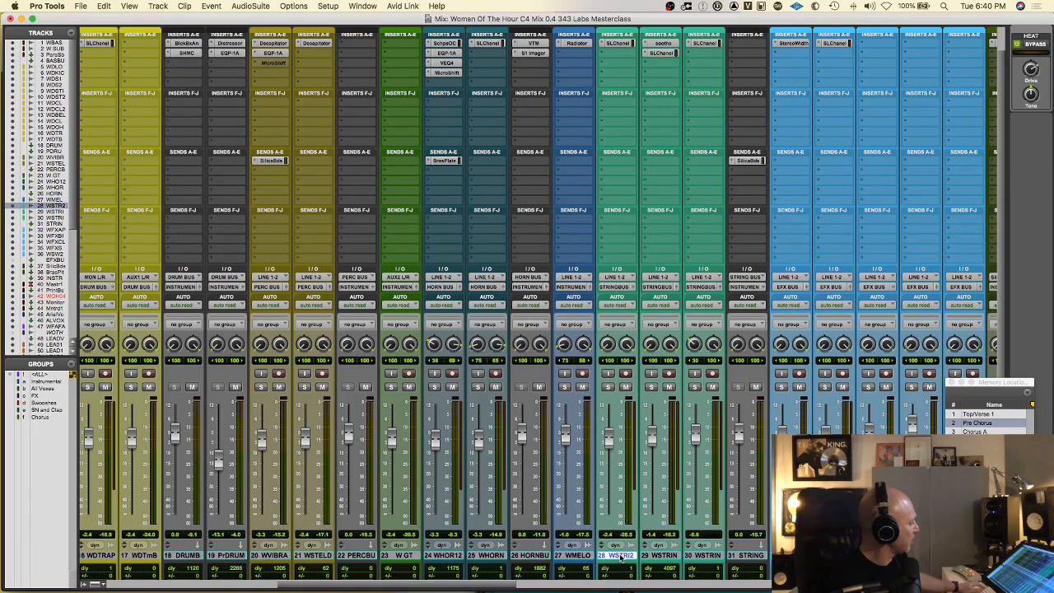
shift+click(713, 558)
scroll(713, 559, right, 6)
click(536, 556)
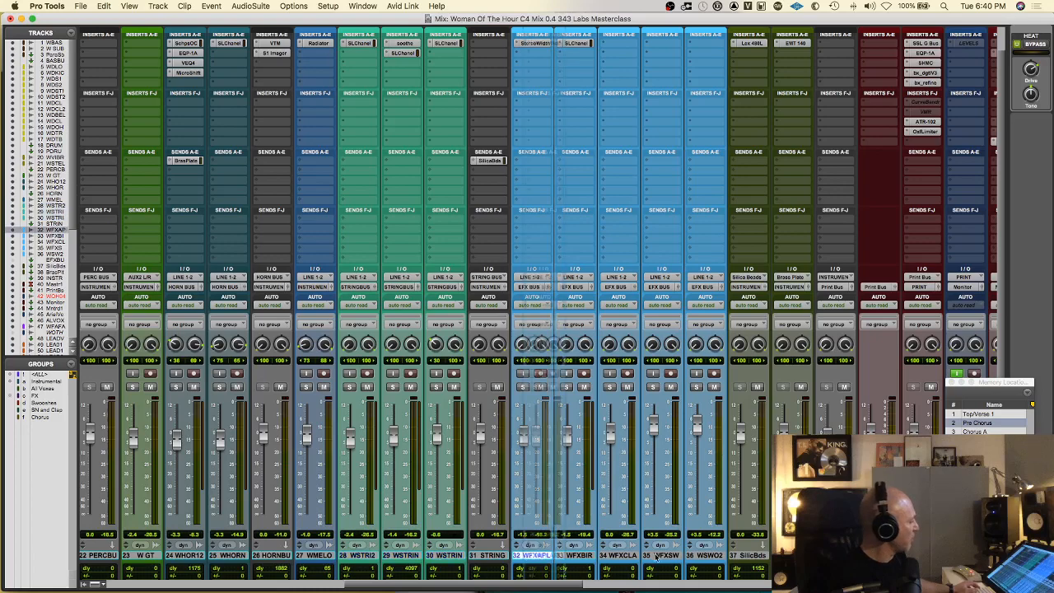
shift+click(693, 556)
Examine the mixer channels after the effects tracks, from the reverb returns through the master, print and monitor channels to the vocals.
scroll(693, 556, right, 6)
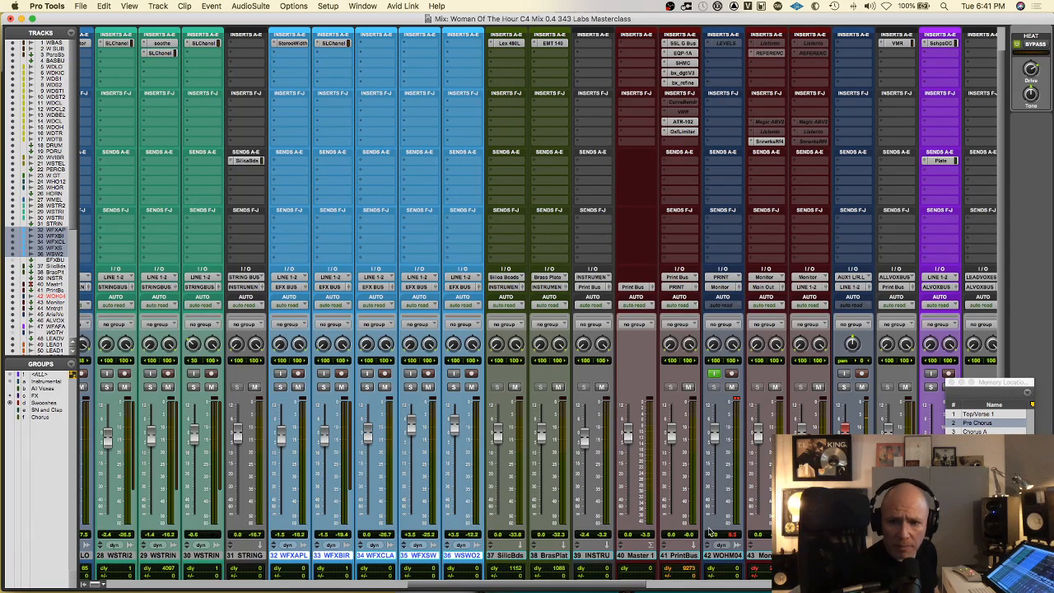
scroll(710, 531, right, 1)
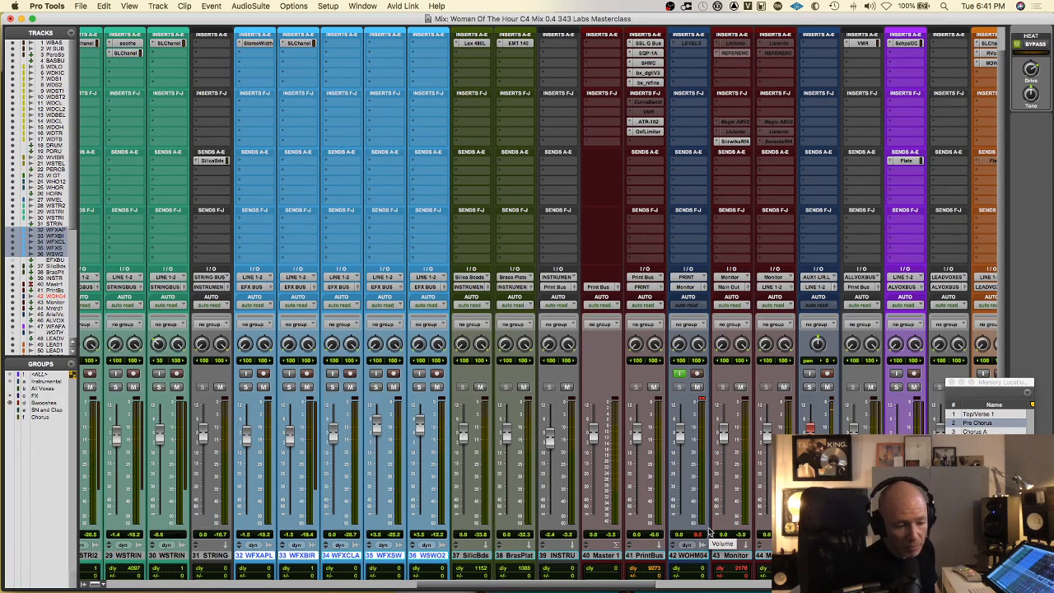
scroll(729, 527, right, 1)
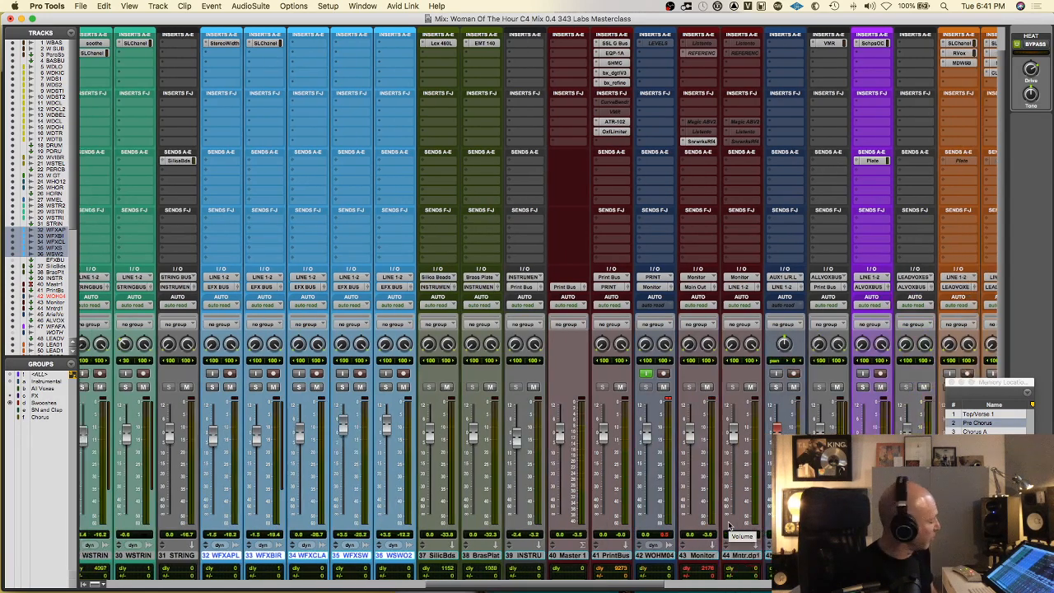
scroll(729, 527, right, 3)
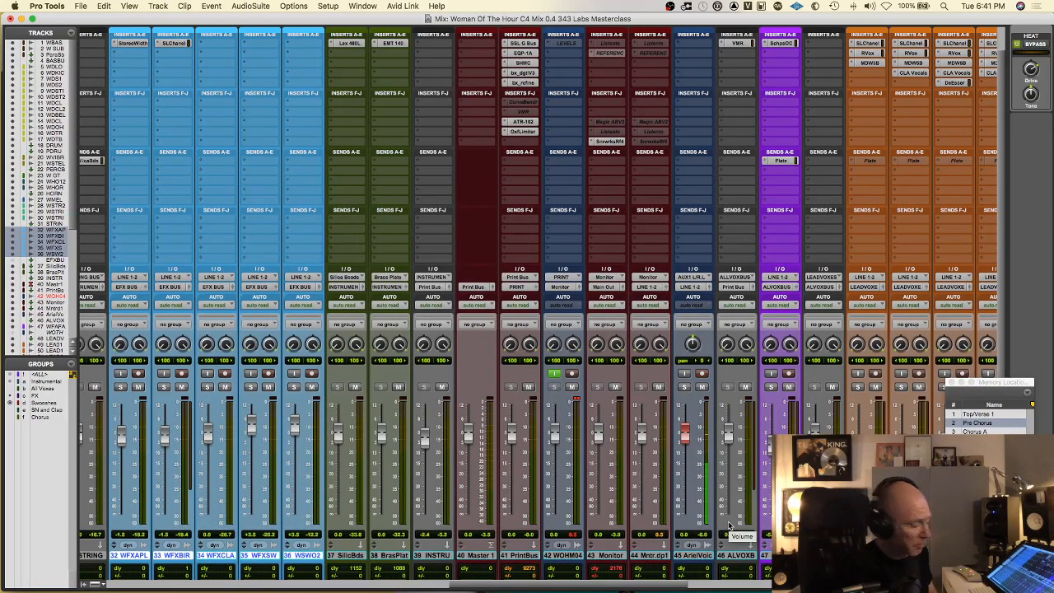
scroll(729, 527, right, 2)
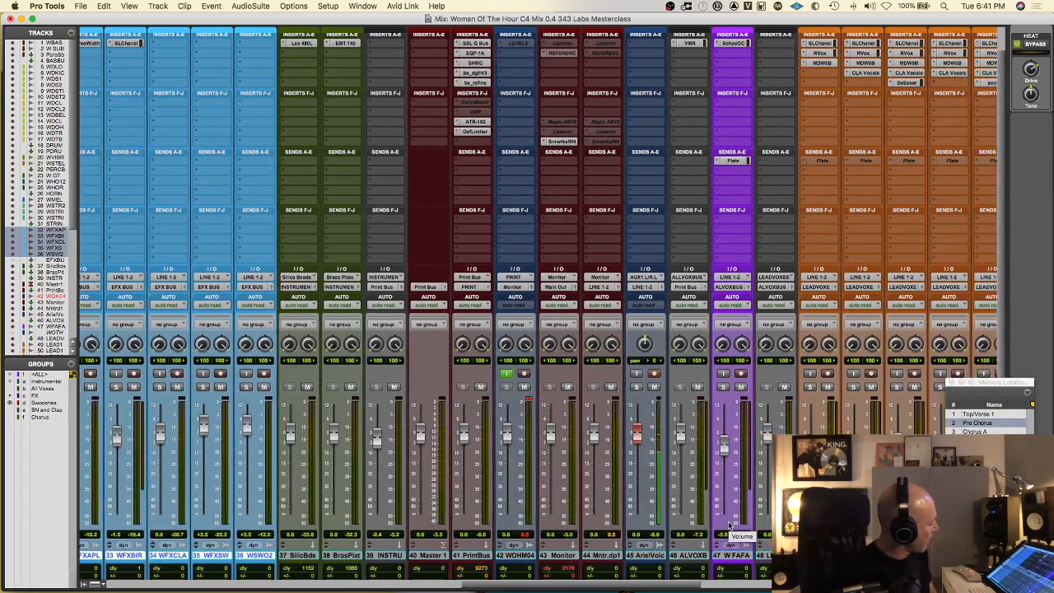
scroll(729, 526, left, 2)
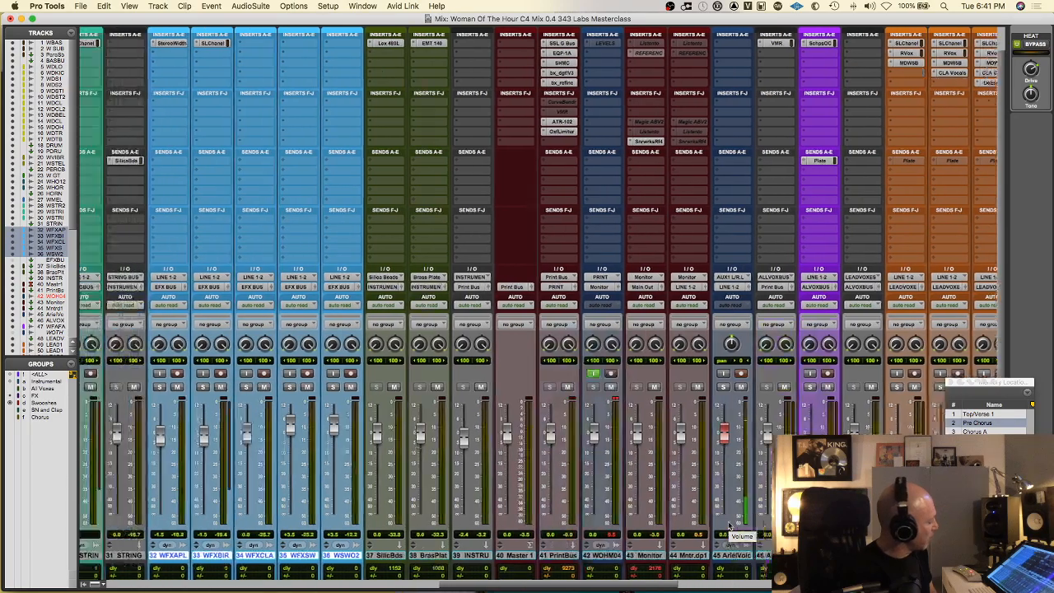
scroll(728, 527, left, 3)
scroll(728, 527, right, 10)
scroll(728, 527, left, 11)
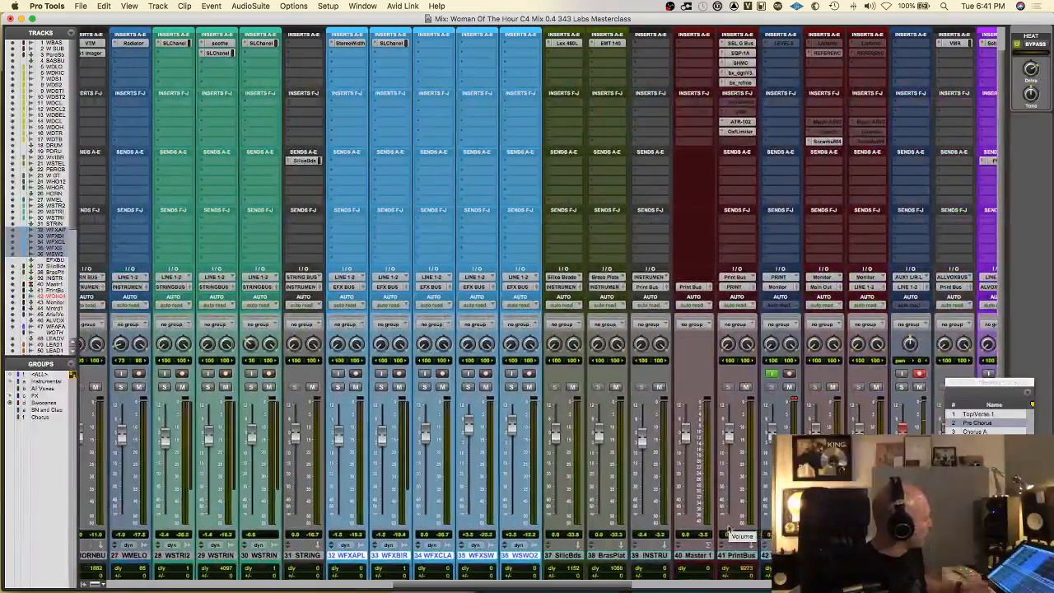
Select the Master 1, PrintBus and WOHM04 channels one after another.
click(699, 556)
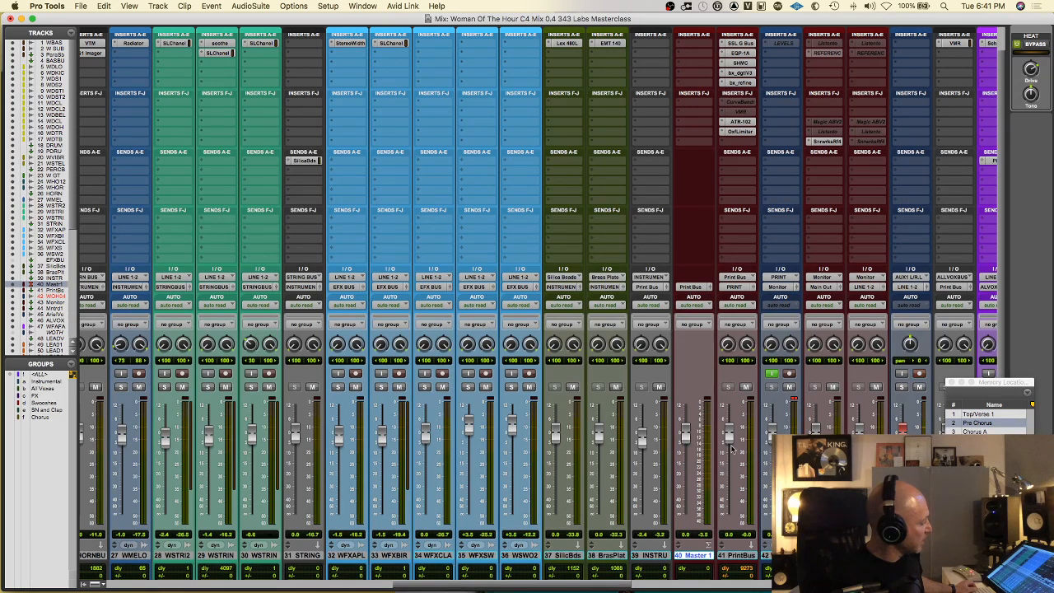
click(737, 557)
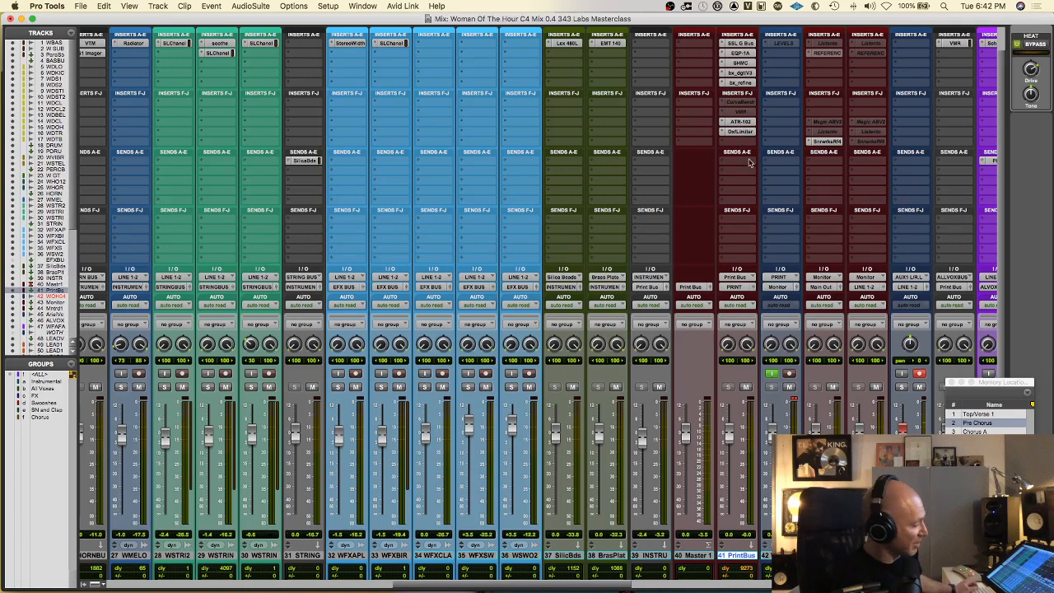
click(779, 555)
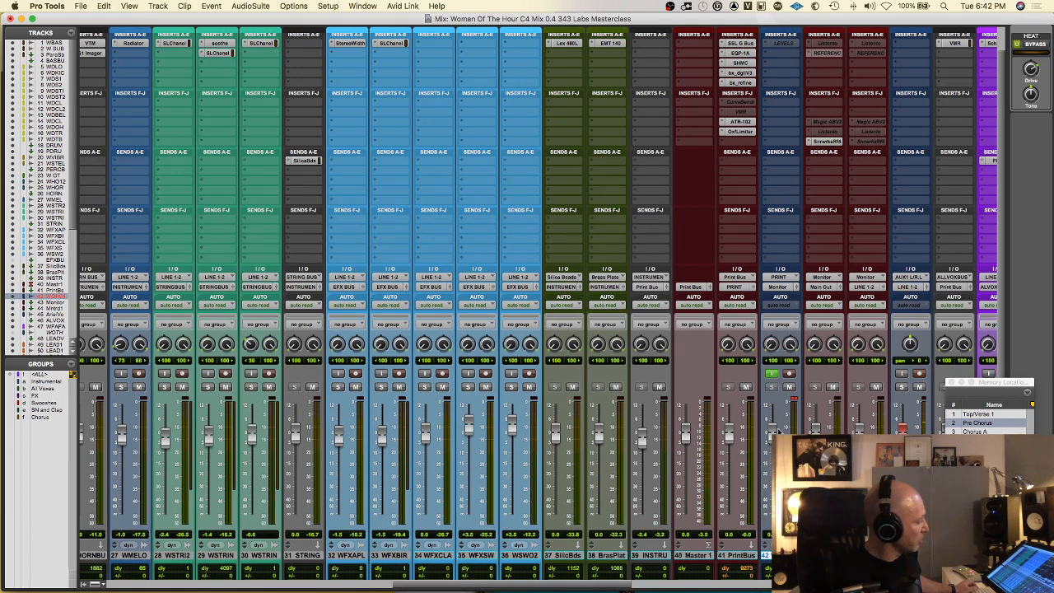
Select the Monitor channel and open its Sonarworks Reference 4 insert, shifting the plug-in window slightly.
scroll(791, 553, right, 1)
click(798, 555)
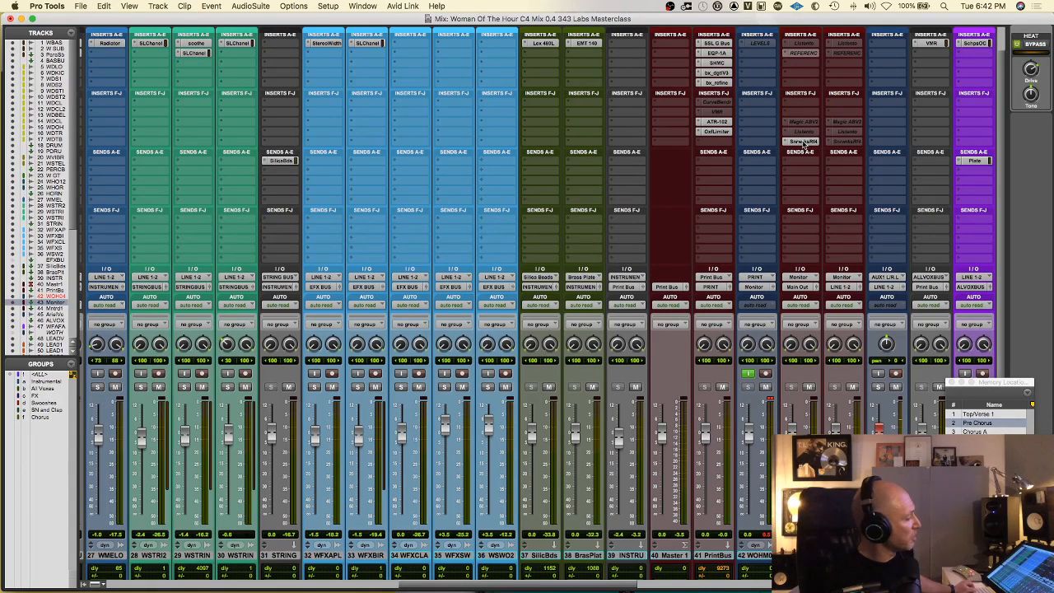
click(803, 142)
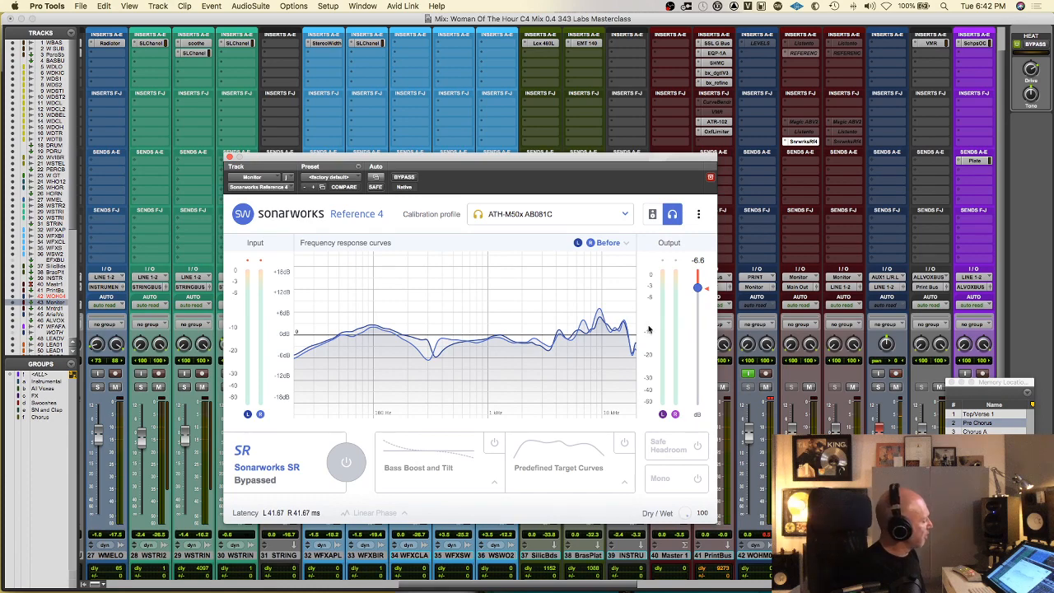
mouse_move(601, 156)
mouse_down()
mouse_move(731, 158)
mouse_move(609, 170)
mouse_up()
Briefly mute and unmute the INSTRU bus, and select the ALVOXB all-vocals bus.
scroll(864, 494, right, 4)
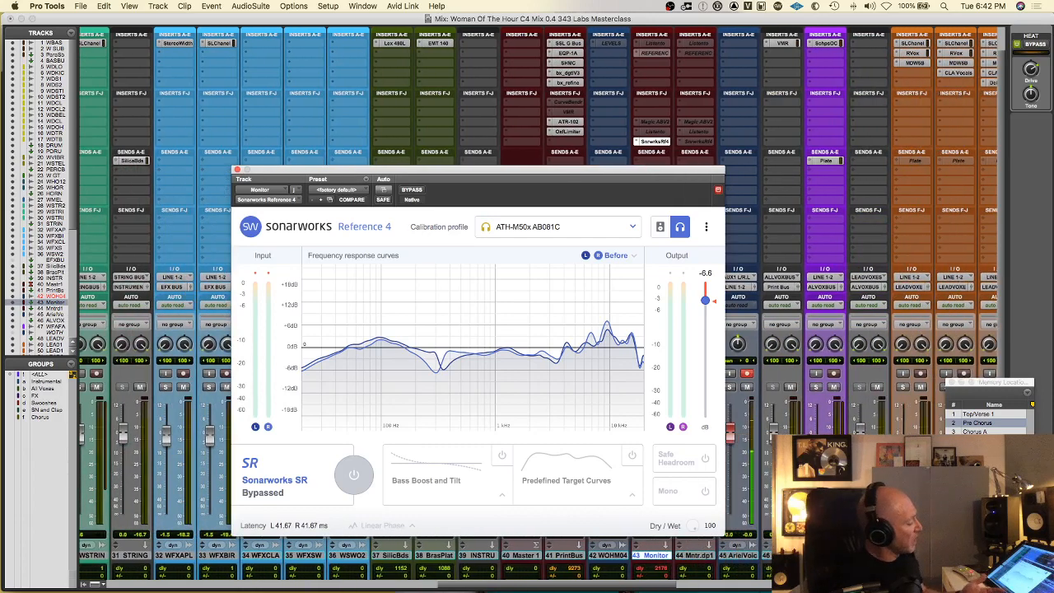
click(768, 557)
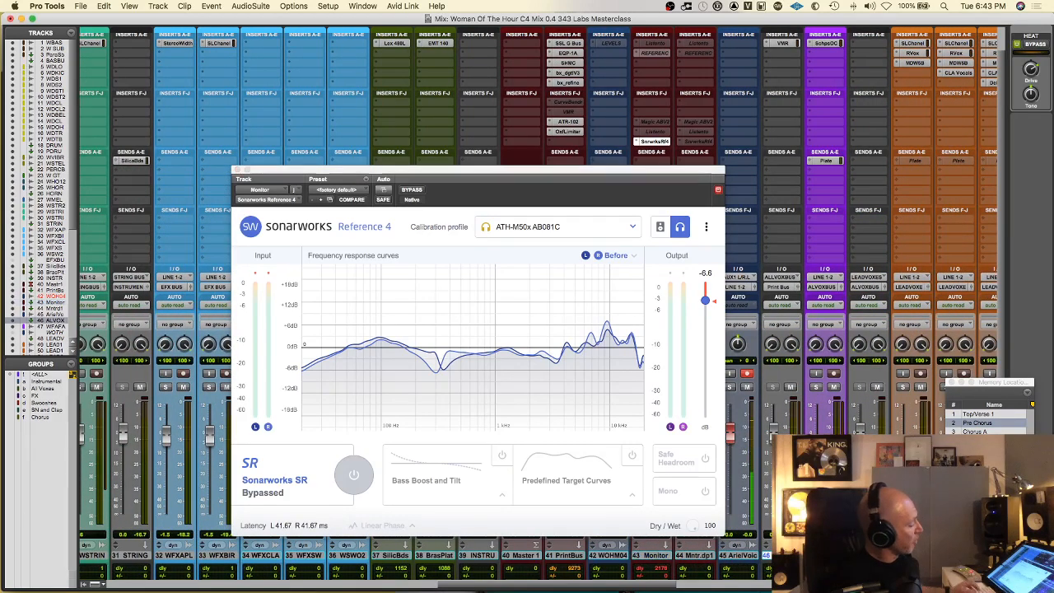
click(484, 556)
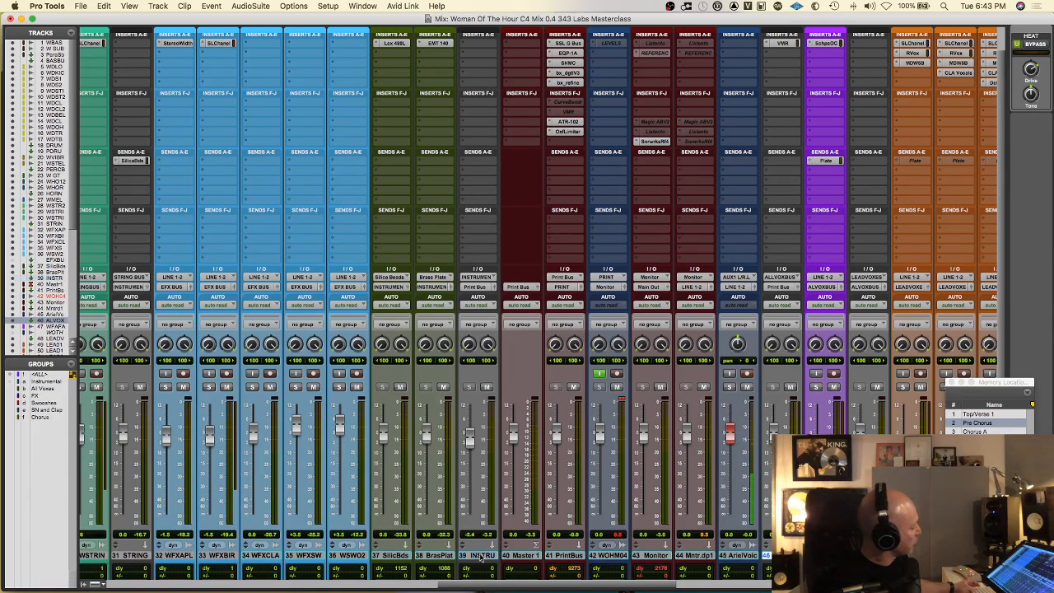
click(487, 387)
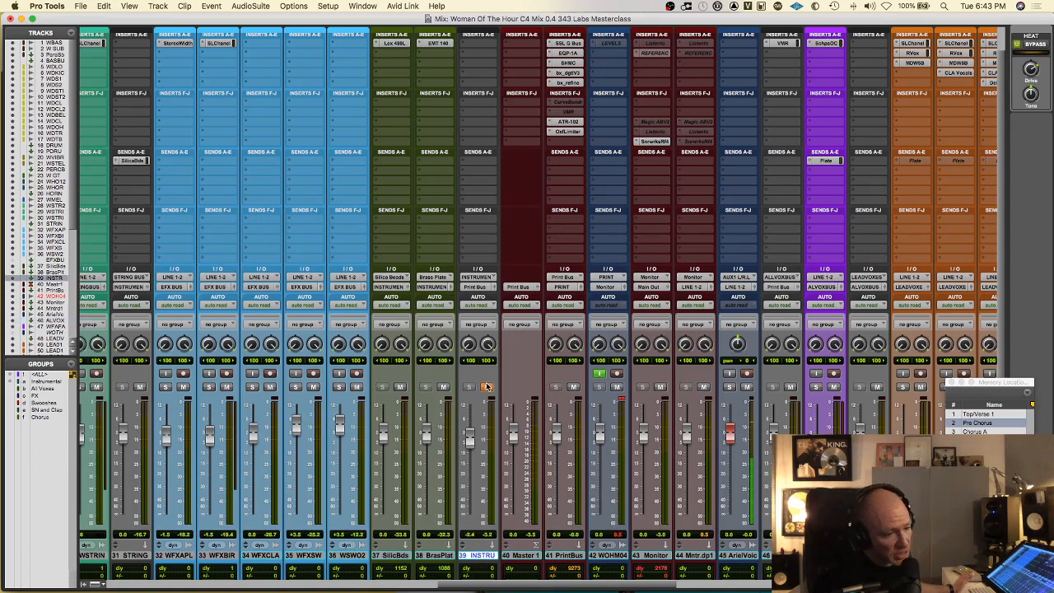
click(487, 387)
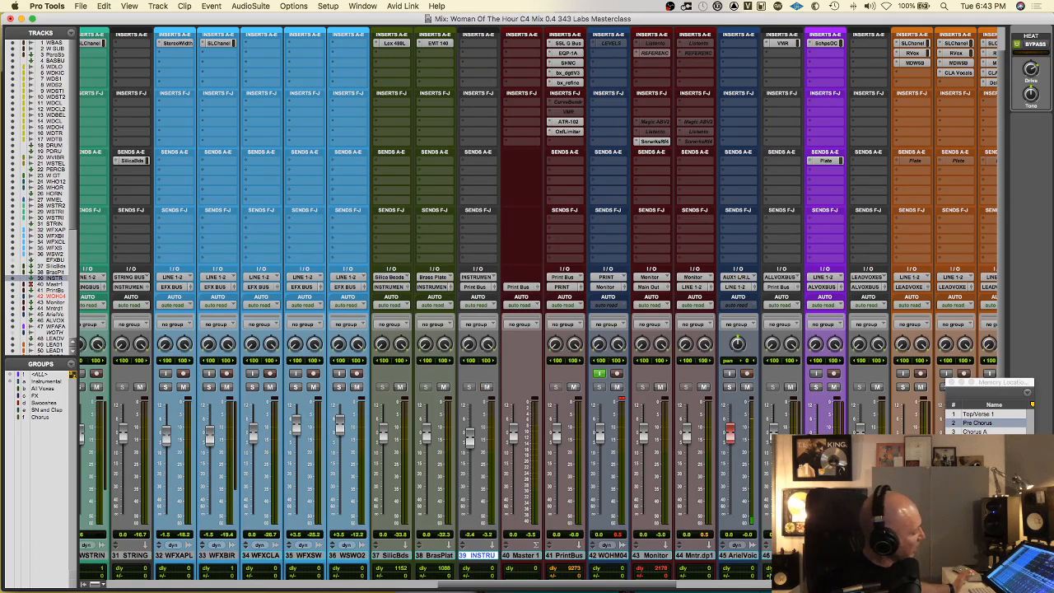
click(766, 555)
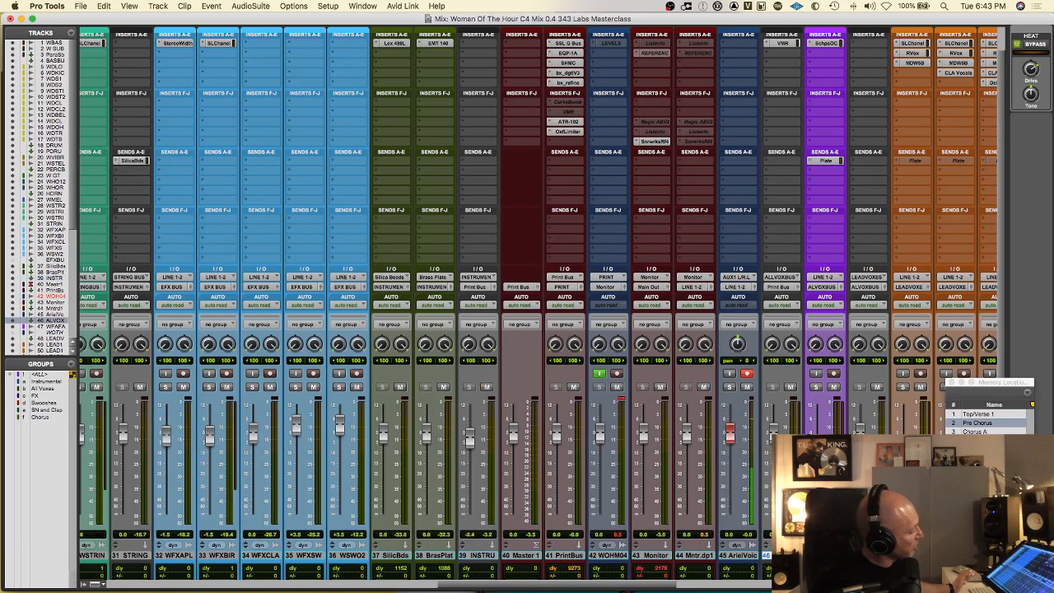
Briefly mute and unmute the ALVOXB bus, and look through the vocal channels up to the vocal reverb returns.
click(791, 388)
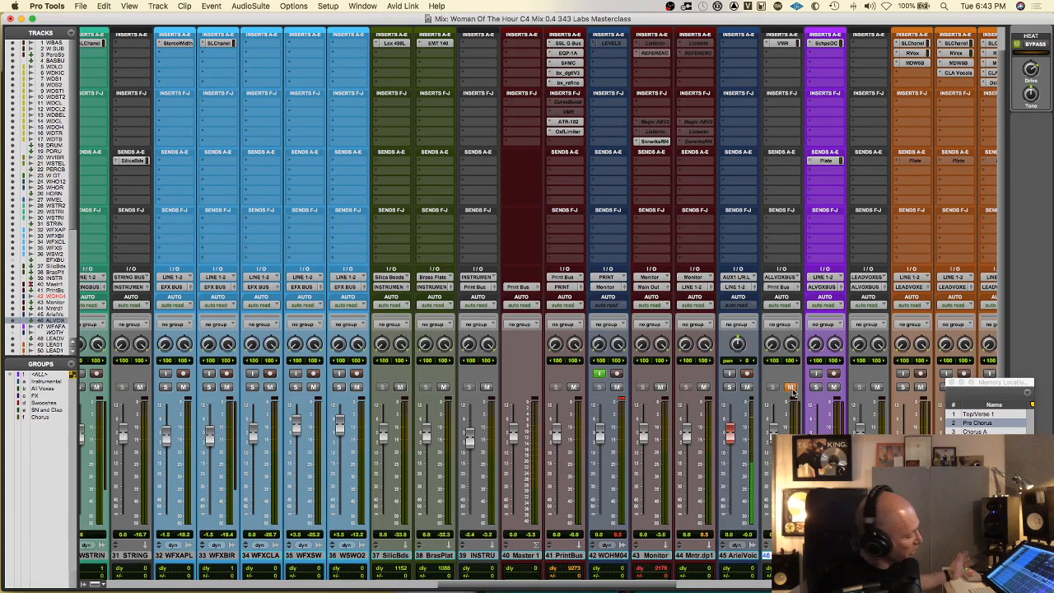
click(792, 388)
scroll(793, 394, right, 5)
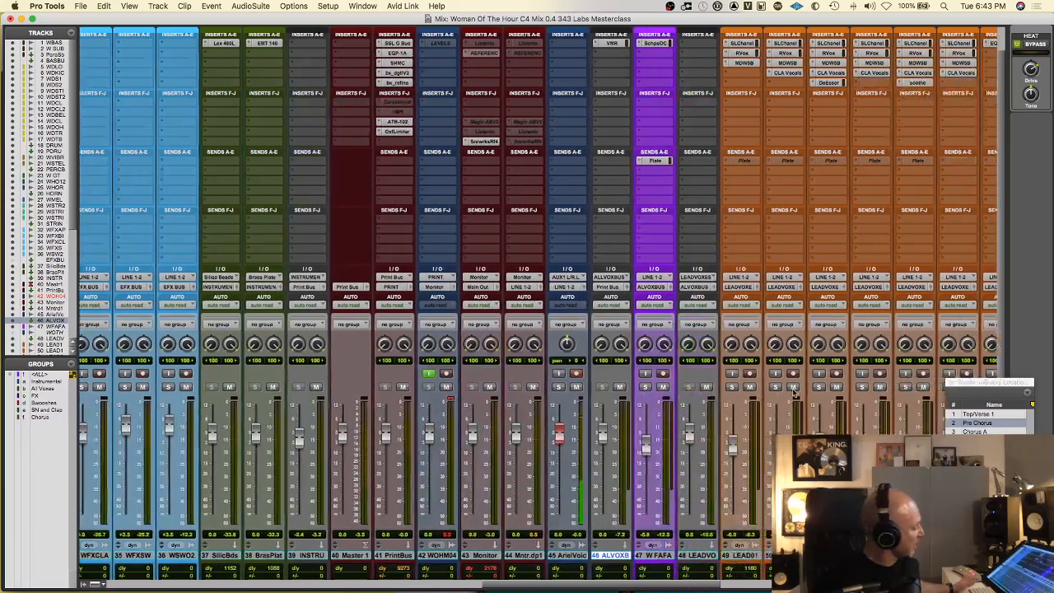
scroll(793, 394, right, 20)
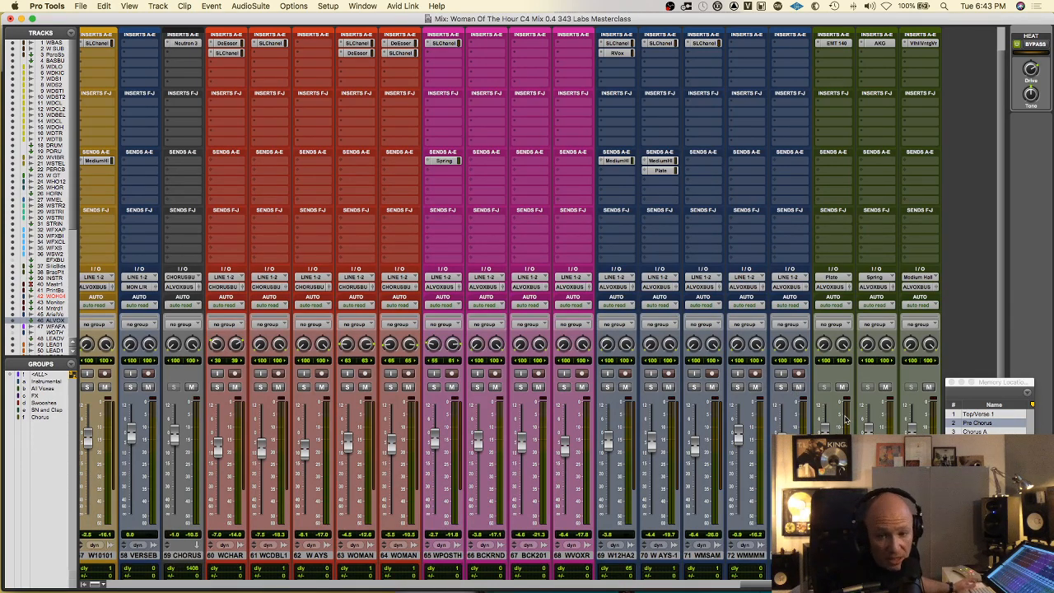
Recall the Top/Verse 1 memory location and bring the print and monitor channels back into view.
click(970, 418)
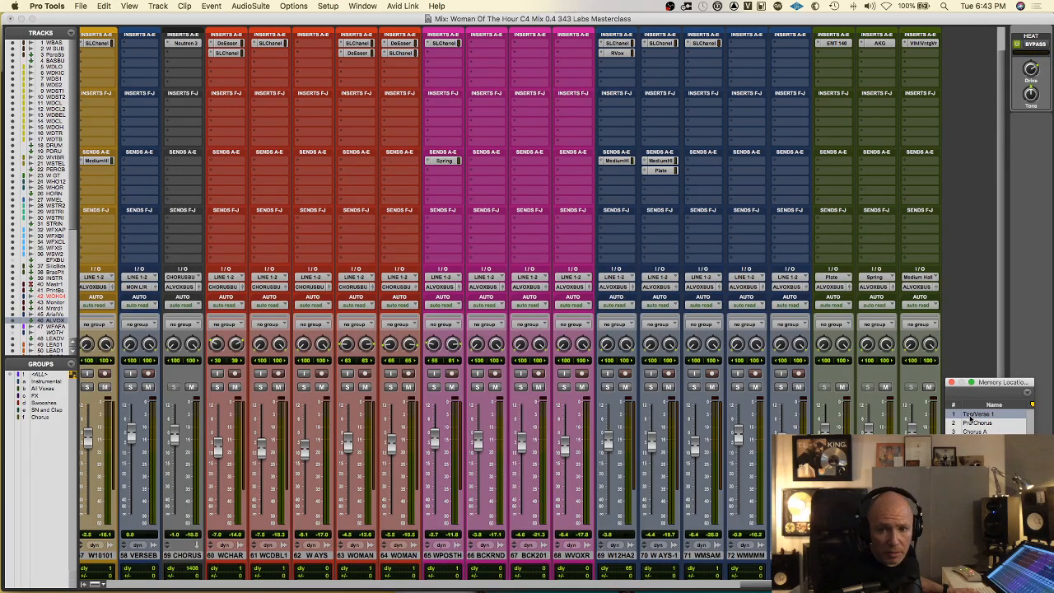
scroll(556, 193, left, 10)
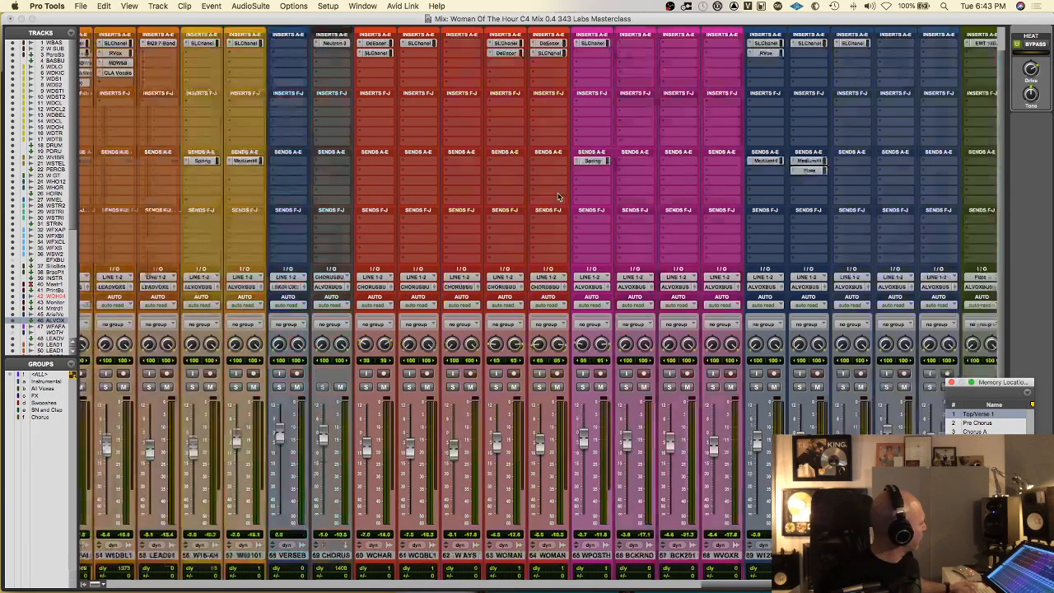
scroll(392, 164, left, 8)
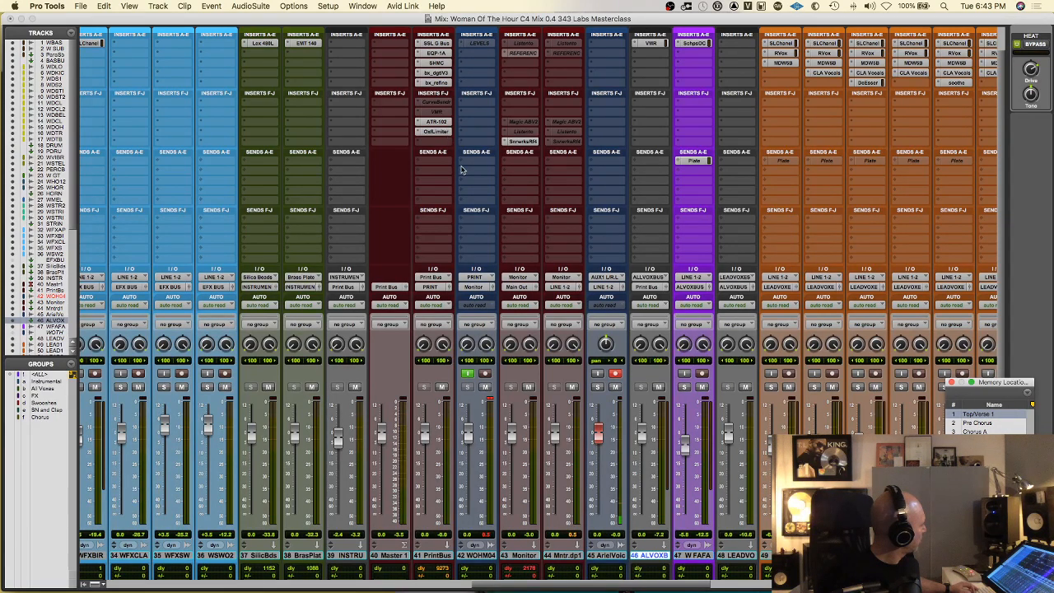
scroll(511, 255, right, 2)
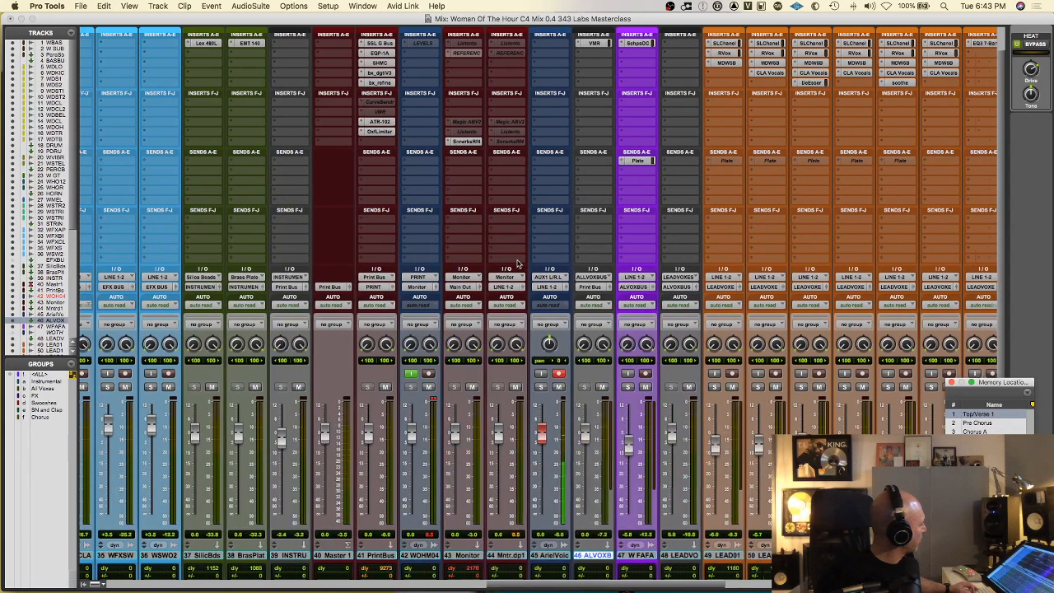
Briefly toggle the mutes of the live voice channel and Mntr.dp1, and look over the last vocal channels and returns.
click(559, 387)
scroll(558, 390, right, 6)
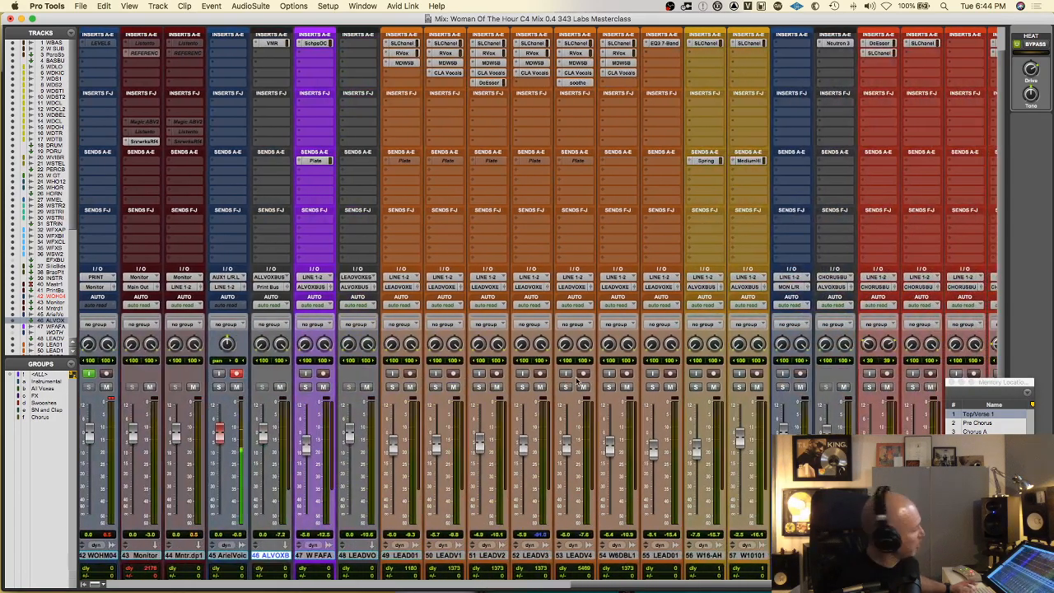
click(192, 387)
click(192, 388)
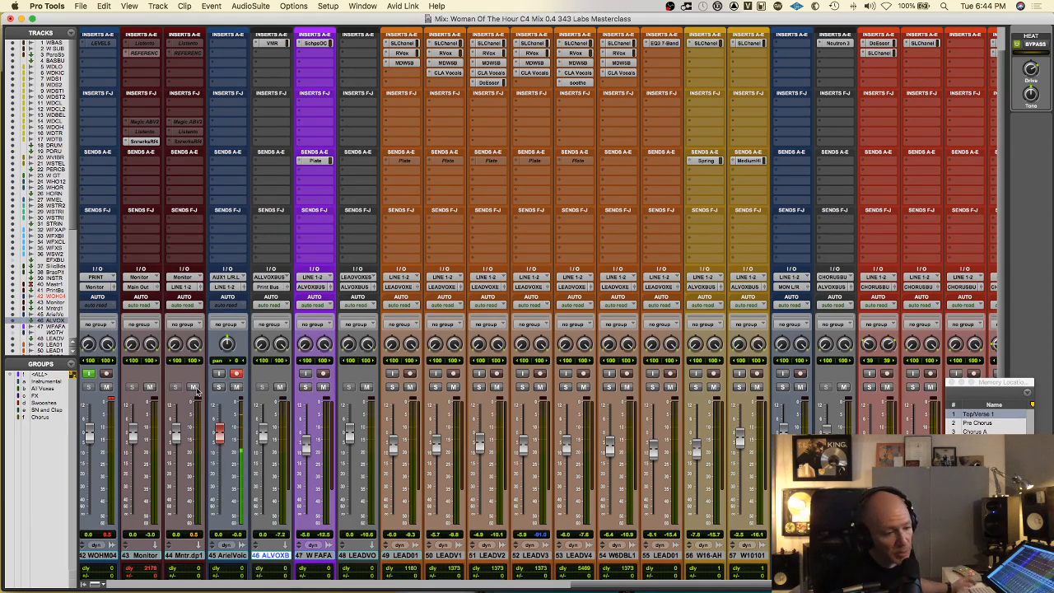
scroll(233, 392, right, 12)
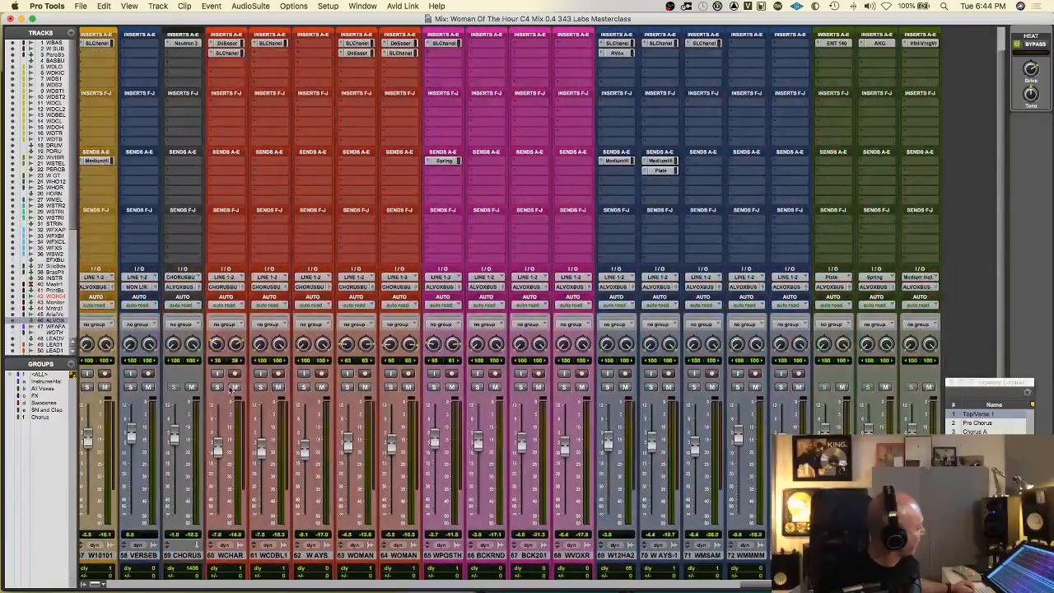
Play the mix from Top/Verse 1 and show the master, print and monitor channels during playback.
click(996, 410)
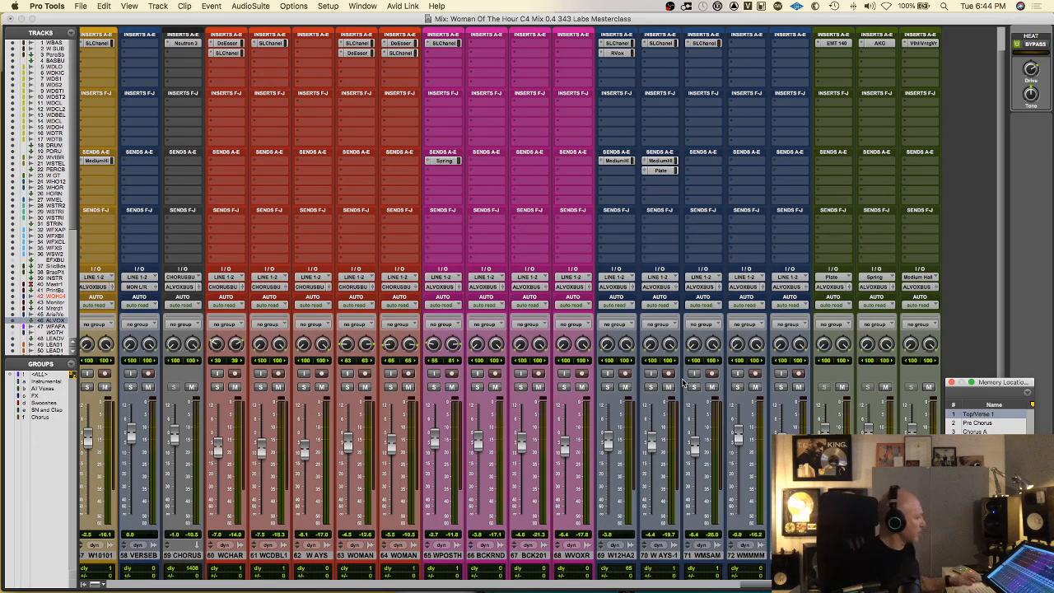
scroll(682, 381, left, 5)
scroll(682, 381, left, 5)
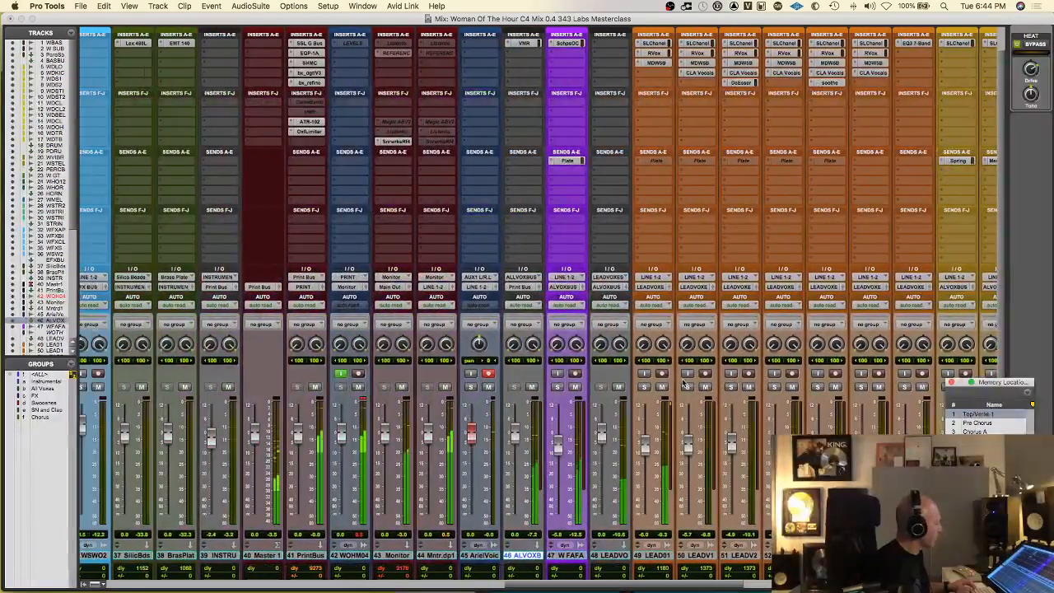
Enable Sonarworks Reference 4 on the Monitor channel, turn off its Safe Headroom option, and close the plug-in window.
click(403, 142)
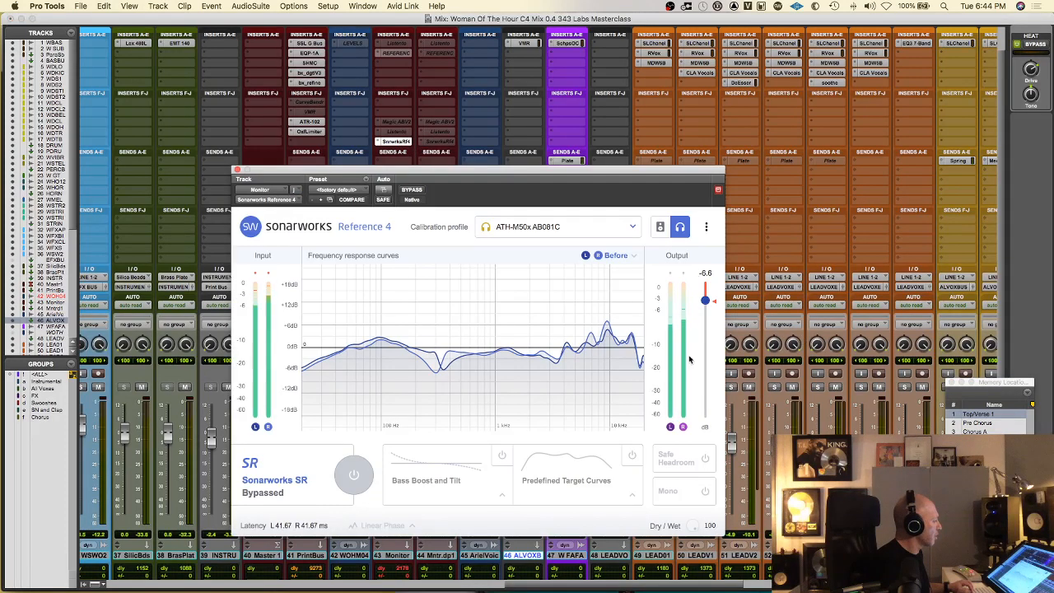
click(353, 475)
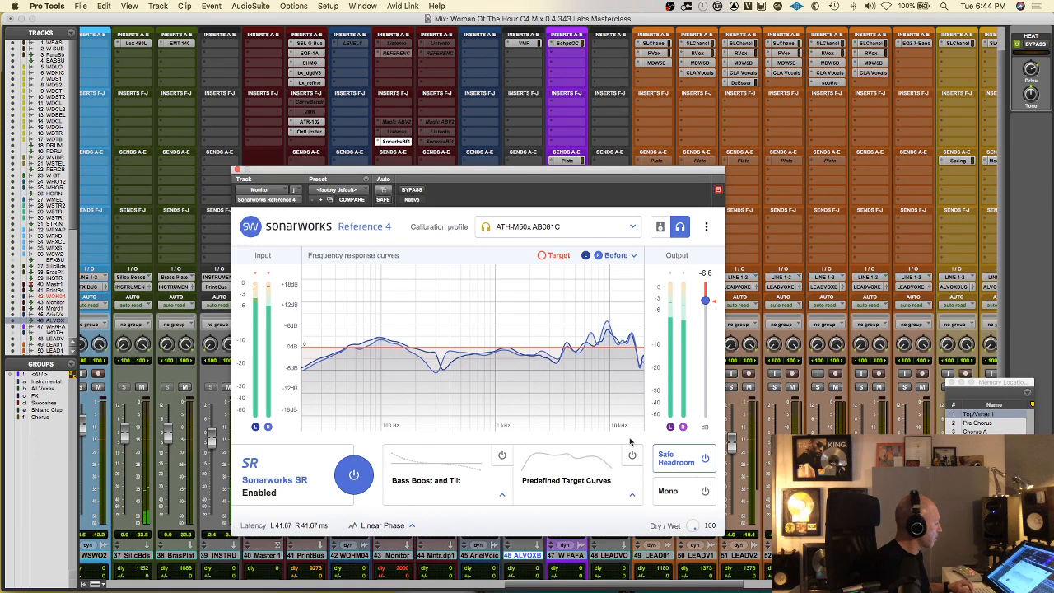
click(680, 464)
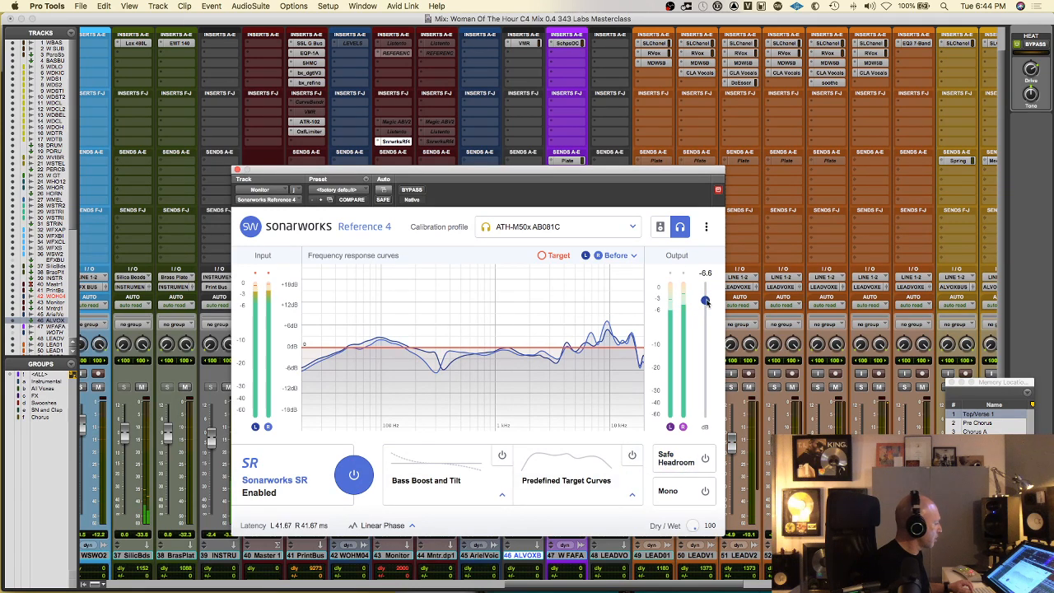
click(237, 169)
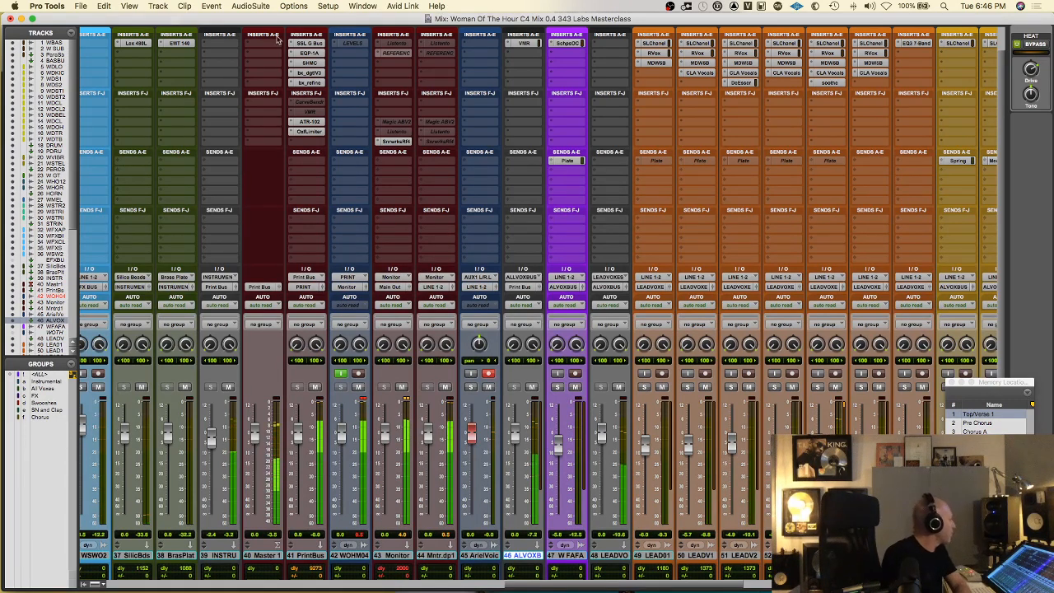
Examine the PrintBus inserts one after another: SSL G Bus Compressor, Pultec EQP-1A and Shadow Hills Mastering Compressor.
click(320, 45)
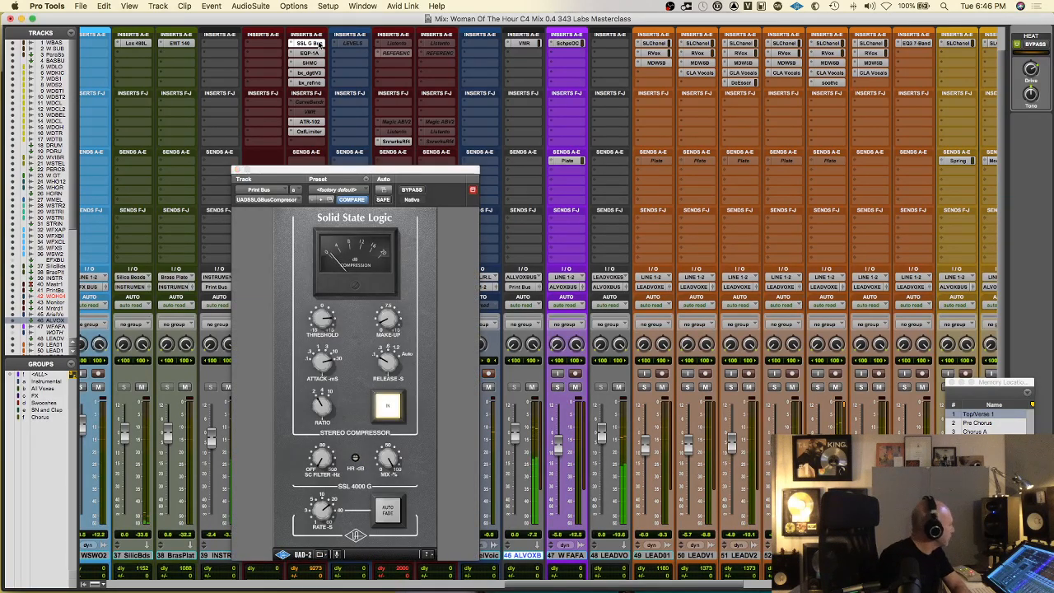
click(315, 44)
click(310, 53)
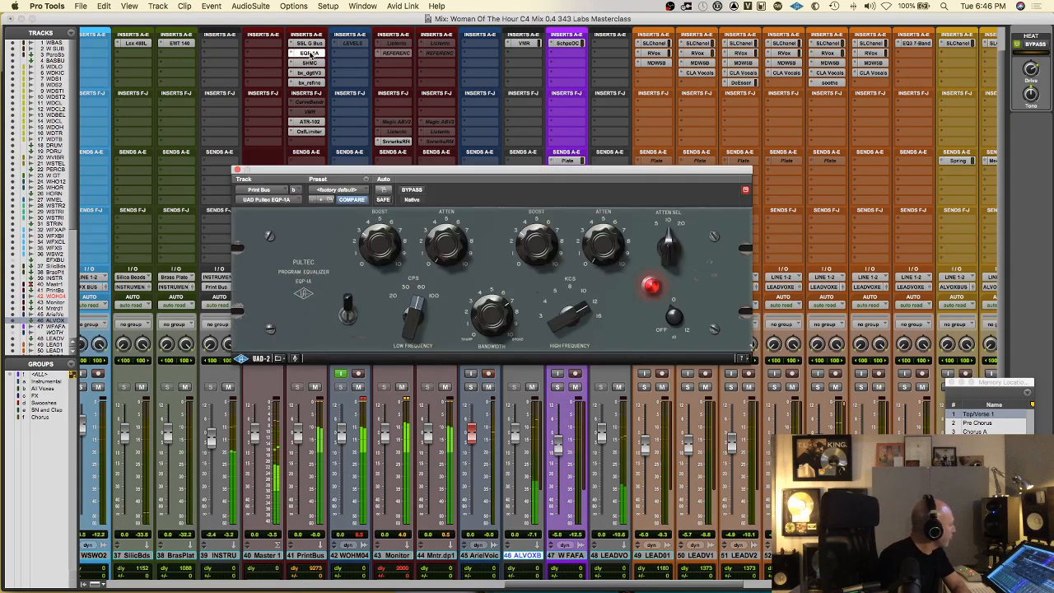
click(309, 53)
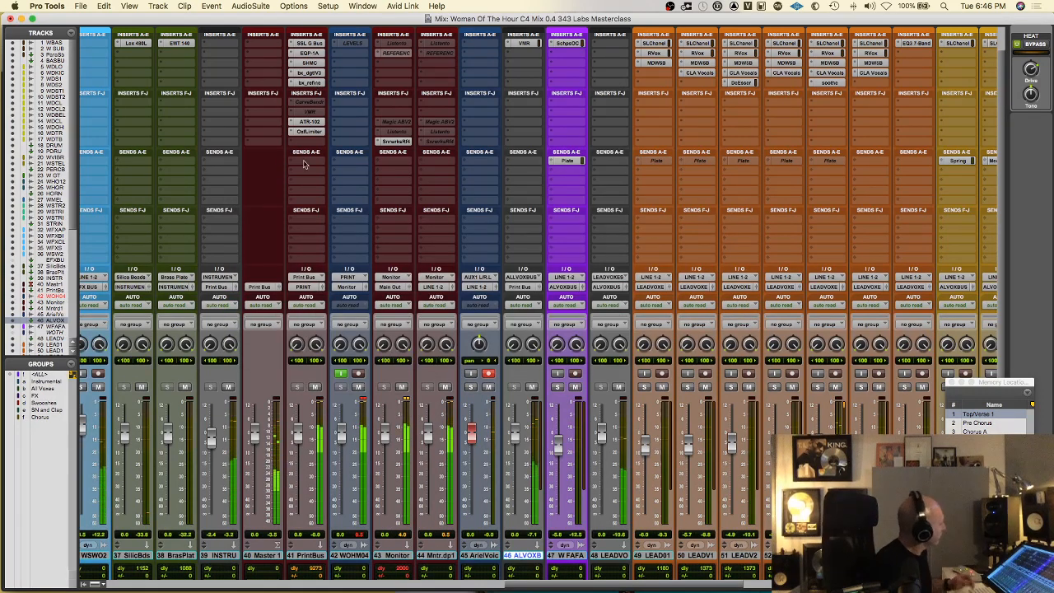
click(309, 63)
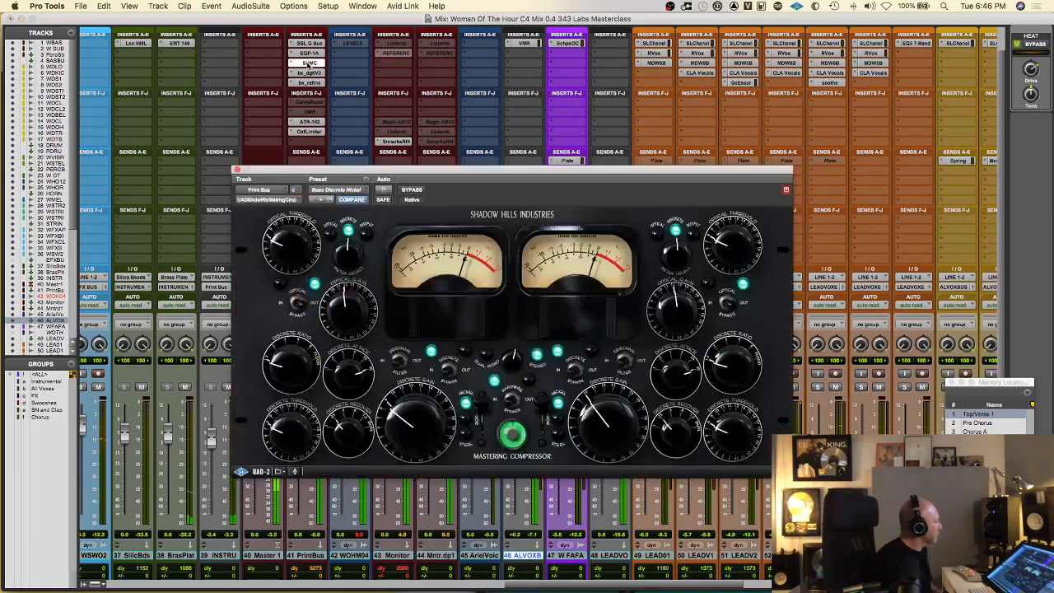
click(309, 63)
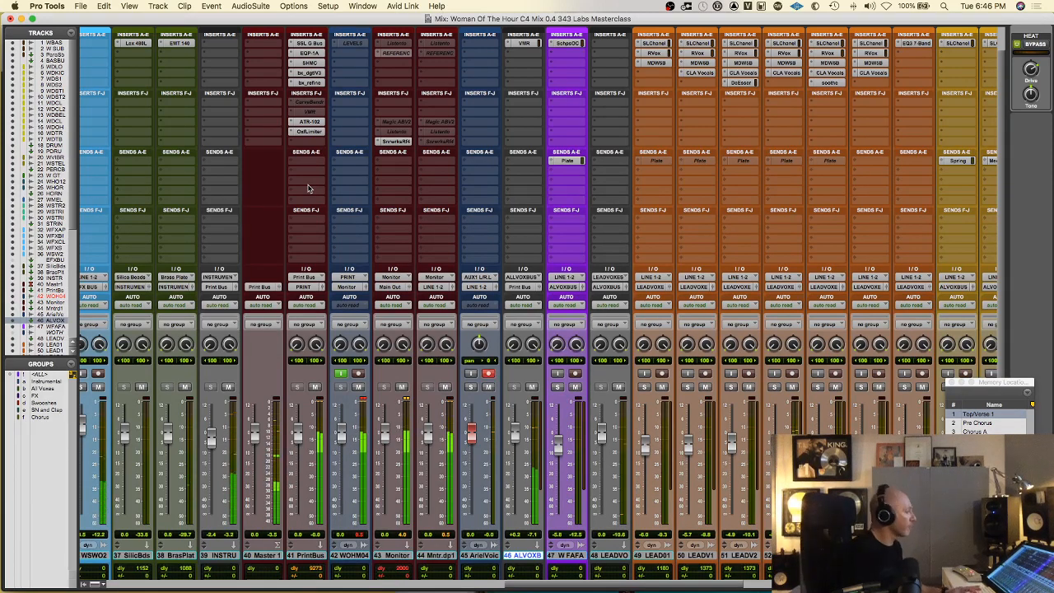
View the bus, print and monitor tracks in the Edit window, stop playback, and return to the Mix window.
key(super+equal)
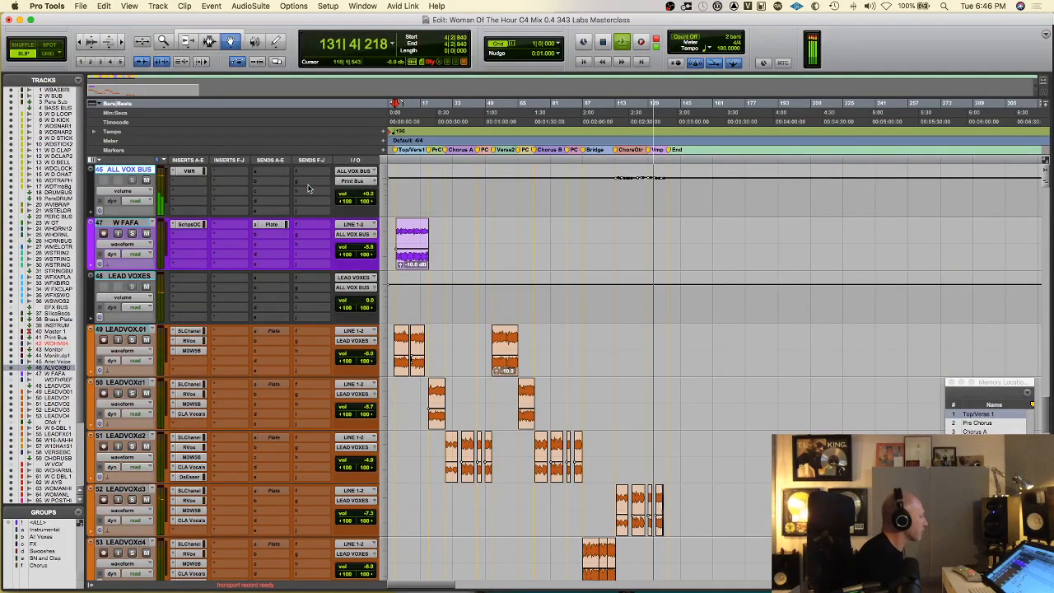
scroll(308, 189, up, 5)
scroll(308, 189, up, 5)
scroll(308, 188, down, 3)
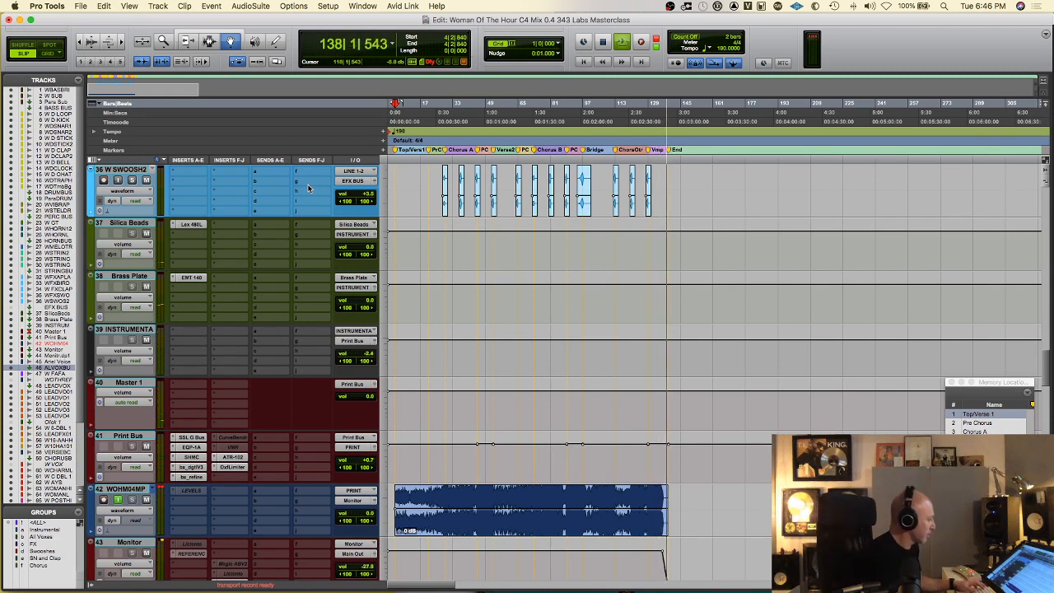
key(space)
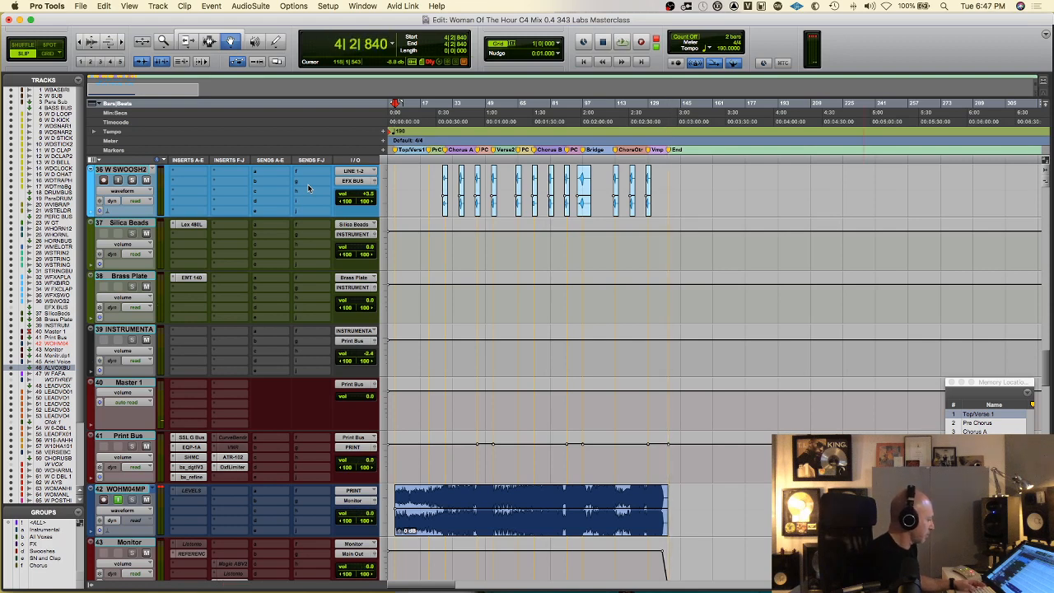
key(super+equal)
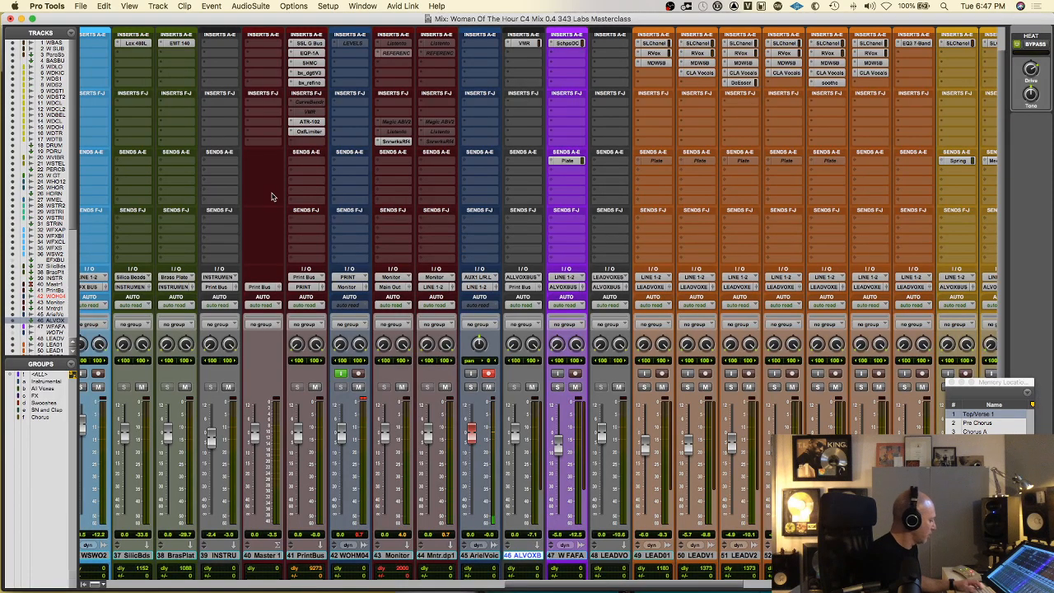
Switch to the Console app, open the LA-2A insert on Analog 1, and turn that insert off.
key(super+Tab)
key(super+Tab)
key(super+Tab)
key(super+Tab)
key(super+Tab)
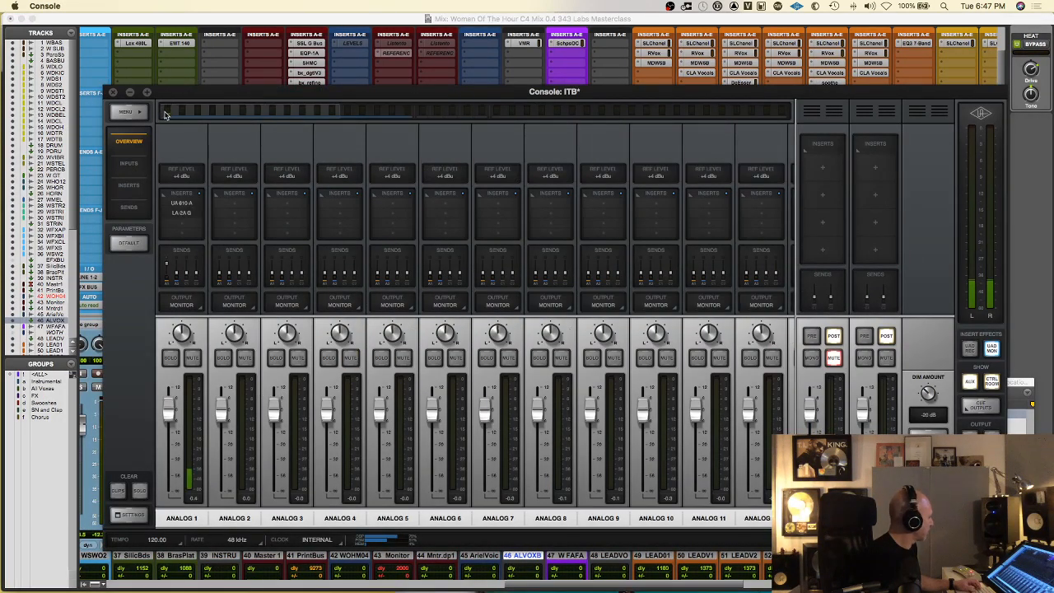
click(181, 212)
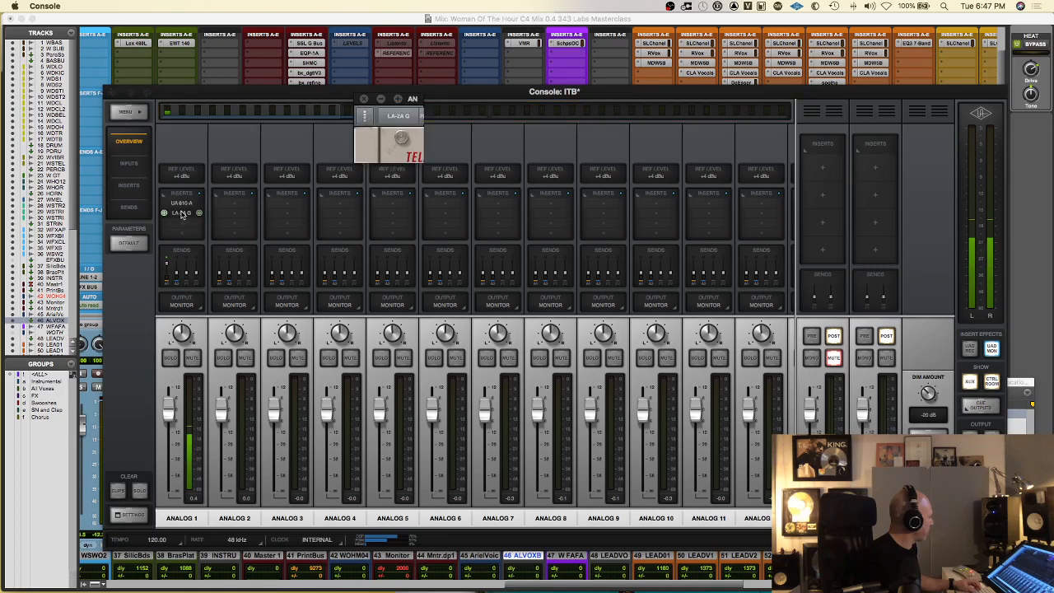
click(497, 116)
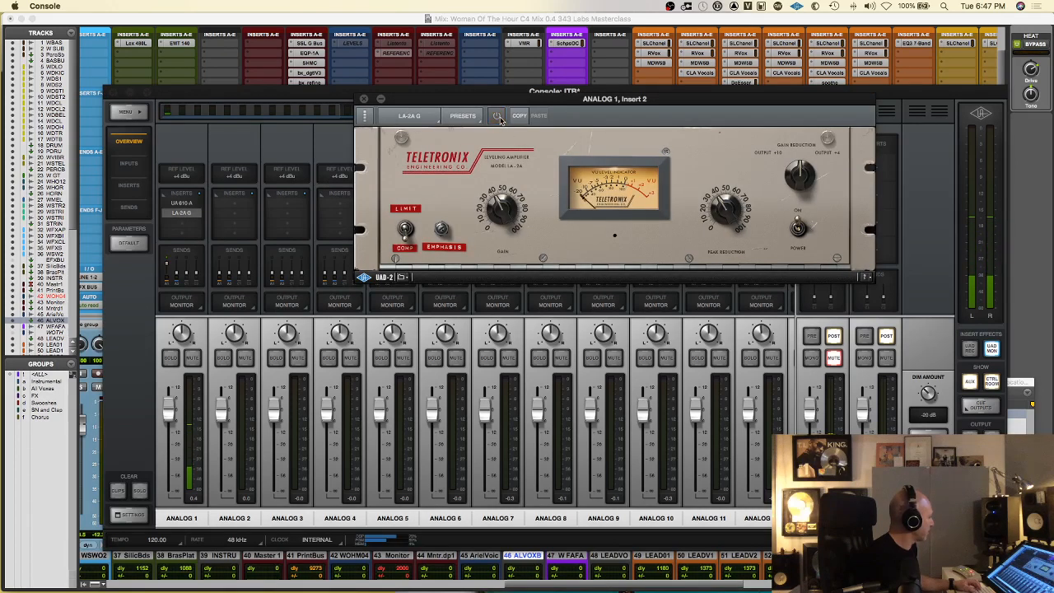
Raise the Analog 1 fader slightly and switch back to Pro Tools.
drag(165, 415, 171, 406)
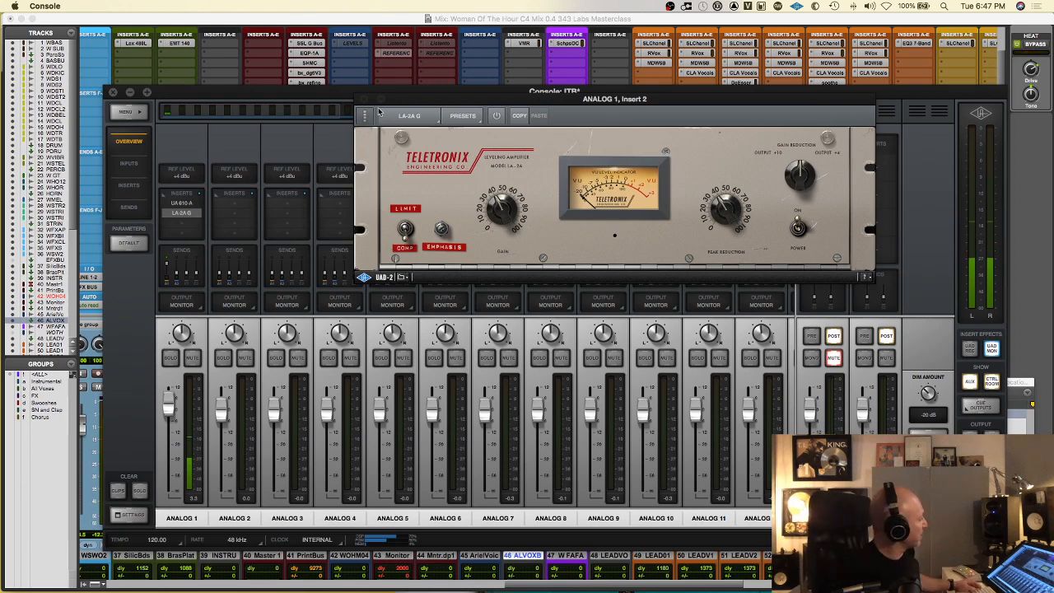
key(super+Tab)
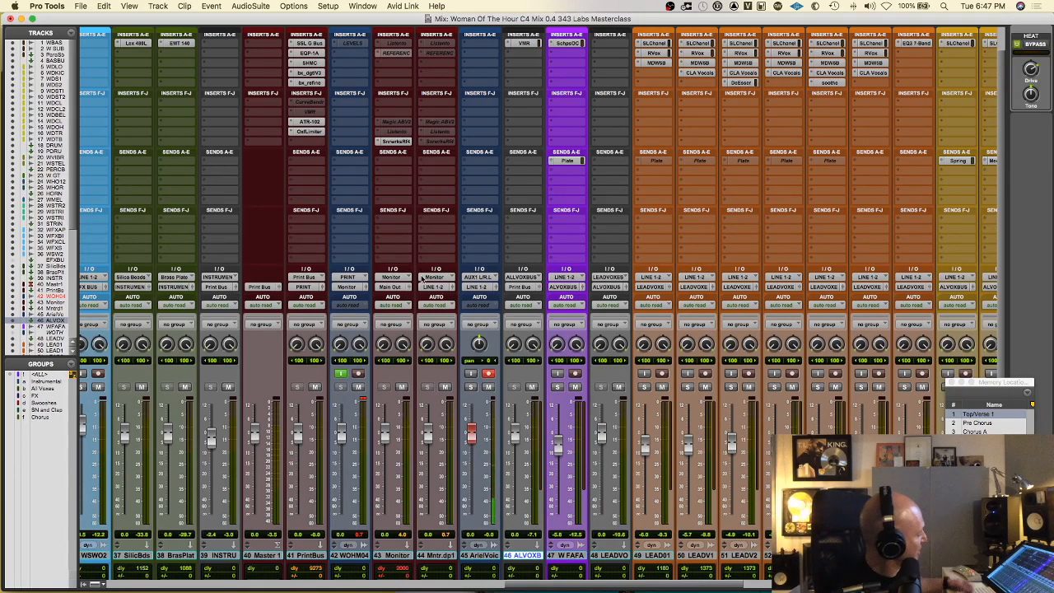
Return to the Console app, raise the Analog 1 fader a little further, and go back to the Pro Tools mixer.
key(super+Tab)
key(super+Tab)
key(super+Tab)
key(super+Tab)
key(super+Tab)
key(super+Tab)
key(super+Tab)
key(super+Tab)
key(super+Tab)
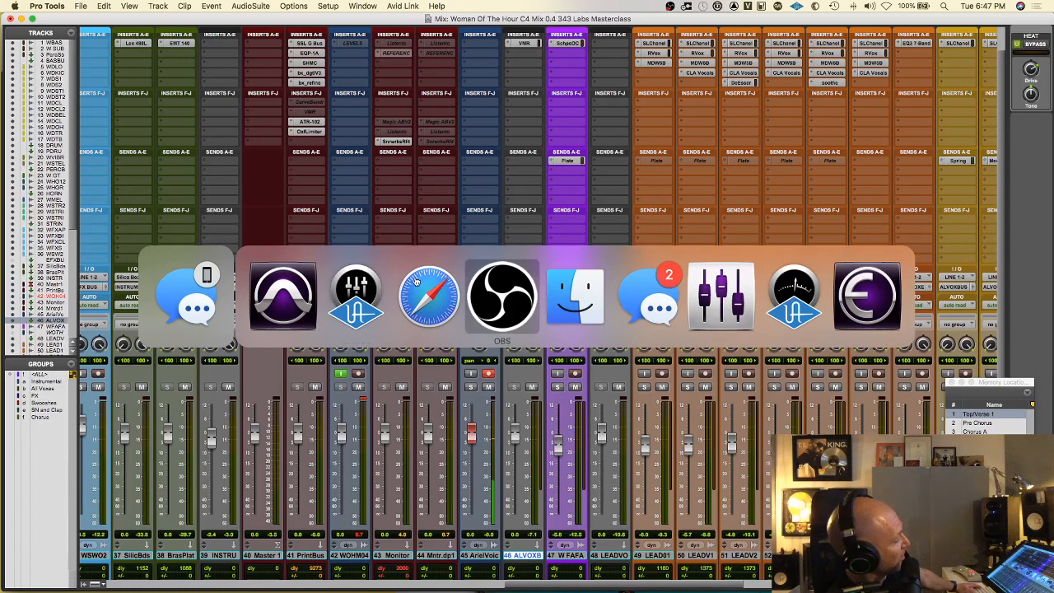
key(super+Tab)
key(super+Tab)
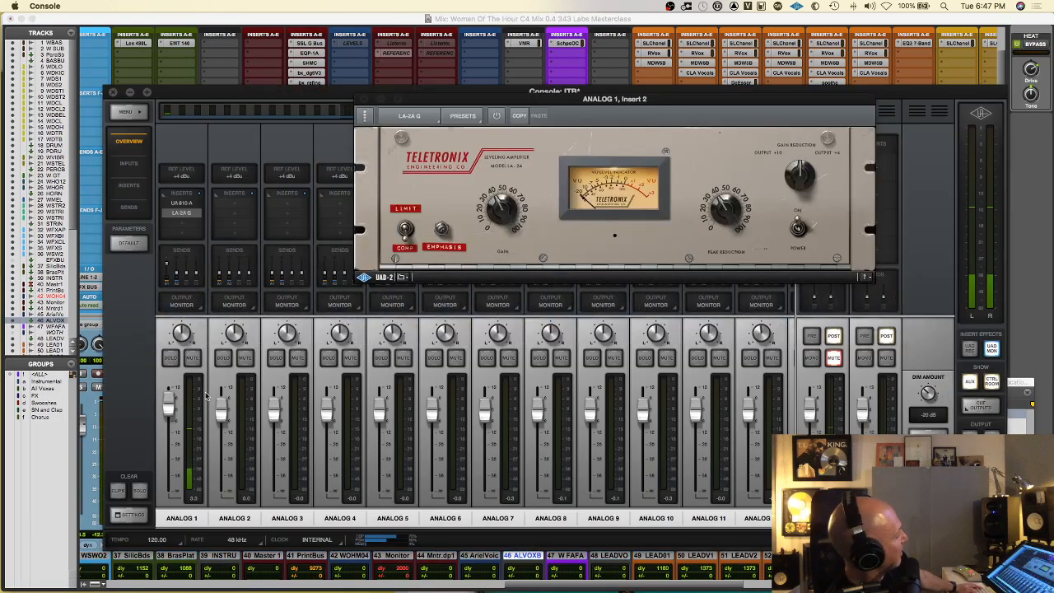
drag(173, 410, 173, 405)
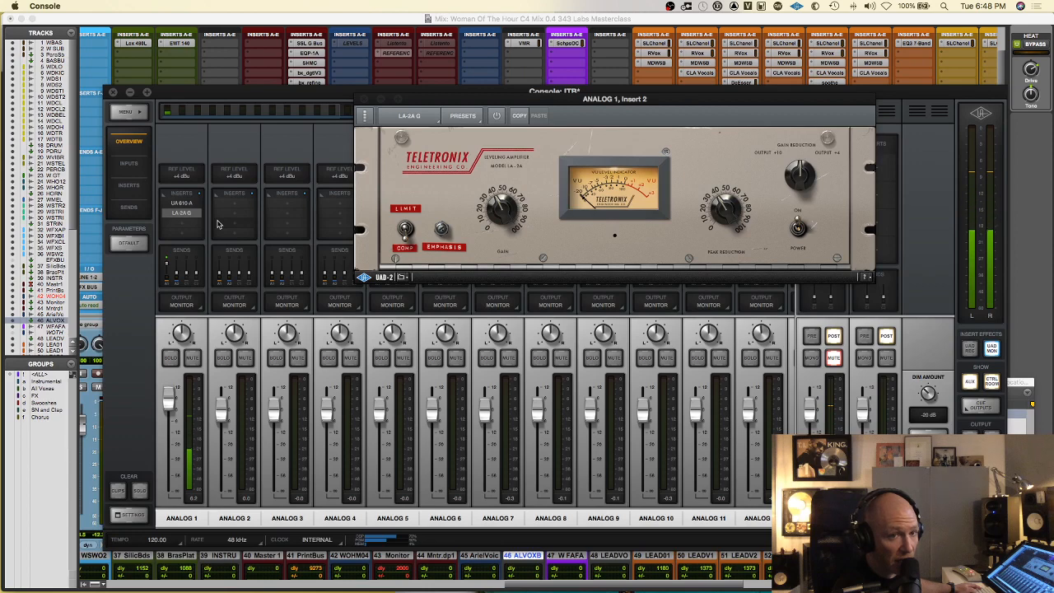
key(super+Tab)
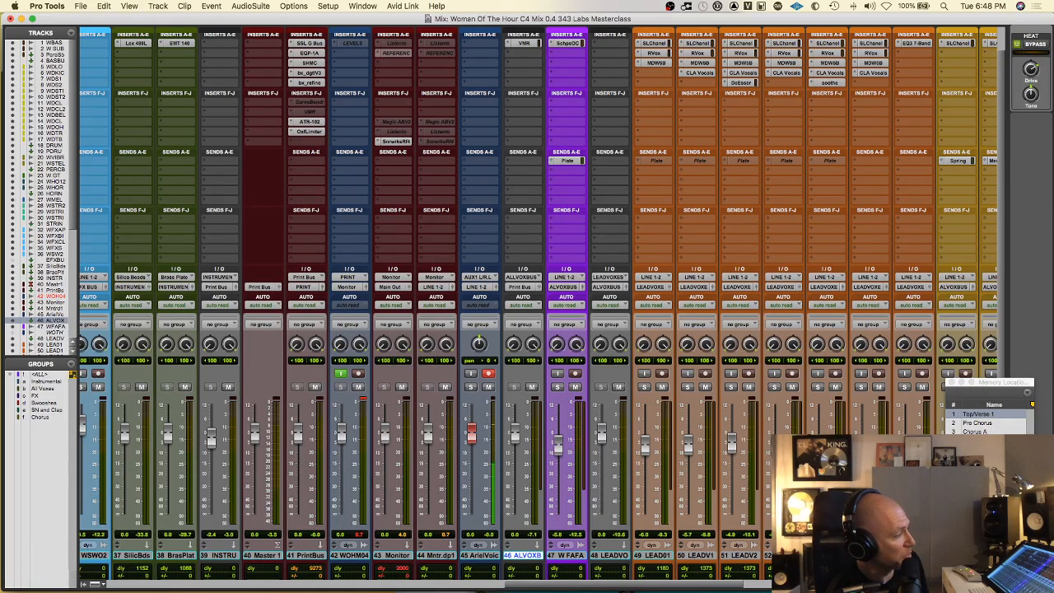
scroll(514, 89, up, 2)
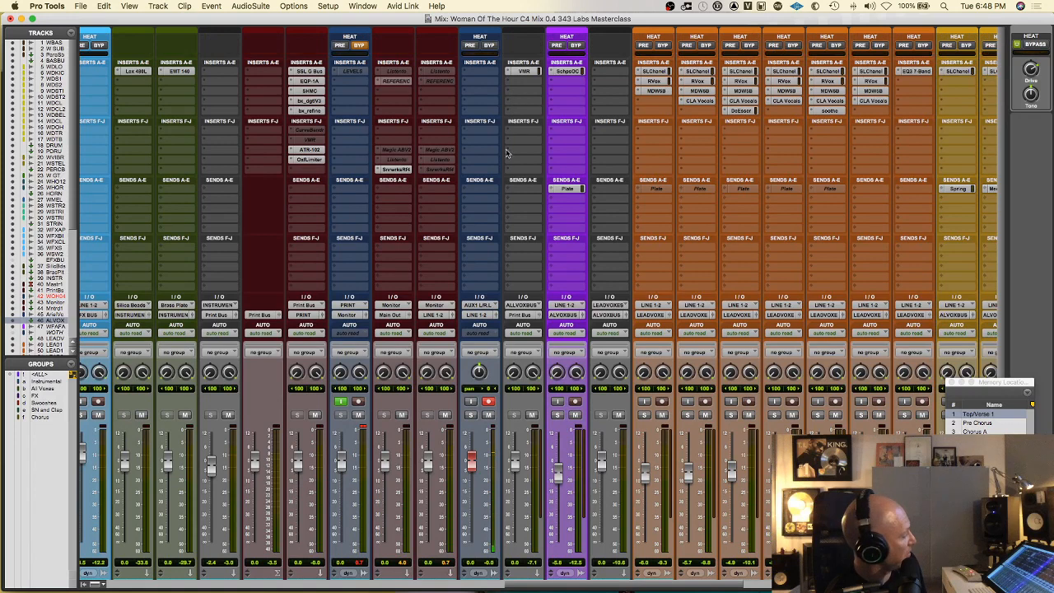
Bypass HEAT on the record-enabled voice track.
click(490, 47)
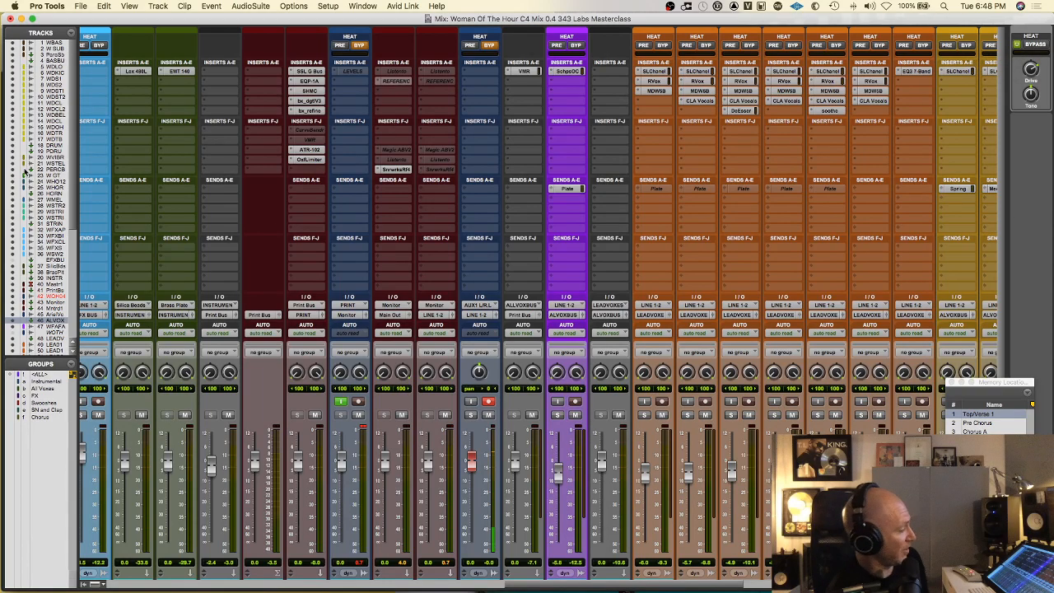
Open the SSLChannel plug-in on the W D STICK 2 track, view its settings with the window shifted, and close it.
scroll(515, 360, right, 15)
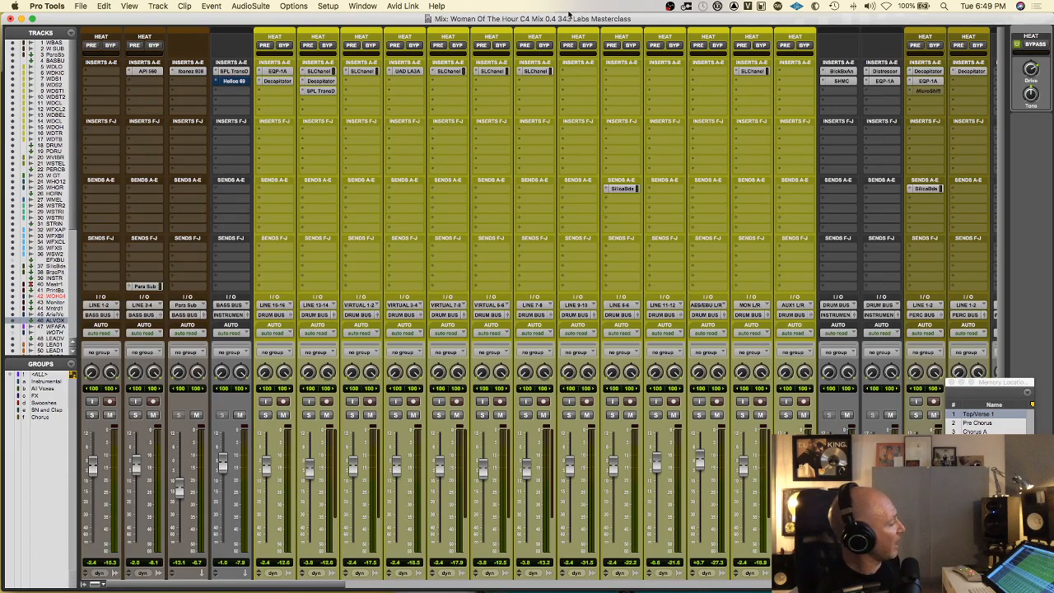
click(492, 71)
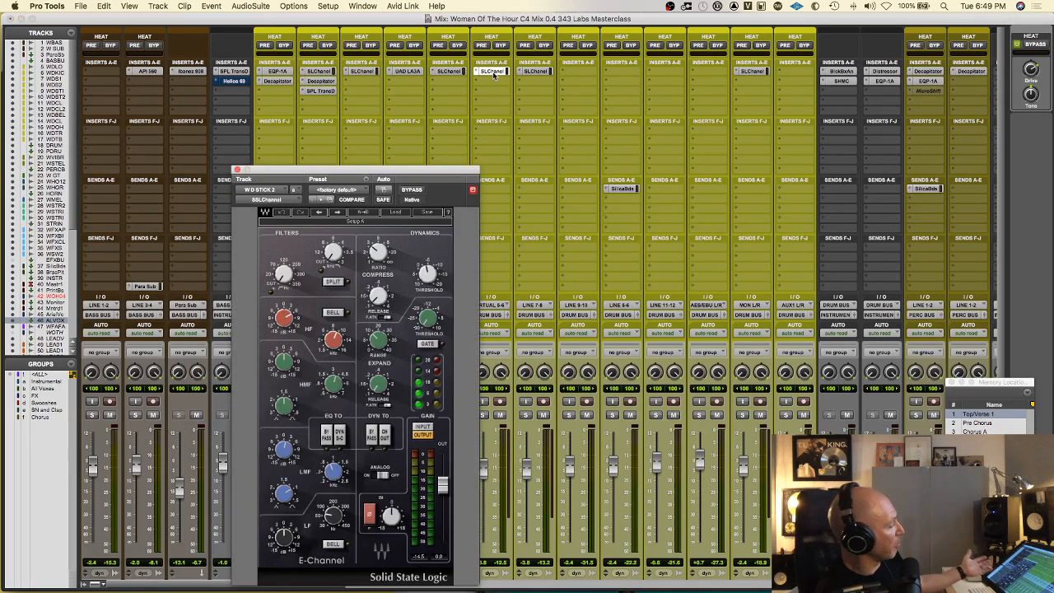
drag(390, 173, 440, 139)
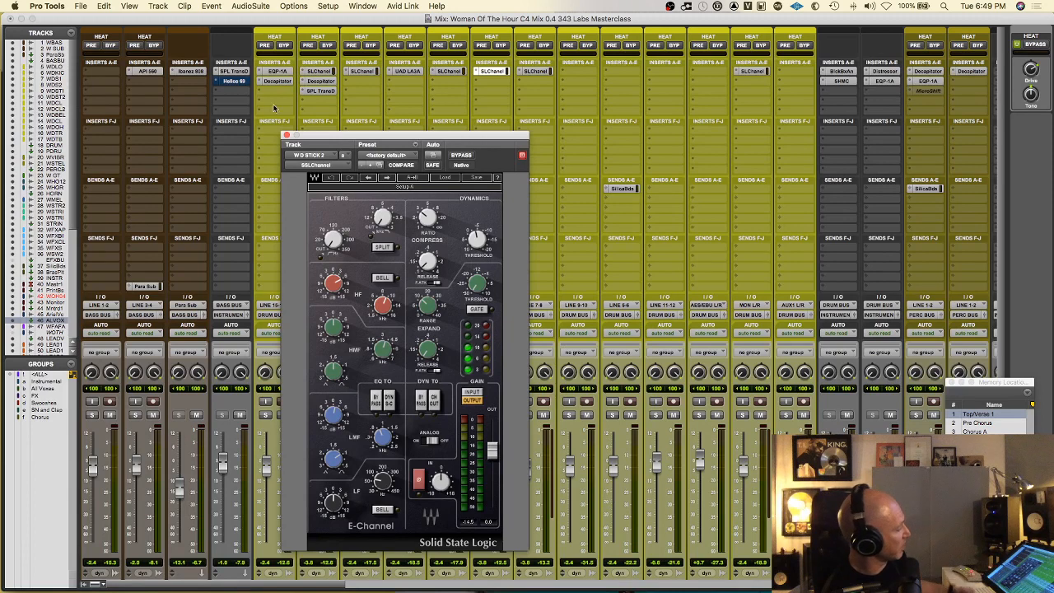
click(287, 135)
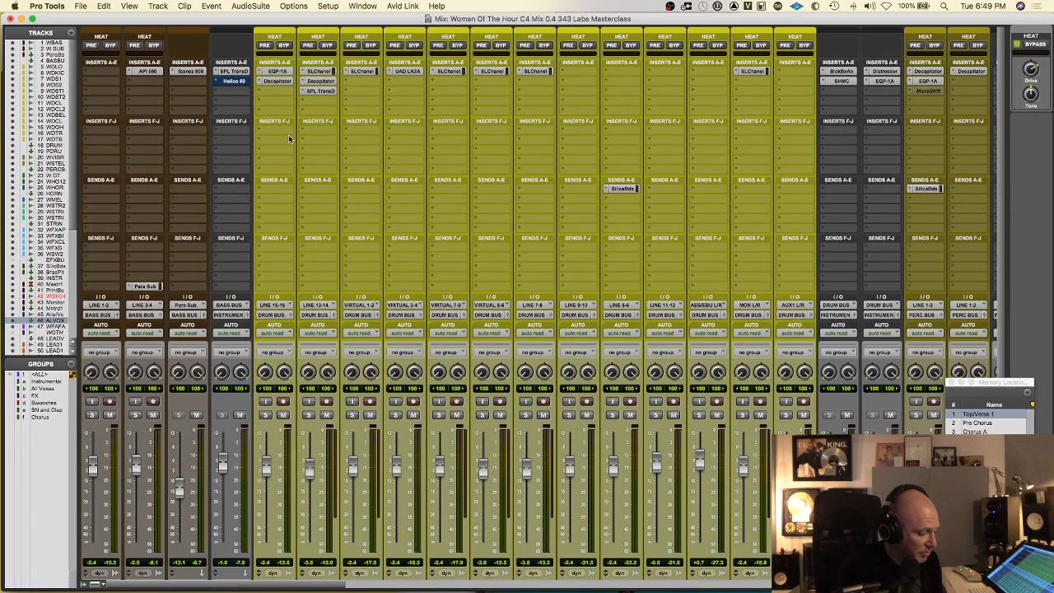
Mute the all-vocals bus and the string bus in the mixer.
scroll(275, 115, right, 8)
scroll(275, 116, down, 2)
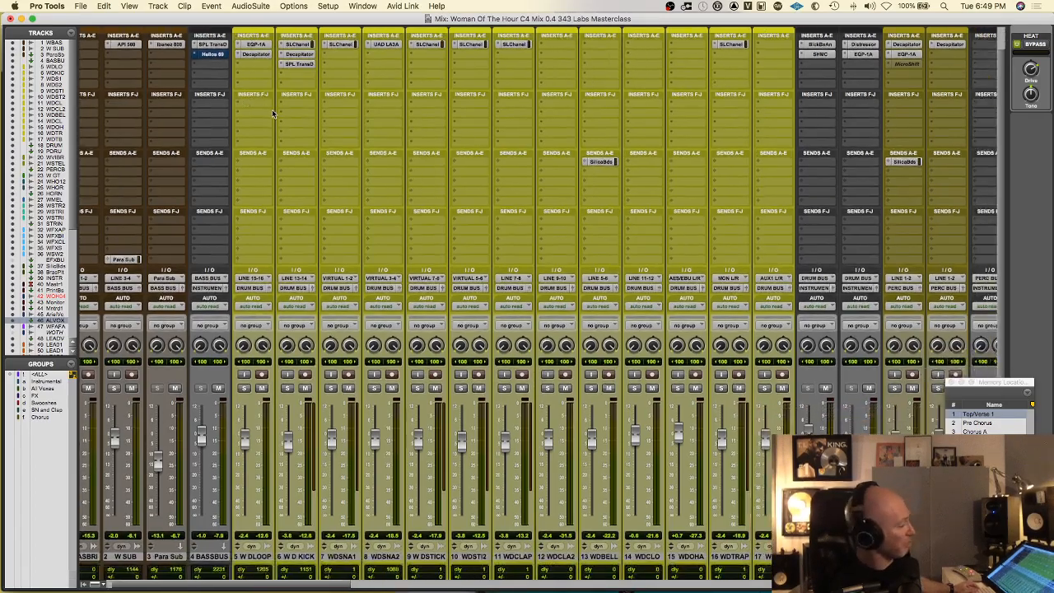
scroll(274, 114, right, 20)
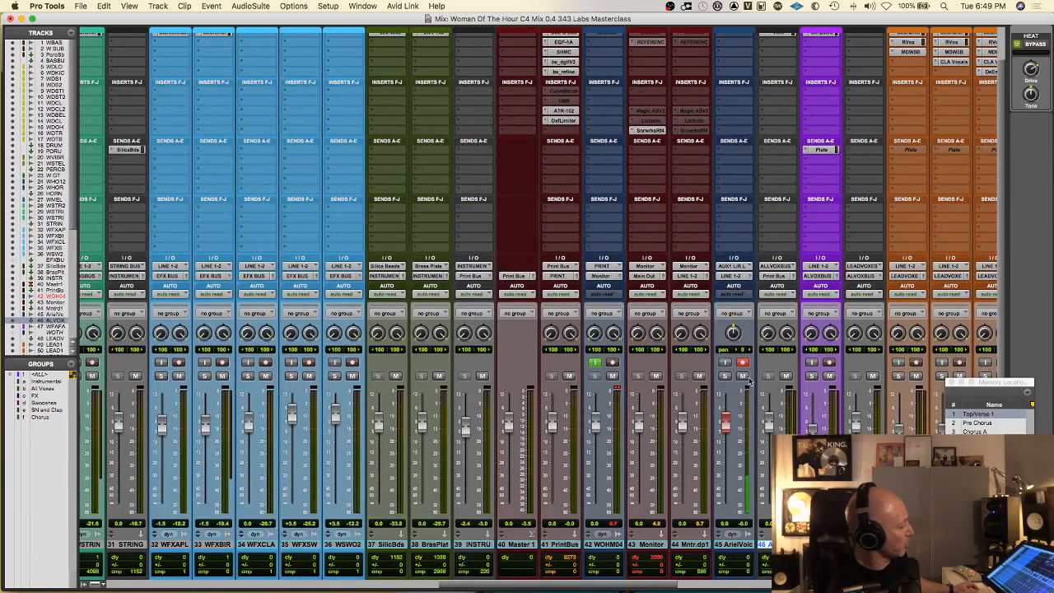
scroll(725, 383, left, 5)
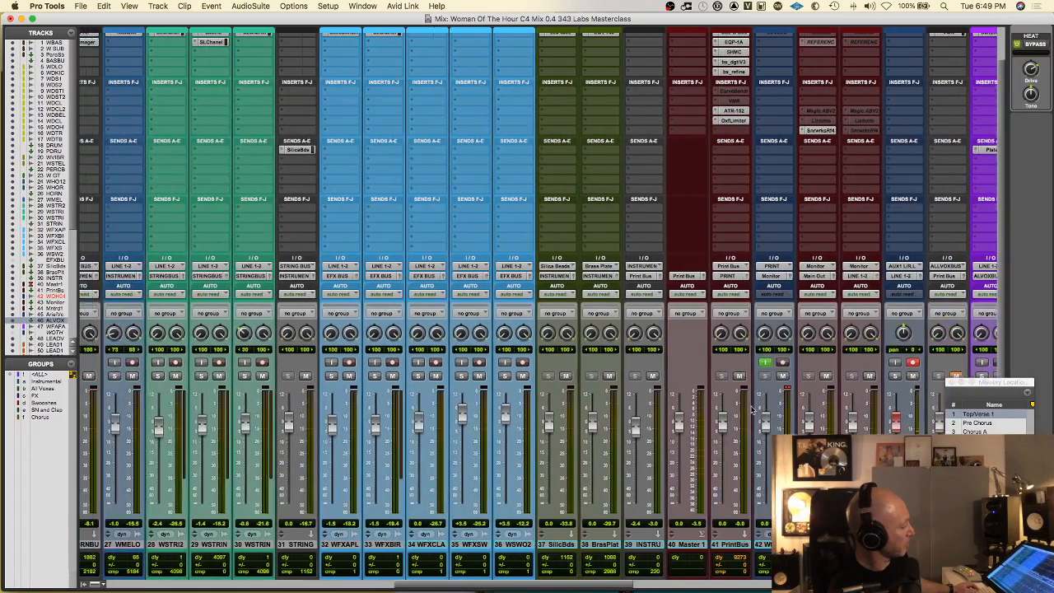
scroll(661, 387, left, 1)
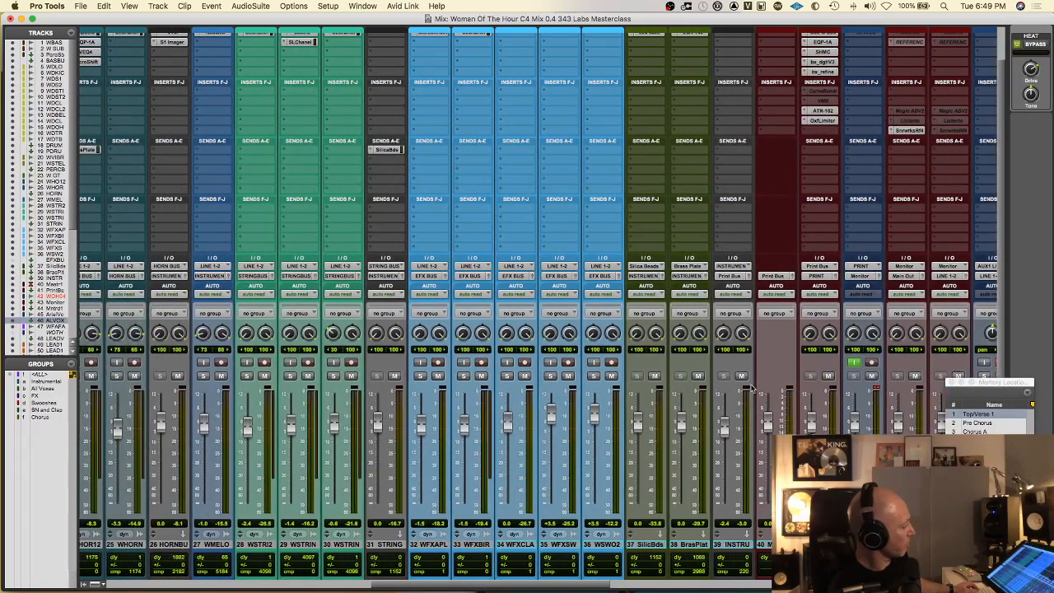
click(698, 376)
click(699, 377)
Mute the WMELO track, the horn bus and the W GT track, switching the percussion bus mute on and off again.
scroll(449, 396, left, 6)
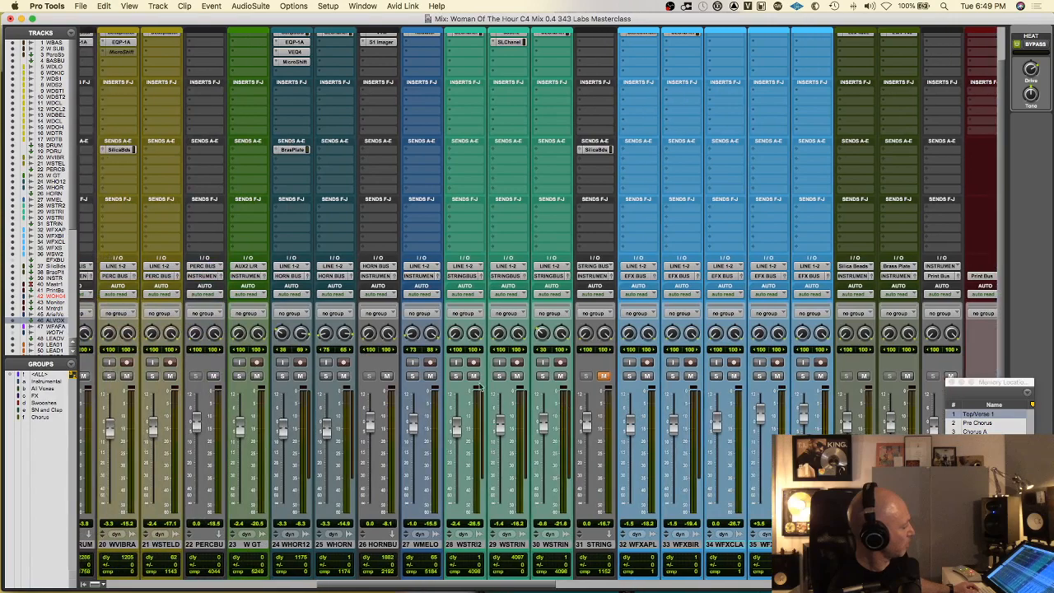
scroll(461, 384, left, 2)
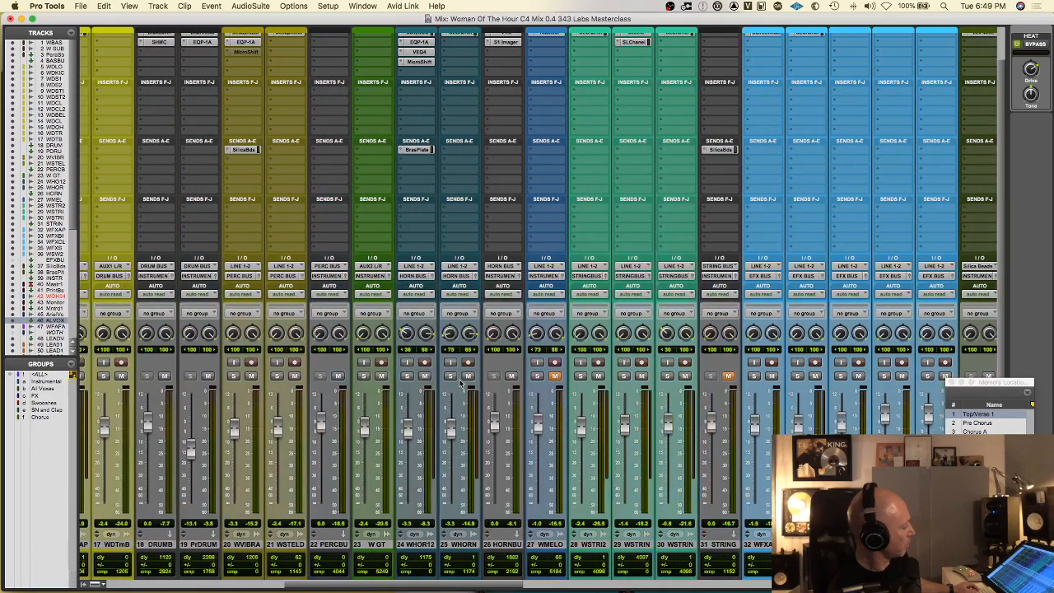
click(512, 377)
click(382, 378)
scroll(387, 377, left, 1)
scroll(392, 377, left, 3)
click(392, 377)
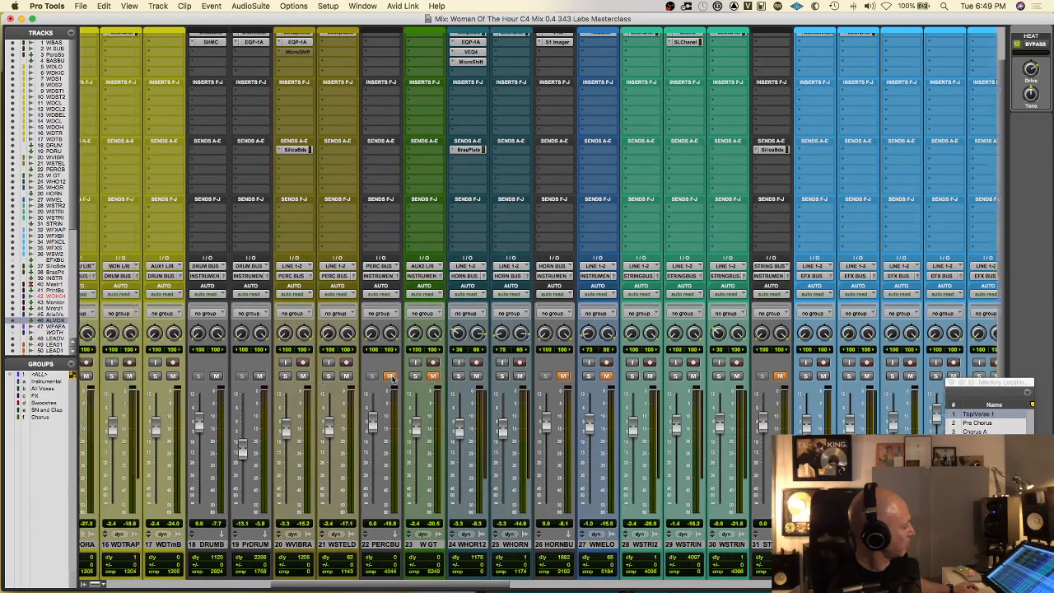
scroll(392, 377, left, 5)
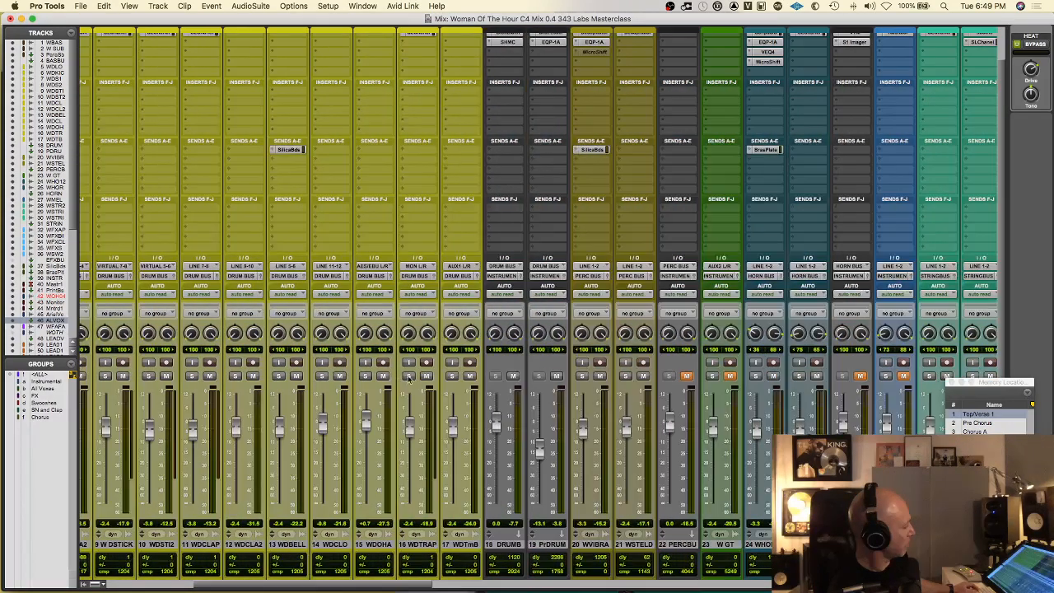
click(687, 376)
Recall the Top/Verse 1 memory location, go on to Pre Chorus, and start playback from there.
click(984, 415)
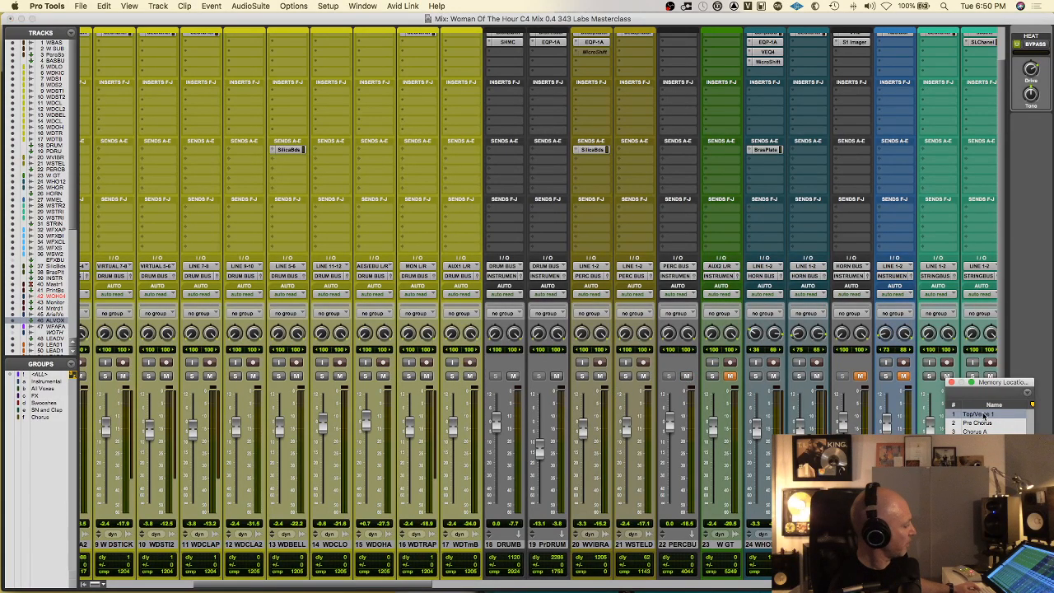
scroll(836, 393, right, 15)
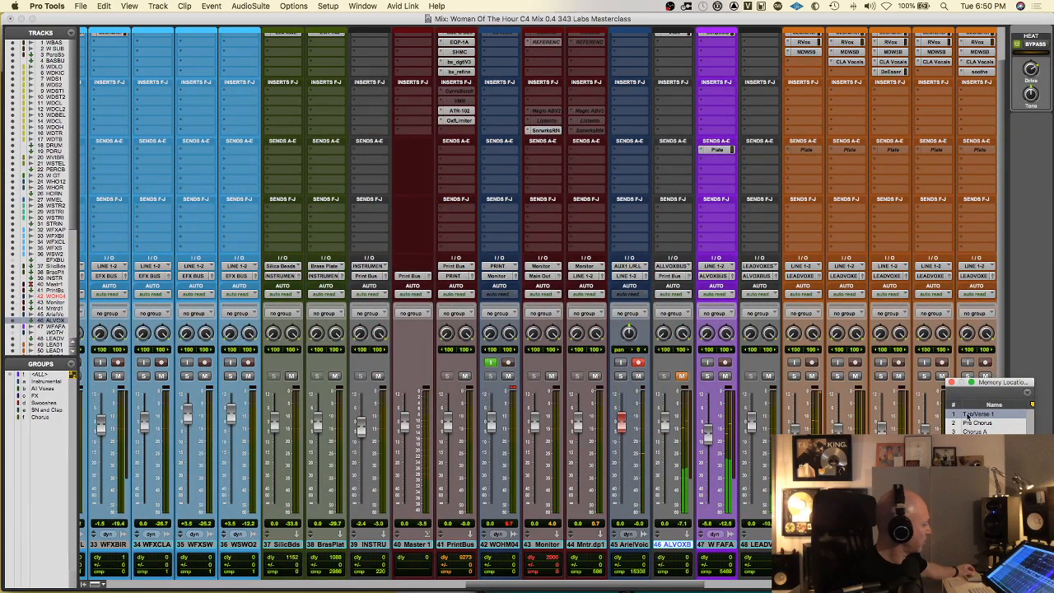
click(977, 424)
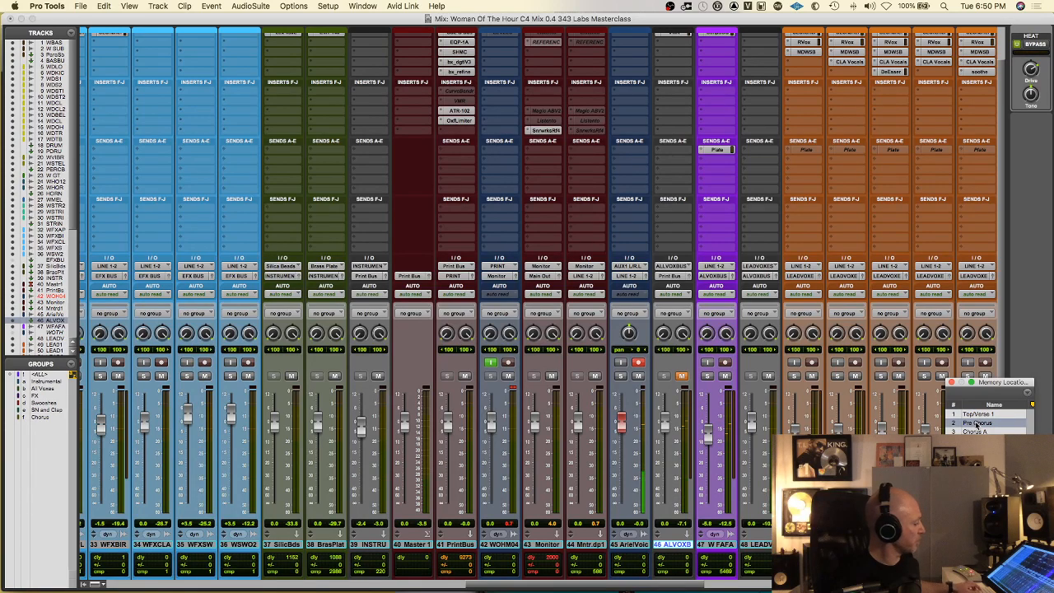
key(space)
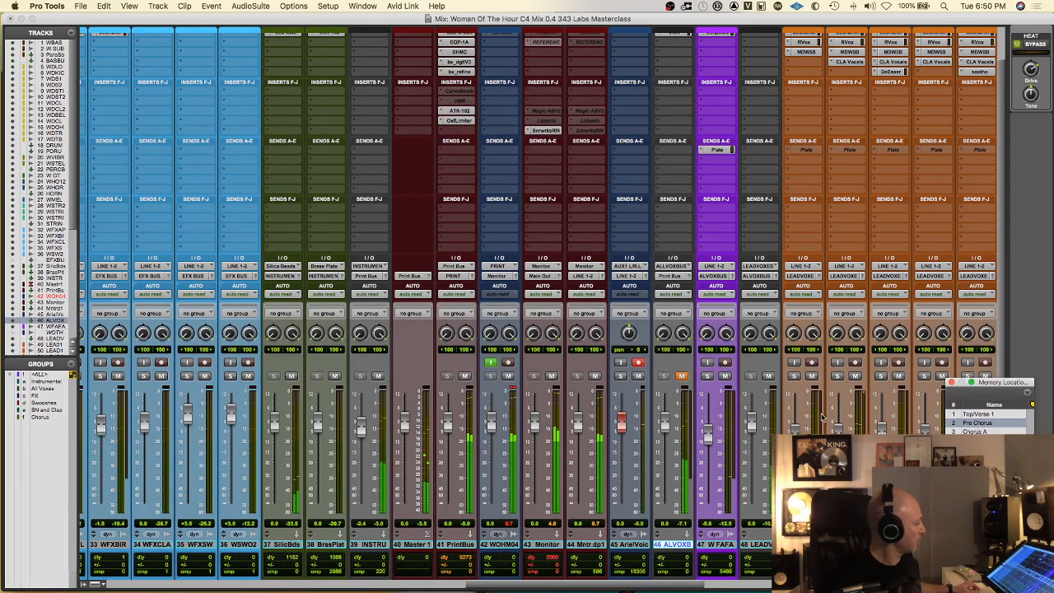
Examine the percussion, horn, string, effects, bass and drum channels in the mixer during playback.
scroll(633, 410, left, 14)
scroll(633, 410, left, 4)
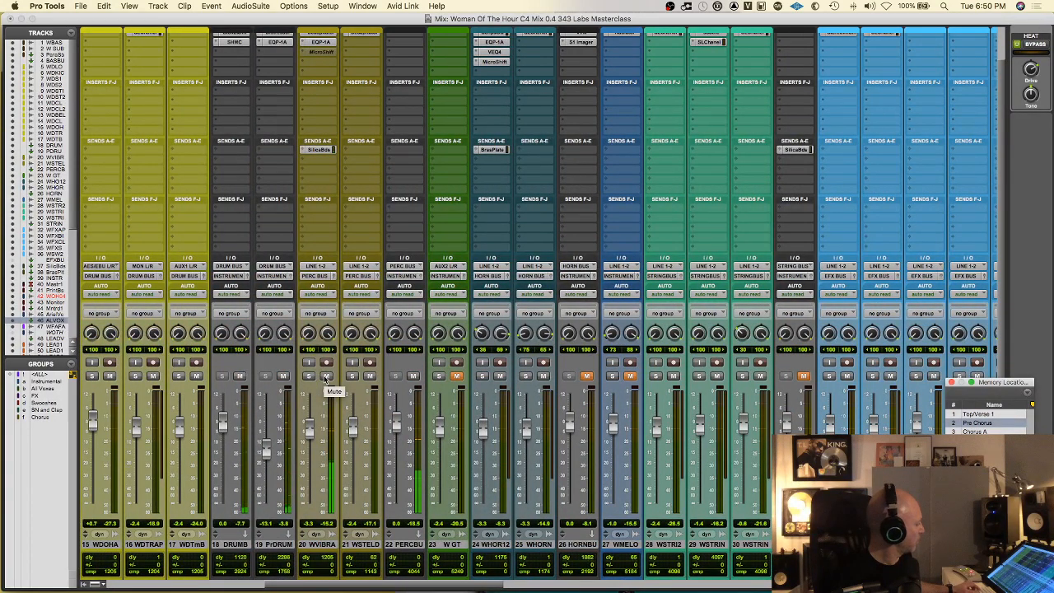
scroll(749, 406, right, 7)
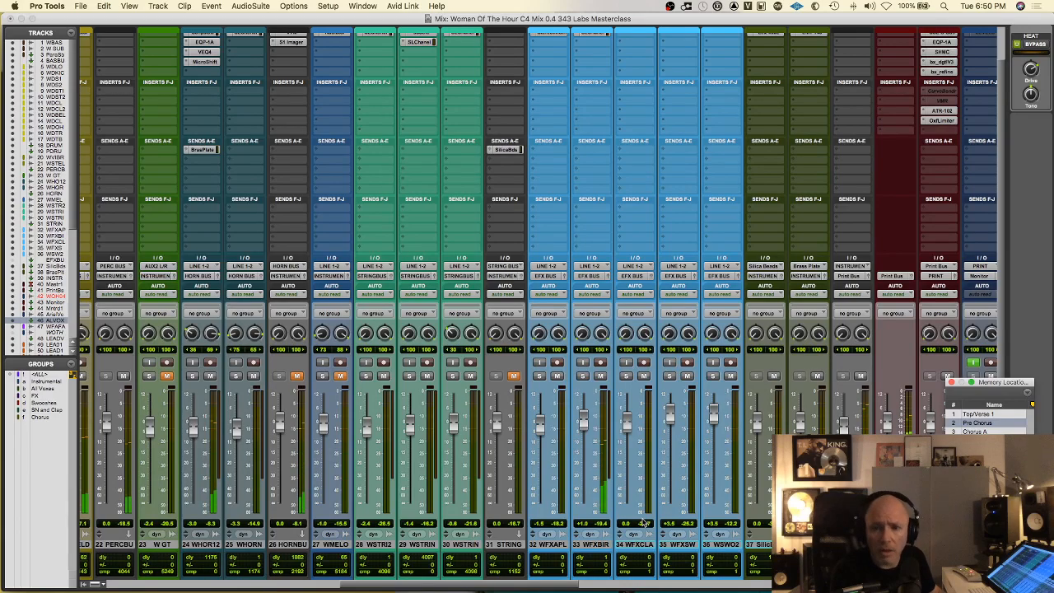
scroll(540, 316, left, 3)
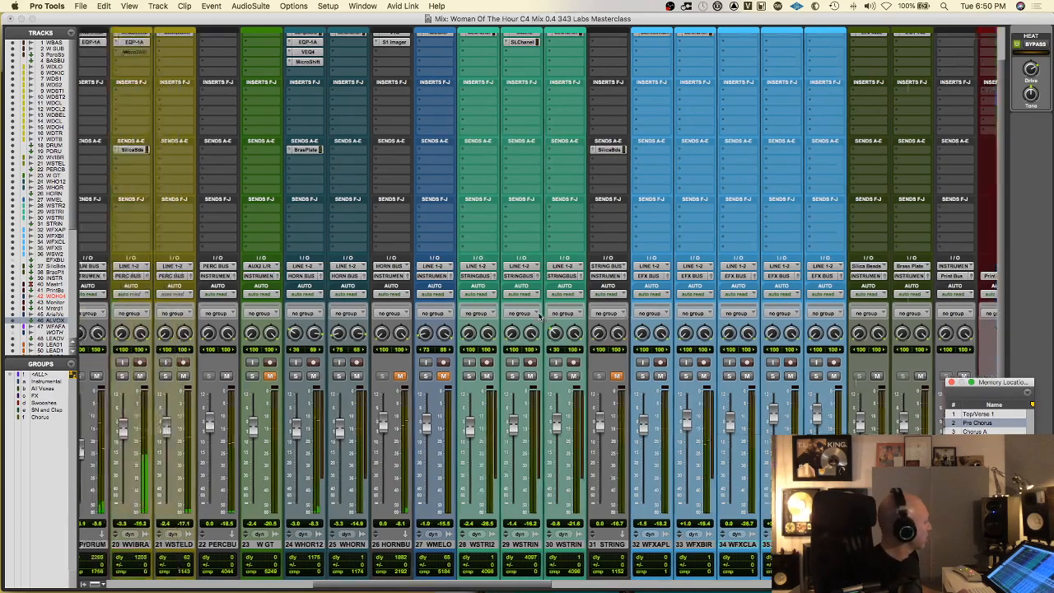
scroll(539, 316, left, 15)
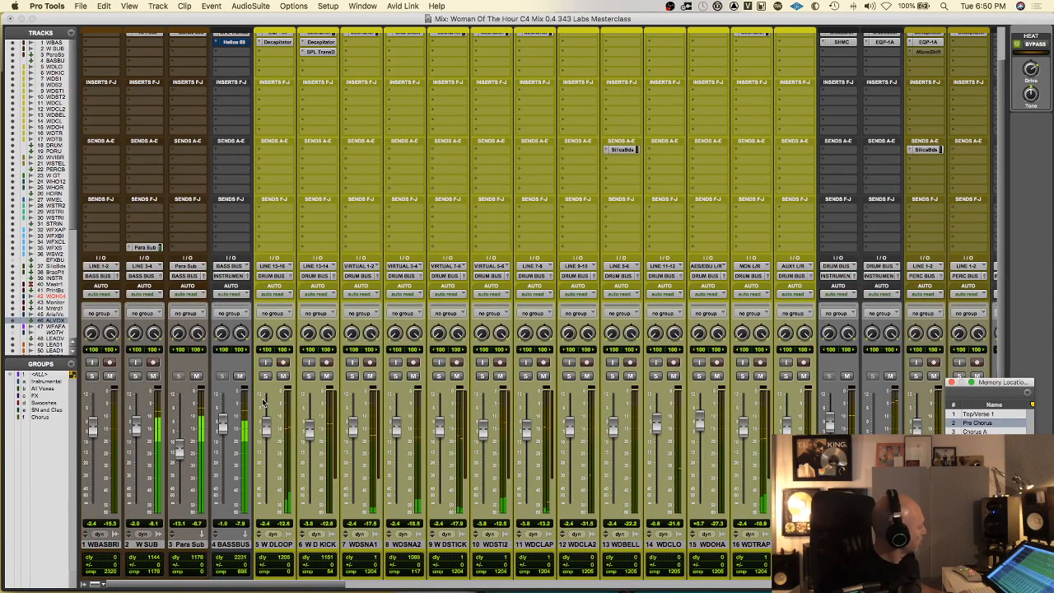
scroll(267, 405, up, 2)
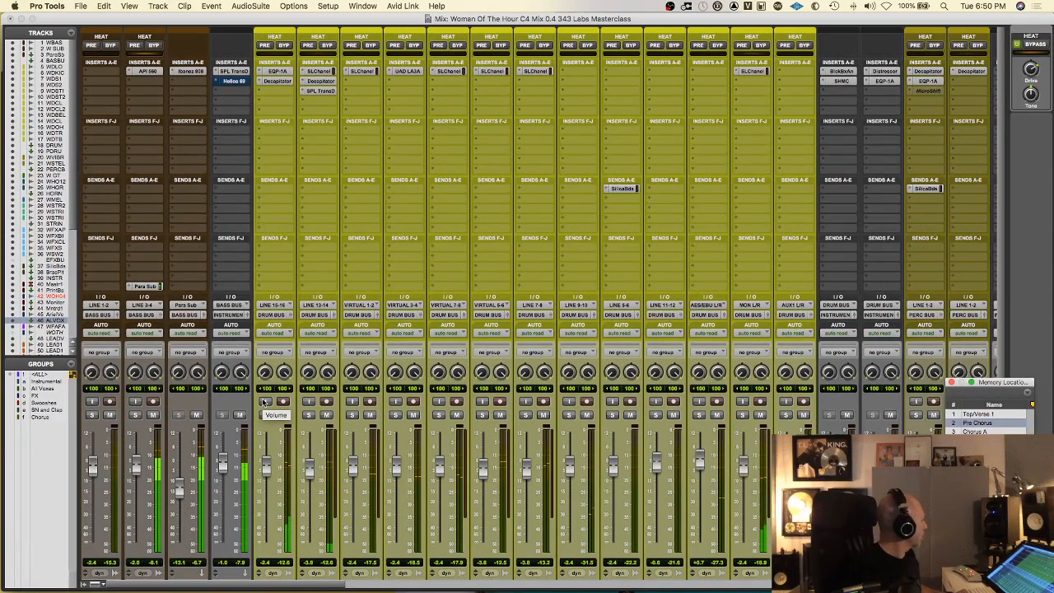
Recall the Chorus A memory location and solo the W SUB track.
scroll(264, 401, down, 1)
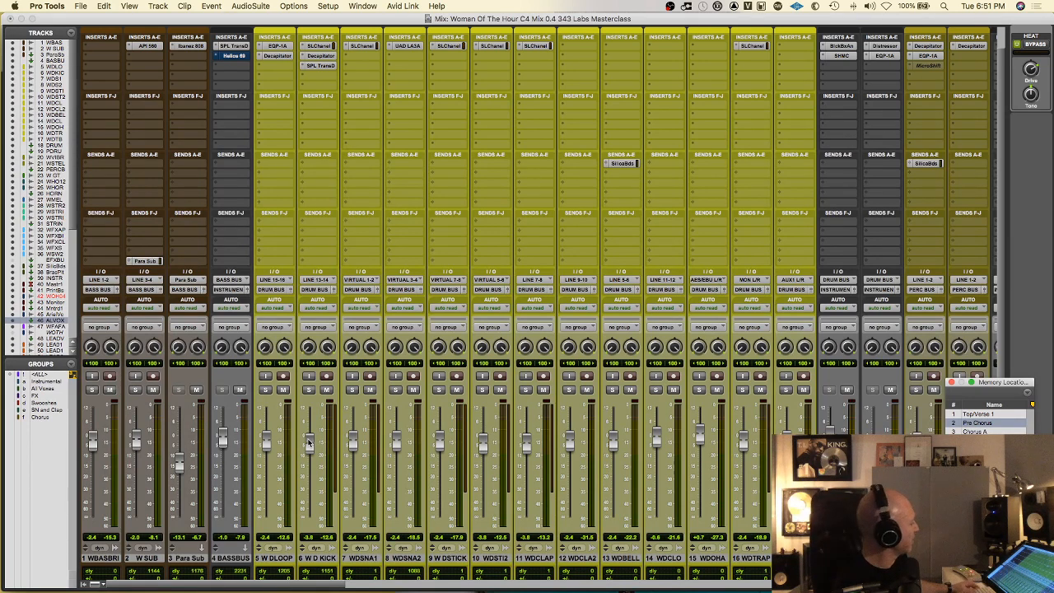
click(974, 433)
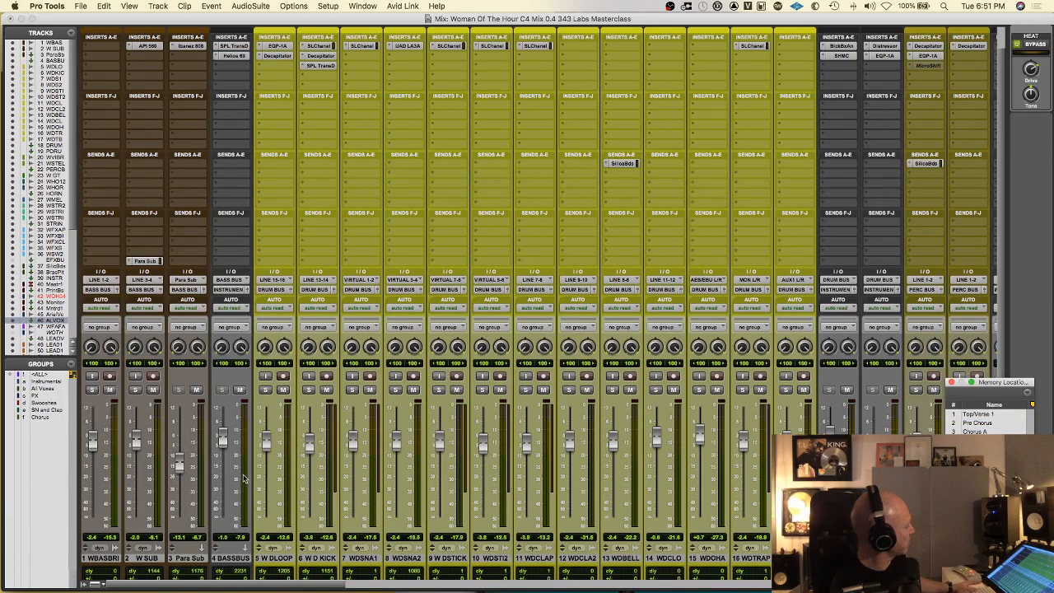
click(135, 389)
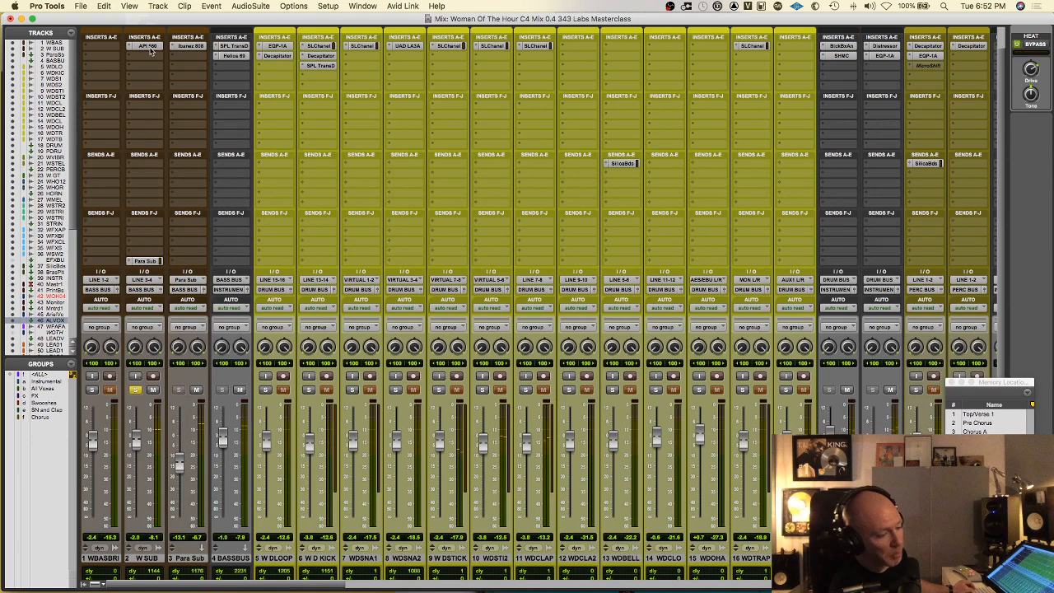
Bypass the API 560 insert on W SUB and the SPL TransD insert on the bass bus, and mute the Para Sub track.
click(148, 46)
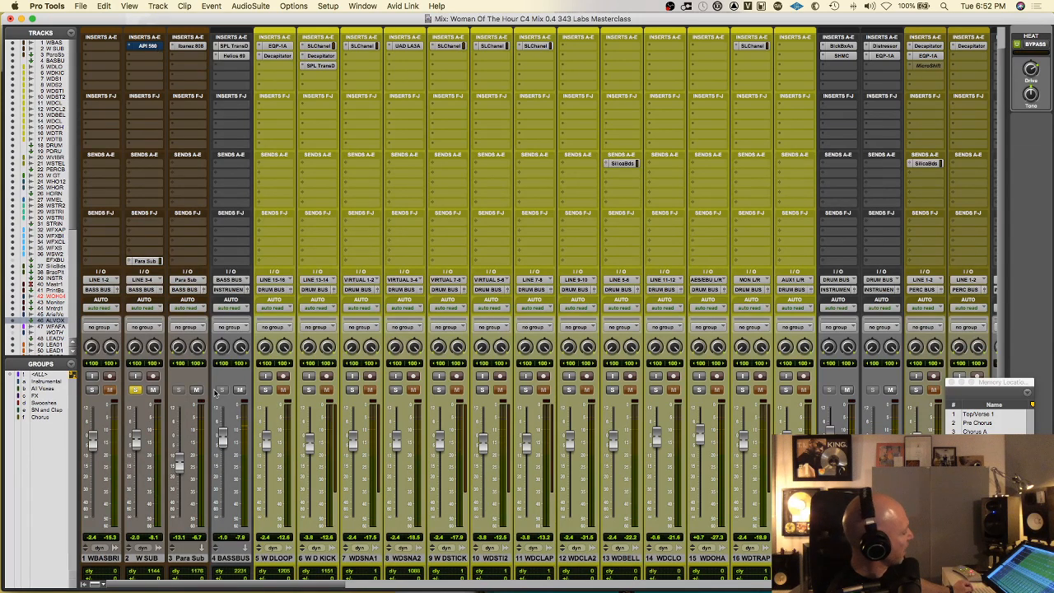
click(199, 390)
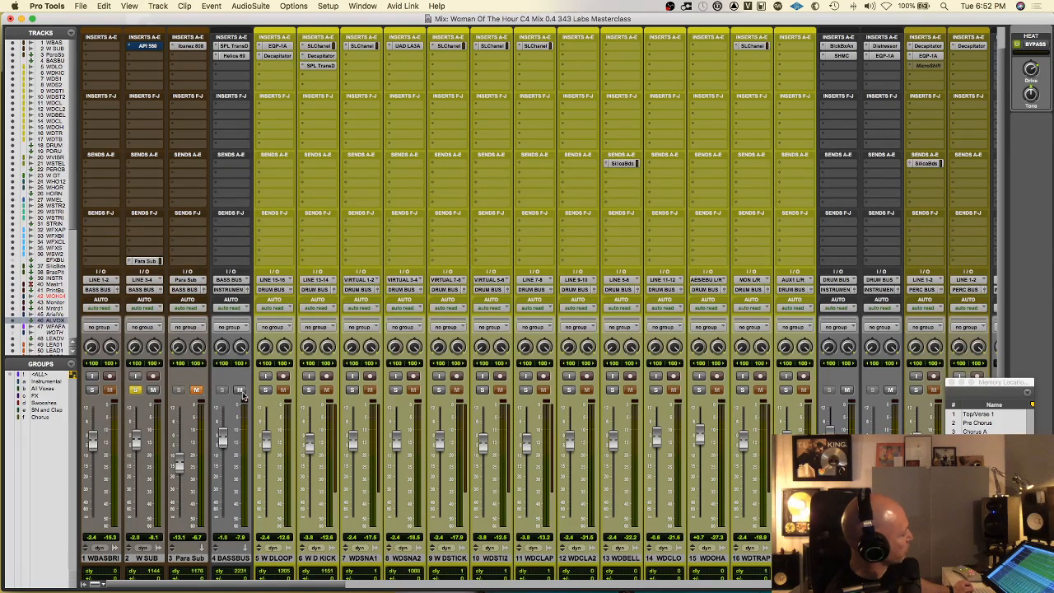
click(236, 48)
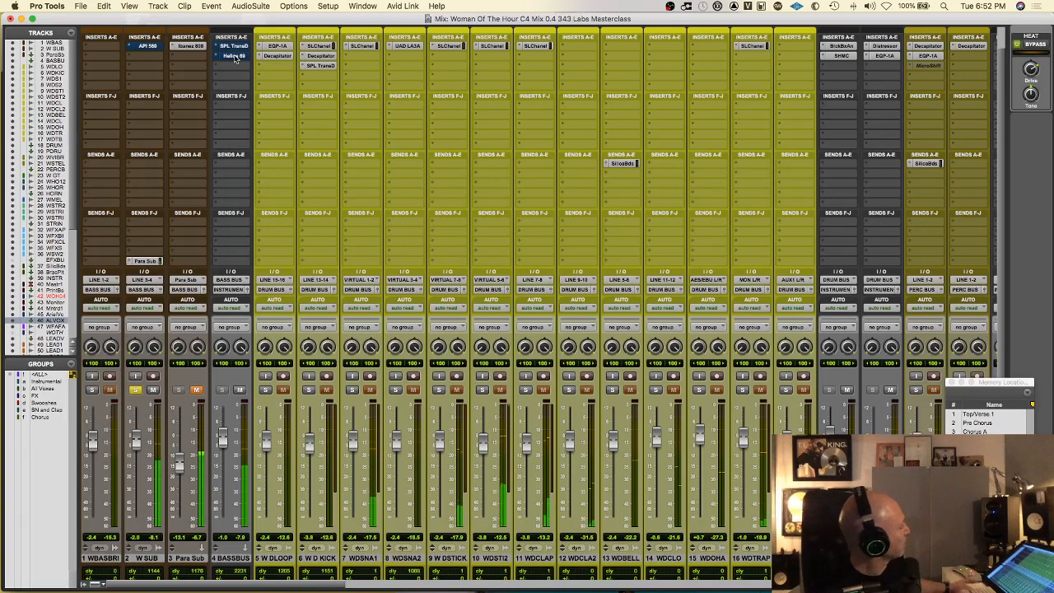
Open the API 560 plug-in on W SUB, move its window clear of the bass tracks, and stop playback.
click(147, 45)
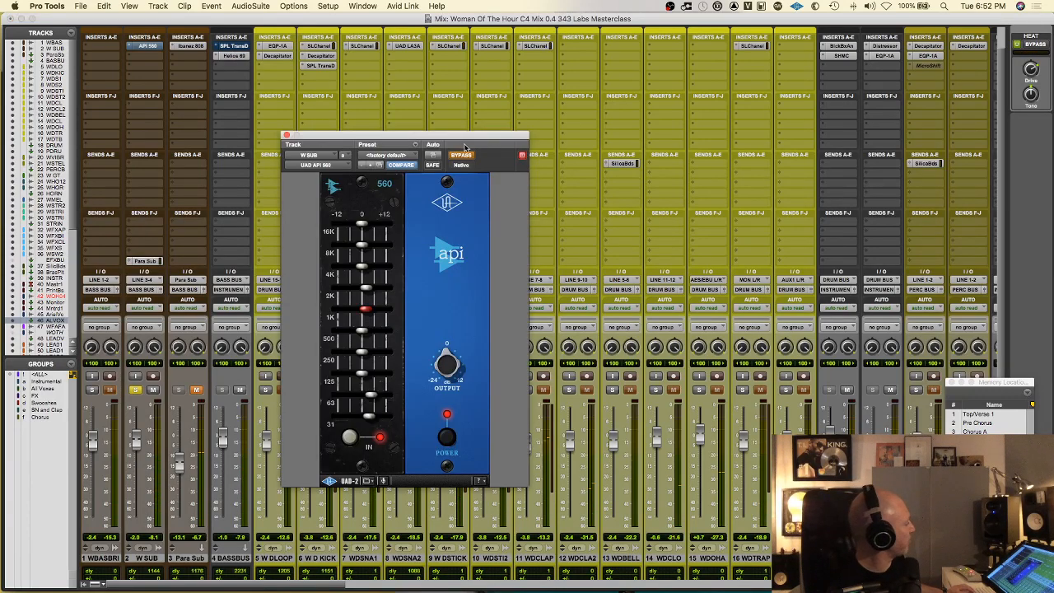
drag(458, 139, 850, 144)
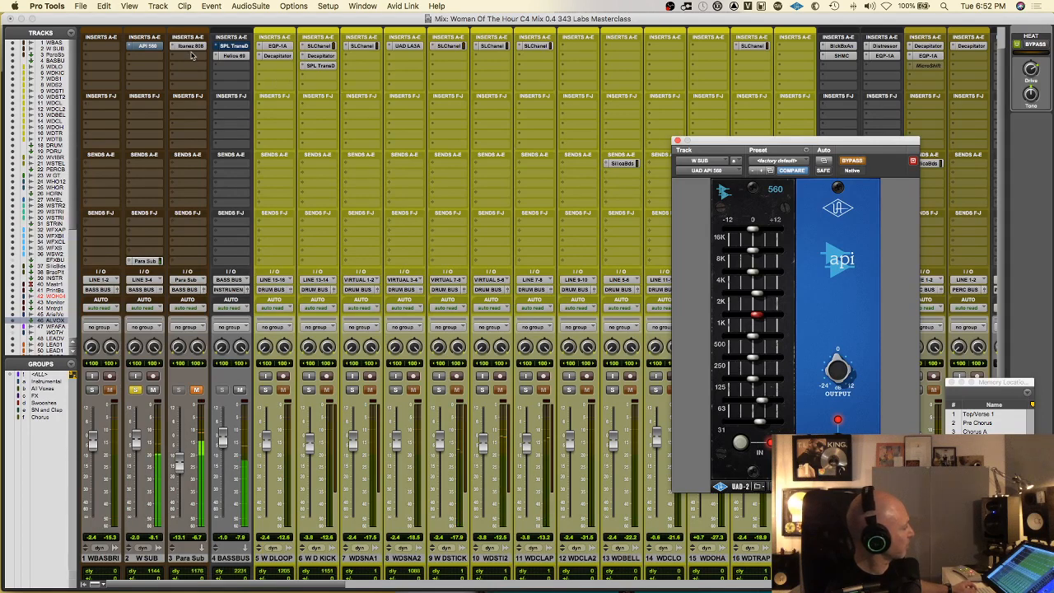
key(space)
Open the Helios 69 insert on the bass bus, look over the print and monitor channels, and return to the bass tracks.
click(232, 58)
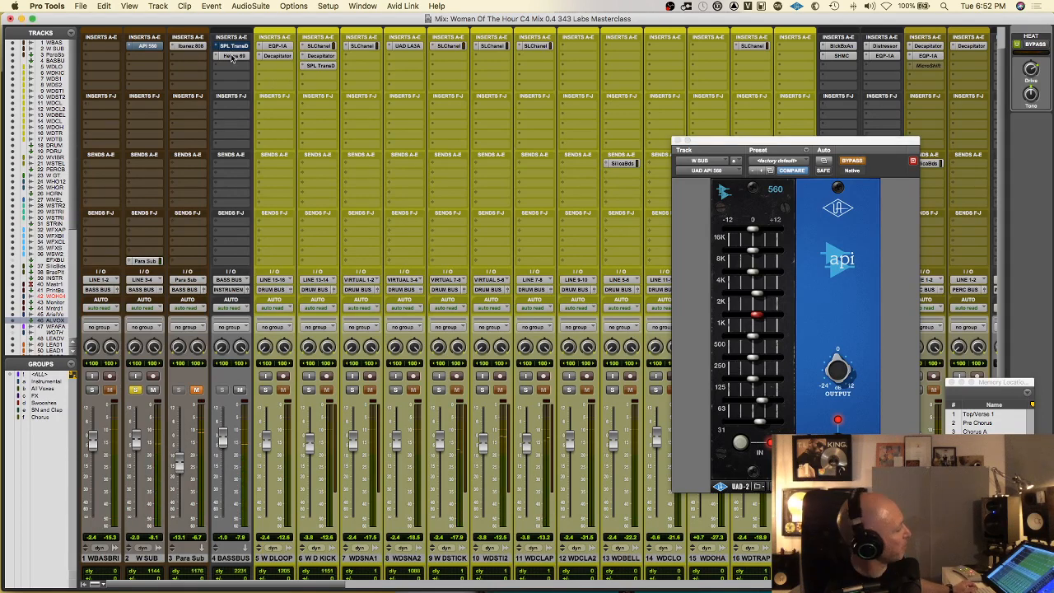
click(232, 56)
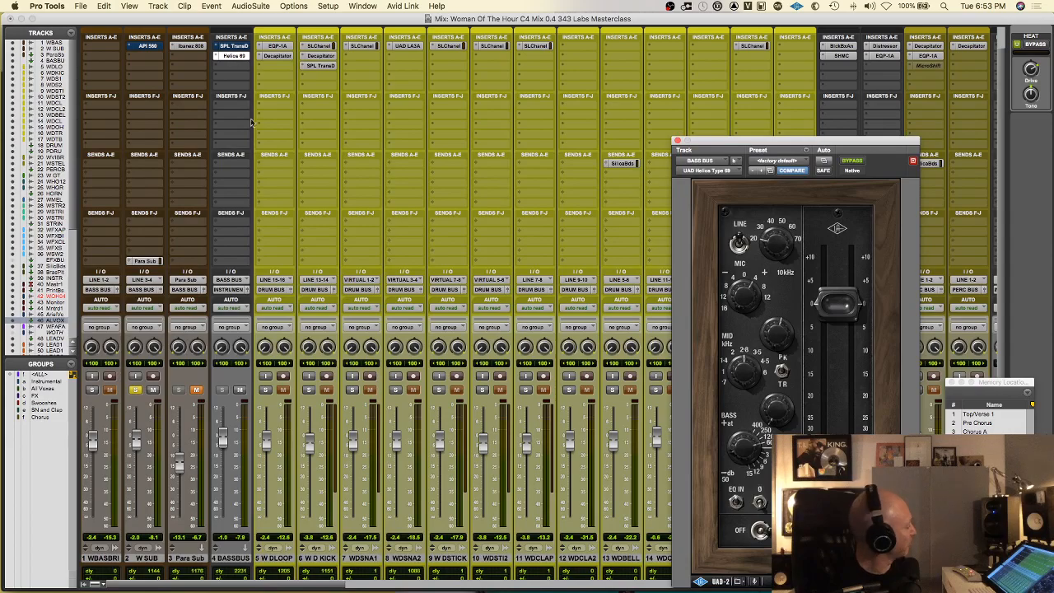
scroll(205, 301, right, 10)
scroll(205, 301, right, 12)
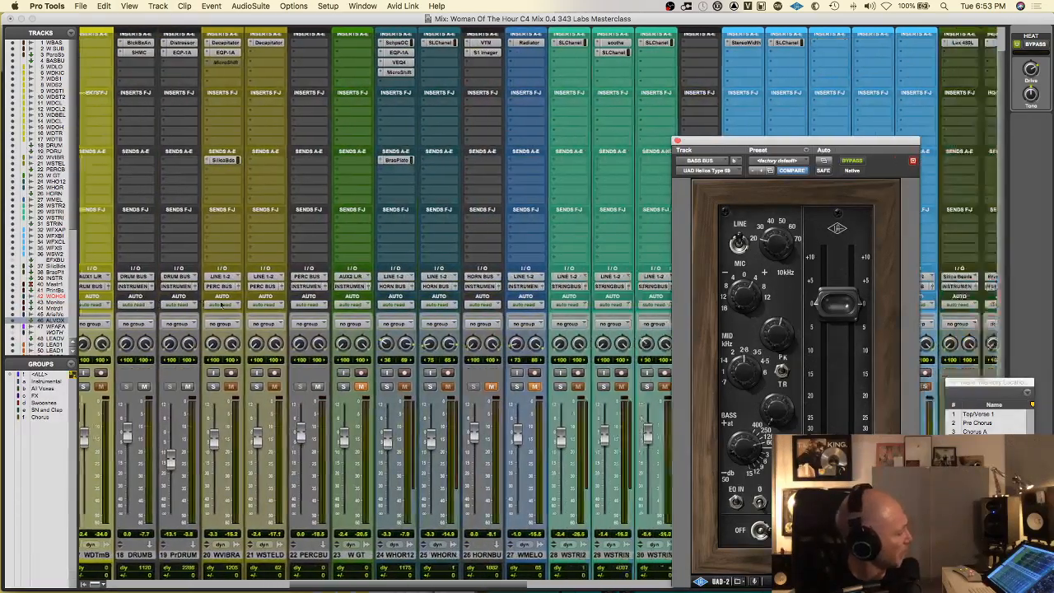
scroll(226, 304, right, 1)
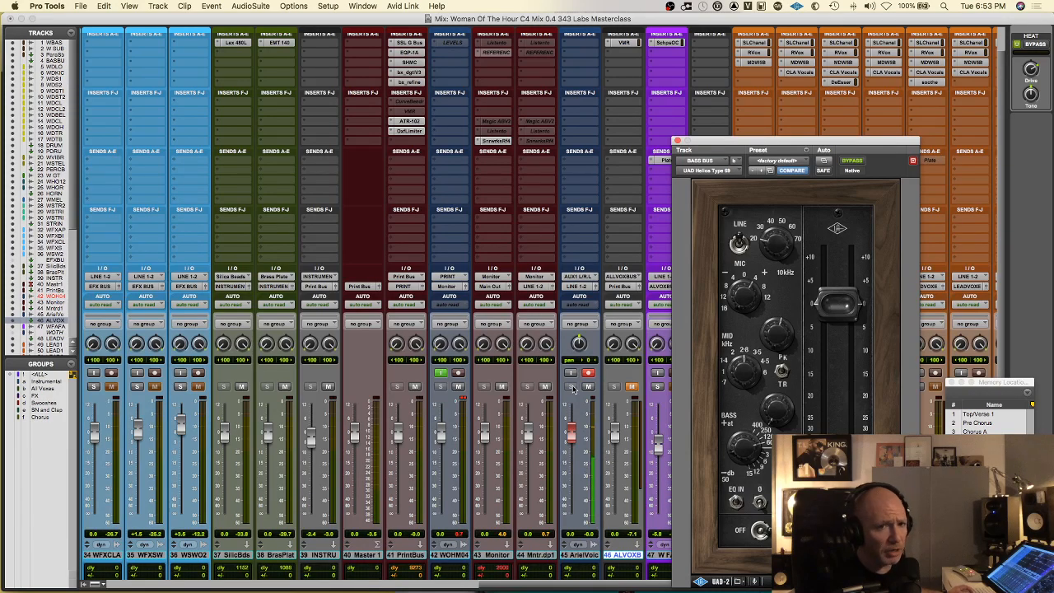
scroll(503, 393, left, 10)
scroll(502, 393, left, 8)
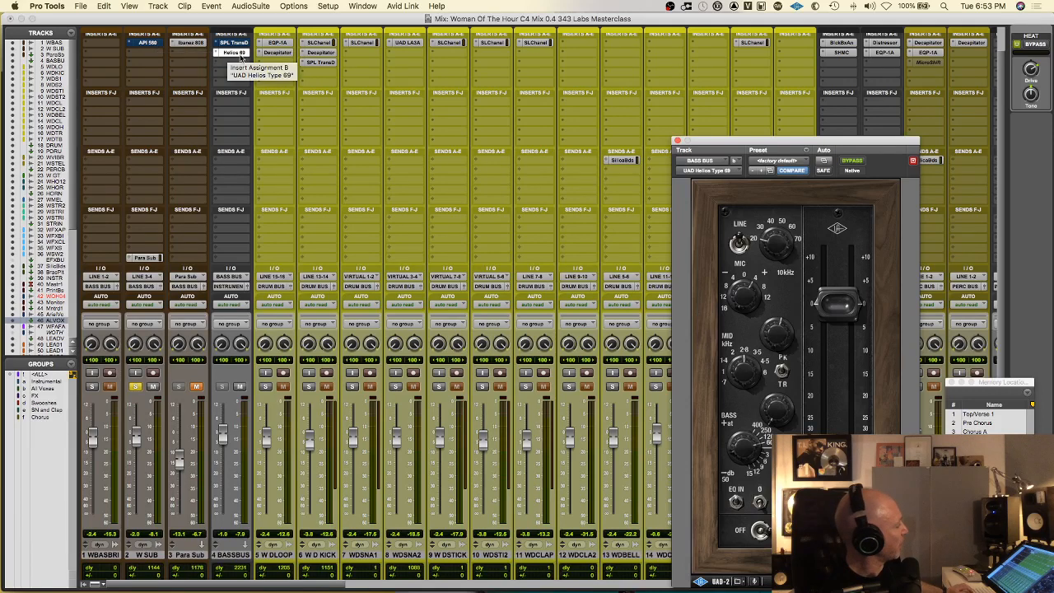
Play the section with Para Sub unmuted, open its Ibanez 808 insert, and compare the bass with the track muted and unmuted.
key(space)
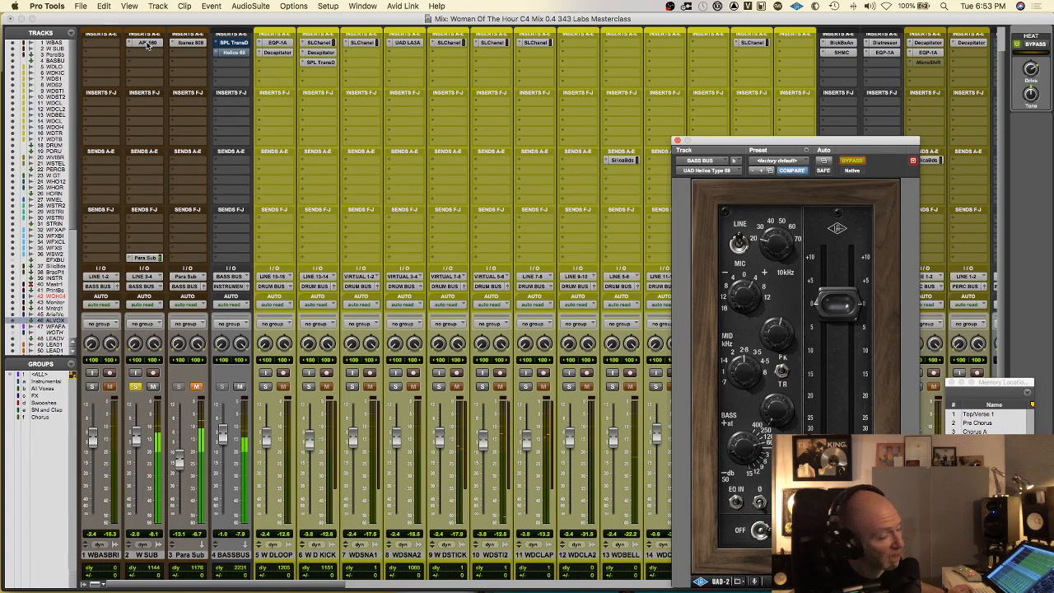
click(195, 387)
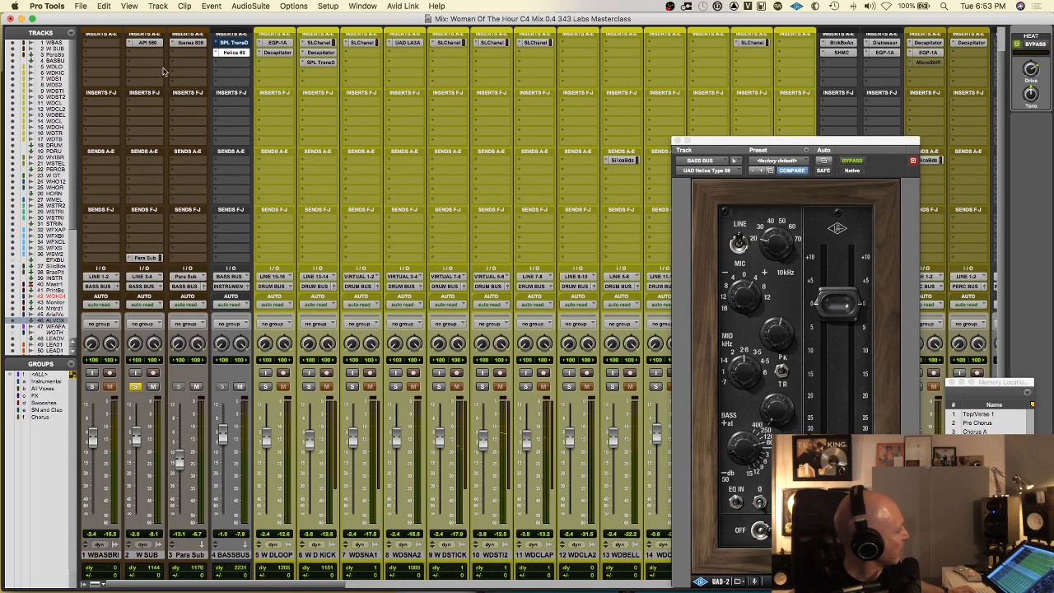
click(198, 43)
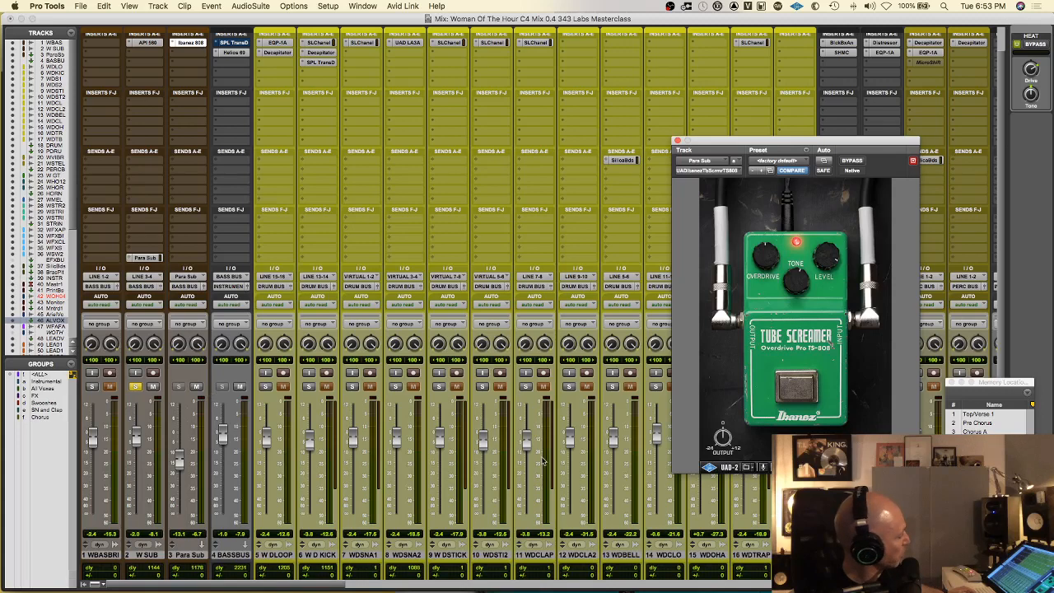
click(197, 387)
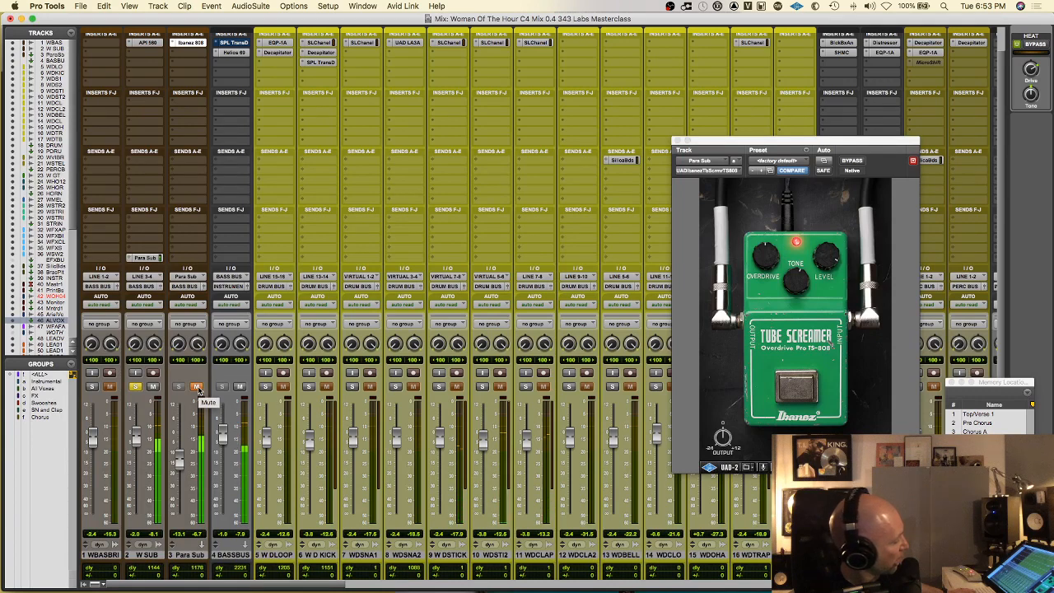
click(197, 389)
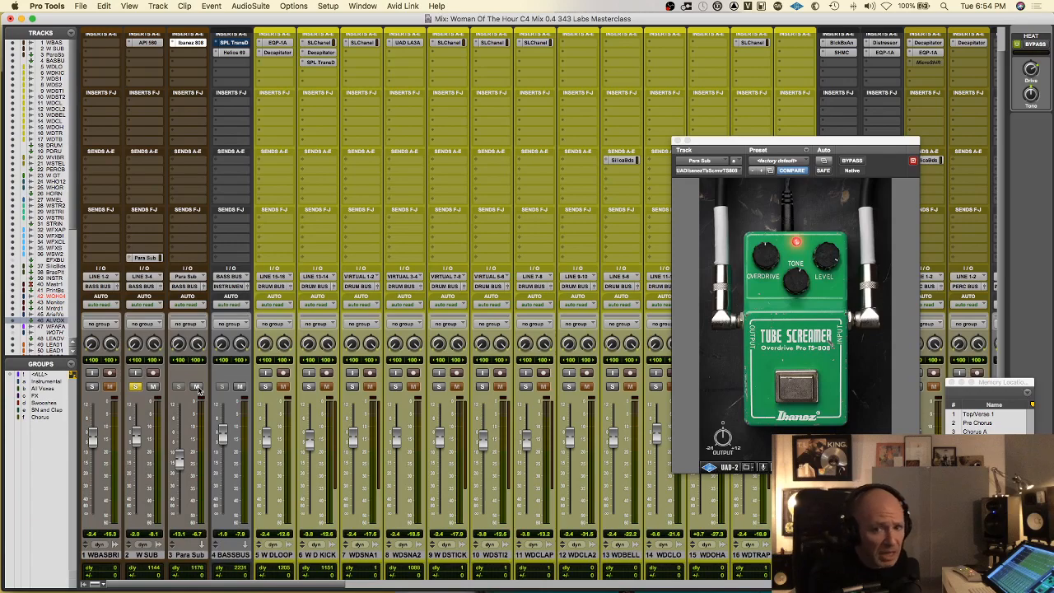
Look across the mixer channels as far as the vocal tracks and come back to the bass tracks.
scroll(198, 390, right, 4)
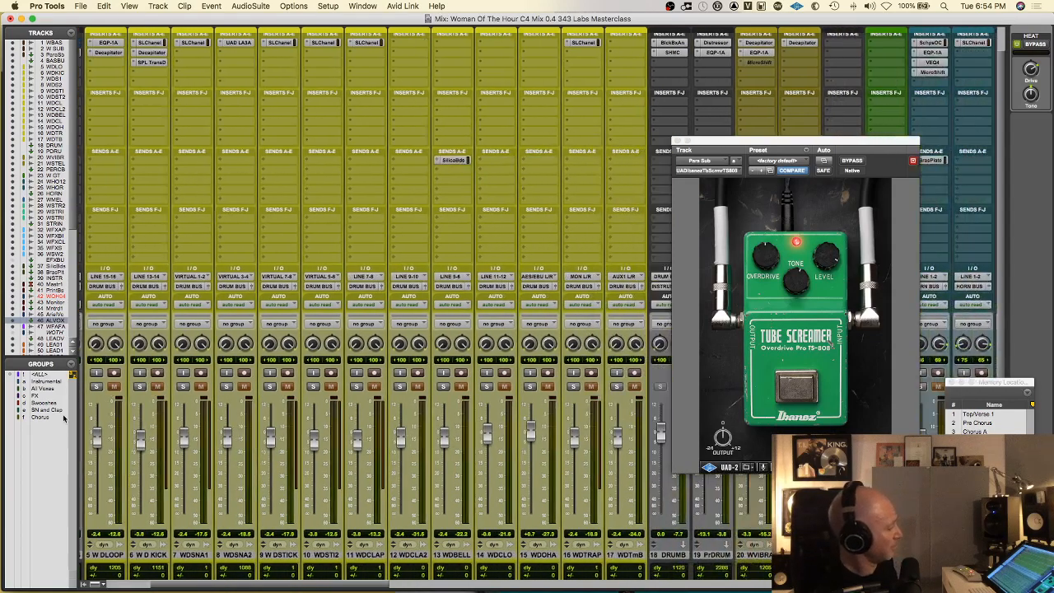
scroll(65, 418, right, 2)
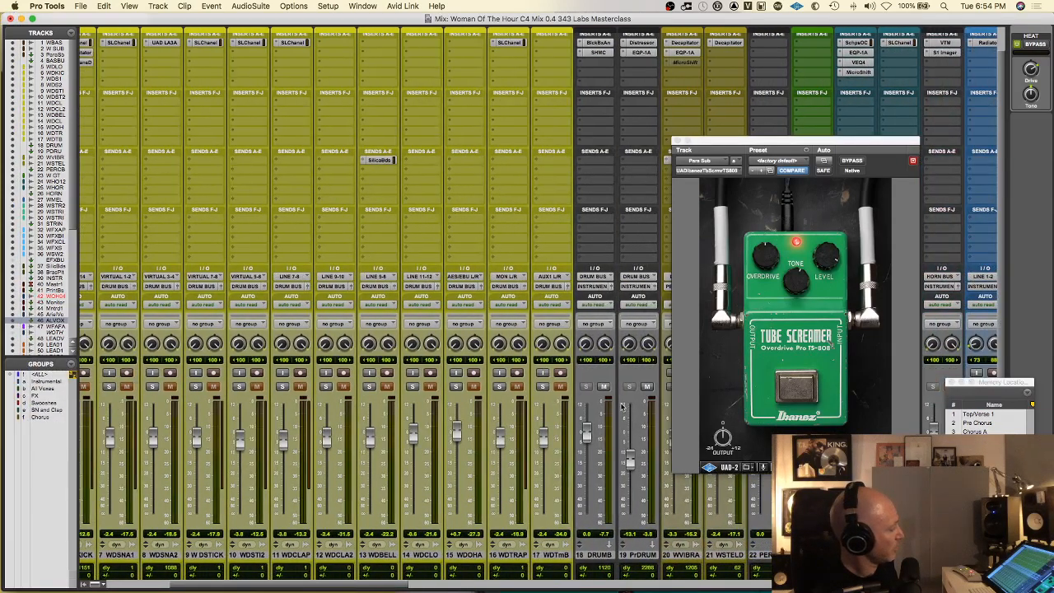
scroll(656, 403, right, 3)
scroll(656, 404, right, 20)
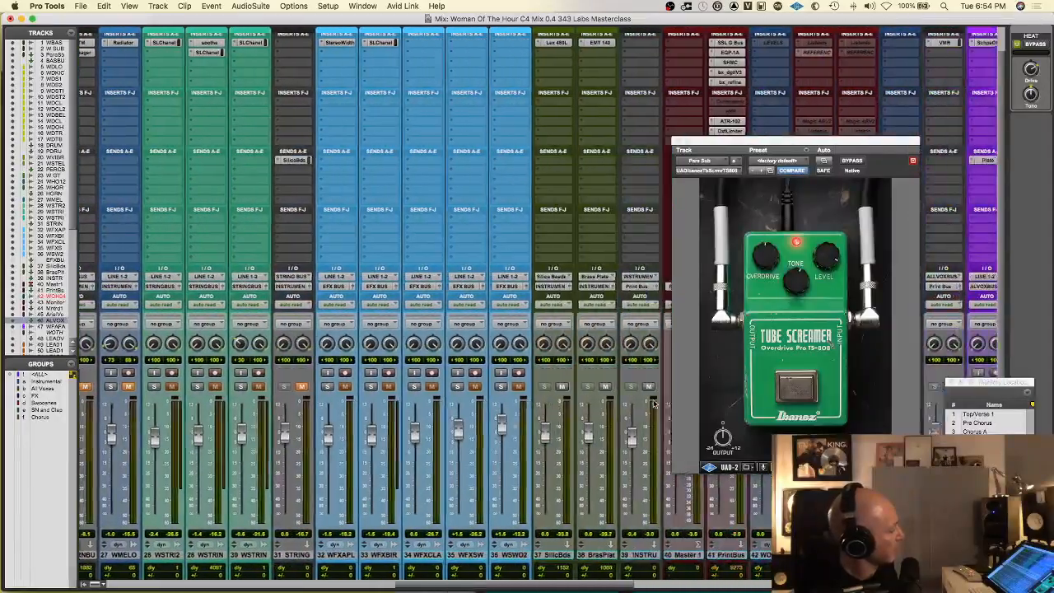
scroll(654, 404, right, 4)
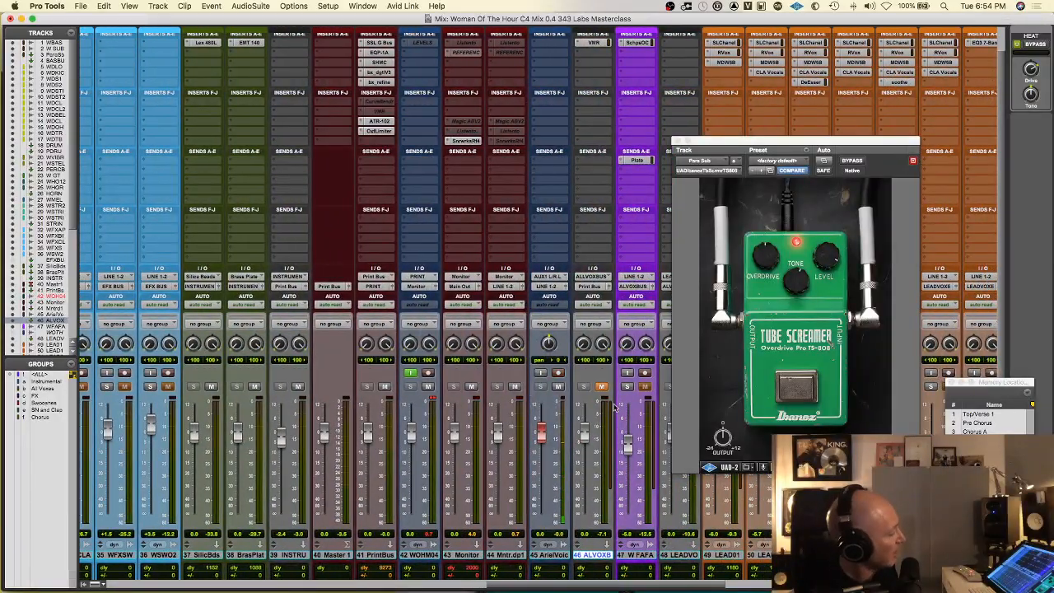
scroll(654, 404, left, 4)
scroll(636, 405, left, 20)
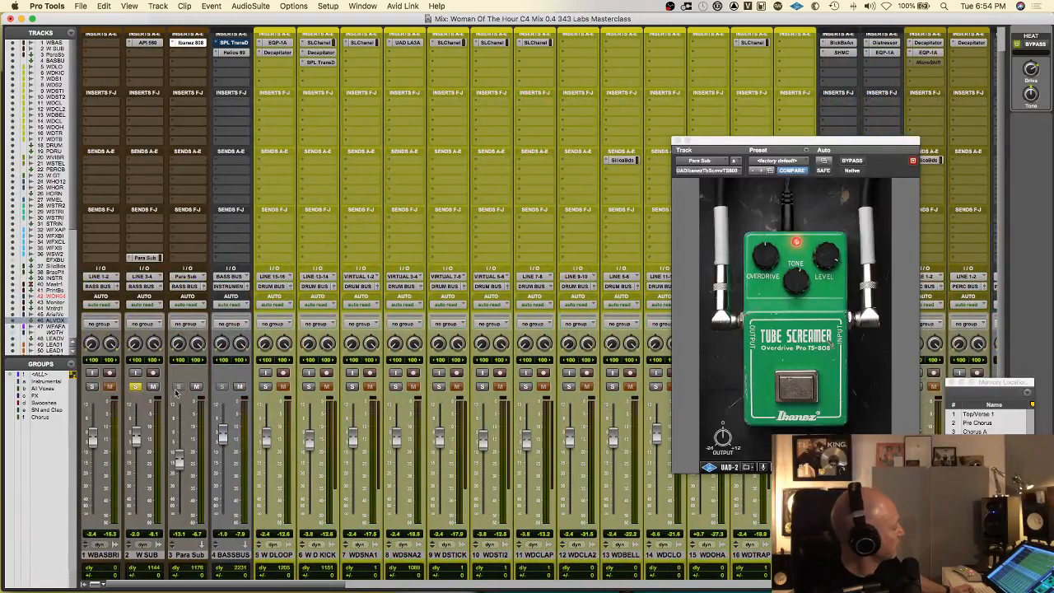
Open the SPL Transient Designer on the bass bus, move its window aside, and take it out of bypass during playback.
click(234, 43)
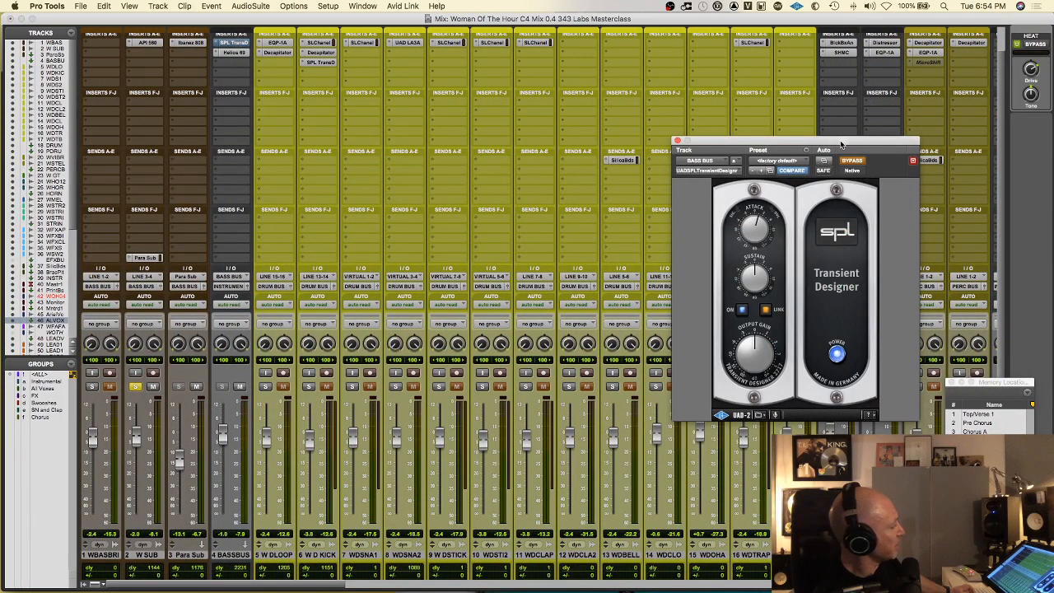
drag(840, 145, 948, 178)
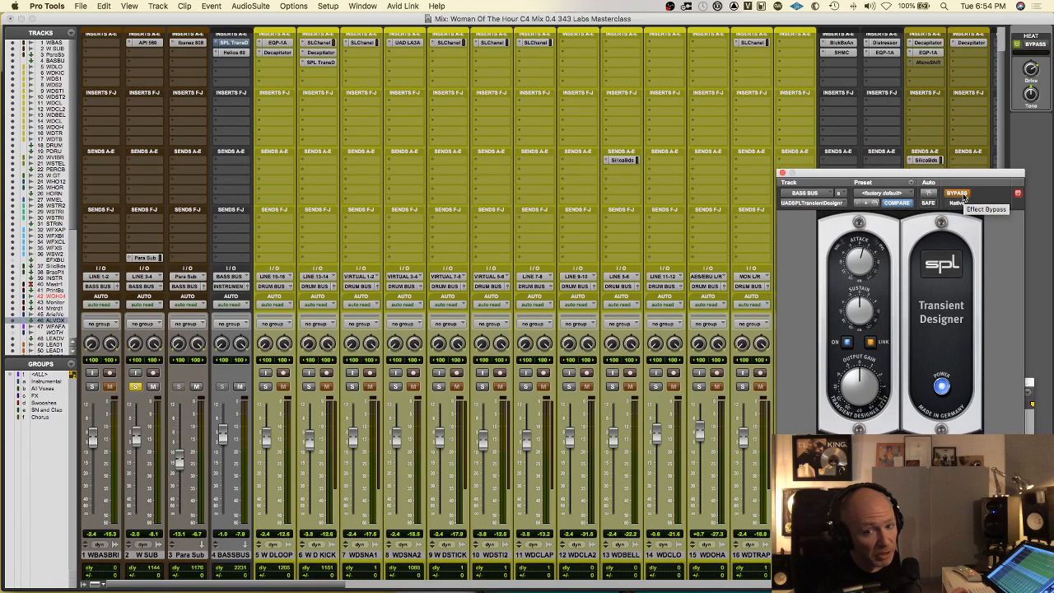
key(space)
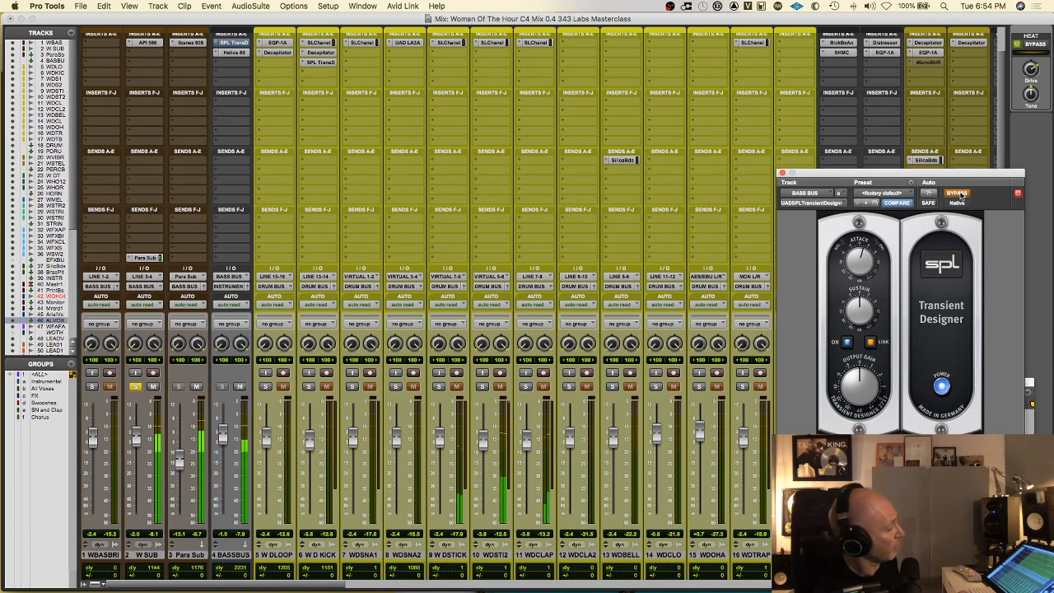
click(958, 194)
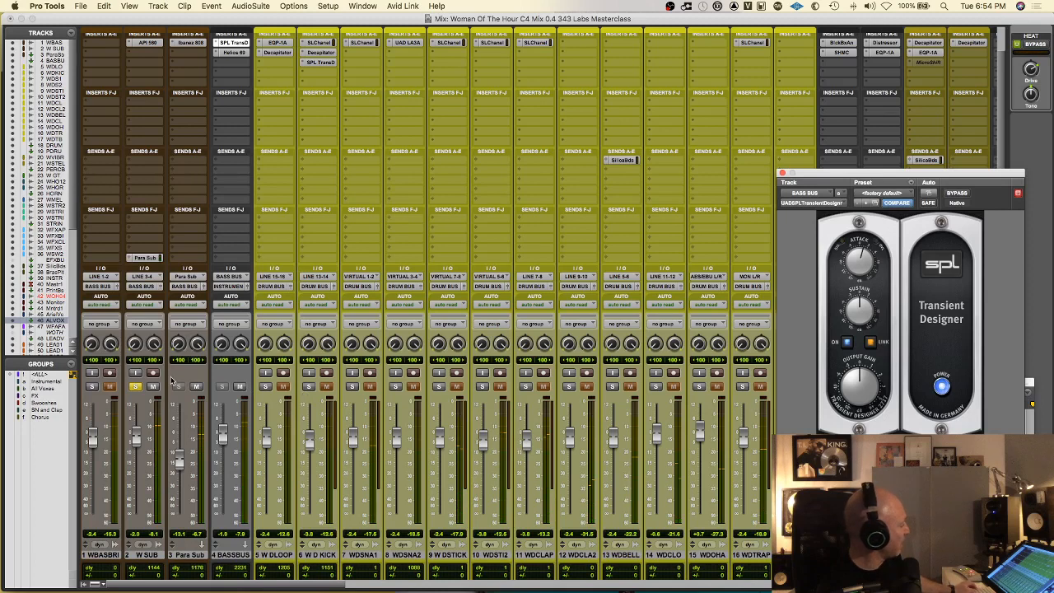
Unsolo W SUB and solo the W D STICK, W D STICK 2 and WDCLAP tracks instead.
click(136, 386)
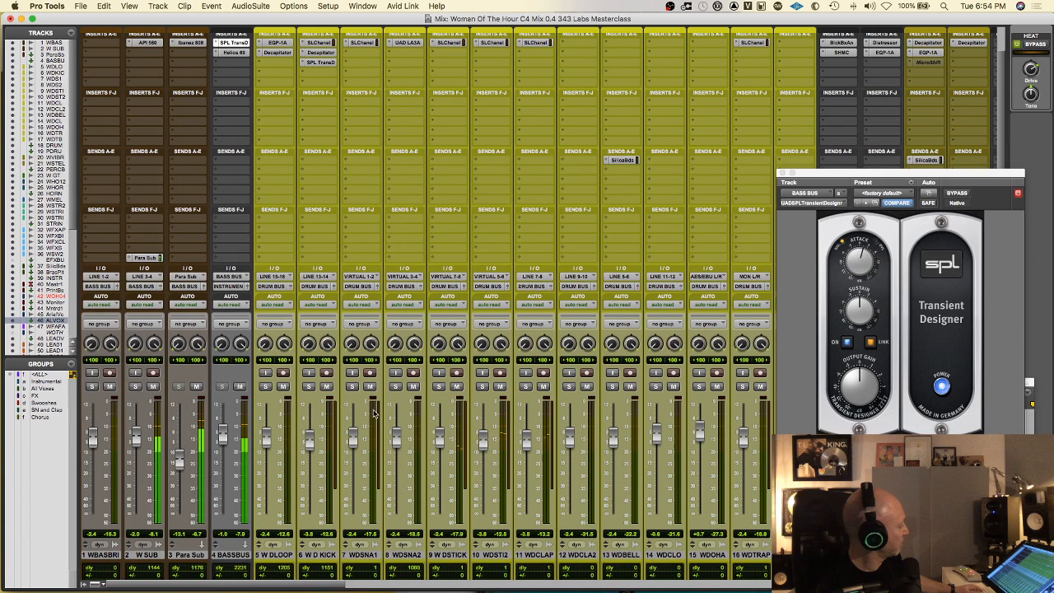
click(438, 387)
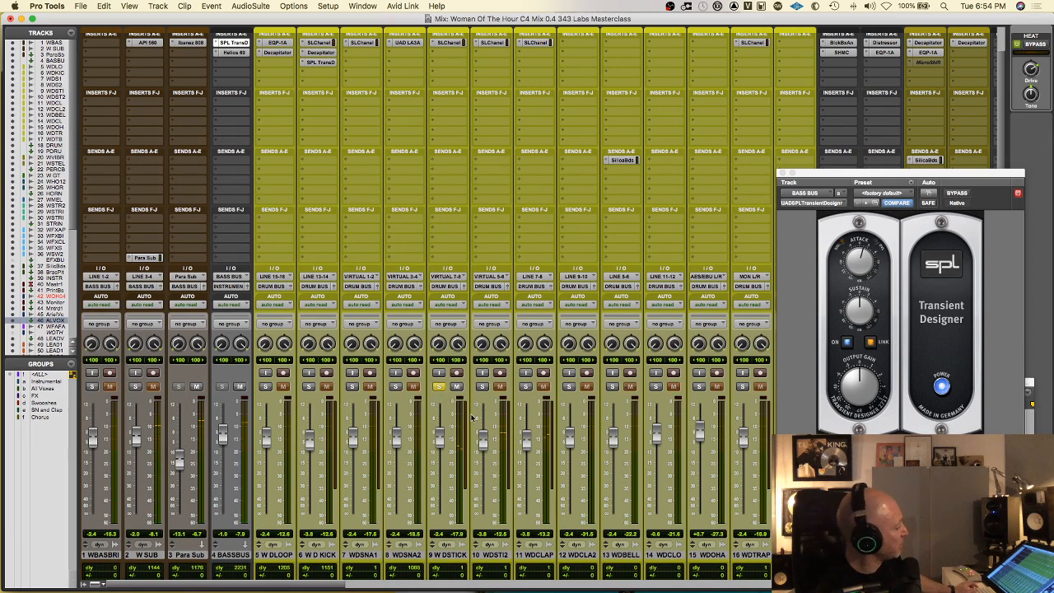
click(481, 387)
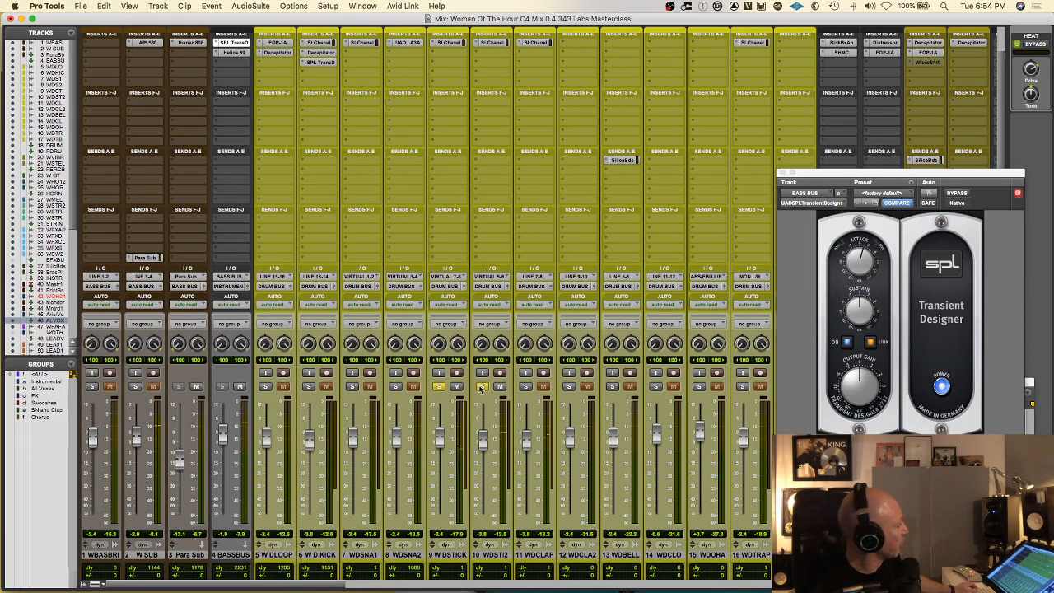
click(525, 386)
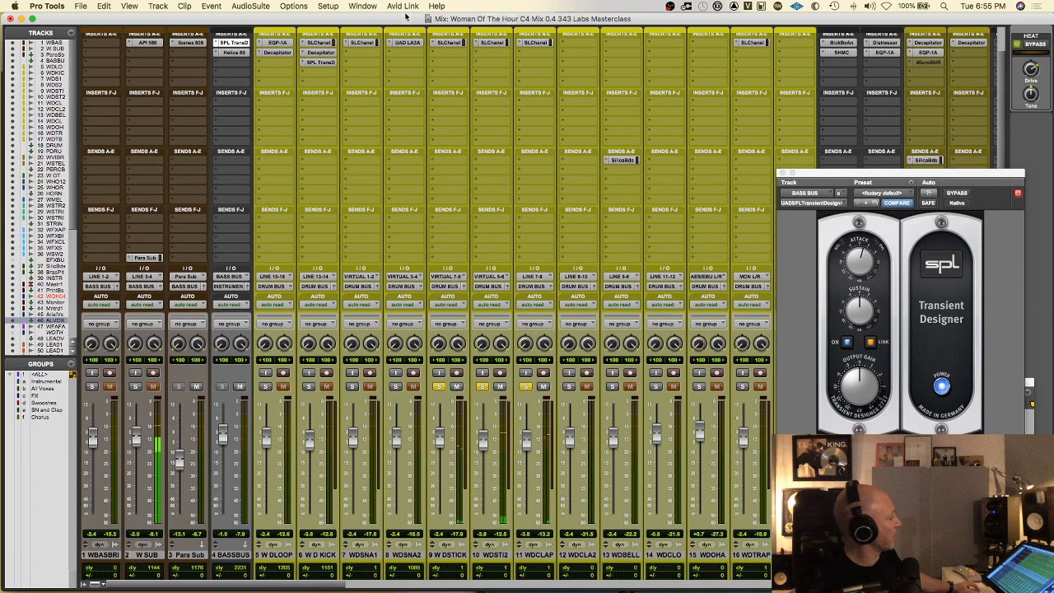
Open the SSLChannel plug-in on W D STICK and bypass the SSLChannel inserts on W D STICK, W D STICK 2 and WDCLAP.
click(448, 43)
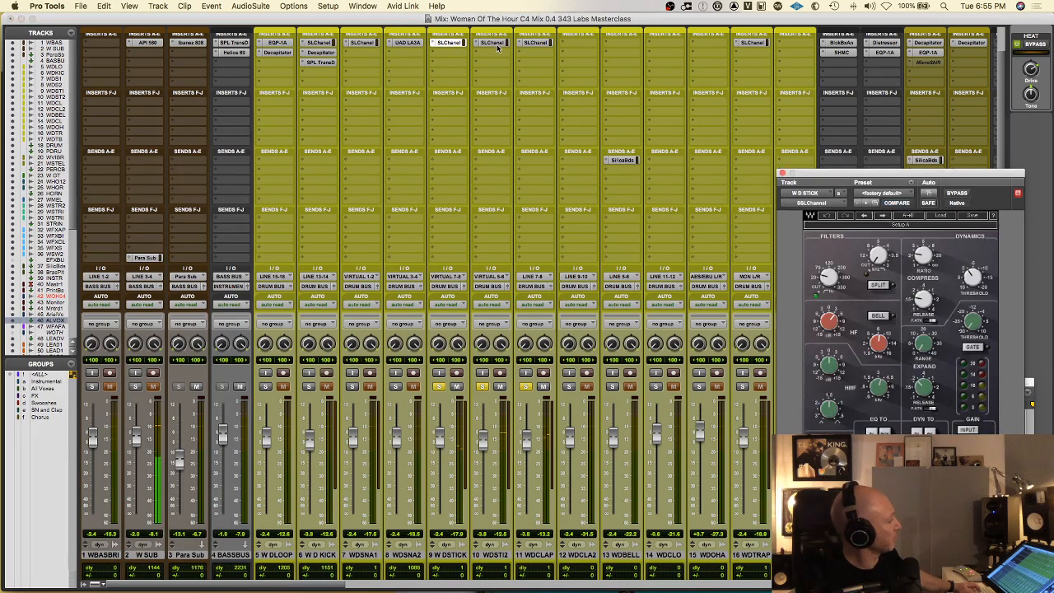
super+click(455, 42)
super+click(494, 45)
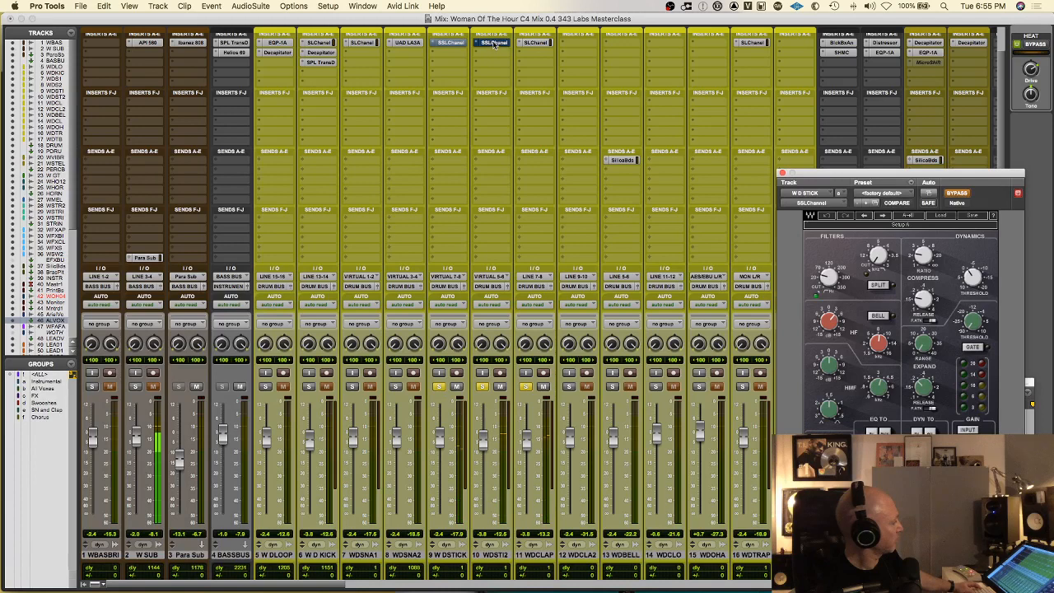
super+click(536, 43)
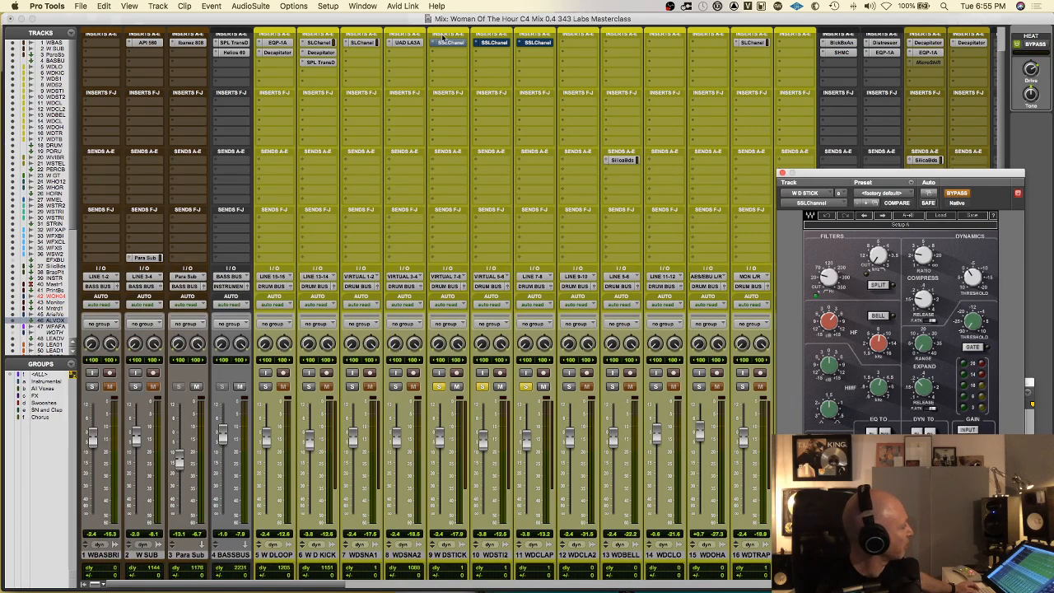
Switch the voice track on channel 45 from record-enabled to input monitoring and return to the drum tracks.
scroll(522, 226, right, 15)
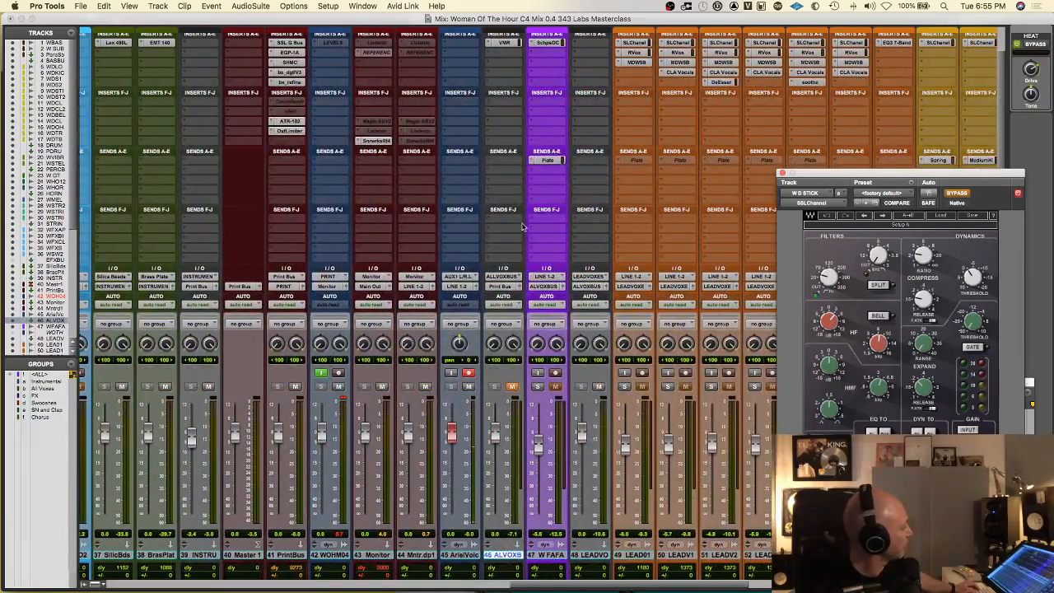
click(468, 373)
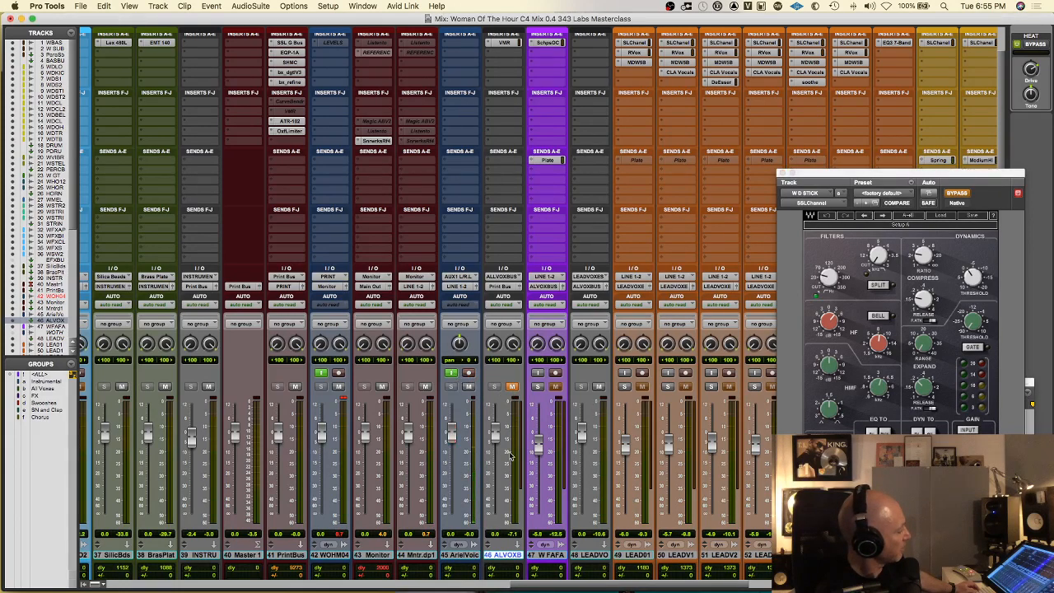
scroll(716, 507, left, 5)
scroll(721, 506, left, 3)
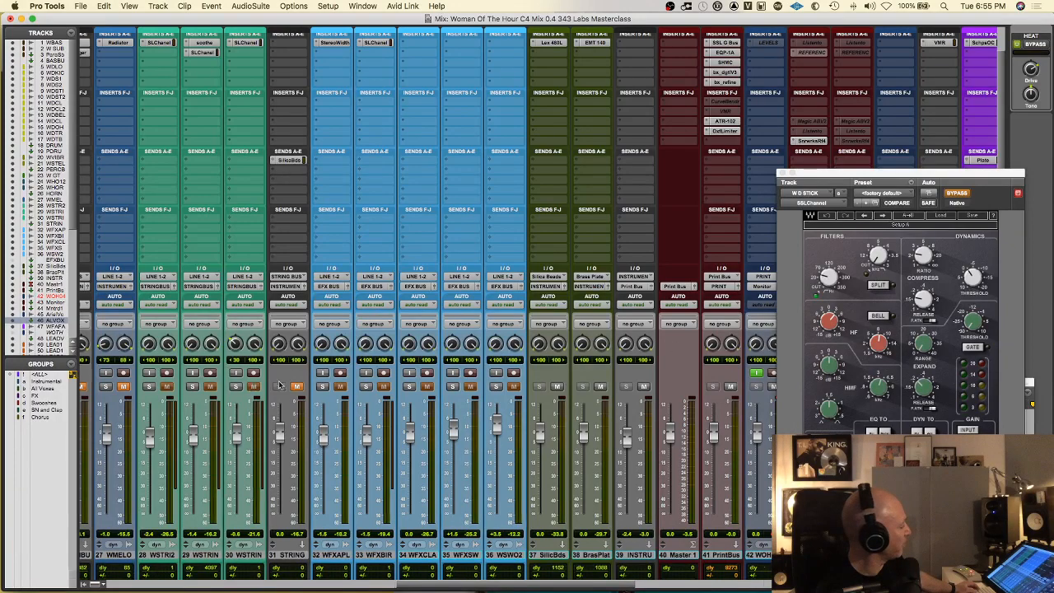
scroll(423, 428, left, 10)
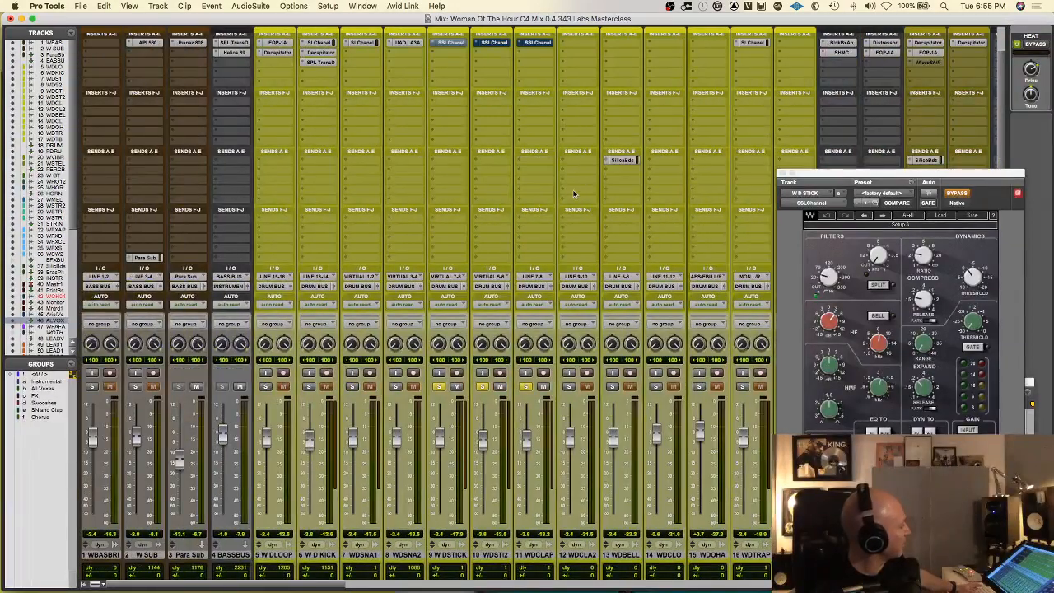
Re-enable the SSLChannel inserts on the two stick tracks and WDCLAP, and open the SSLChannel plug-in on W D STICK 2.
super+click(460, 45)
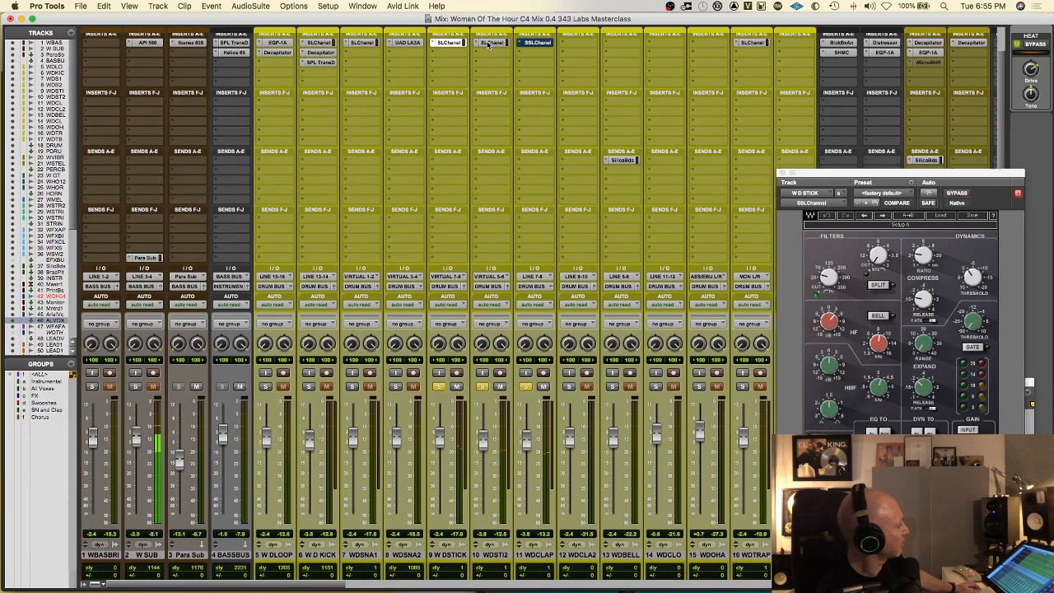
super+click(524, 42)
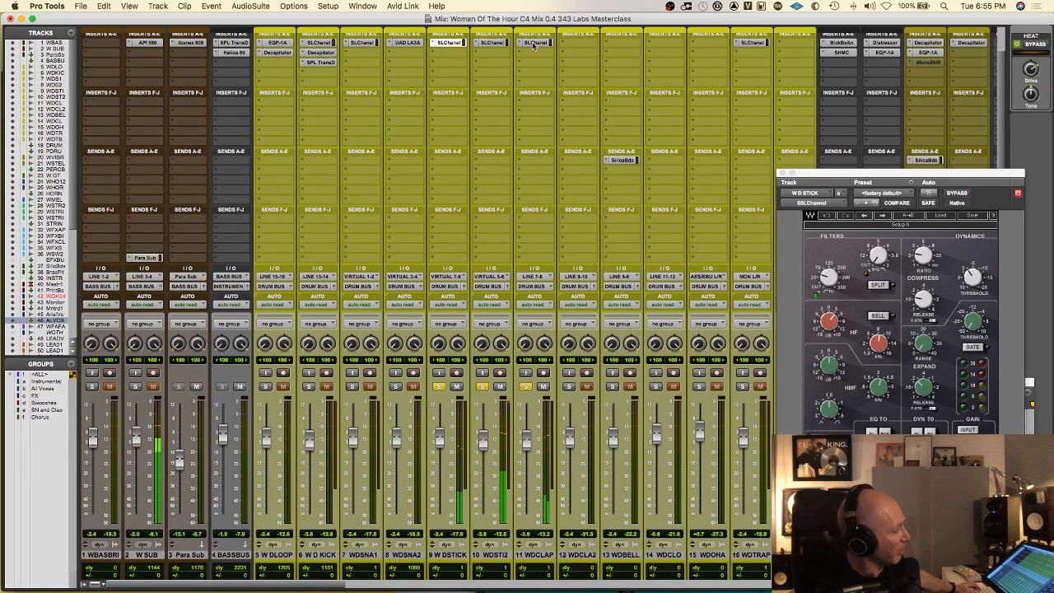
click(495, 45)
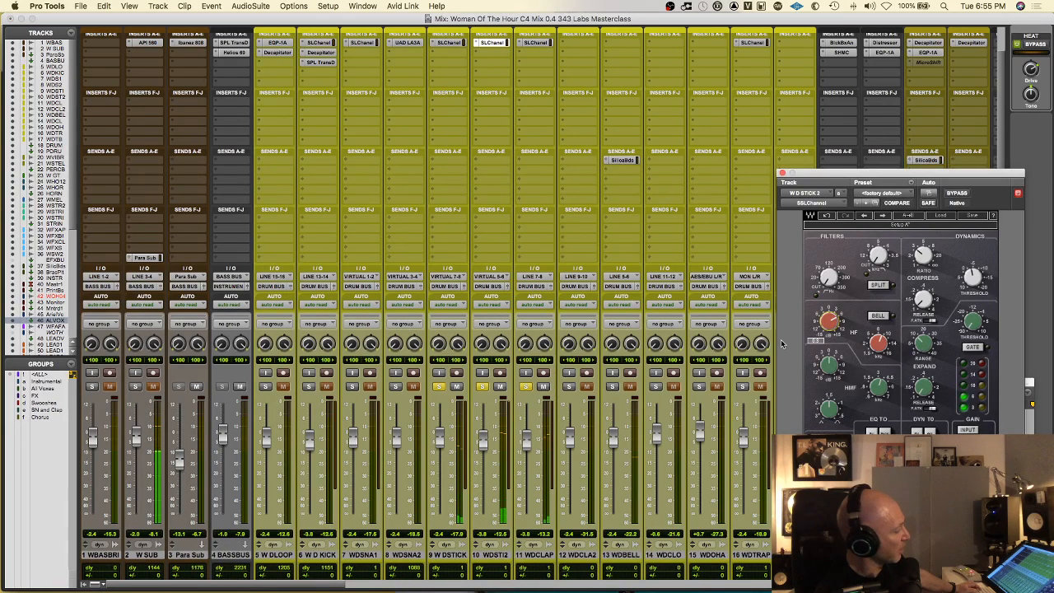
Solo only W D STICK 2, compare its SSLChannel bypassed and active, and clear the solo.
click(483, 386)
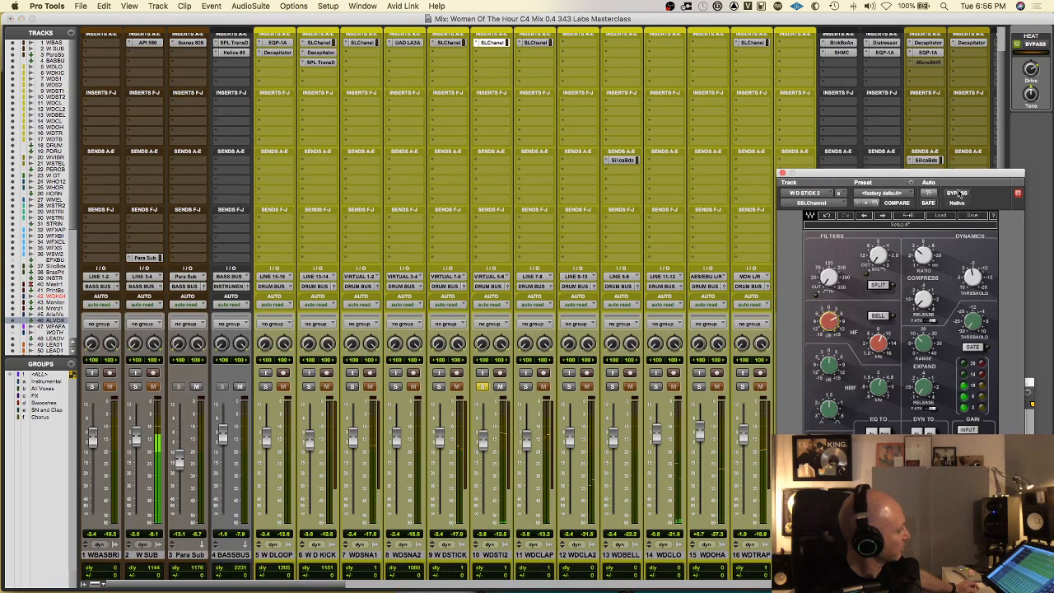
click(956, 193)
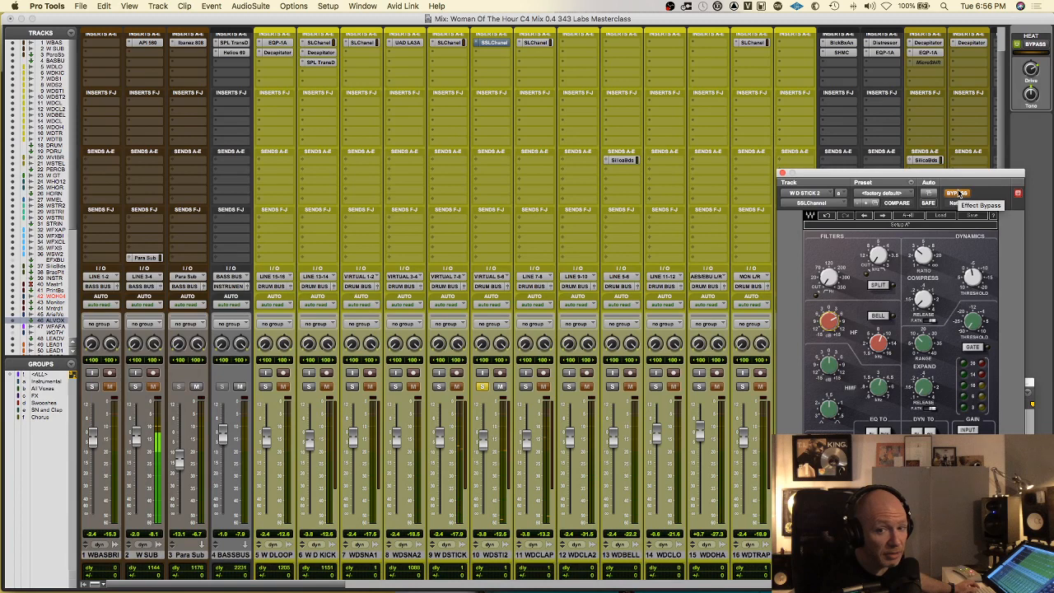
click(957, 194)
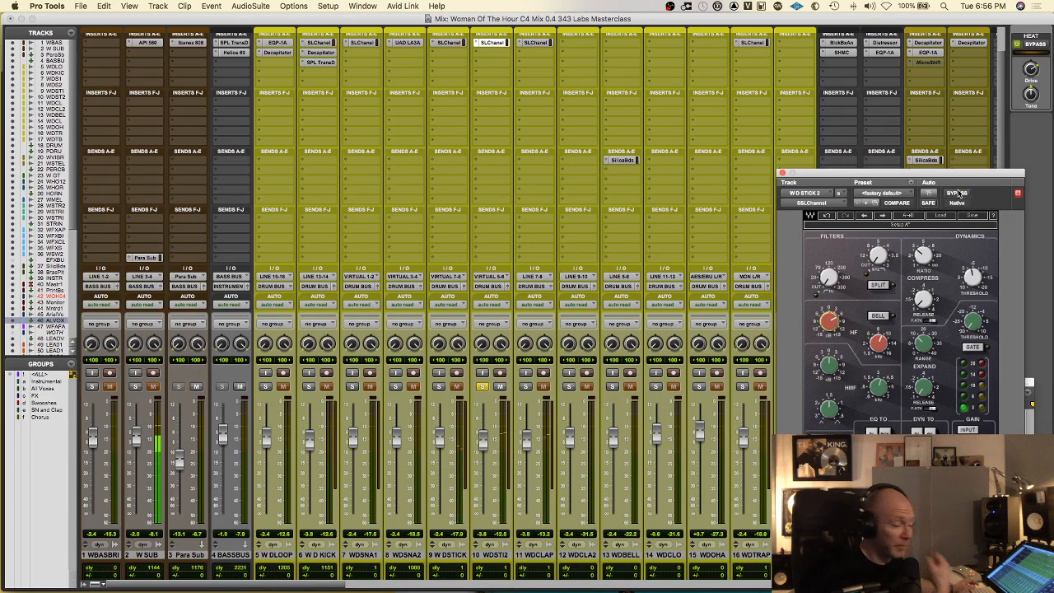
click(481, 387)
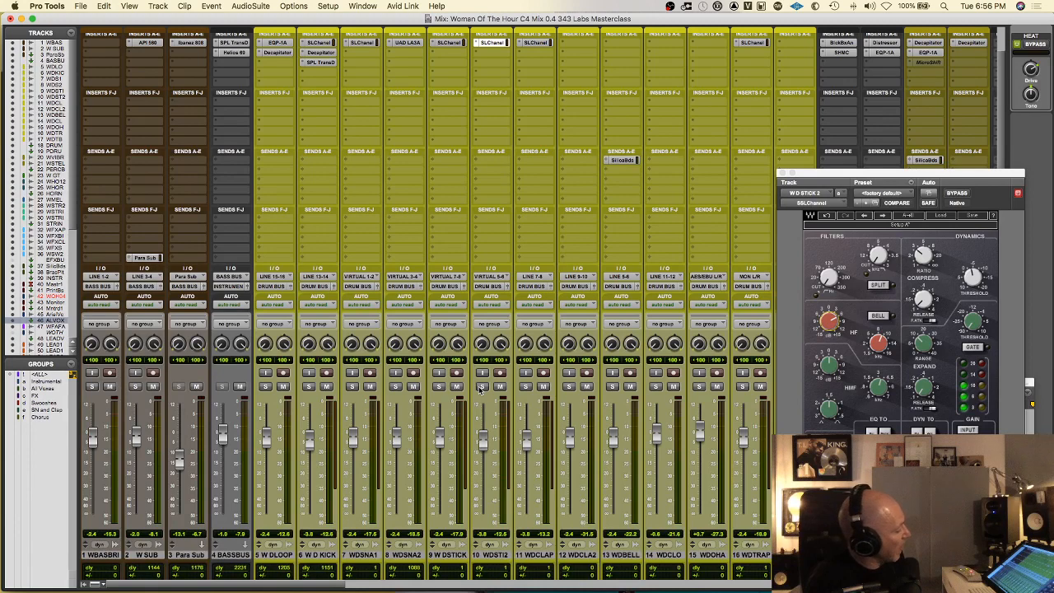
Select the drum tracks from W D LOOP through track 17, solo them together and play from Top/Verse 1.
scroll(481, 390, right, 6)
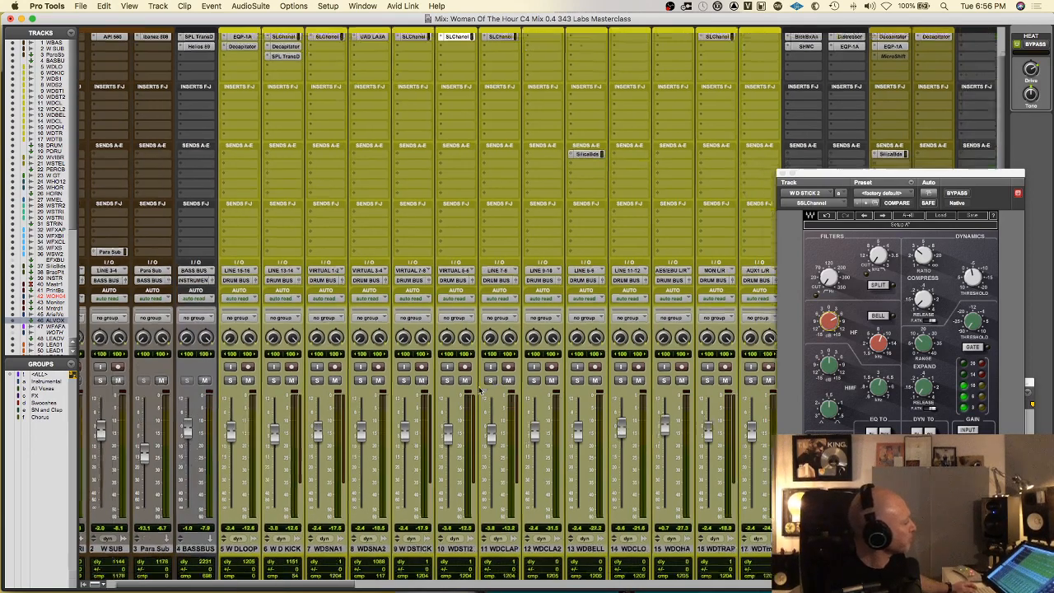
scroll(495, 378, up, 2)
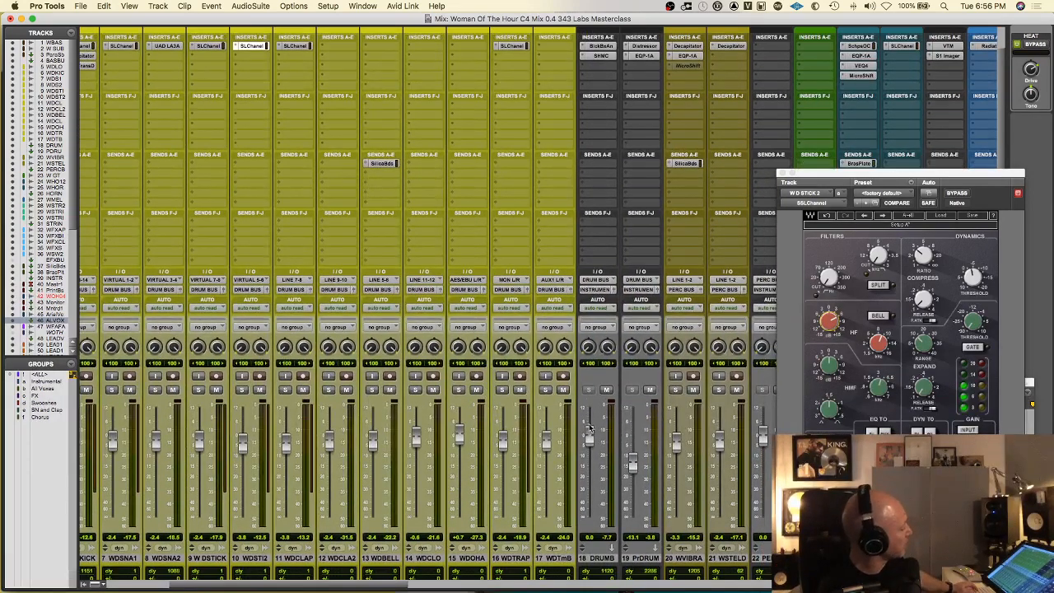
click(550, 559)
scroll(548, 560, left, 6)
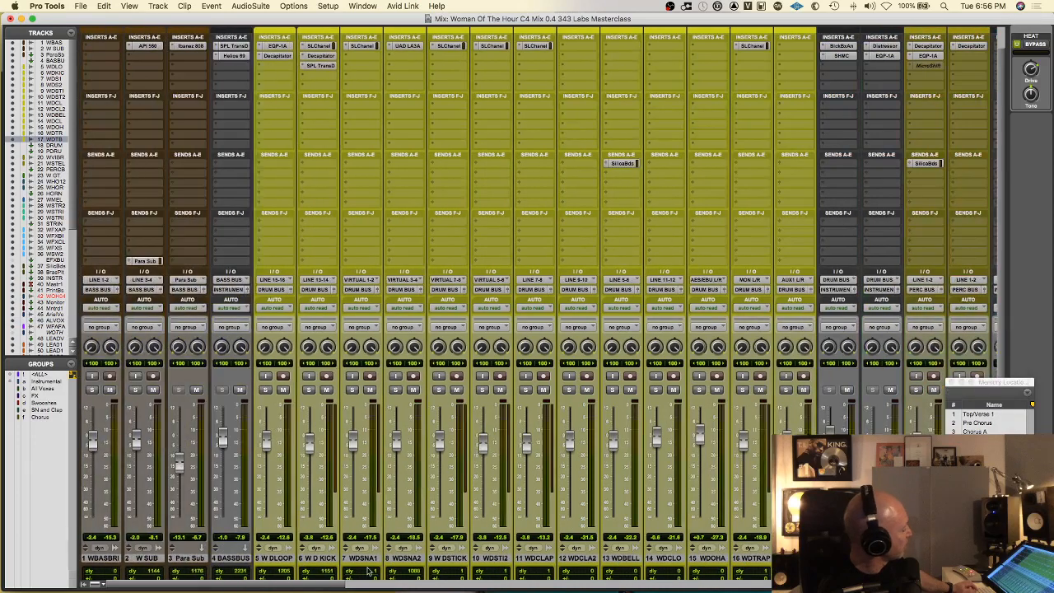
shift+click(291, 559)
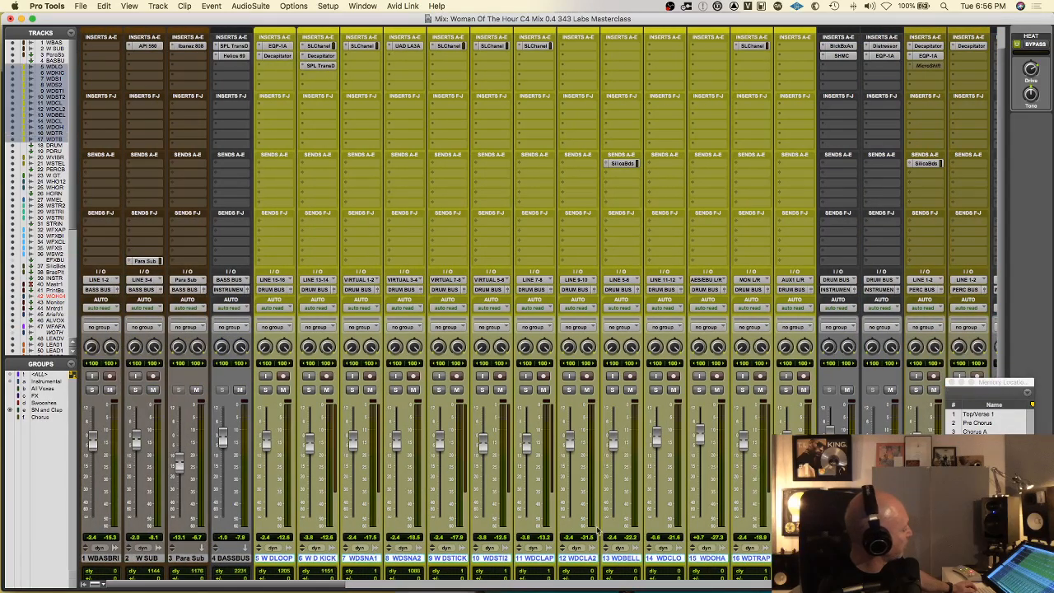
click(265, 389)
key(space)
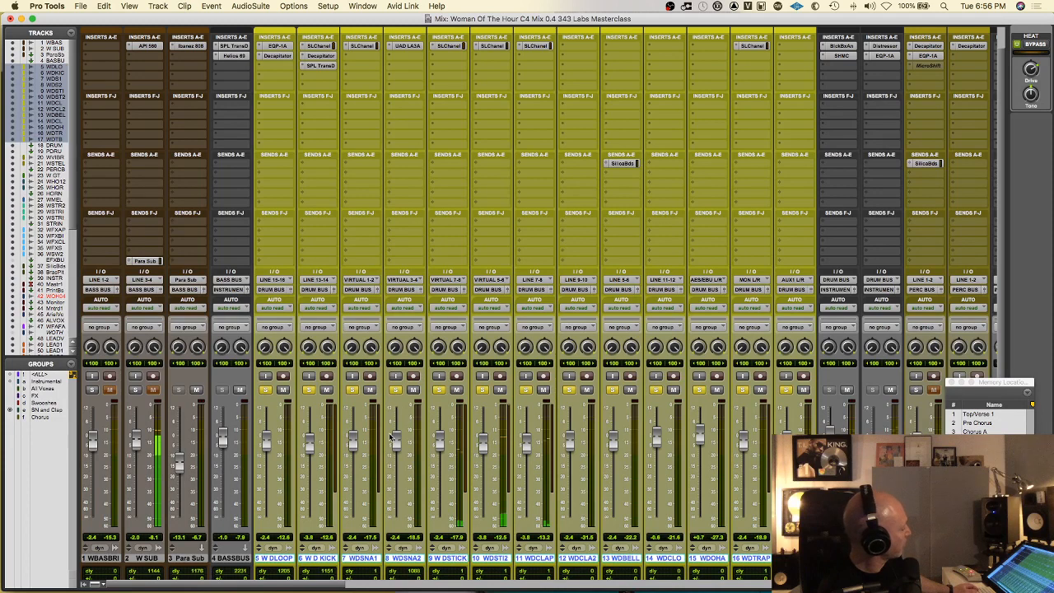
click(976, 414)
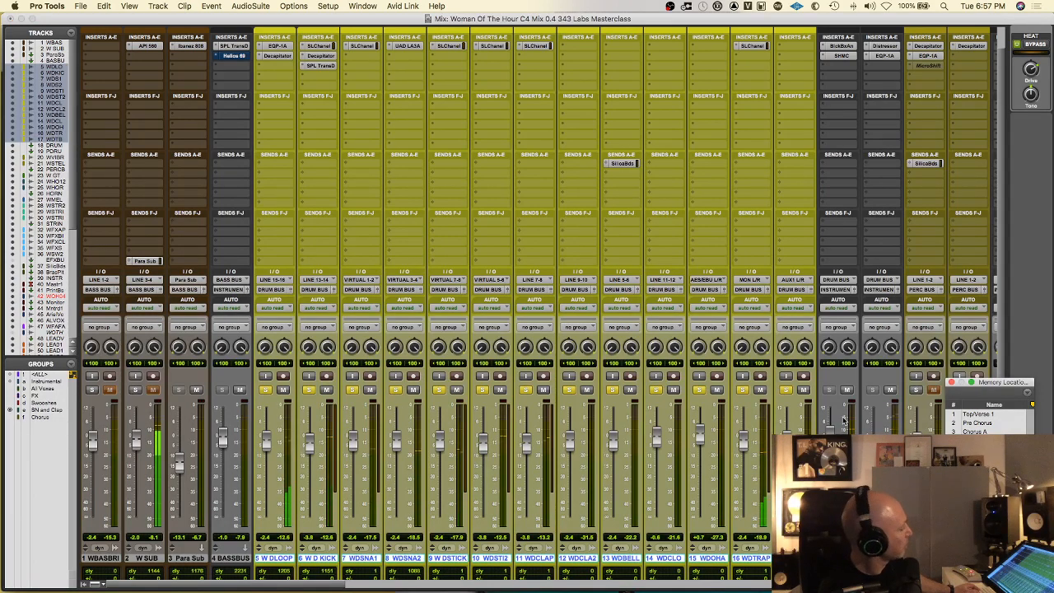
Solo only W D LOOP, open its EQP-1A and Decapitator, and compare both inserts bypassed and active.
click(265, 391)
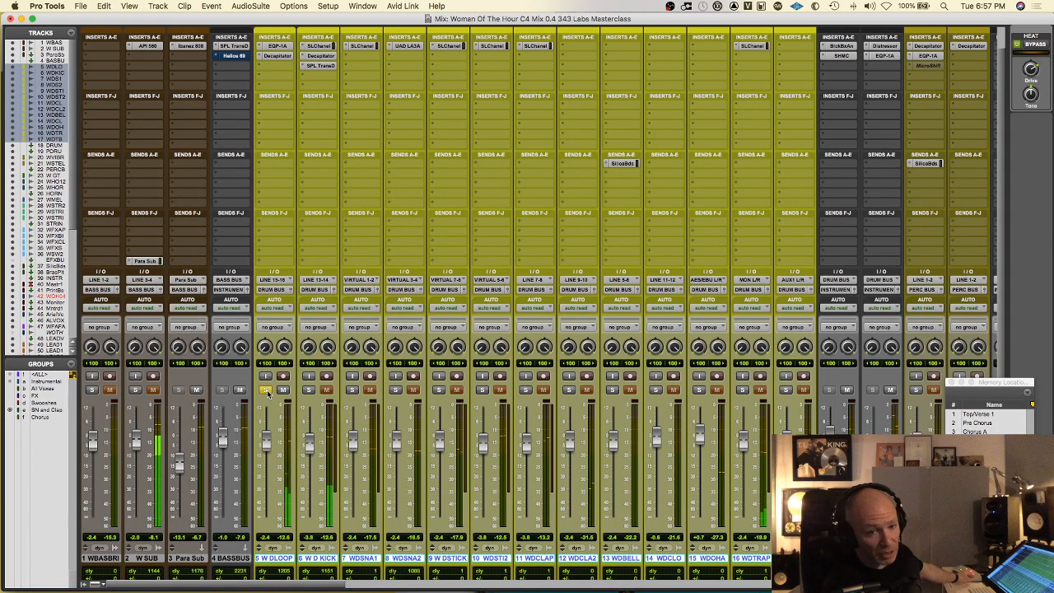
click(277, 45)
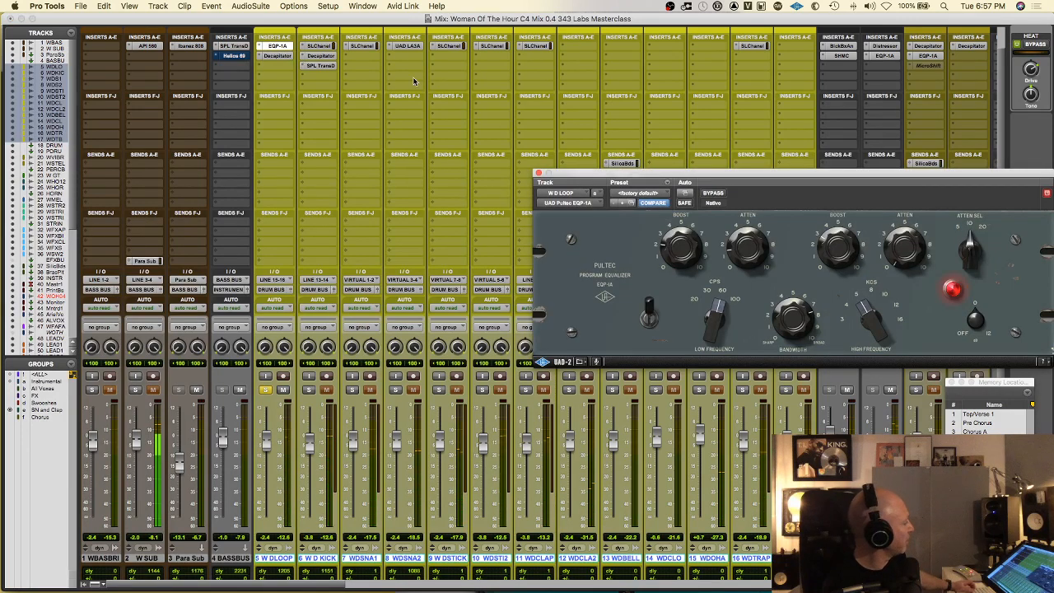
click(277, 55)
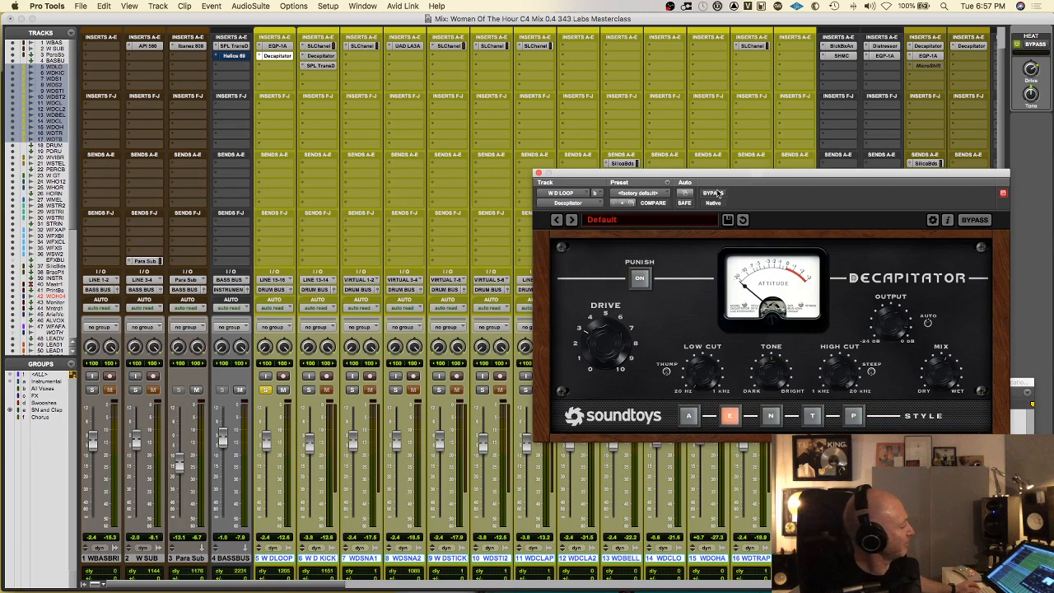
ctrl+super+click(283, 46)
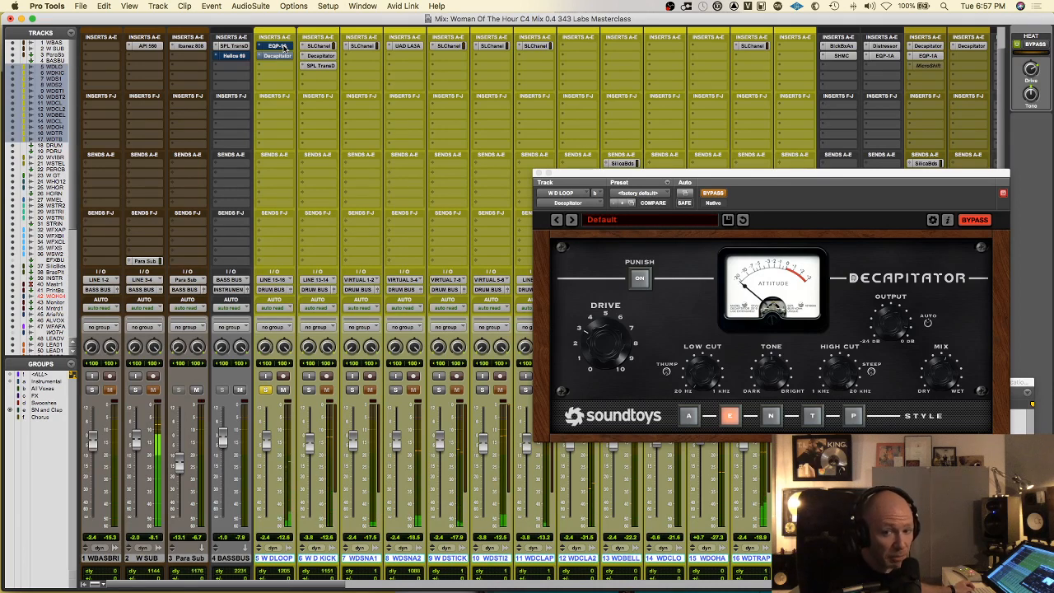
ctrl+super+click(284, 48)
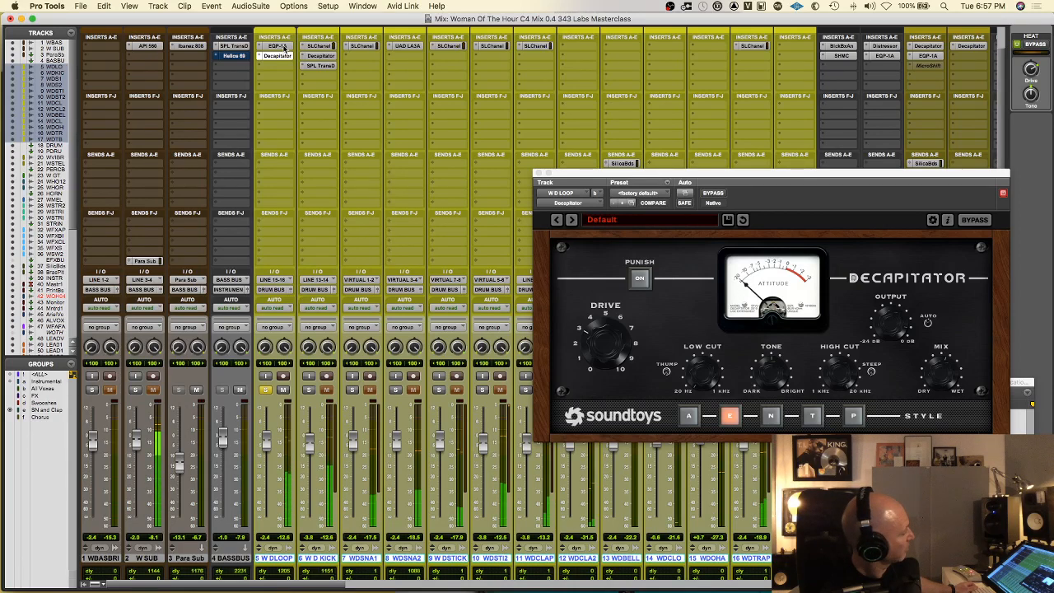
Switch the solo from W D LOOP to W D KICK and take the kick's SSLChannel out of bypass during playback.
key(space)
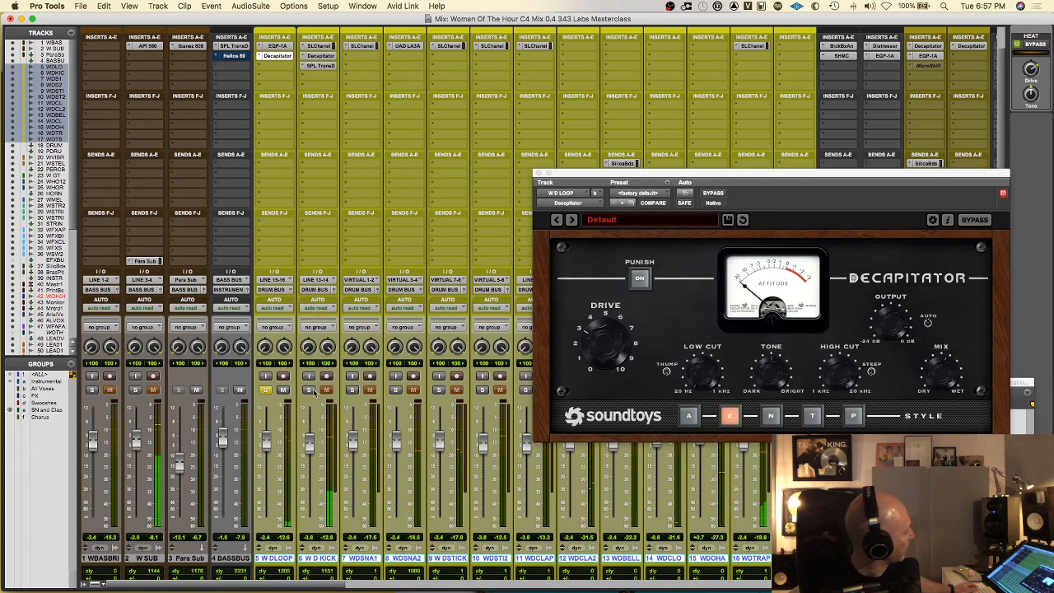
click(308, 391)
click(265, 390)
key(space)
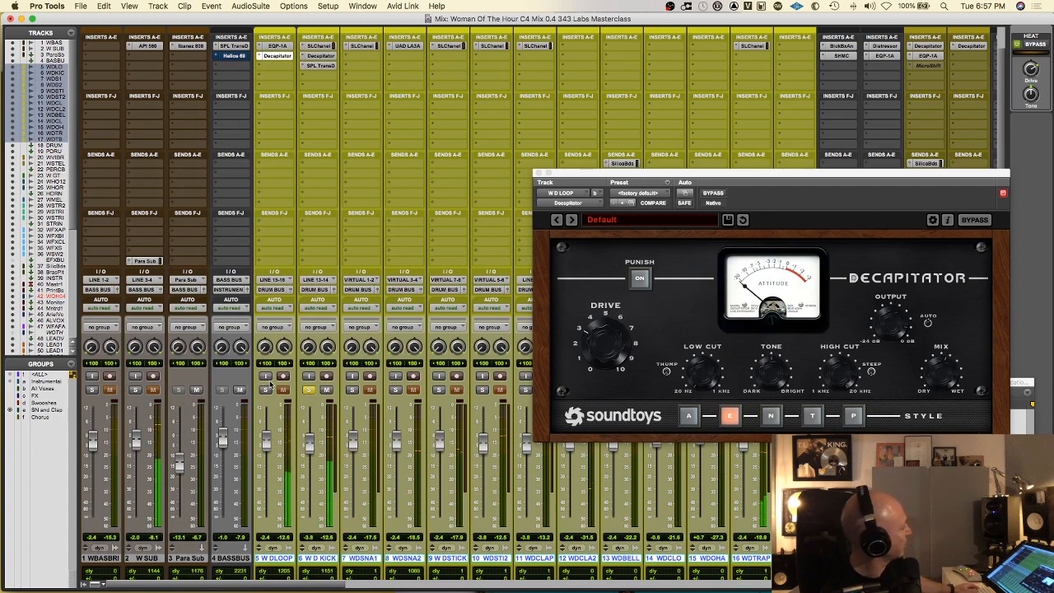
click(320, 46)
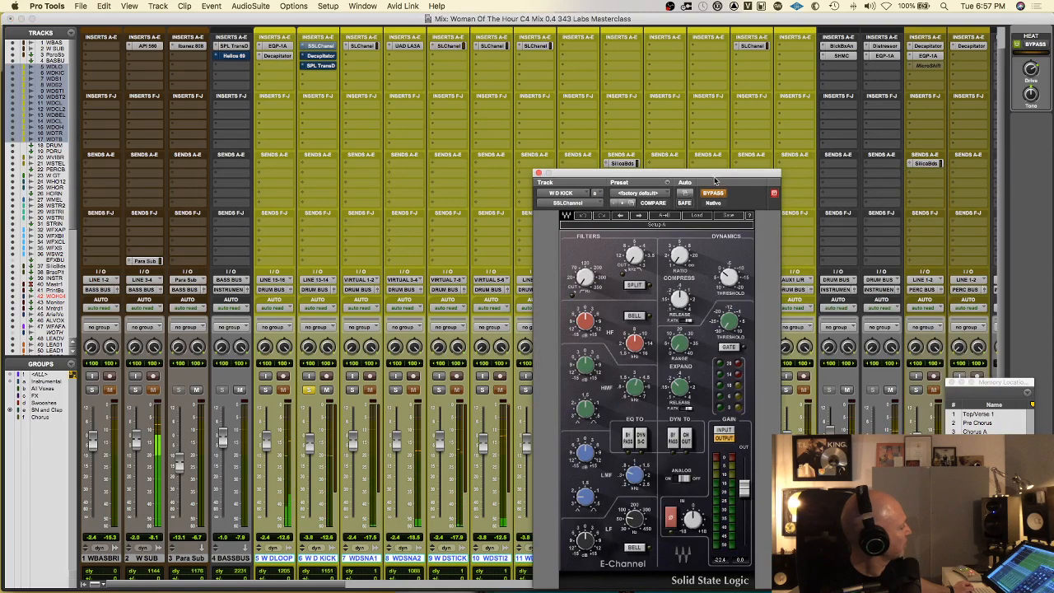
drag(714, 203, 843, 122)
click(843, 117)
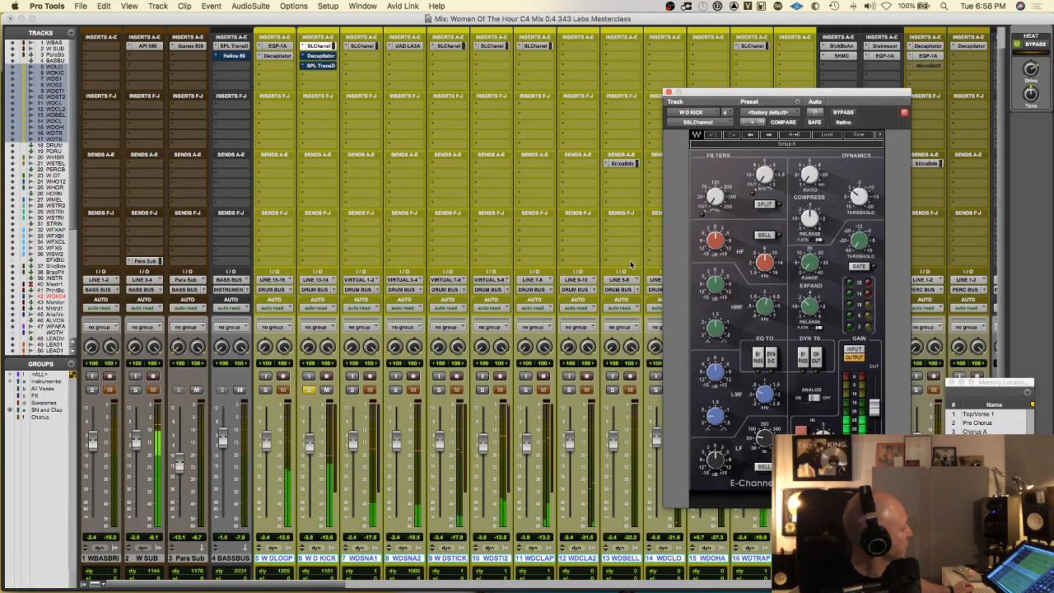
Open the Decapitator on W D KICK and take it out of bypass.
click(317, 55)
drag(837, 95, 720, 157)
click(719, 174)
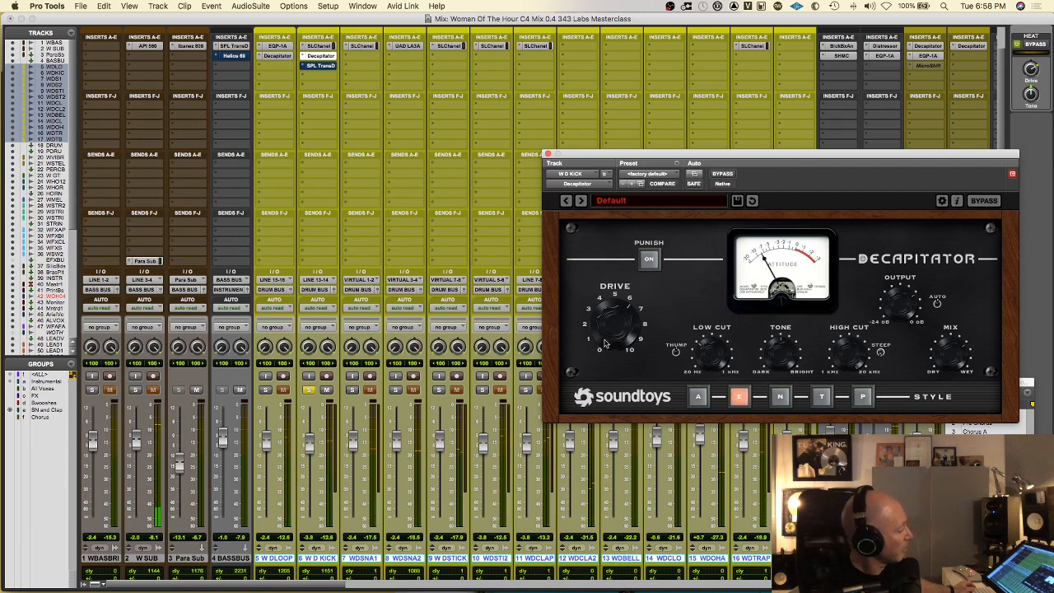
click(716, 331)
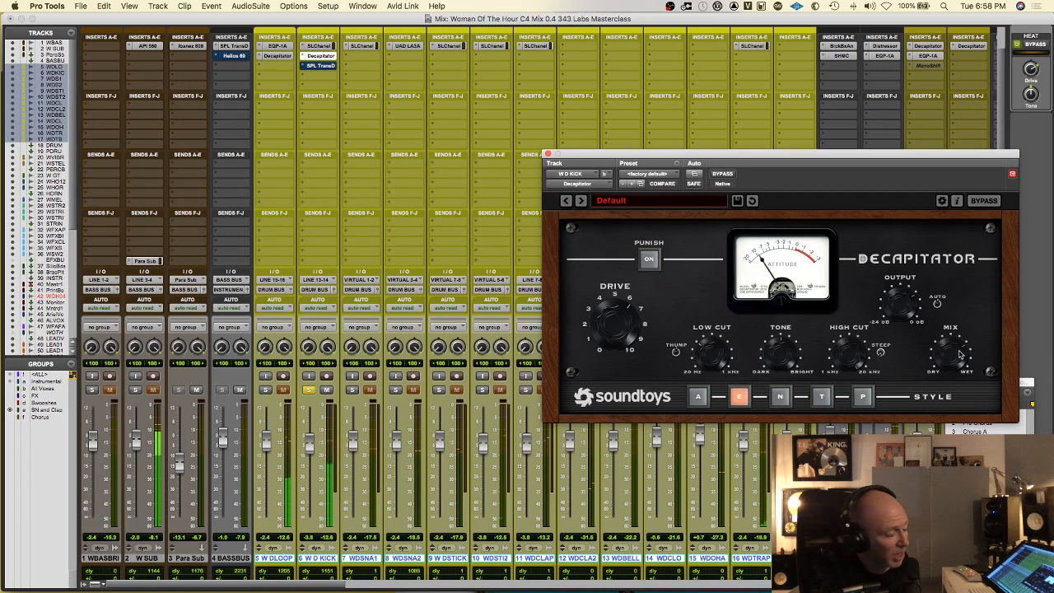
Activate the SPL Transient Designer on W D KICK, clear the kick's solo and close the plug-in.
click(320, 65)
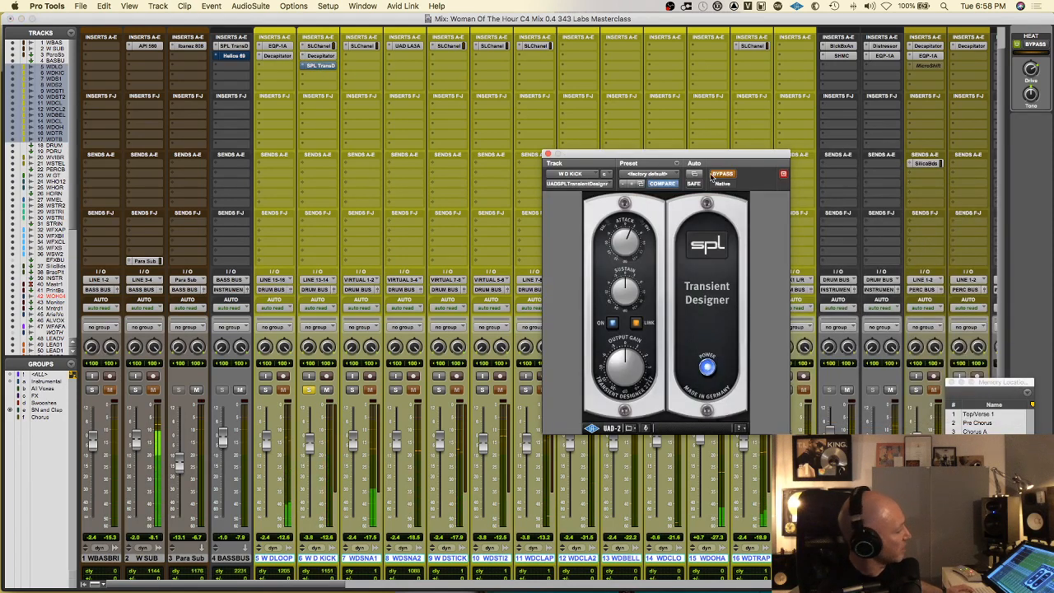
click(721, 174)
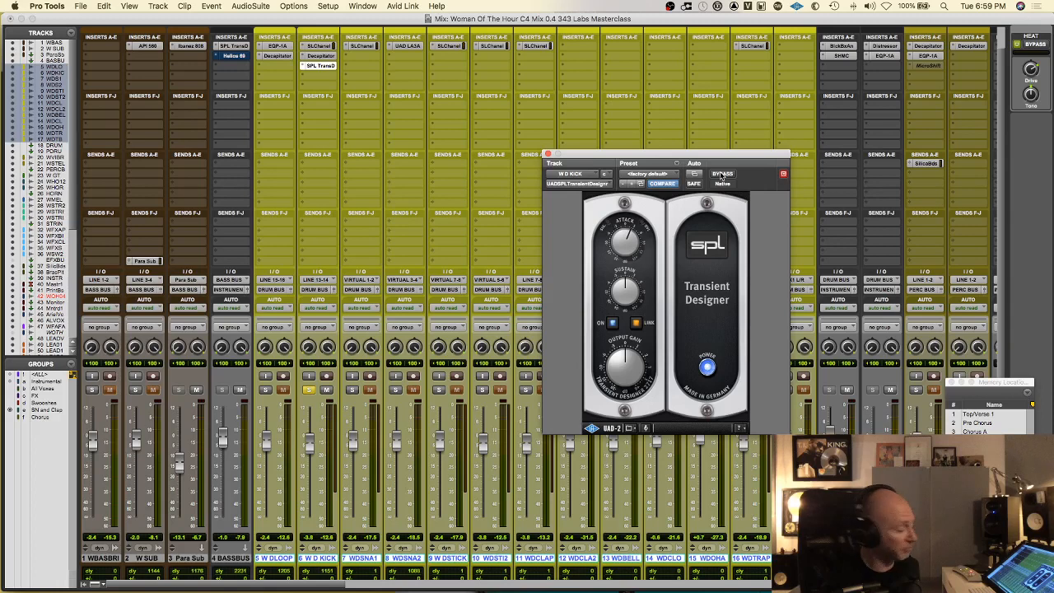
click(310, 390)
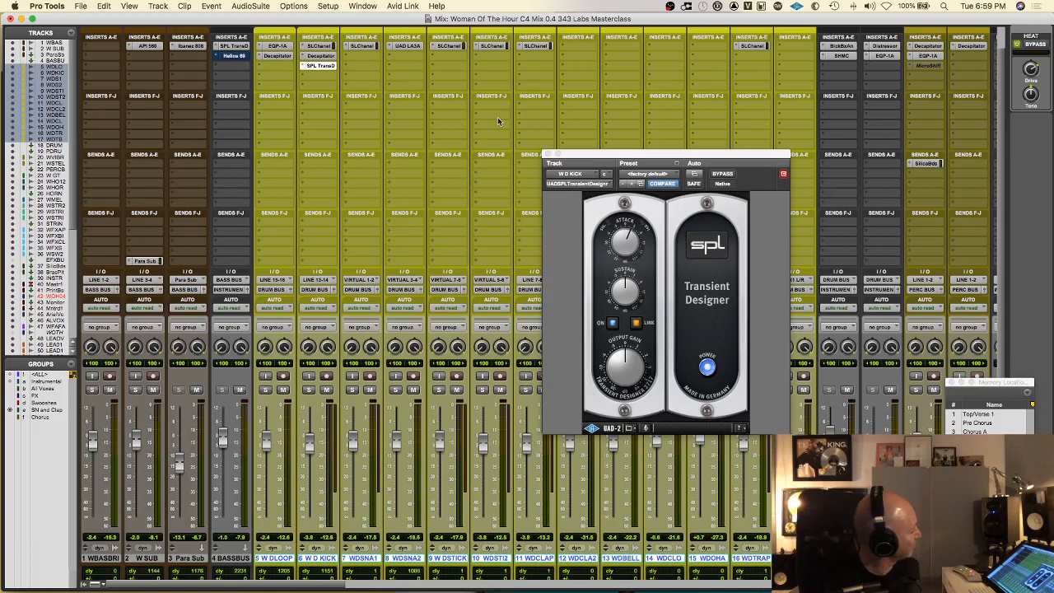
click(547, 155)
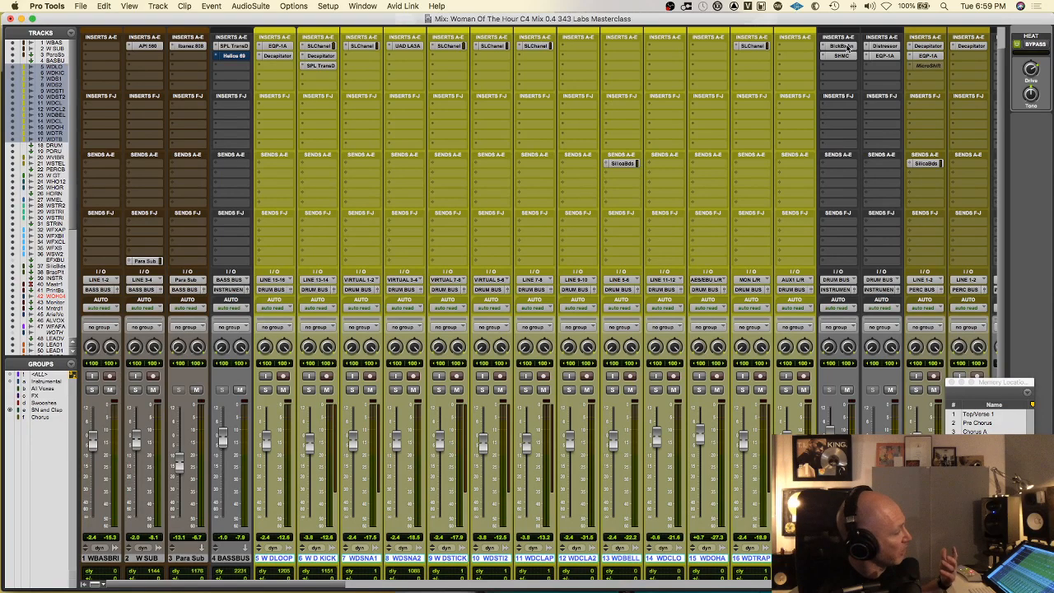
Examine the Black Box HG-2 and its mix amount, and the Shadow Hills Mastering Compressor on DRUM BUS.
click(841, 46)
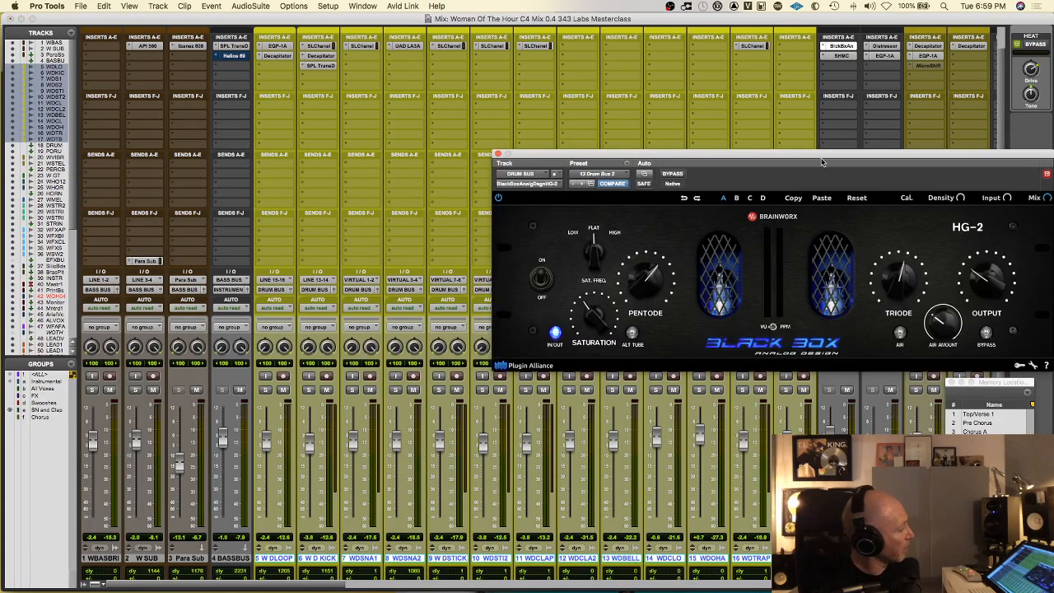
drag(821, 162, 758, 230)
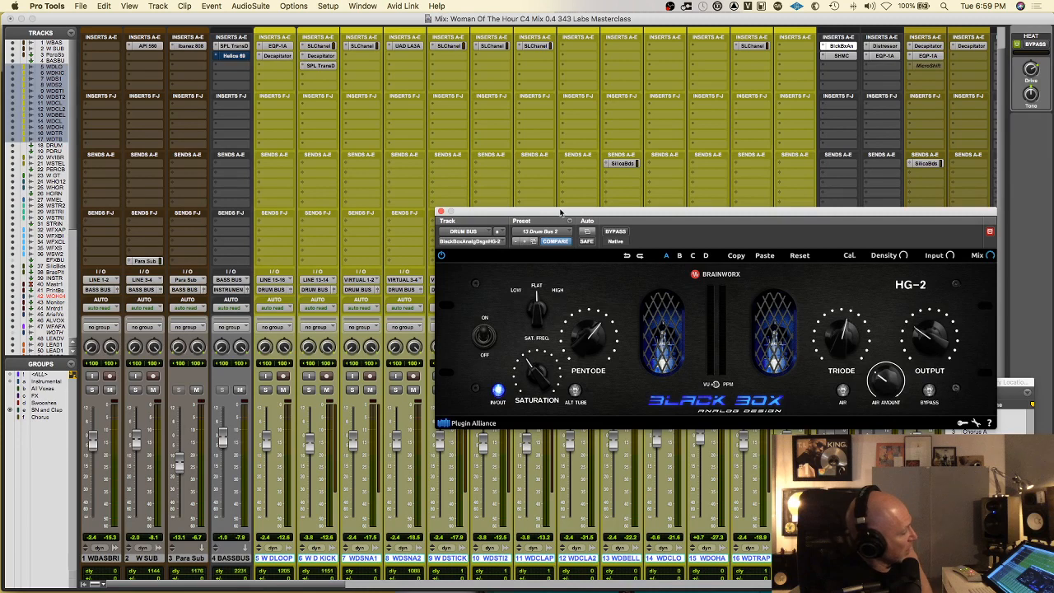
mouse_move(992, 259)
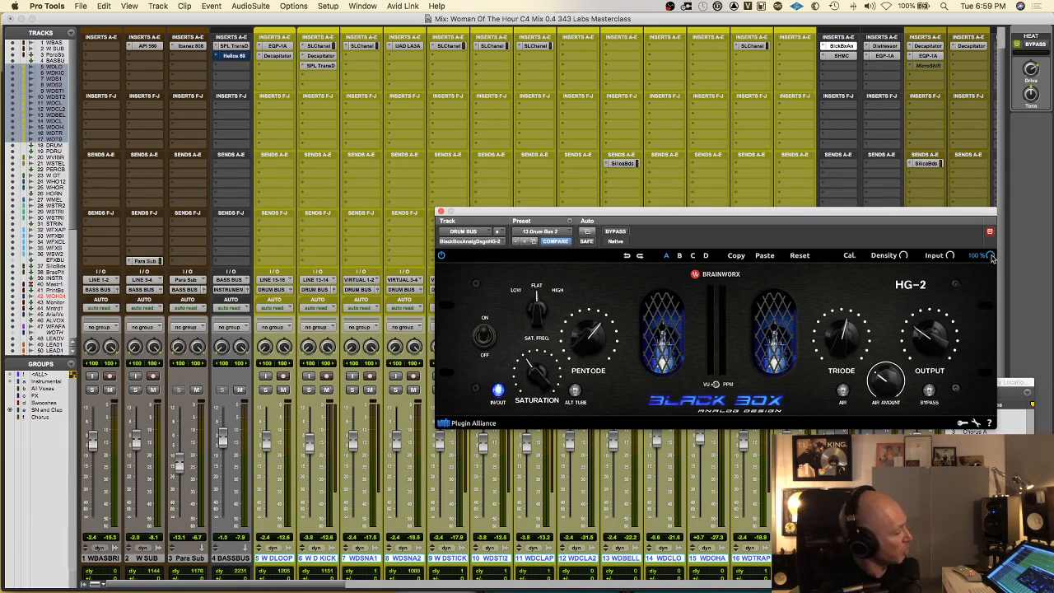
click(844, 56)
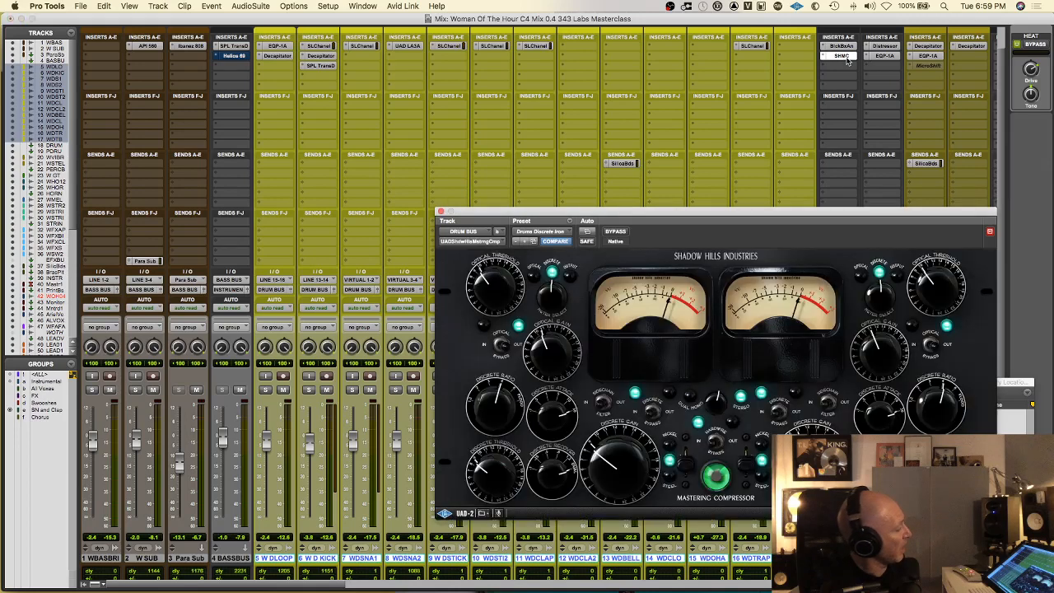
click(844, 56)
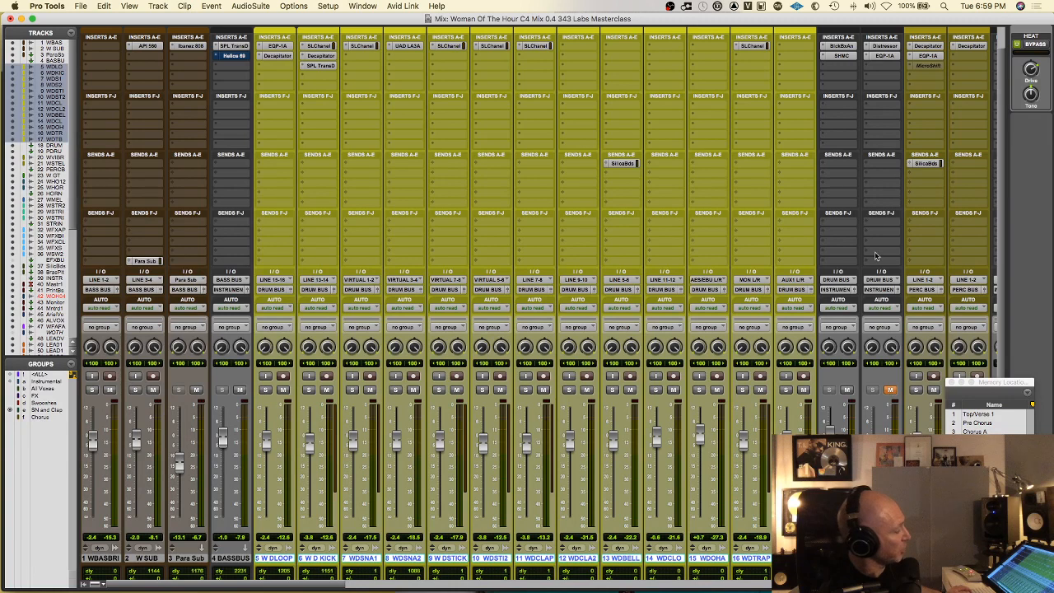
Compare the drums with both DRUM BUS inserts bypassed and active, soloing the selected drum tracks and clearing the solos.
click(842, 50)
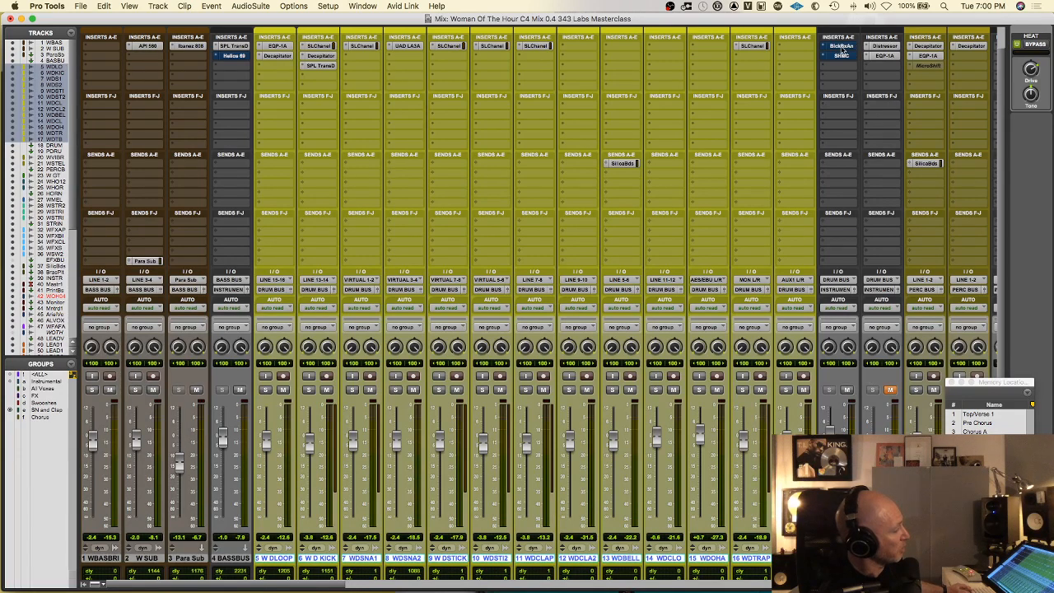
key(space)
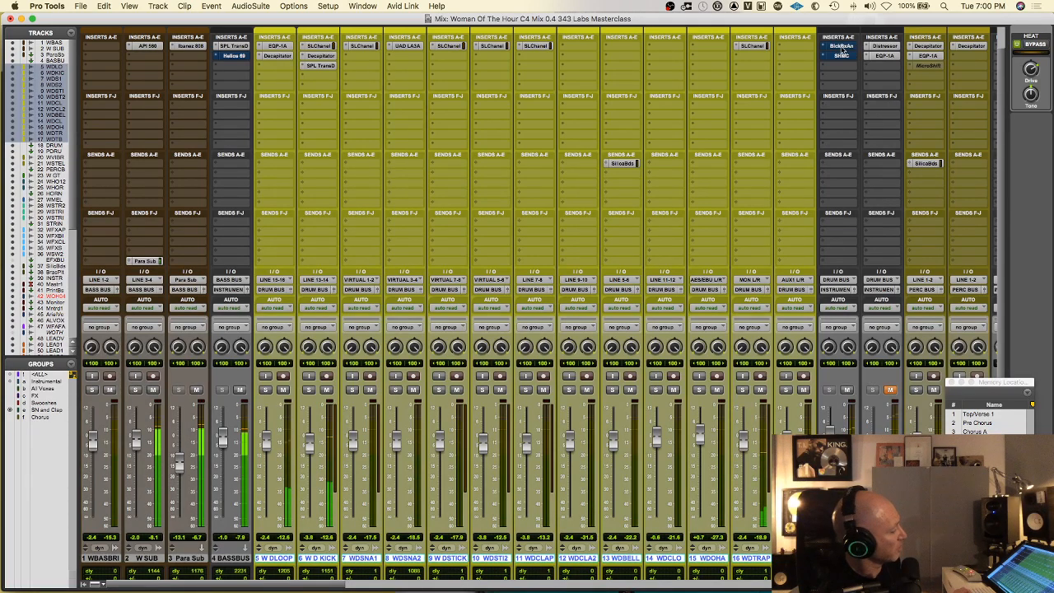
alt+shift+click(311, 390)
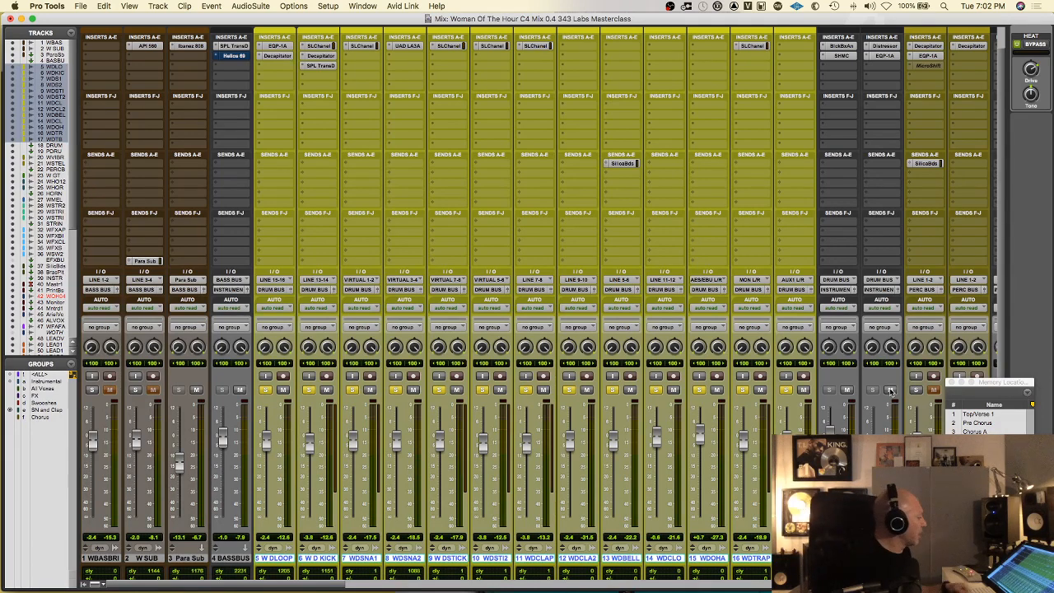
alt+shift+click(526, 389)
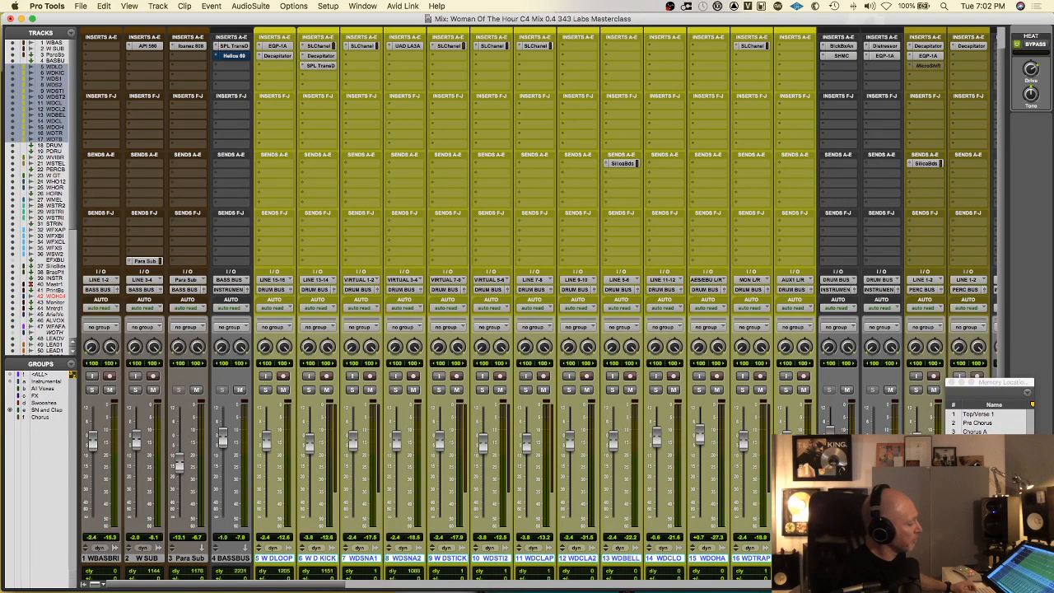
Unmute the ALLVOXBUS channel and play the mix with the vocals, bringing the lead vocal tracks into view.
click(978, 444)
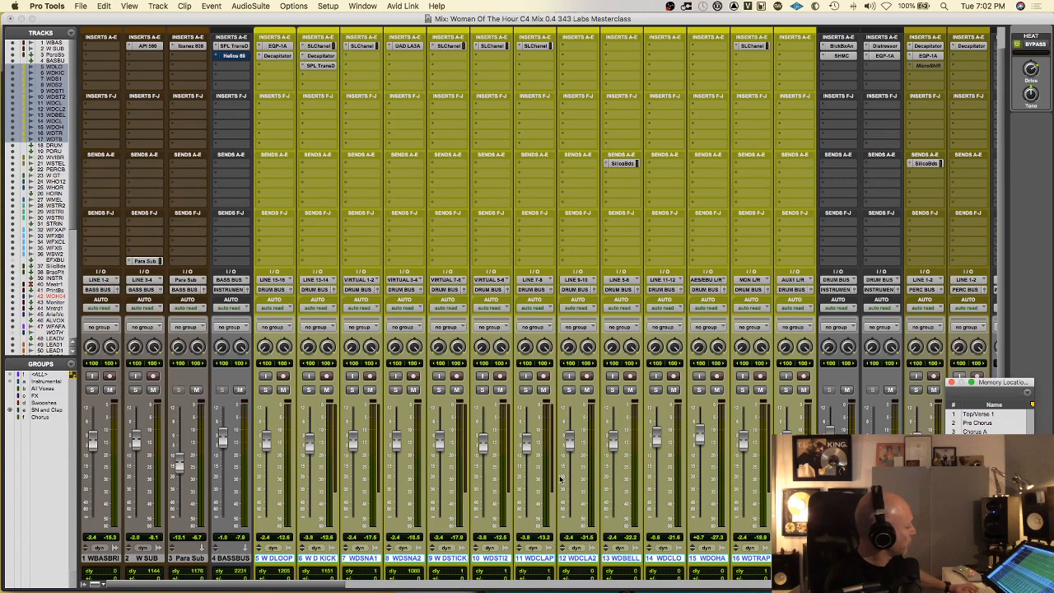
scroll(560, 479, right, 20)
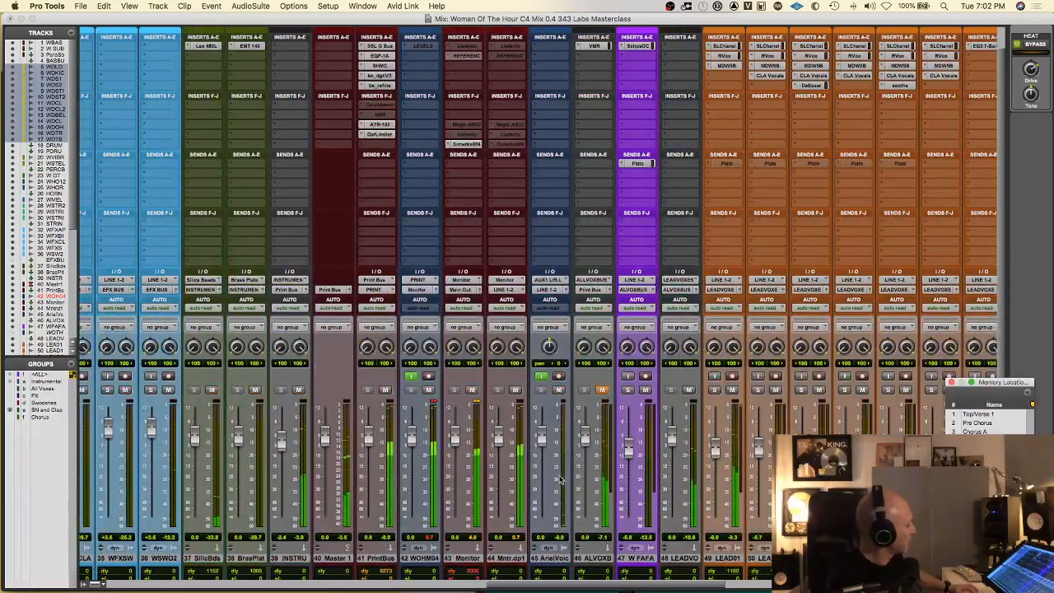
click(602, 390)
key(space)
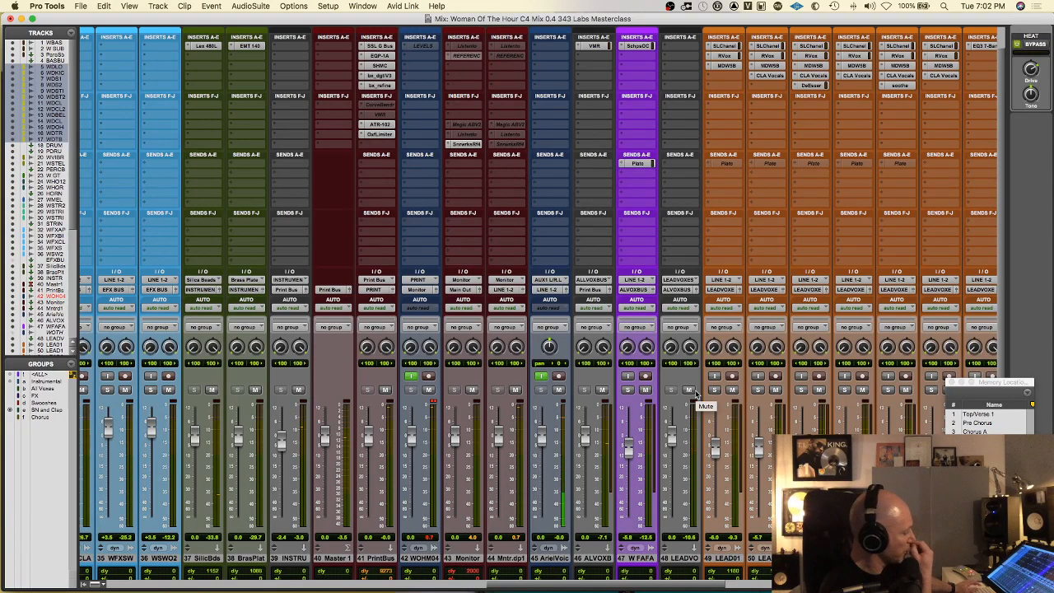
key(space)
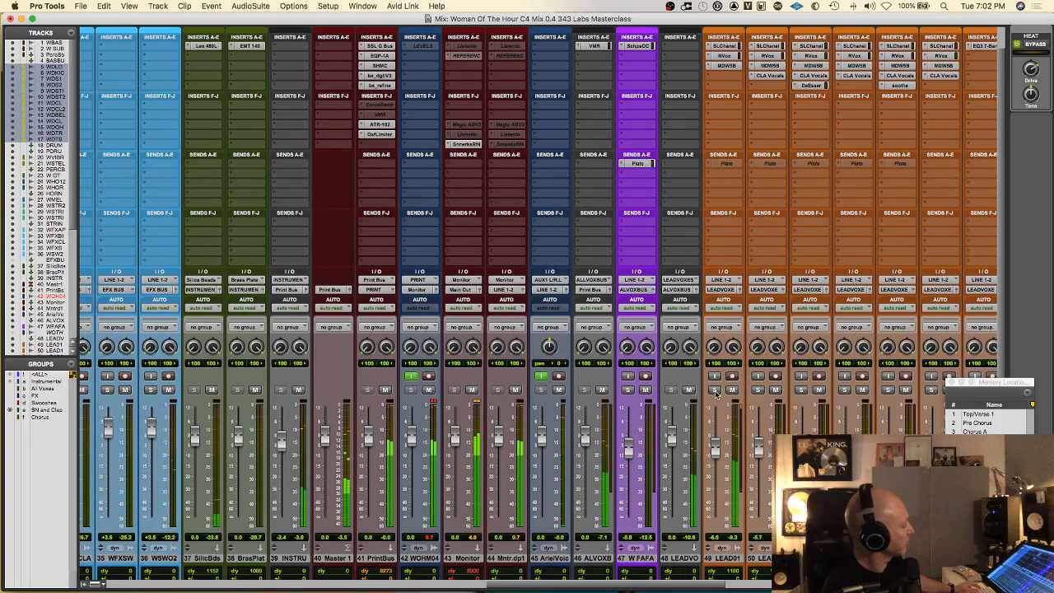
scroll(715, 396, right, 2)
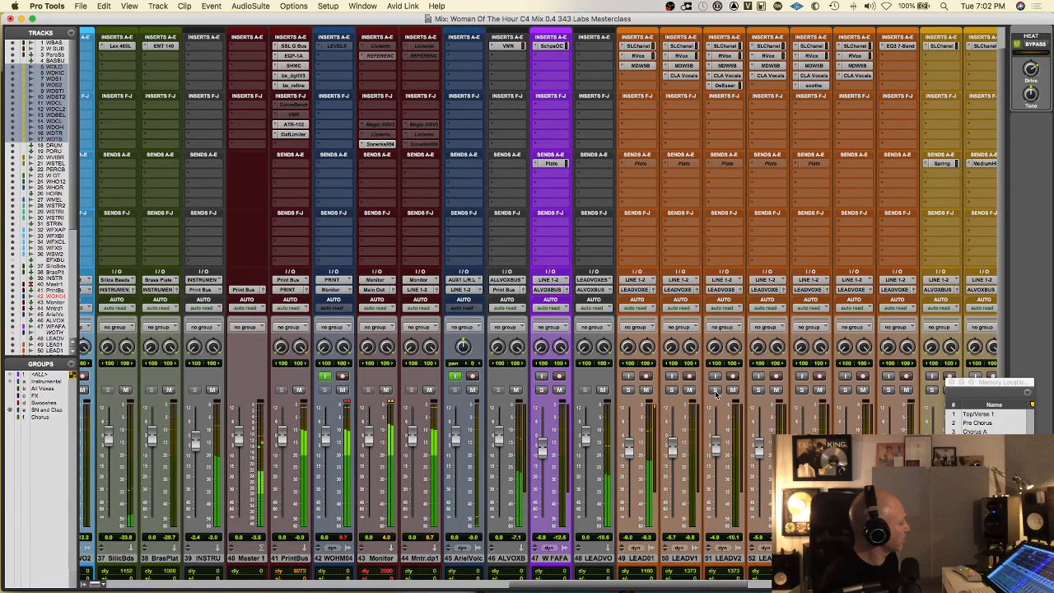
Solo the first lead vocal track, LEAD VOX .01, to hear it on its own.
scroll(716, 394, left, 10)
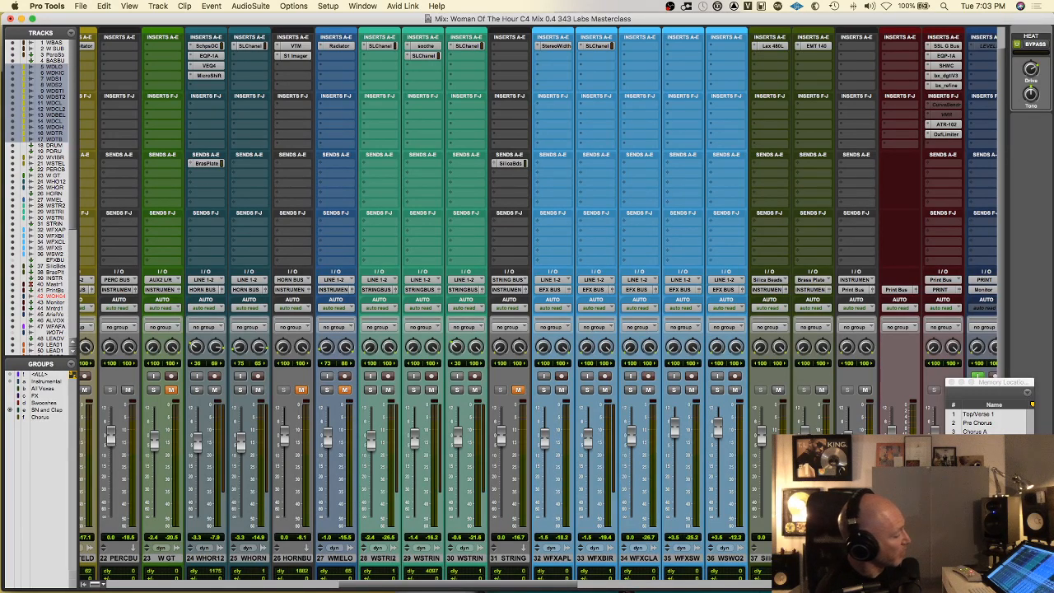
scroll(556, 436, right, 14)
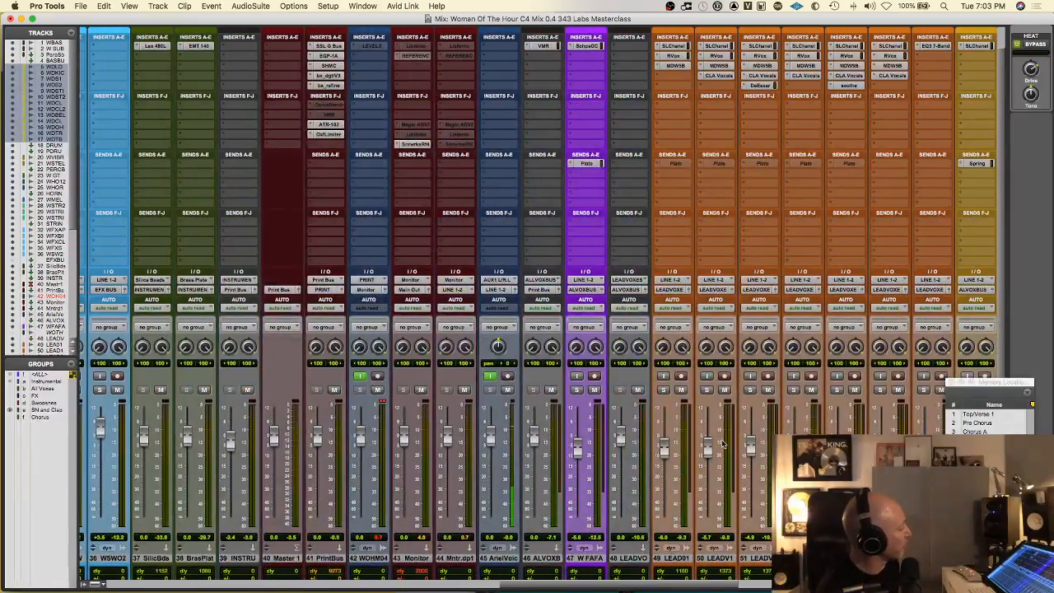
scroll(722, 443, right, 1)
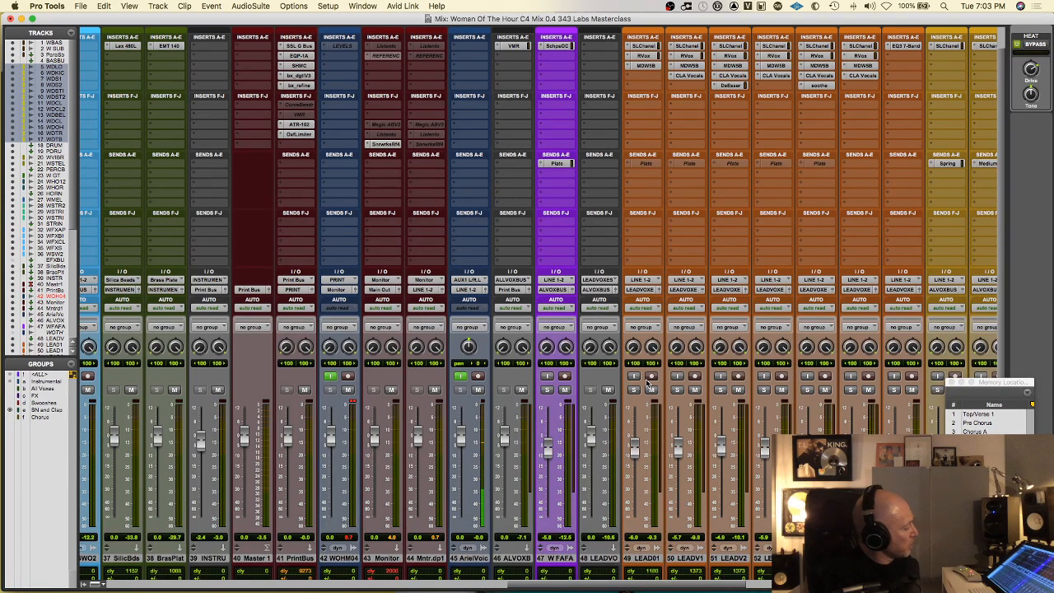
click(635, 389)
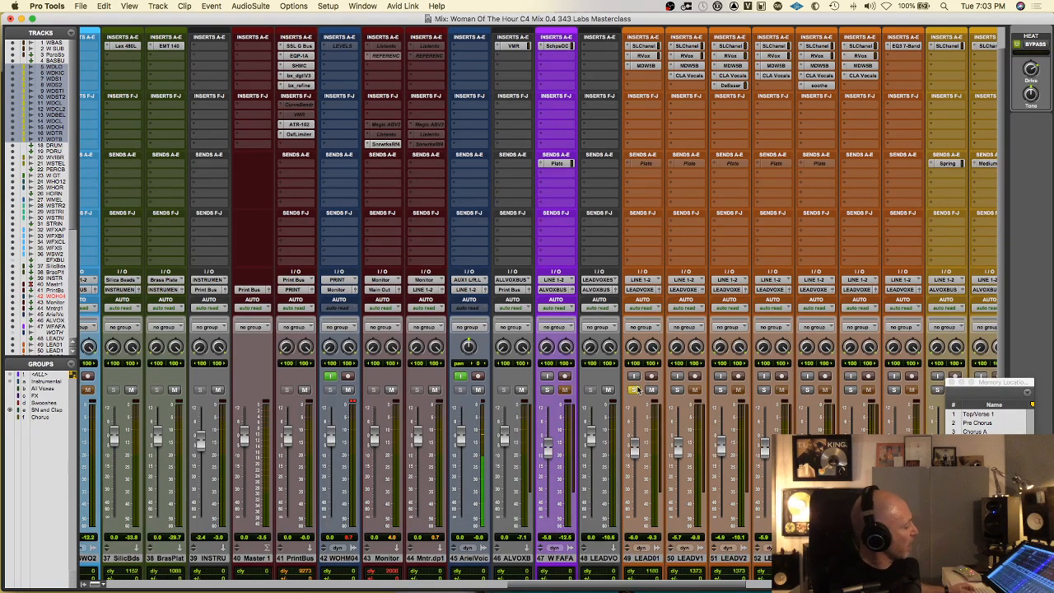
Select the blue vocal tracks from W12HA2 through the last one in that block and solo them alongside the lead vocal.
scroll(638, 390, right, 10)
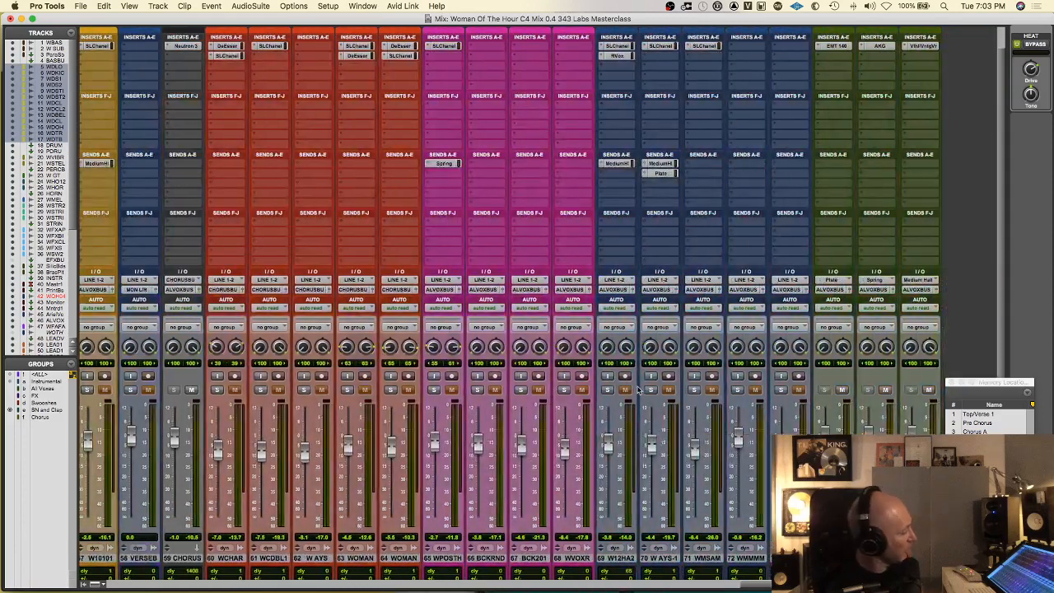
click(628, 559)
shift+click(788, 558)
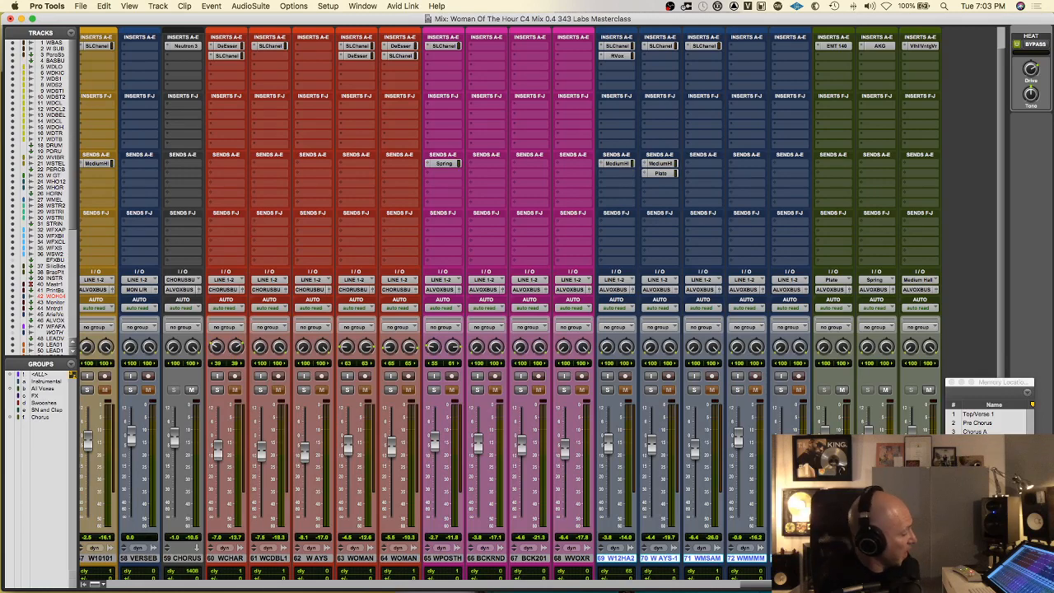
click(608, 390)
scroll(607, 394, left, 10)
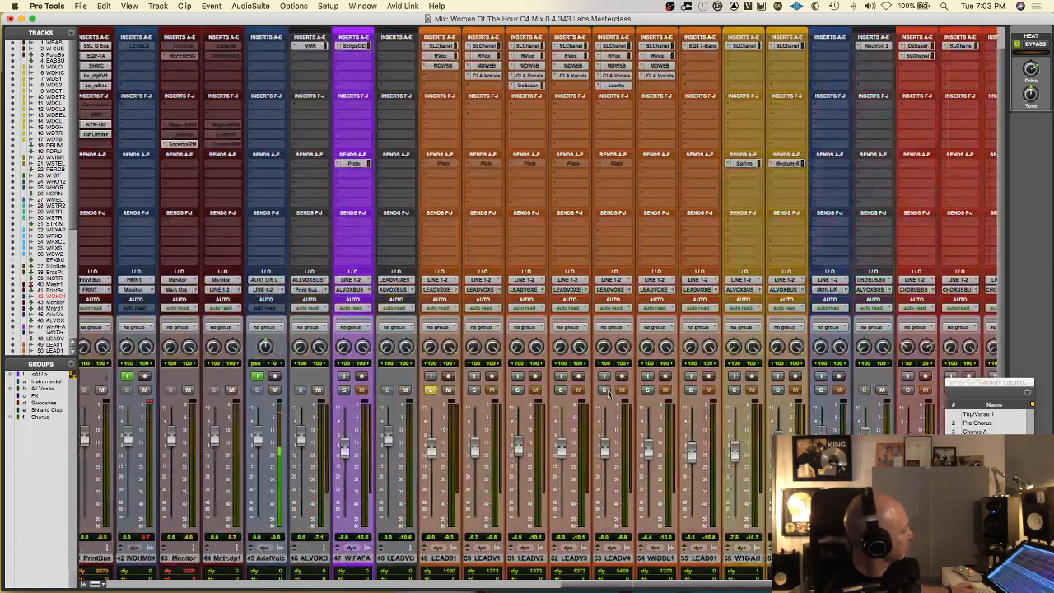
scroll(552, 400, right, 10)
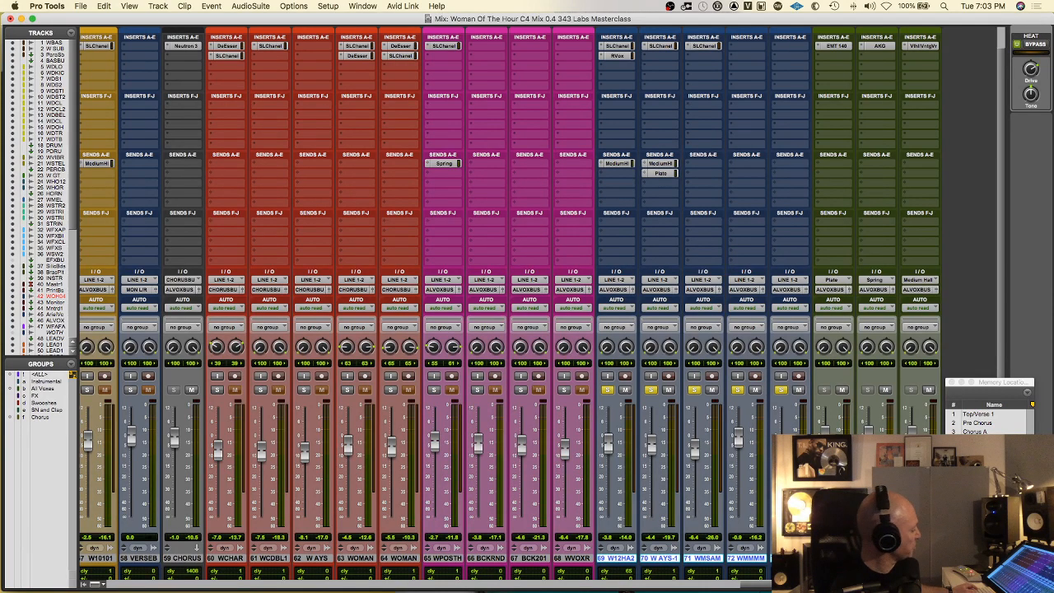
scroll(787, 290, left, 20)
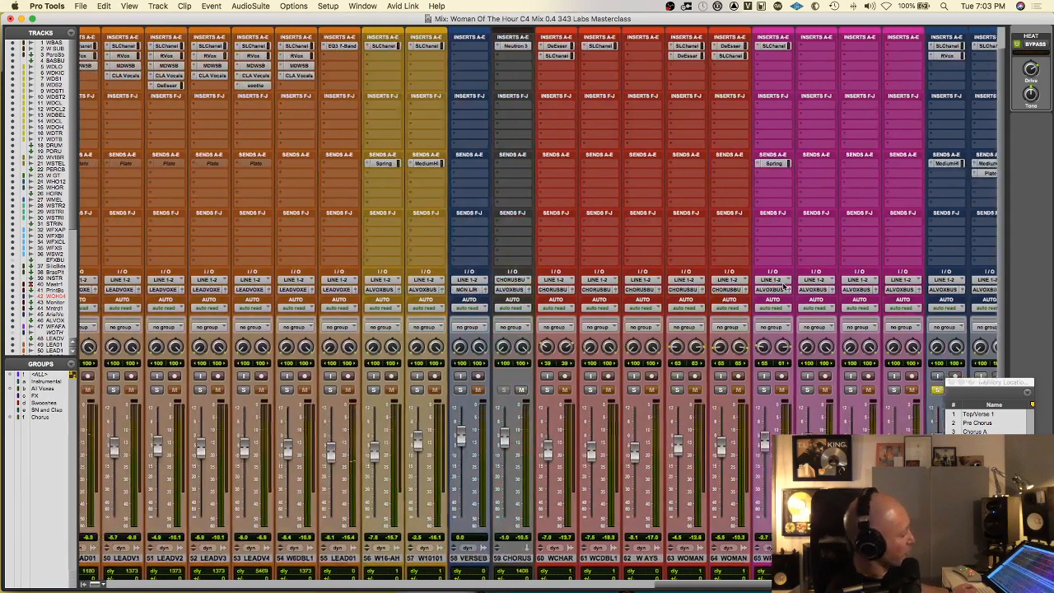
scroll(787, 290, right, 6)
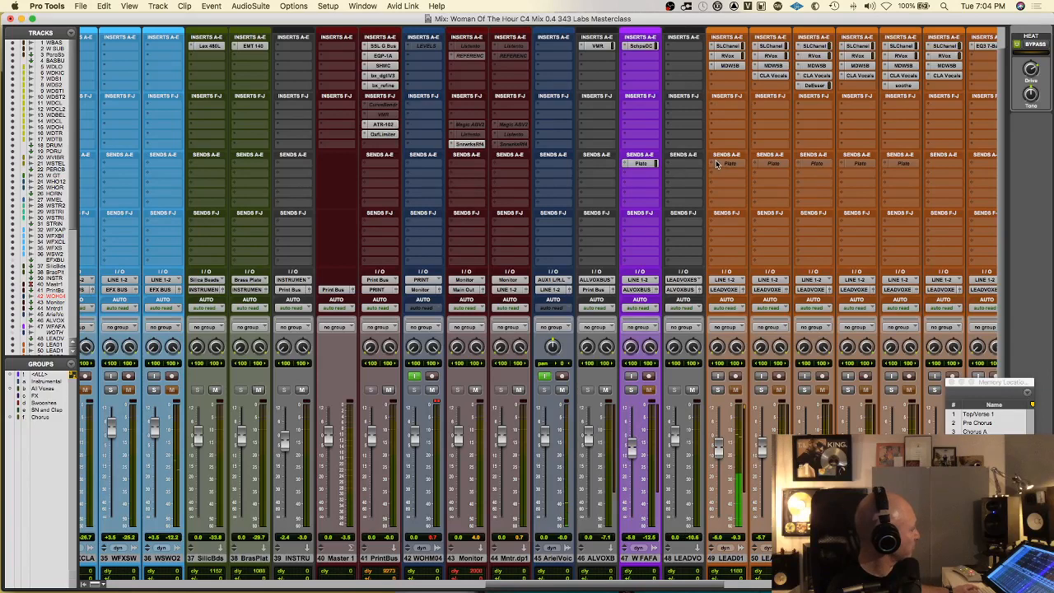
Compare the full mix with LEAD VOX .01 soloed, leaving the solo cleared, and review the remaining vocal channels.
click(720, 391)
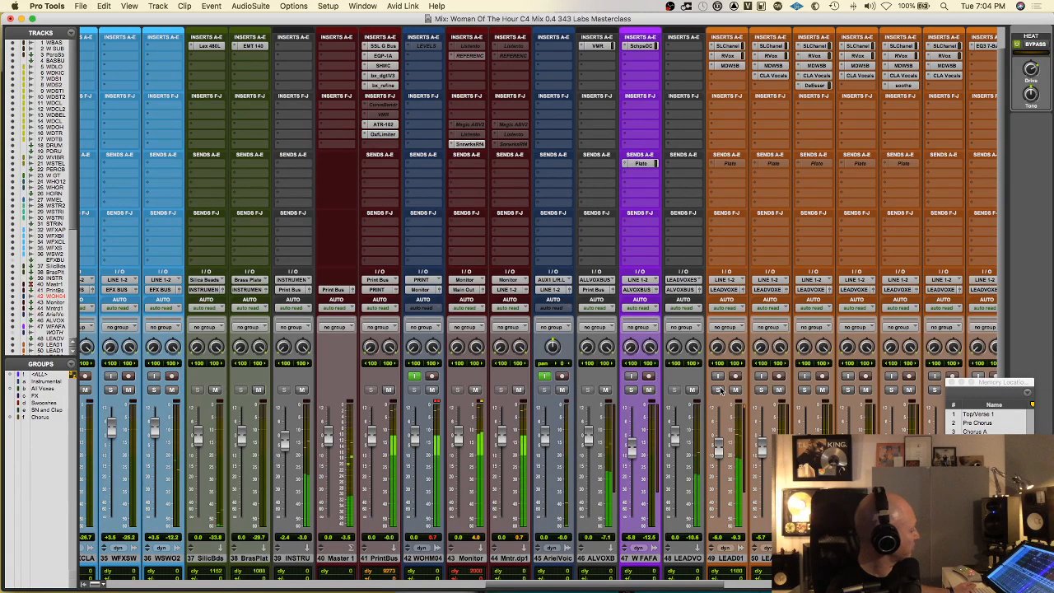
click(719, 390)
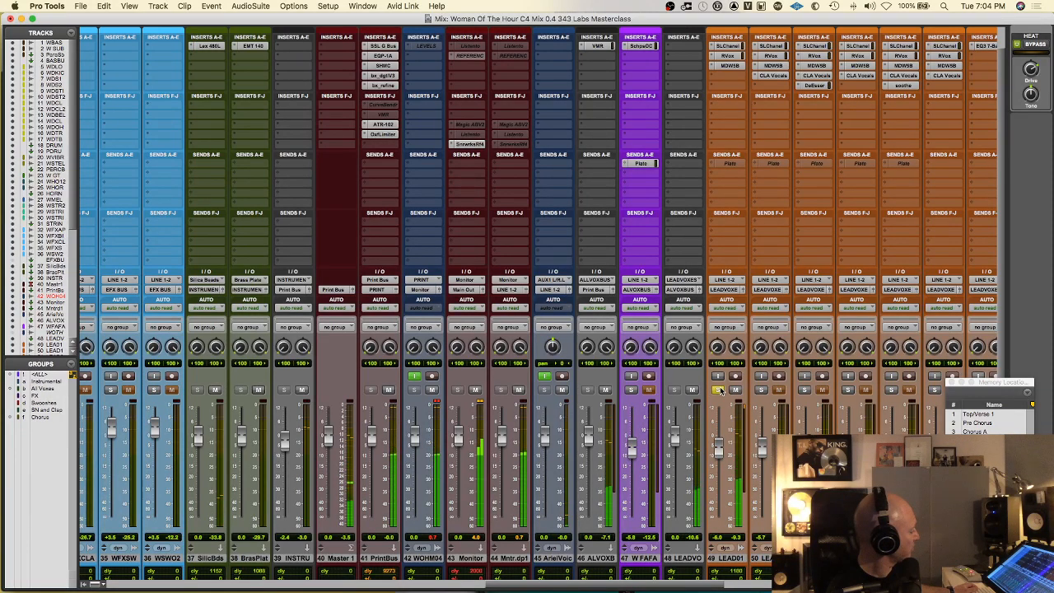
click(720, 390)
scroll(721, 391, right, 10)
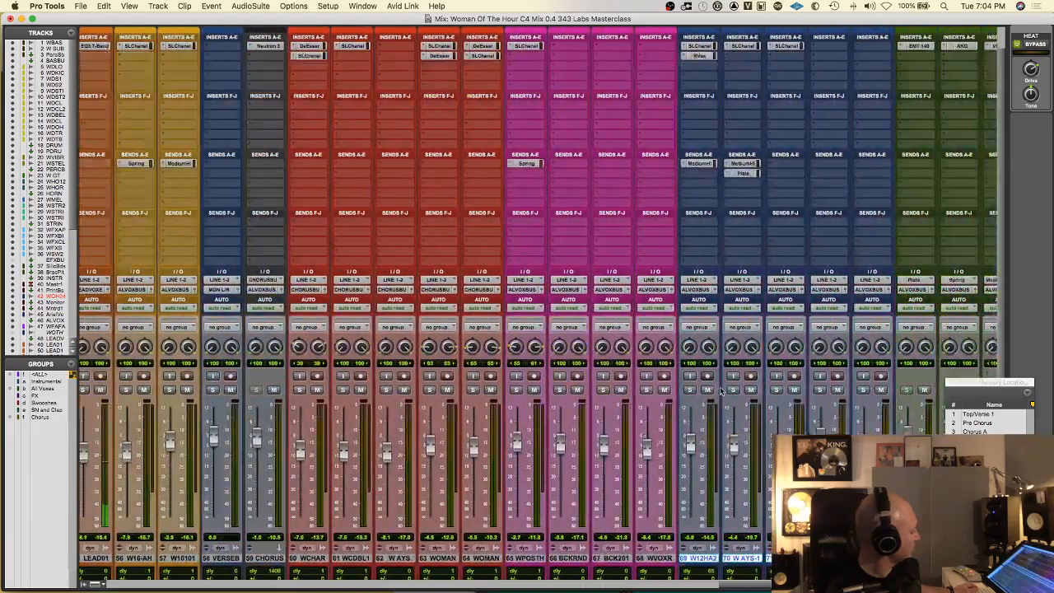
scroll(720, 391, right, 2)
scroll(711, 403, left, 8)
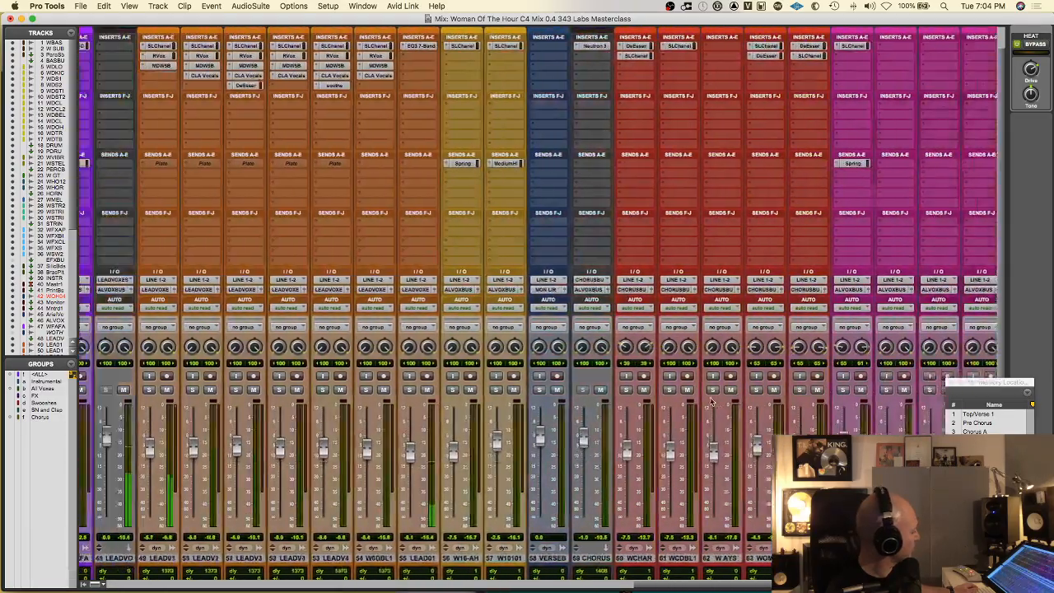
scroll(711, 403, left, 10)
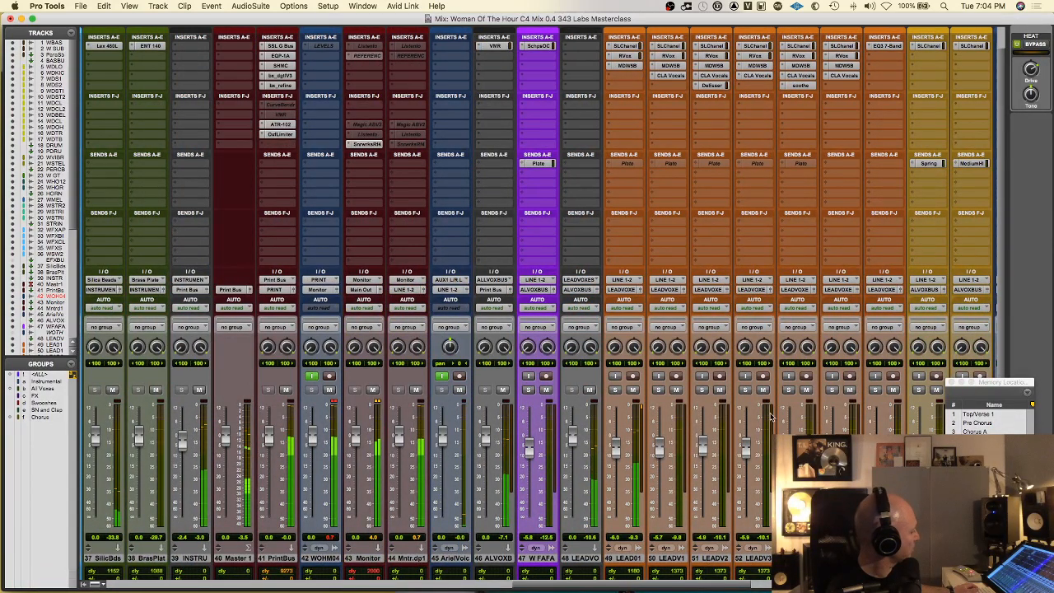
Solo LEAD FX.01 and check its full track name without renaming it.
click(875, 390)
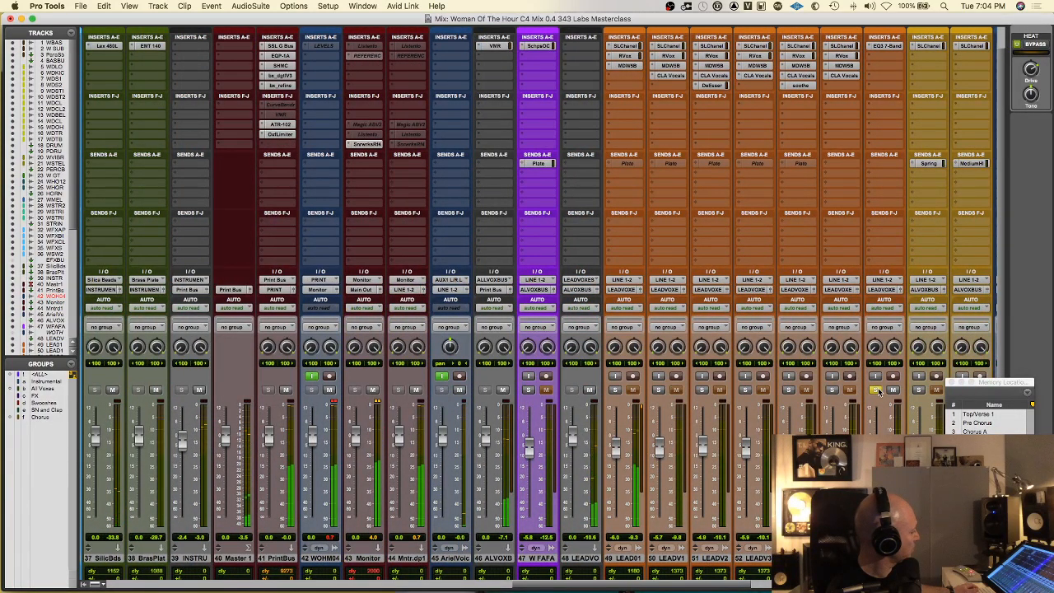
double_click(885, 558)
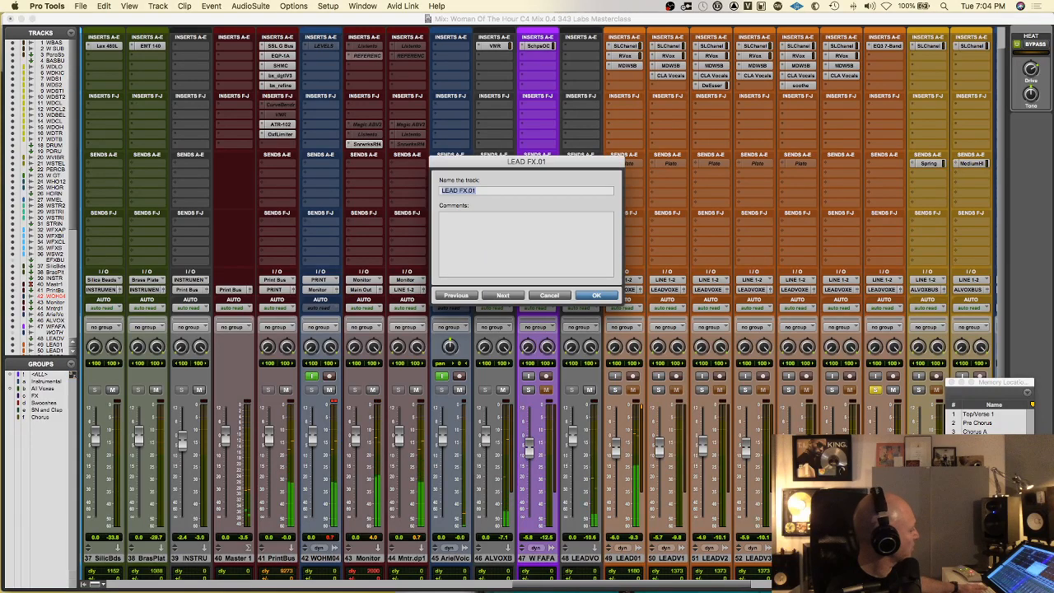
key(BackSpace)
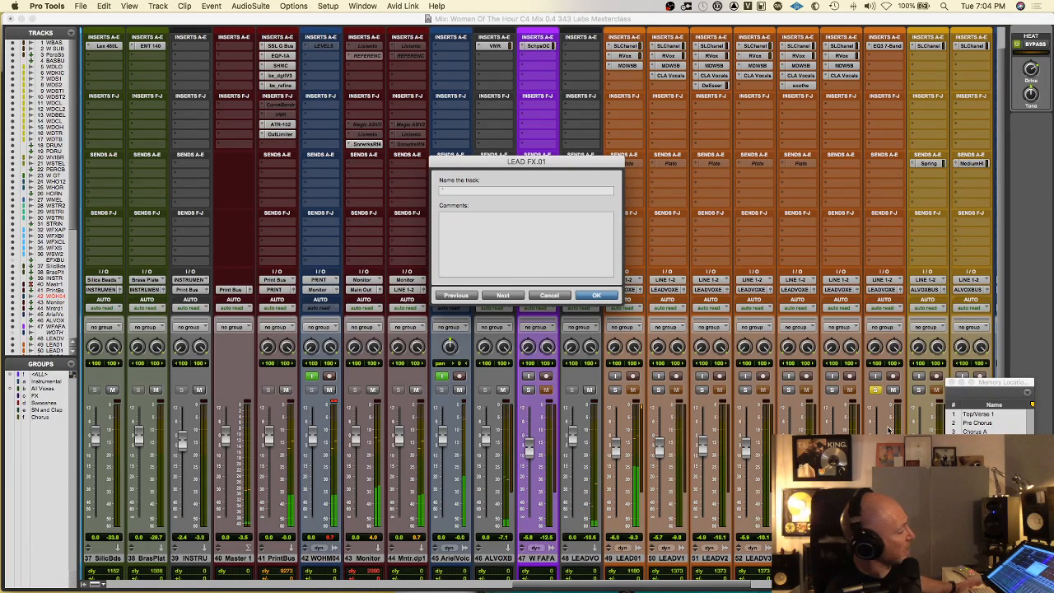
key(Escape)
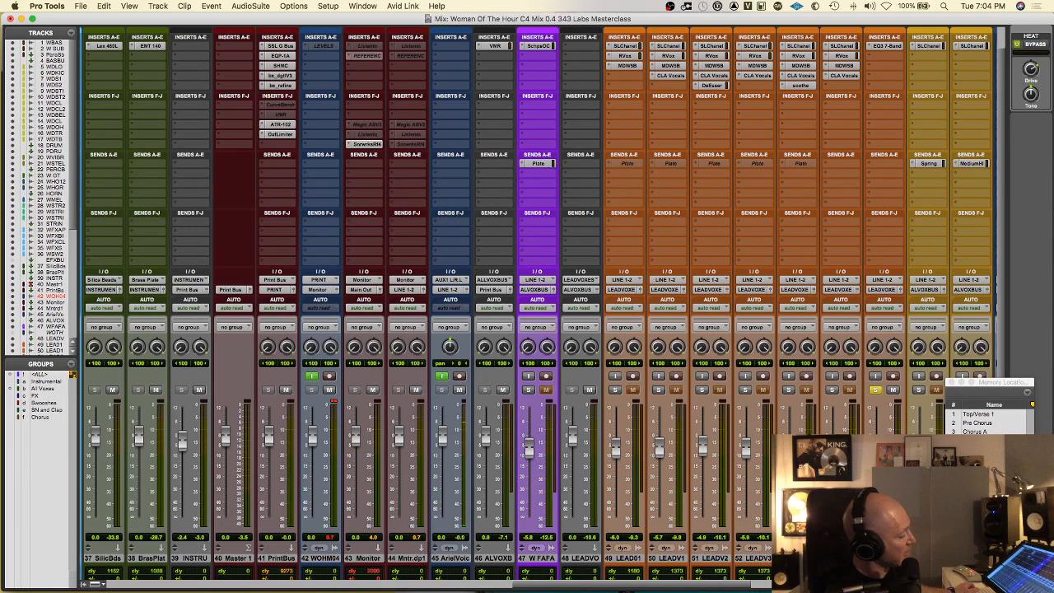
Select the LEADVOXBUS channel and examine the EQ3 7-Band insert on LEAD FX.01, closing the plug-in.
click(579, 558)
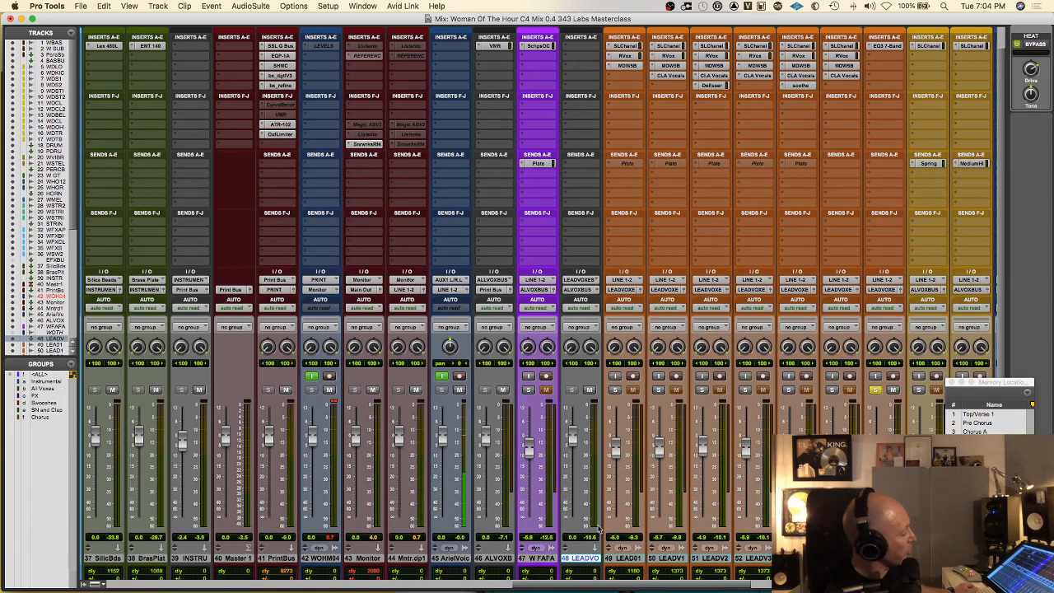
click(589, 390)
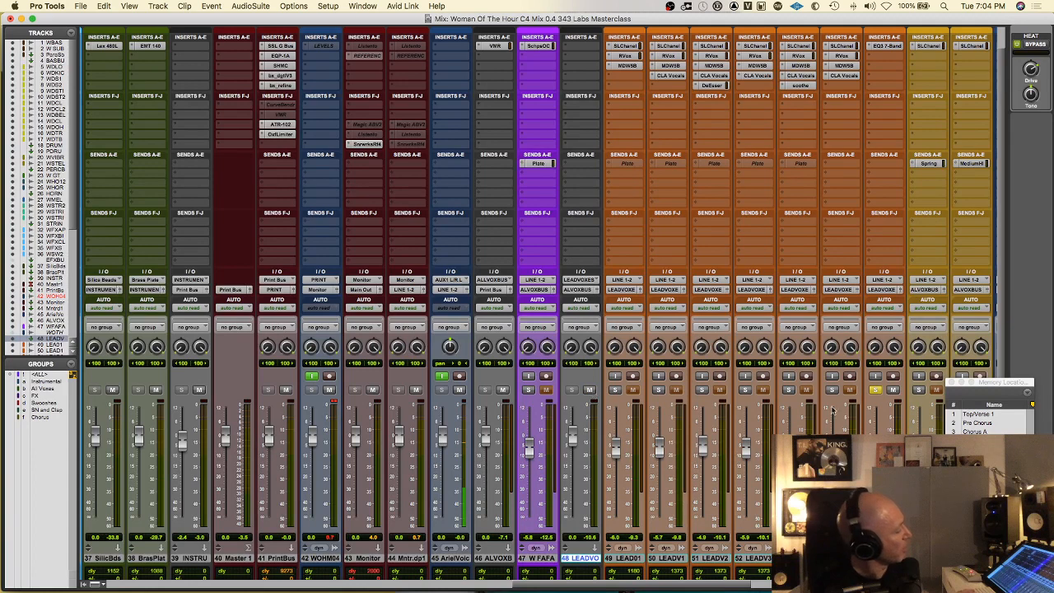
click(890, 45)
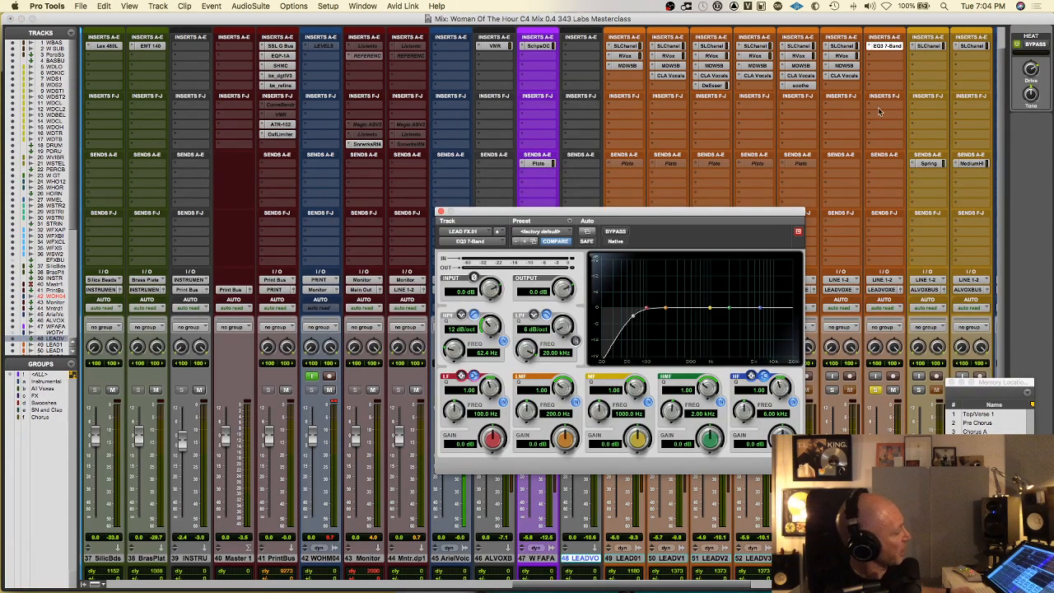
click(889, 45)
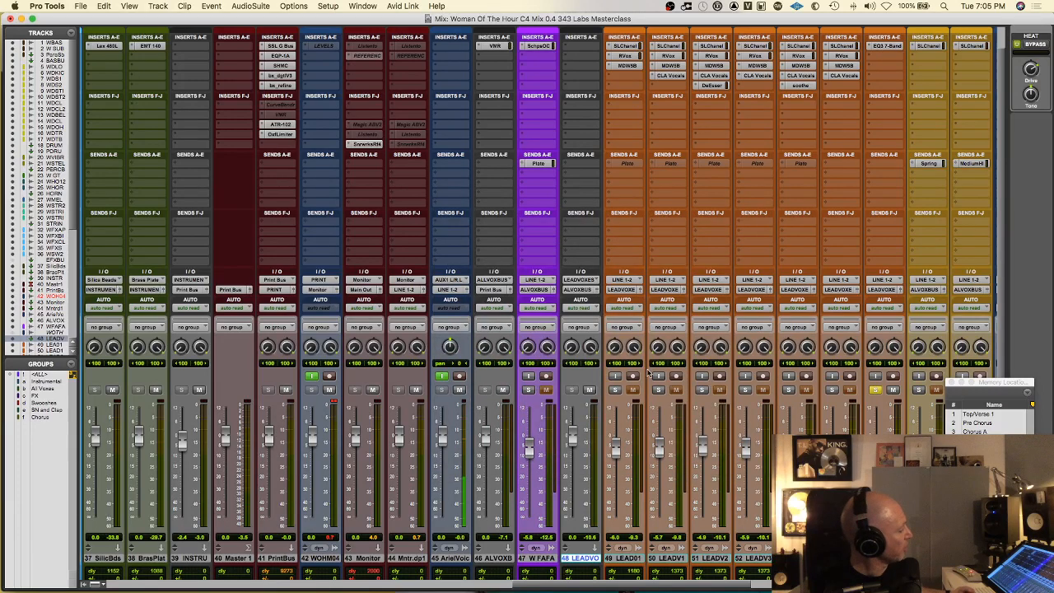
Solo LEAD VOX .01 instead of LEAD FX.01 and compare its inserts and the VMR on ALLVOXBUS bypassed and active.
click(877, 390)
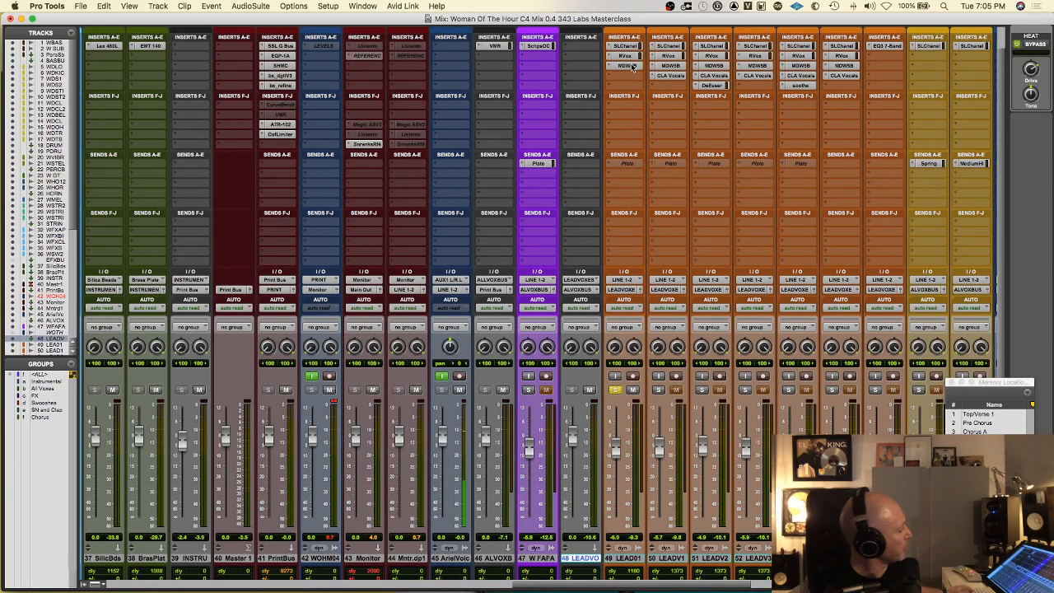
ctrl+super+click(626, 48)
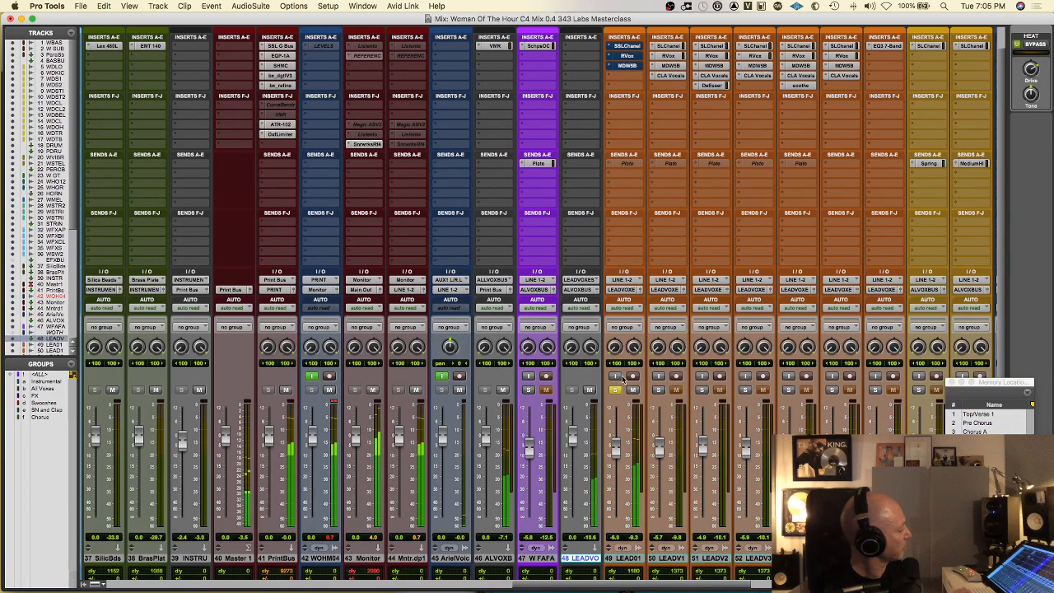
super+click(498, 47)
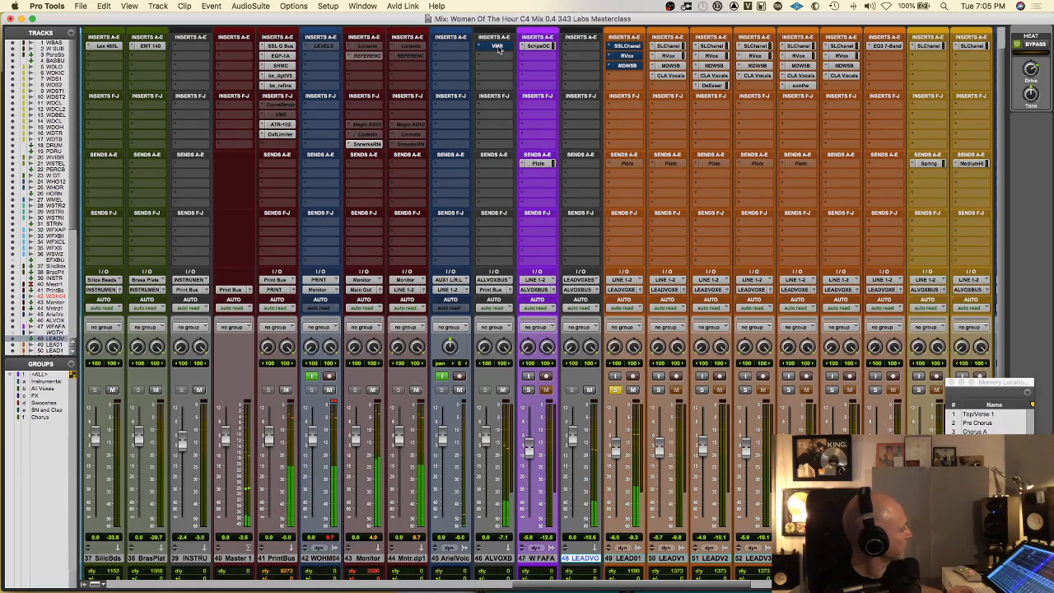
super+click(498, 48)
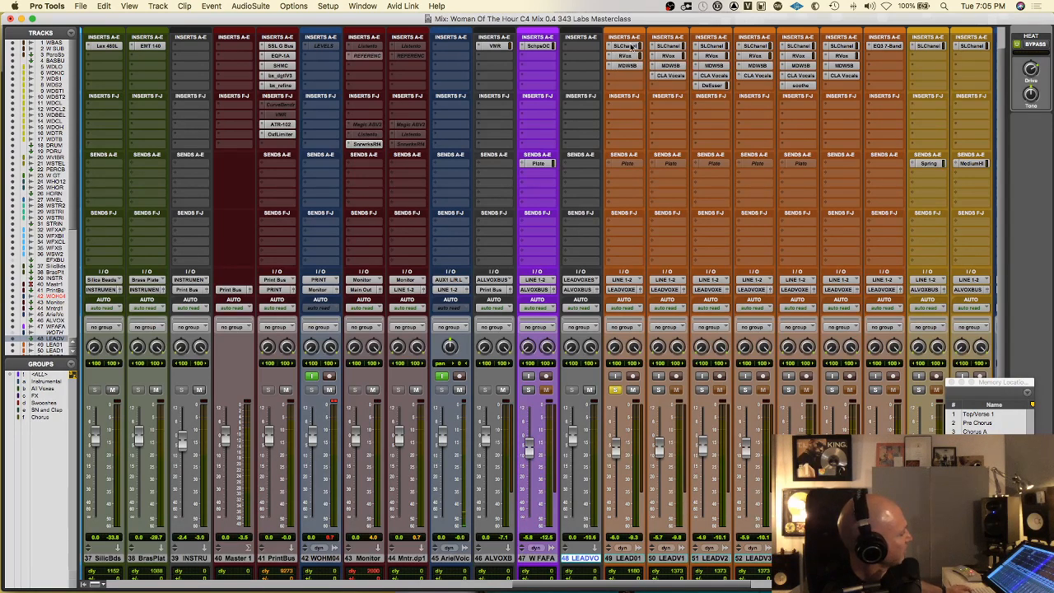
Bypass the LEAD VOX .01 inserts and compare the vocal with the PrintBus inserts bypassed and active.
ctrl+super+click(632, 47)
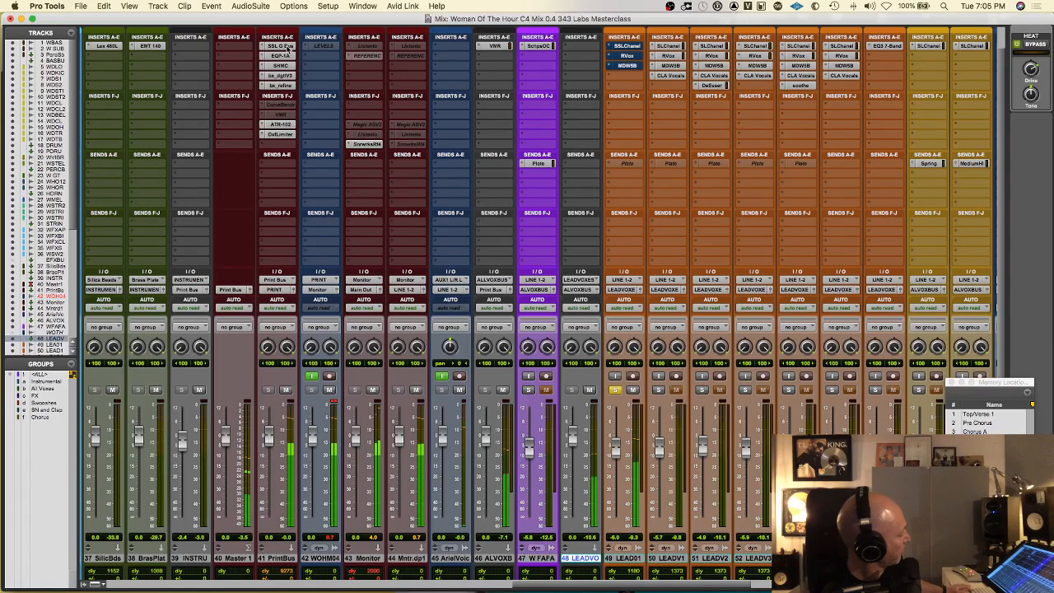
shift+super+click(286, 47)
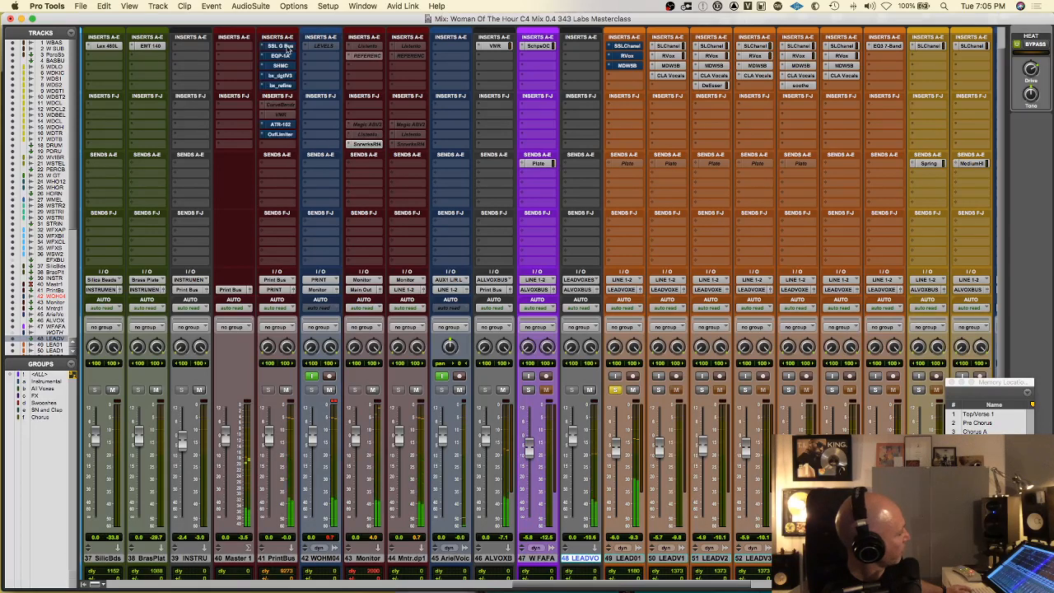
click(1032, 46)
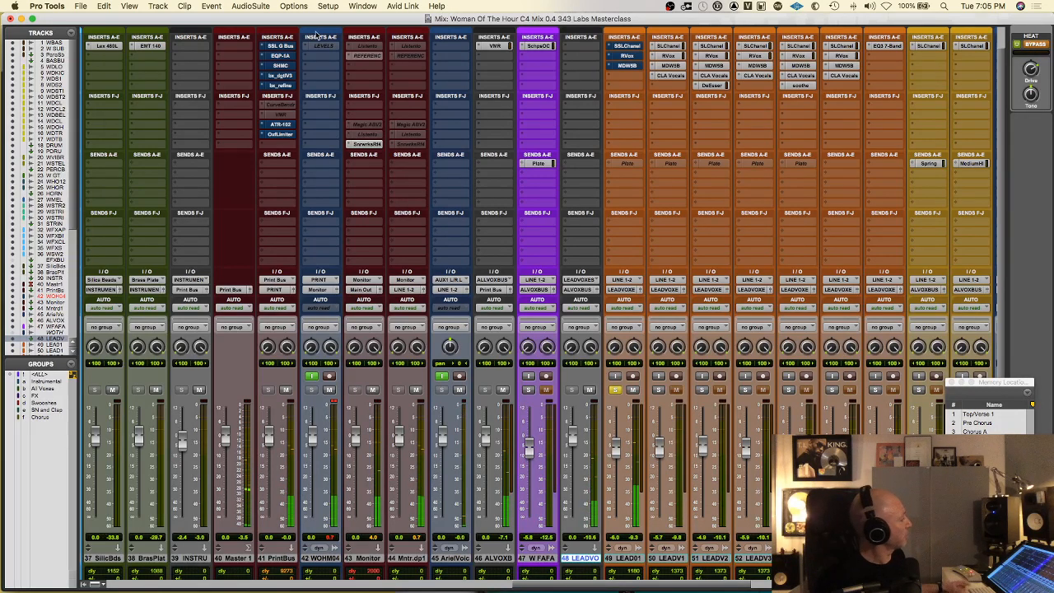
shift+super+click(281, 46)
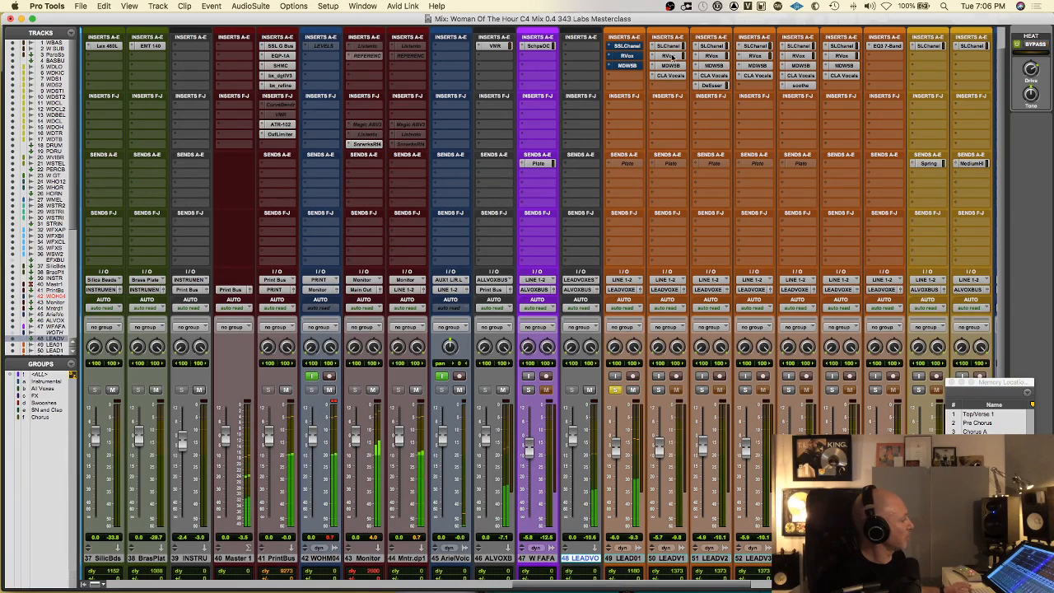
Activate the SSLChannel on LEAD VOX .01, moving its window clear of the channel's inserts, and open the RVox insert.
click(627, 46)
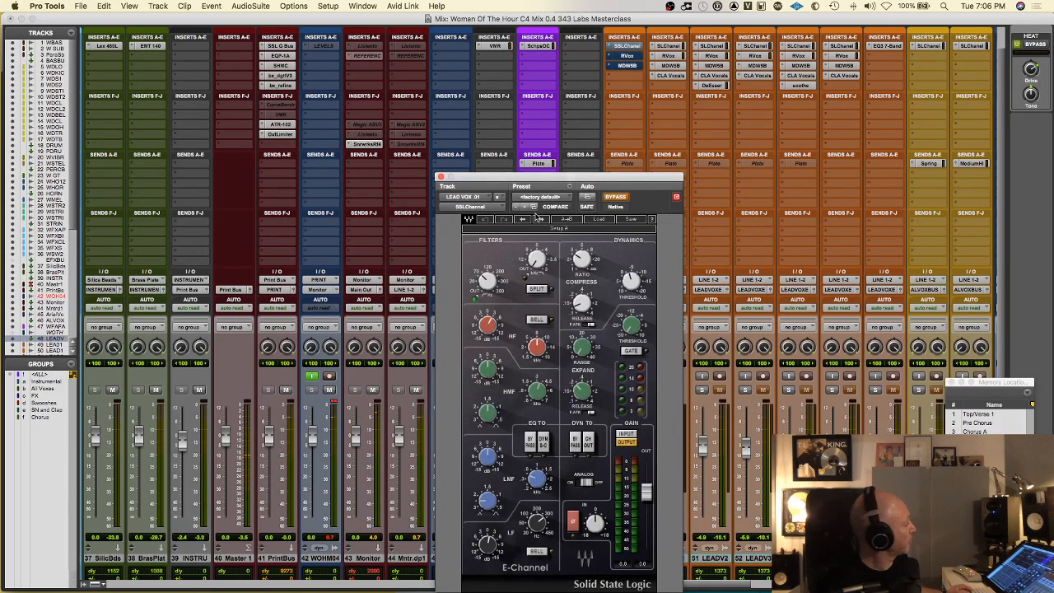
drag(566, 183, 828, 113)
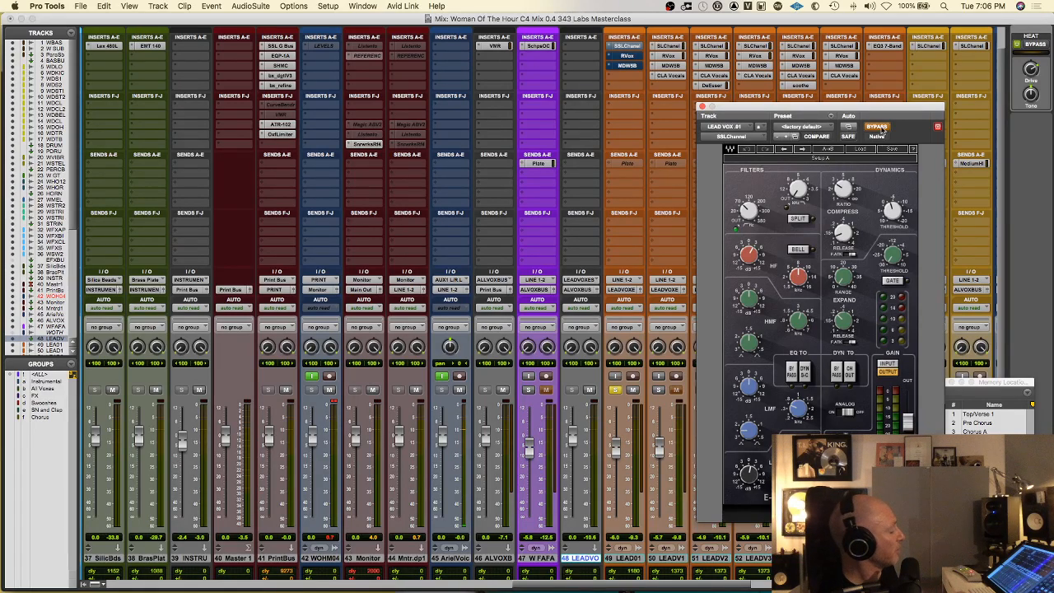
click(878, 126)
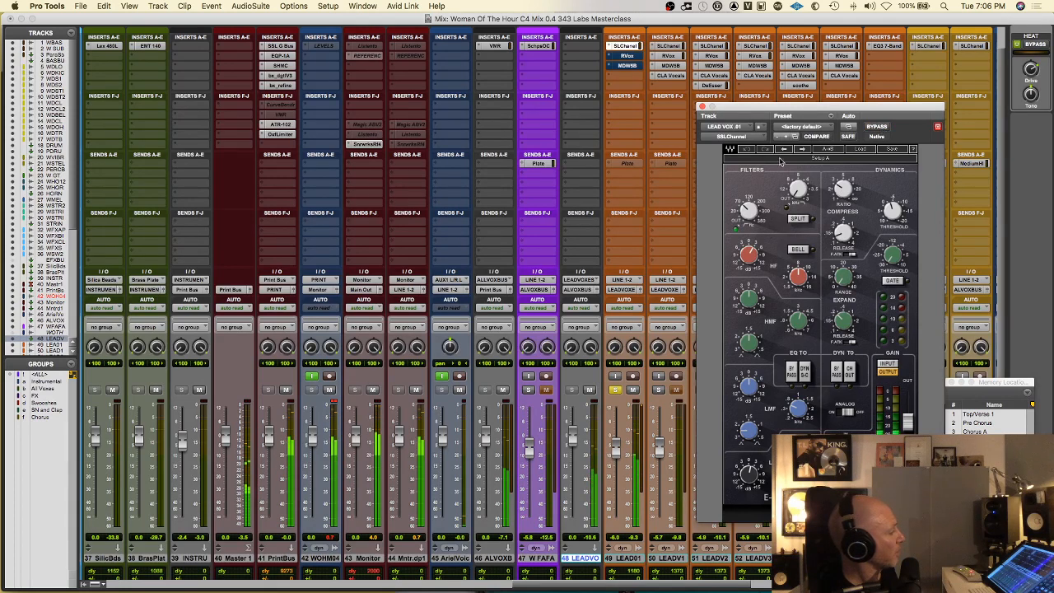
click(630, 55)
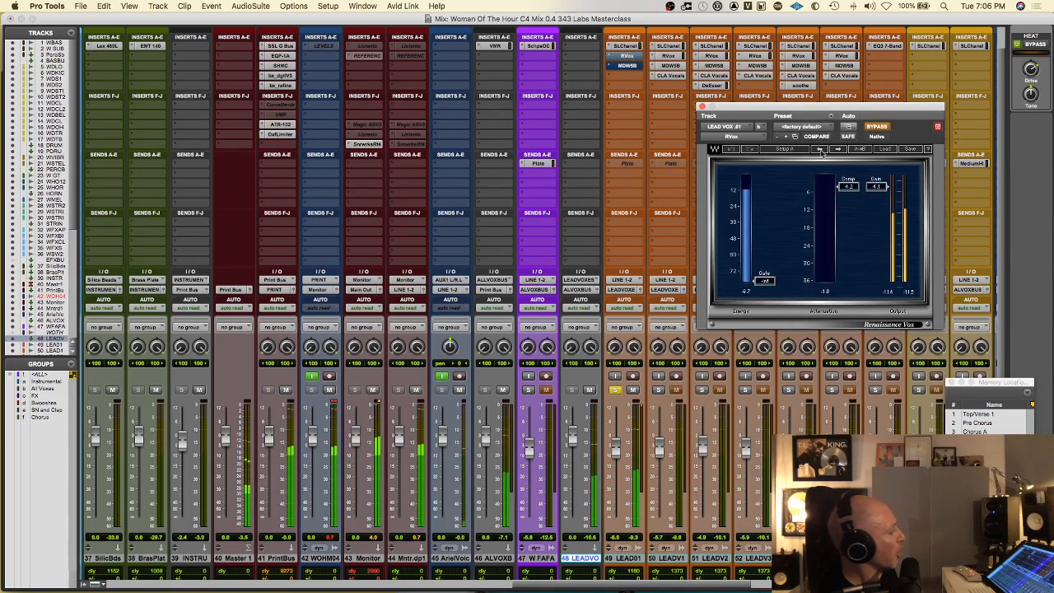
Activate the RVox and the Massenburg MDWEQ5-5B equalizer on LEAD VOX .01, moving the EQ window so all its bands show.
click(877, 127)
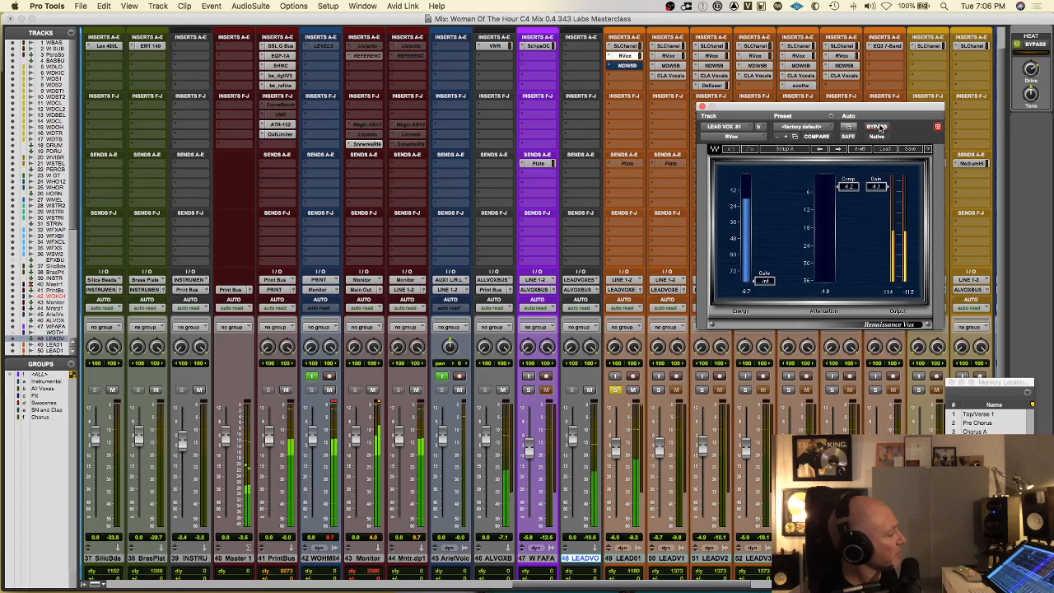
click(628, 66)
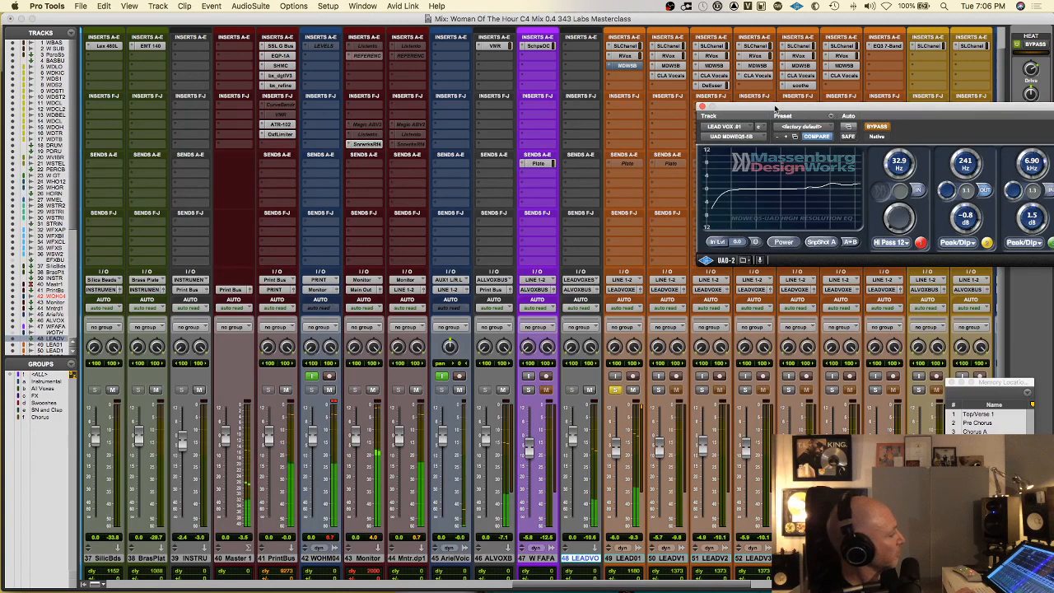
drag(774, 107, 576, 172)
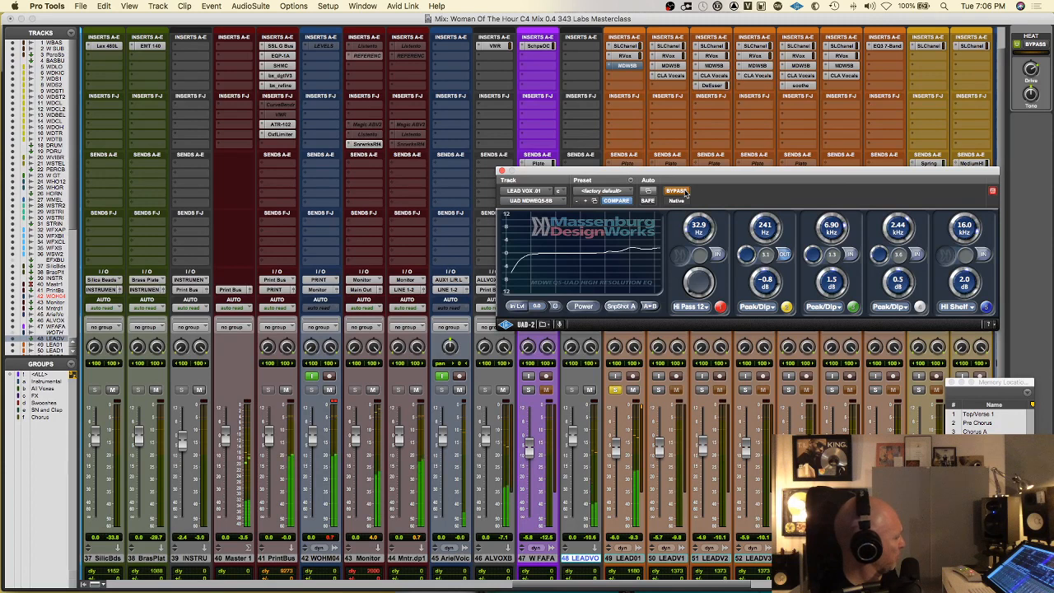
click(681, 192)
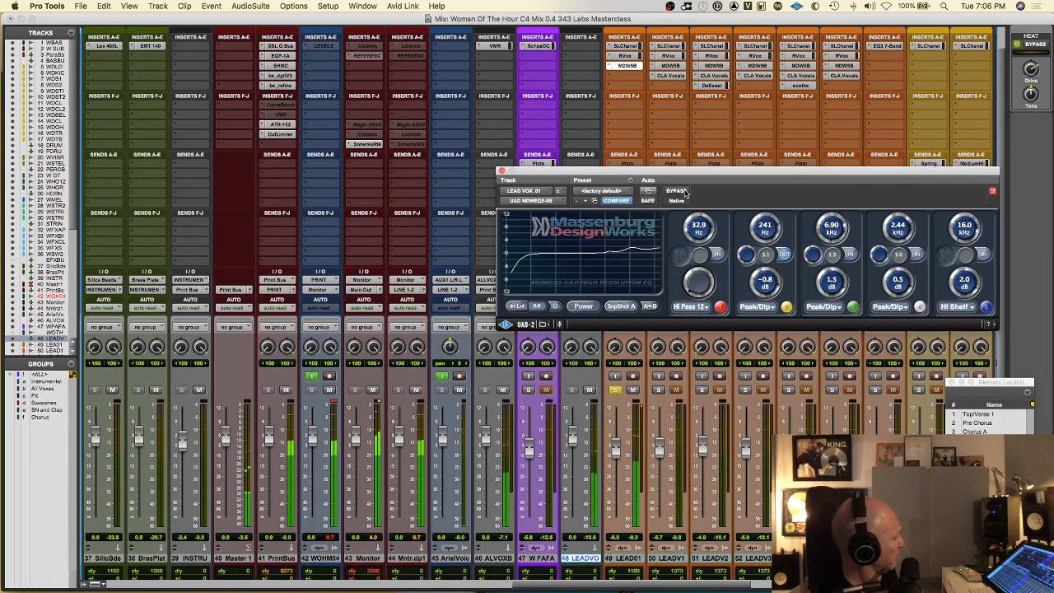
Solo LEAD FX.01 alongside LEAD VOX .01 for a listen, and clear both solos to play the full mix.
click(875, 390)
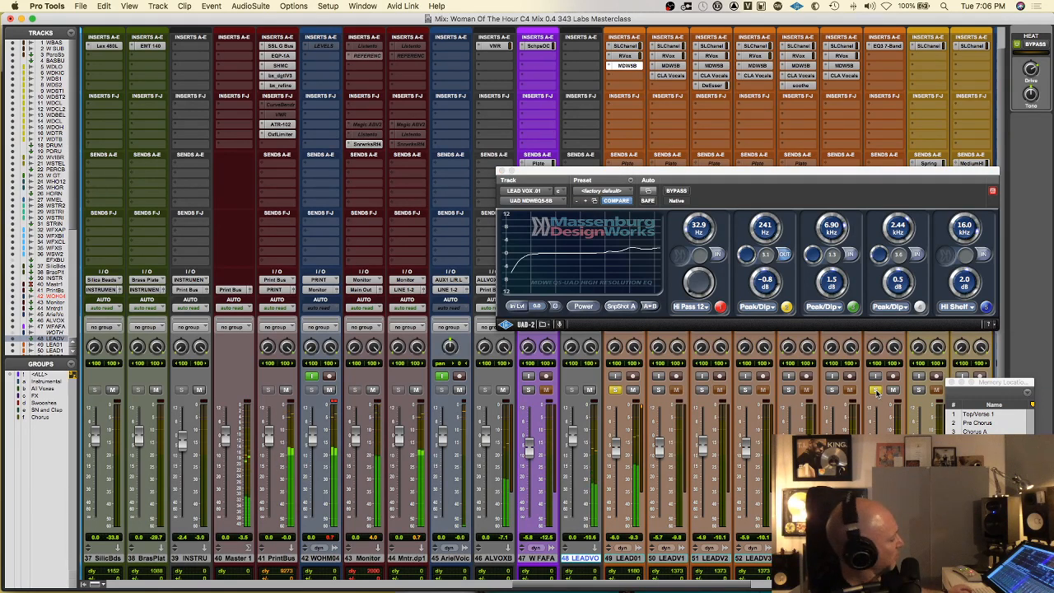
click(875, 390)
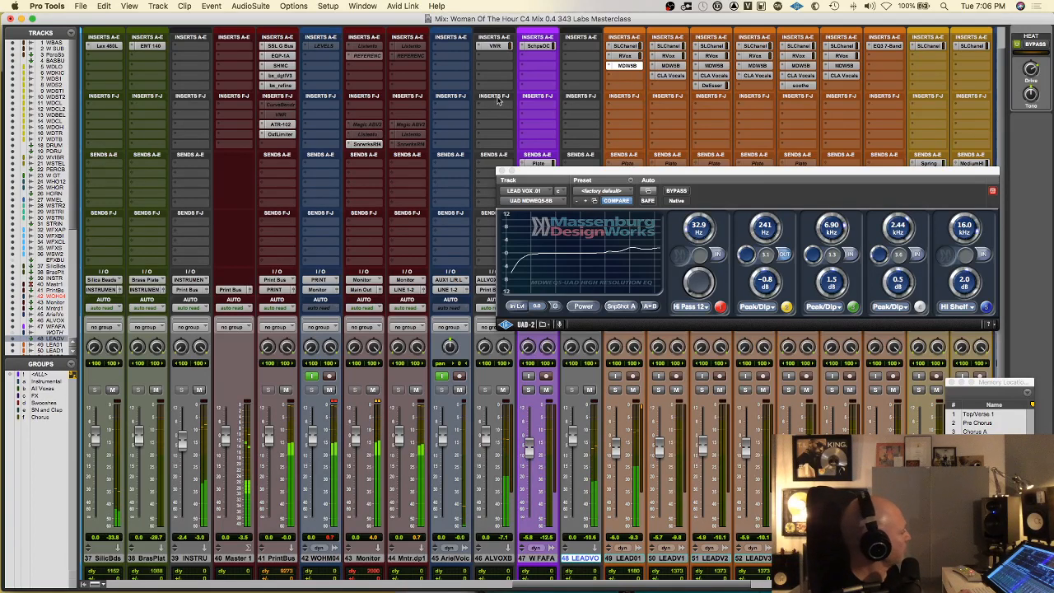
Close the lead vocal's MDW EQ and open the SSL G Bus compressor on the Print Bus track for review.
click(500, 172)
scroll(603, 334, right, 10)
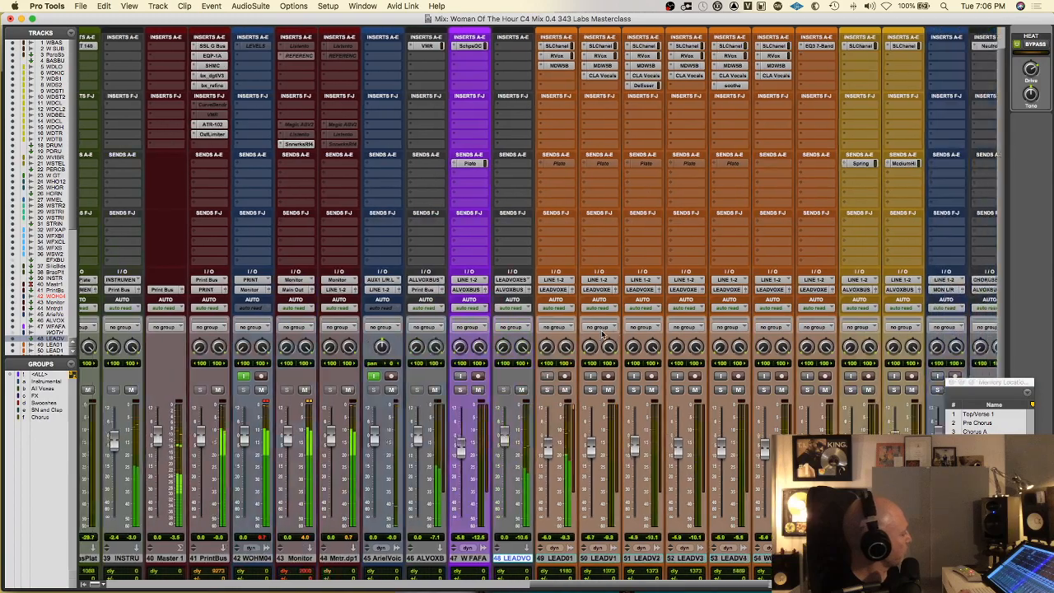
scroll(604, 334, left, 2)
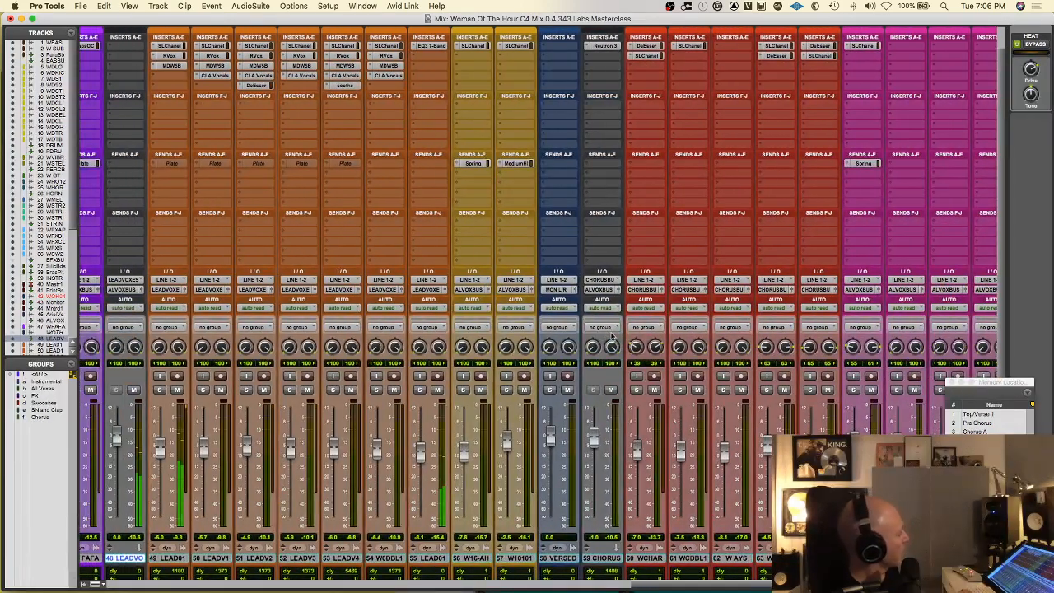
scroll(609, 336, left, 8)
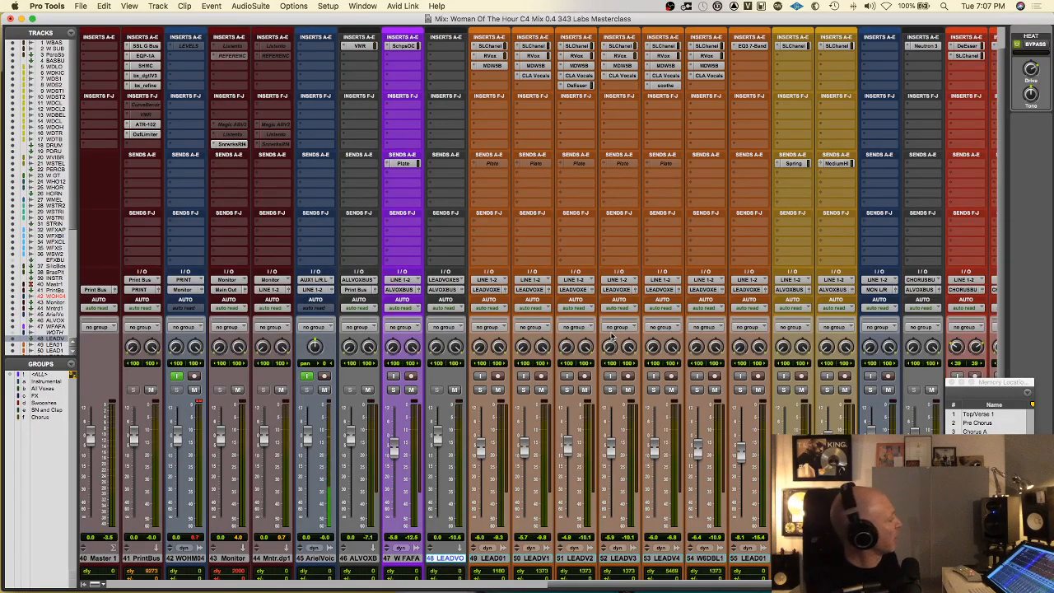
scroll(611, 337, left, 10)
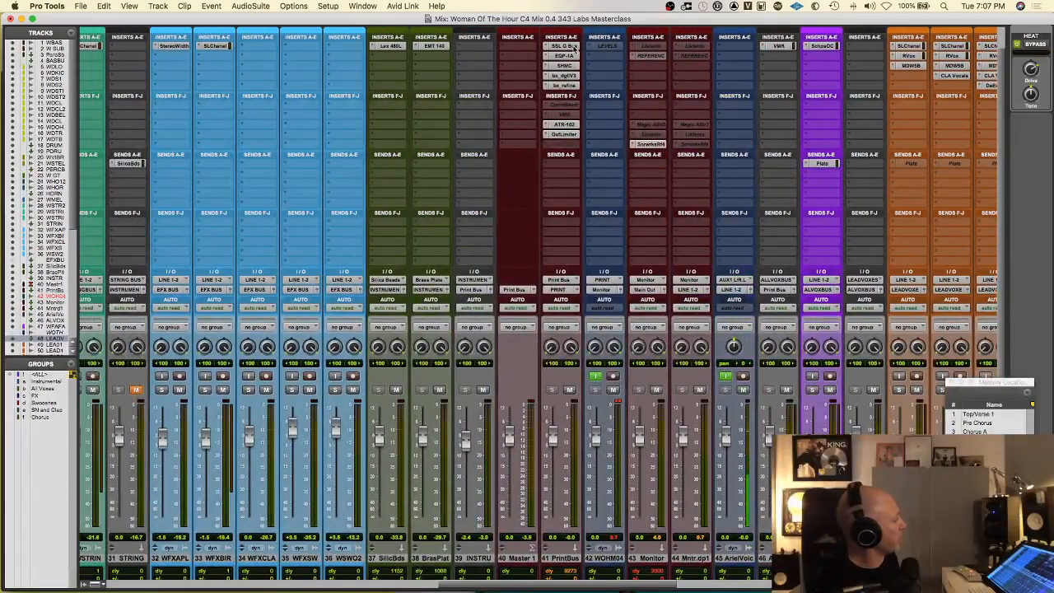
click(574, 47)
drag(616, 171, 861, 125)
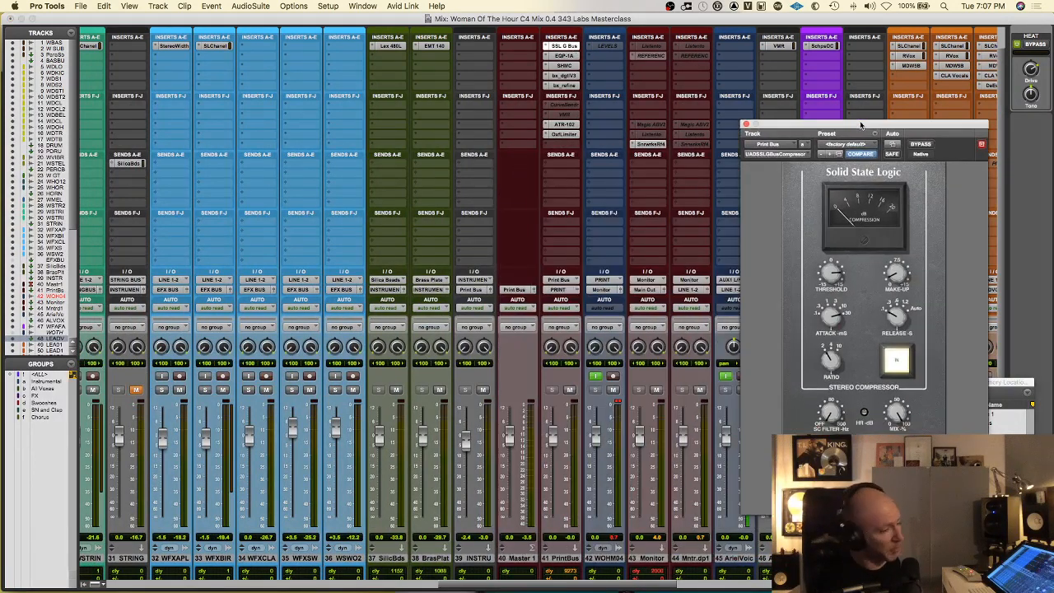
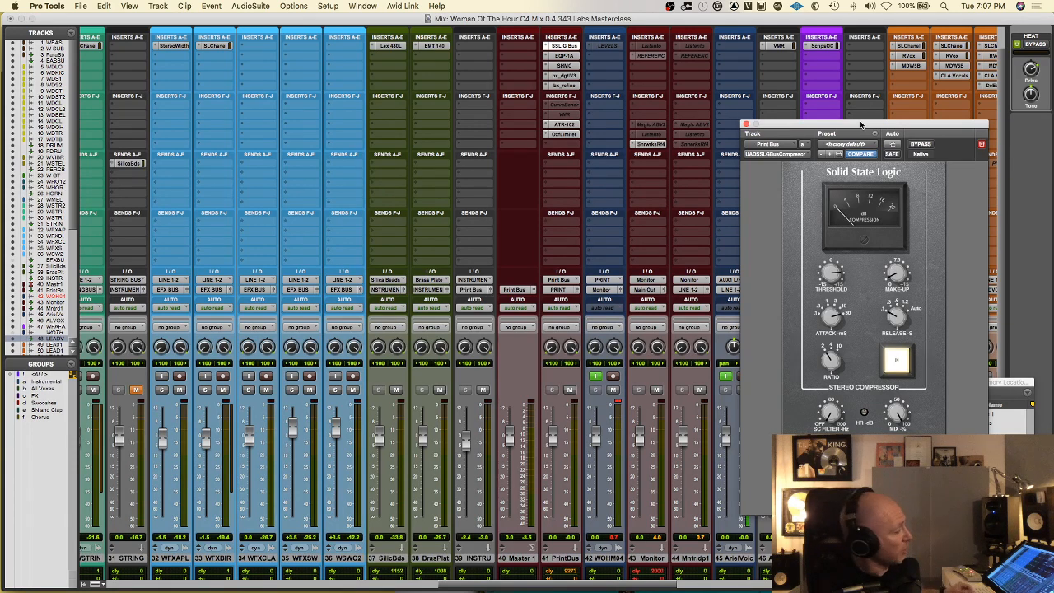
View the ATR-102 and SSL G Bus compressor inserts on the Print Bus, closing each one after viewing.
click(564, 124)
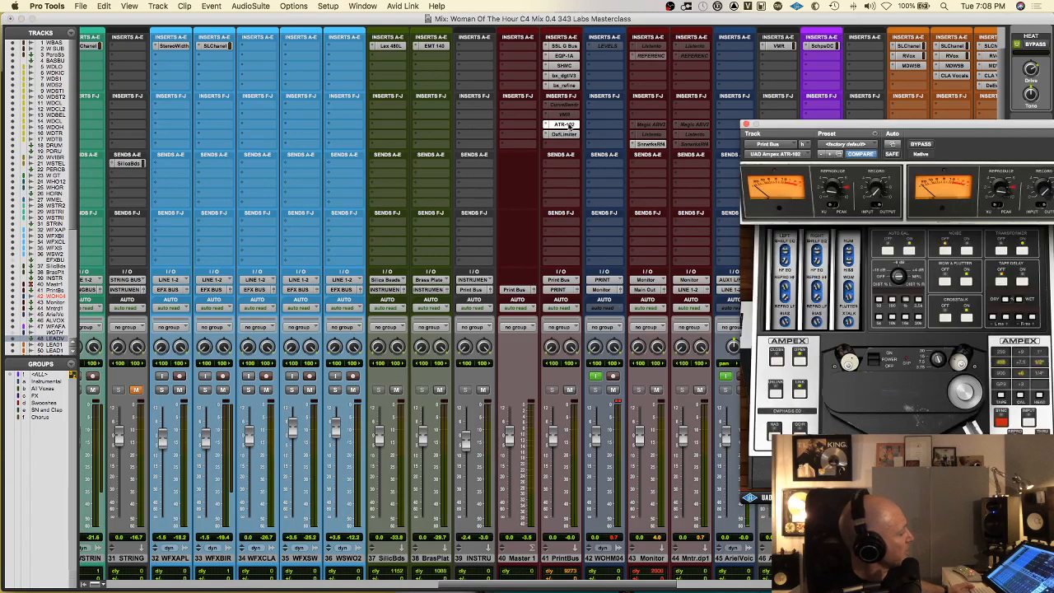
click(567, 127)
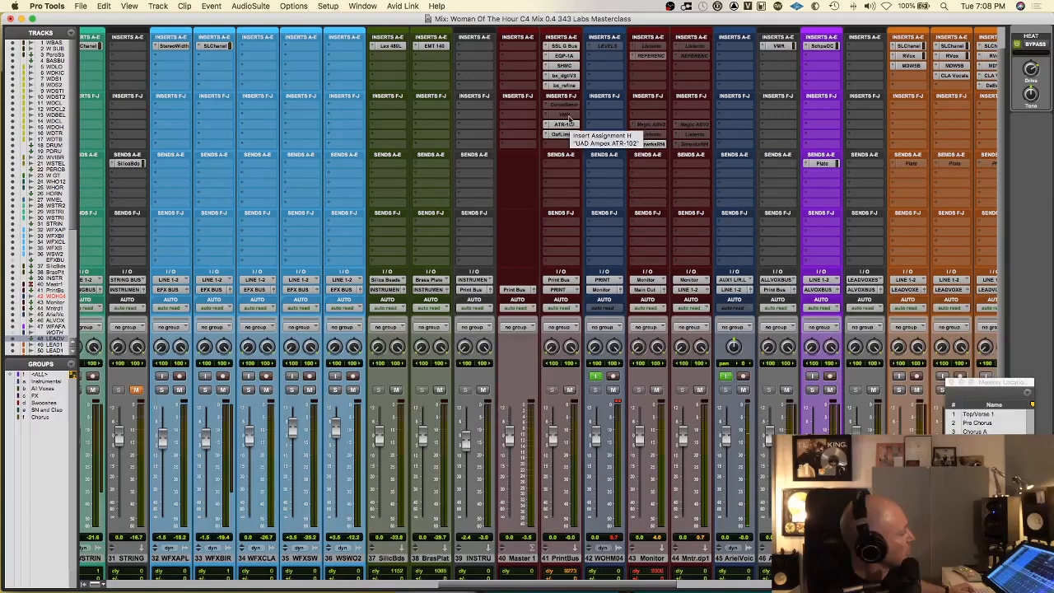
click(567, 46)
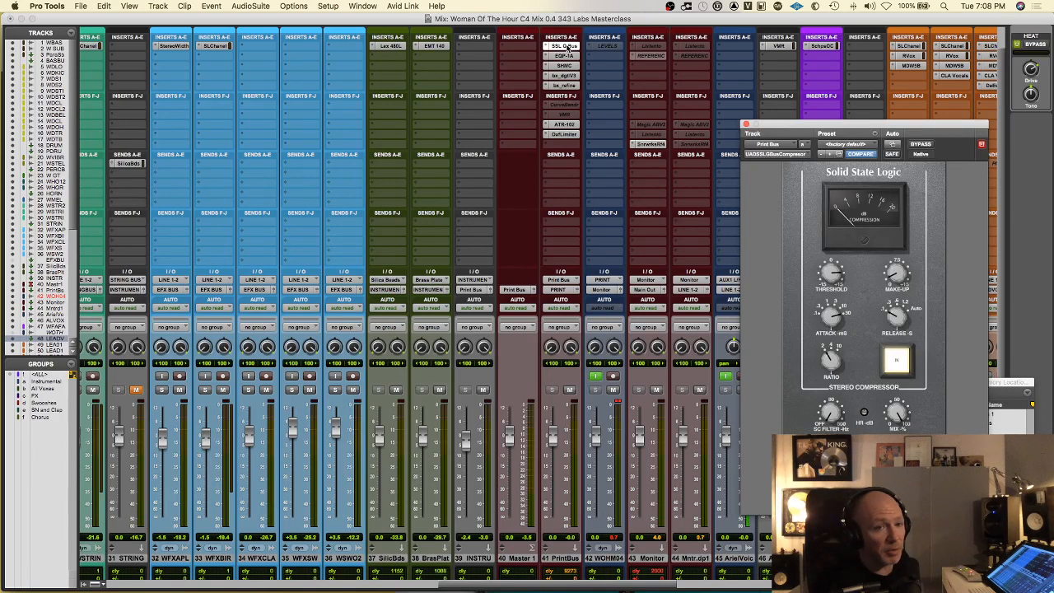
click(565, 47)
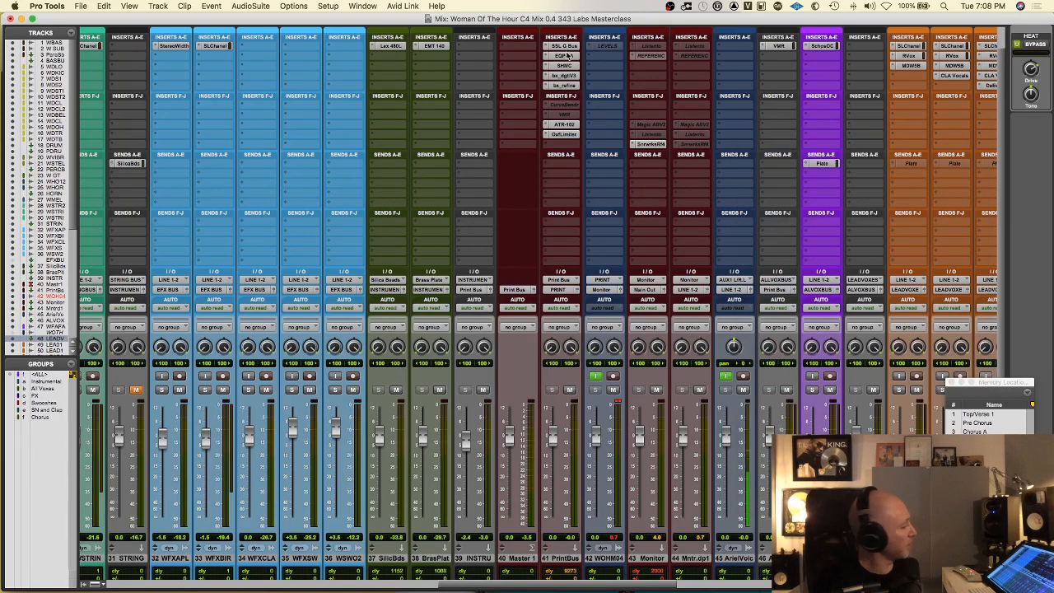
View the Pultec EQP-1A equalizer on the Print Bus, plus another brief look at its SSL G Bus compressor.
click(567, 56)
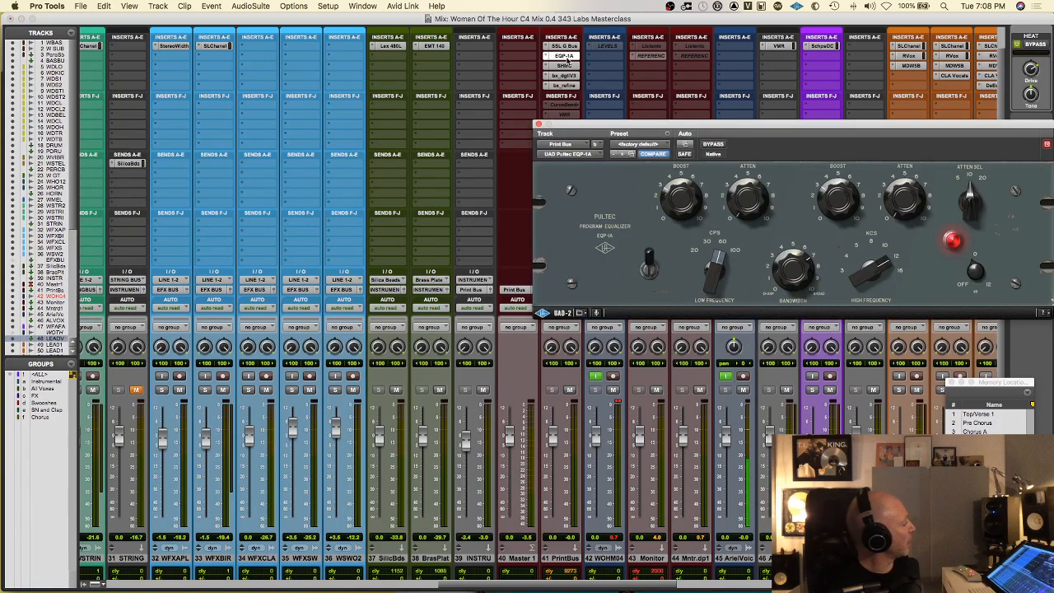
click(569, 56)
click(570, 47)
click(570, 47)
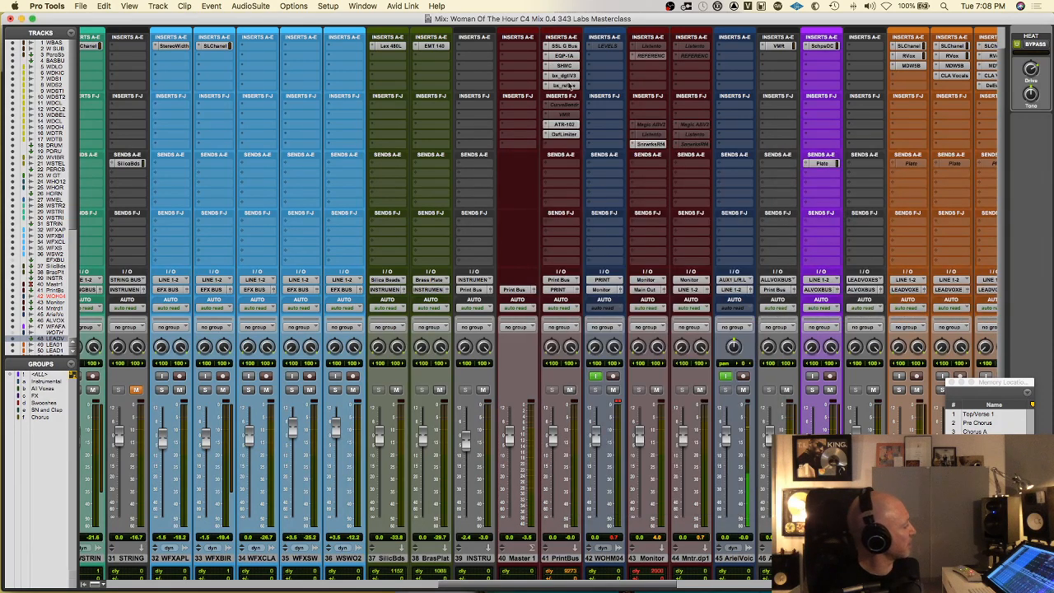
Examine the settings of the Oxford Limiter and the Ampex ATR-102 on the Print Bus, and close the plug-in window.
click(568, 125)
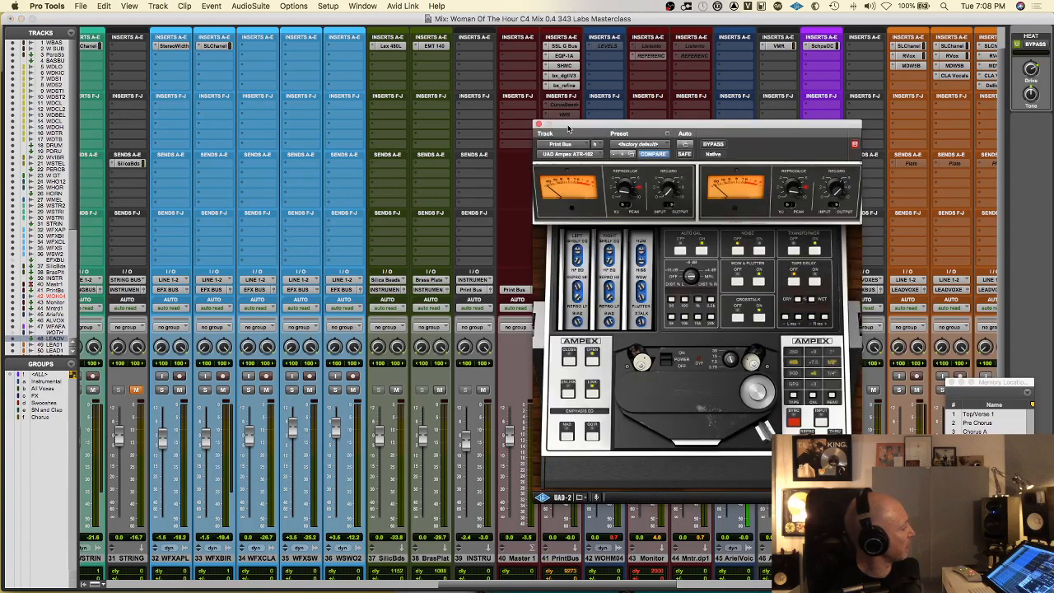
click(539, 124)
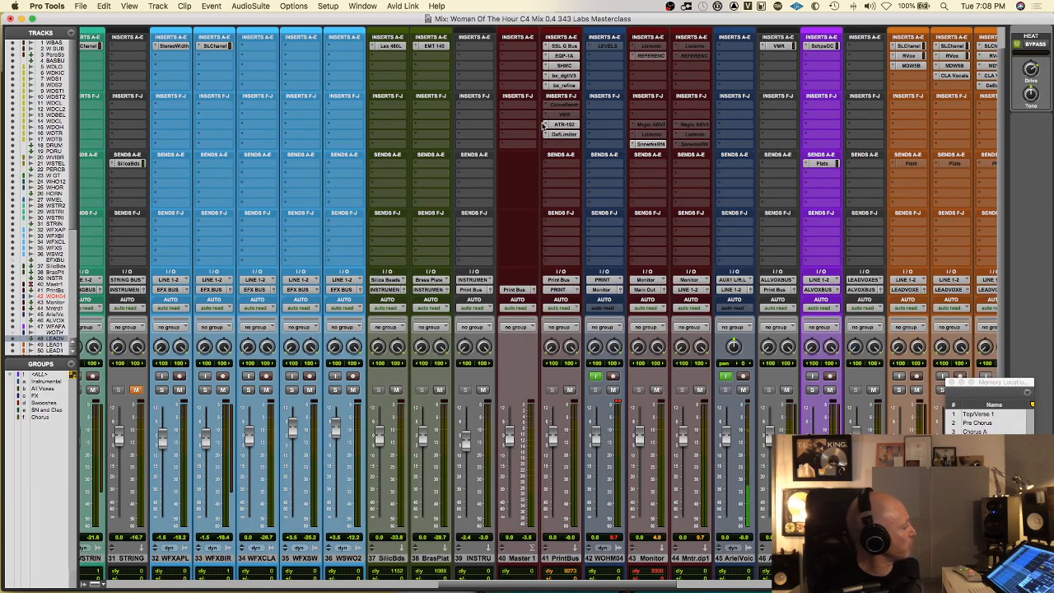
click(564, 139)
drag(563, 126, 659, 121)
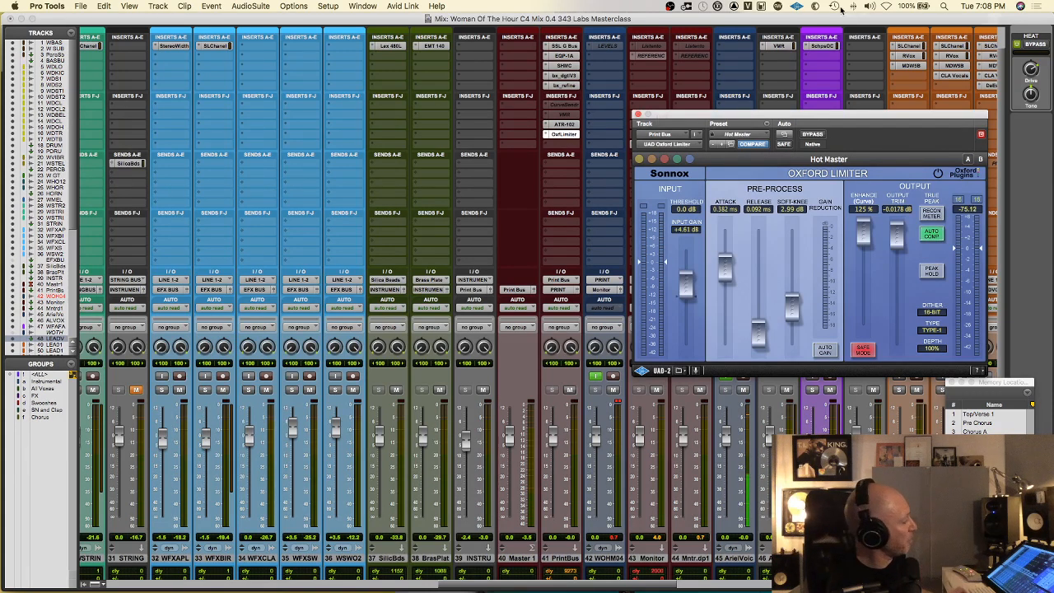
click(564, 125)
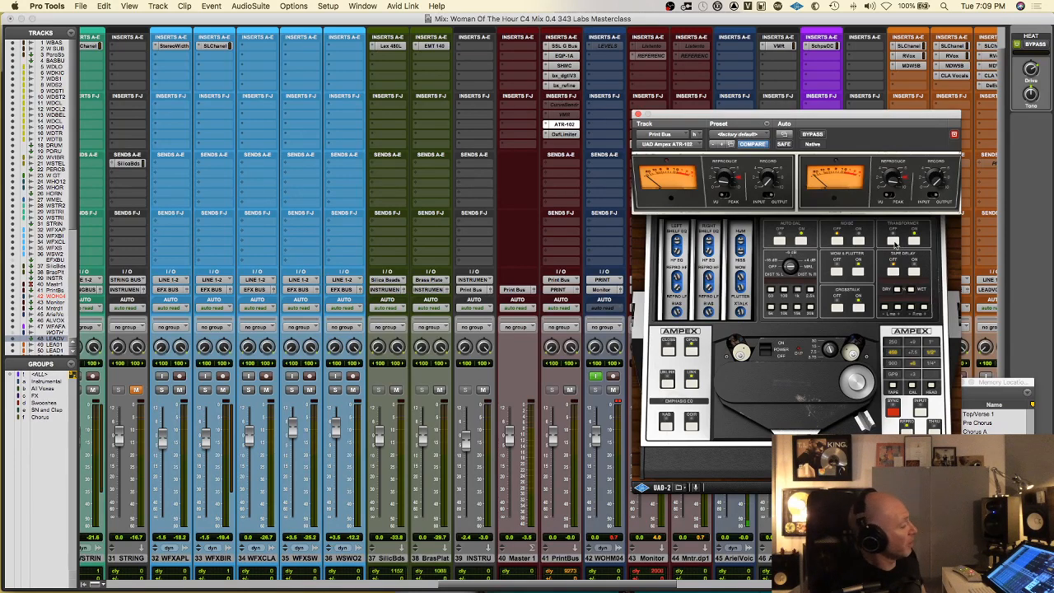
click(639, 115)
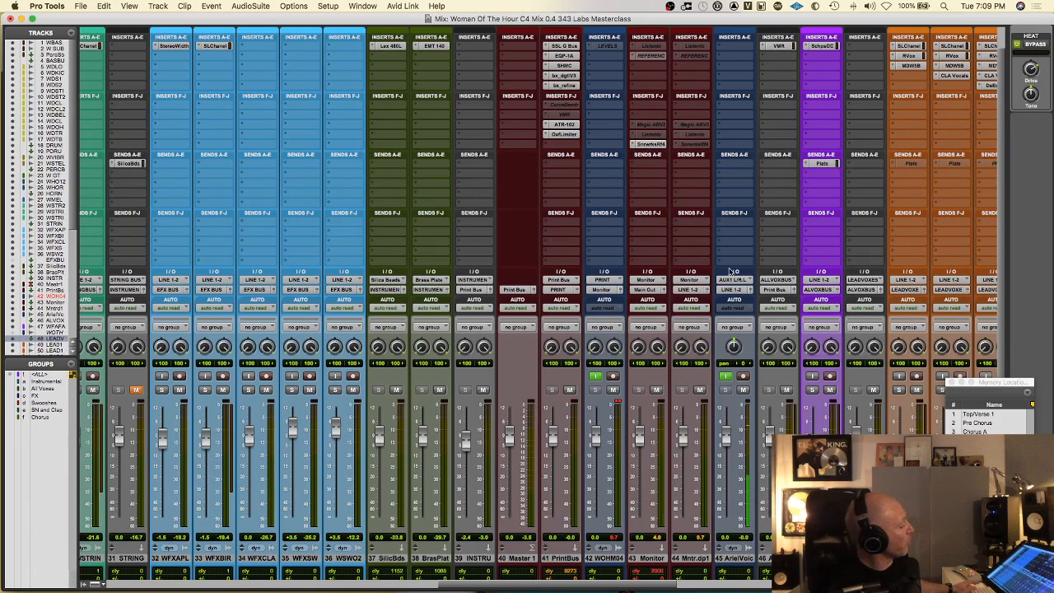
Play the song from the Top/Verse 1 marker and briefly toggle solo on lead vocal track 49.
scroll(729, 271, right, 8)
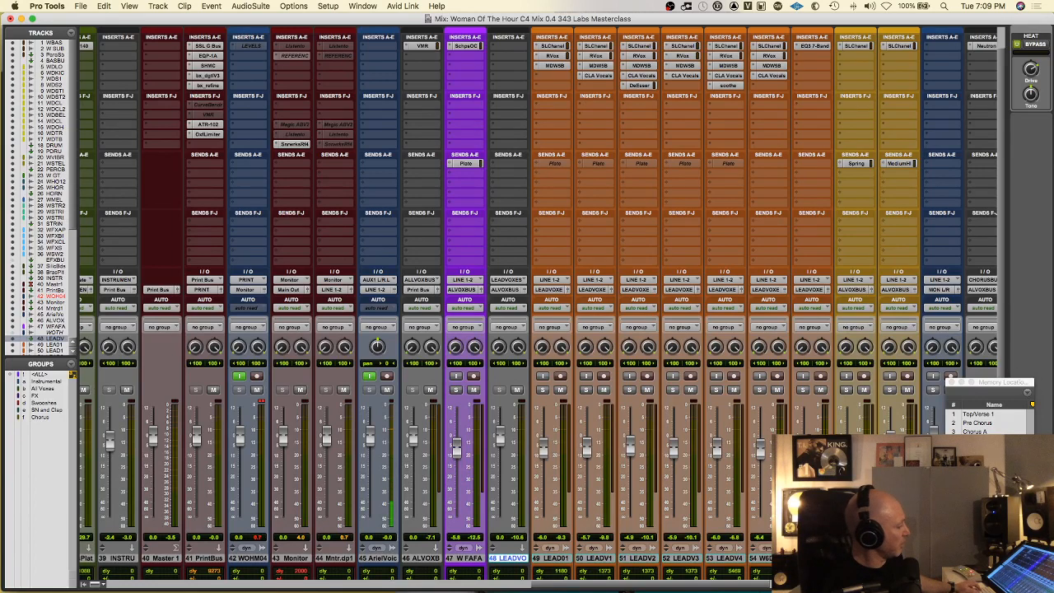
click(978, 423)
key(space)
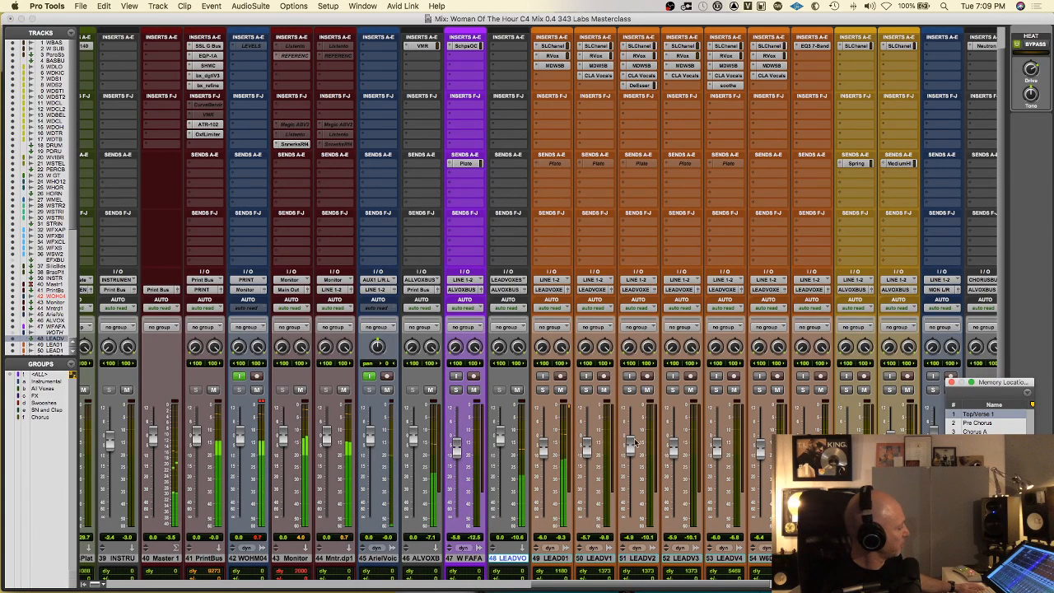
click(544, 390)
click(543, 390)
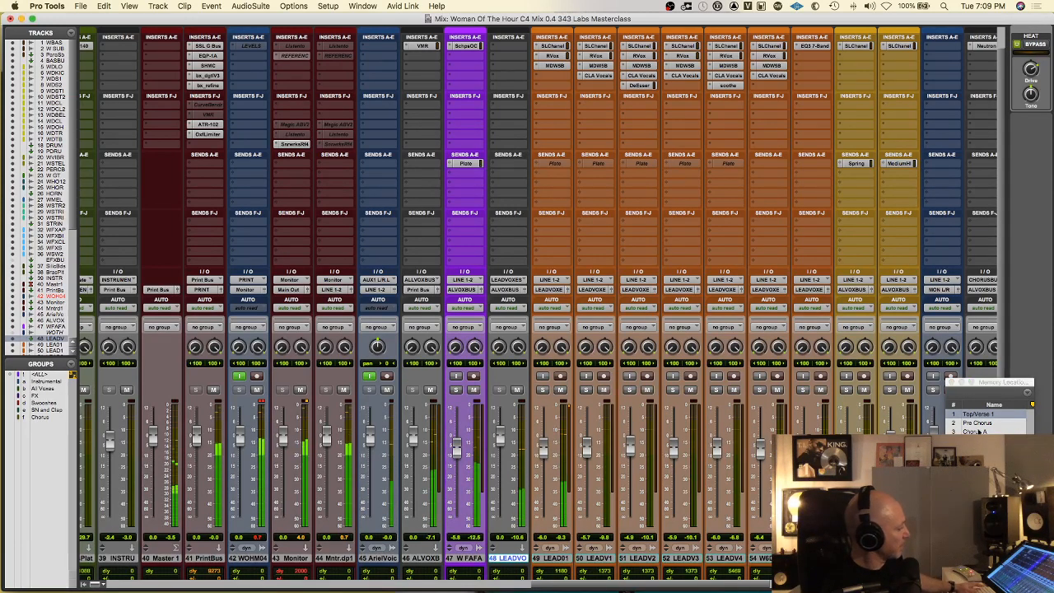
Listen to the song from the Pre Chorus marker and recall the Chorus A marker.
key(space)
click(978, 422)
key(space)
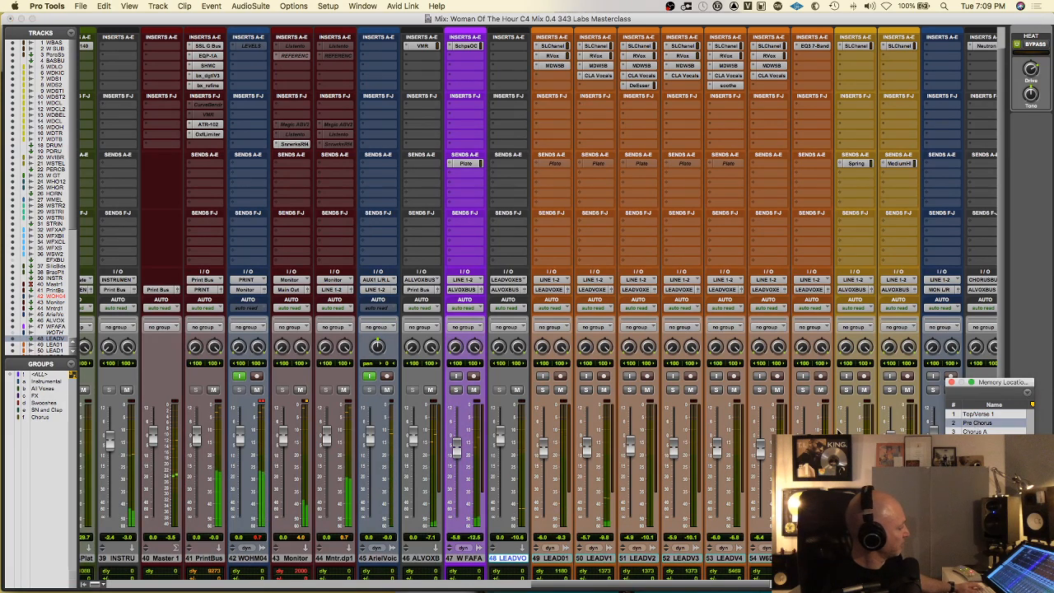
click(978, 432)
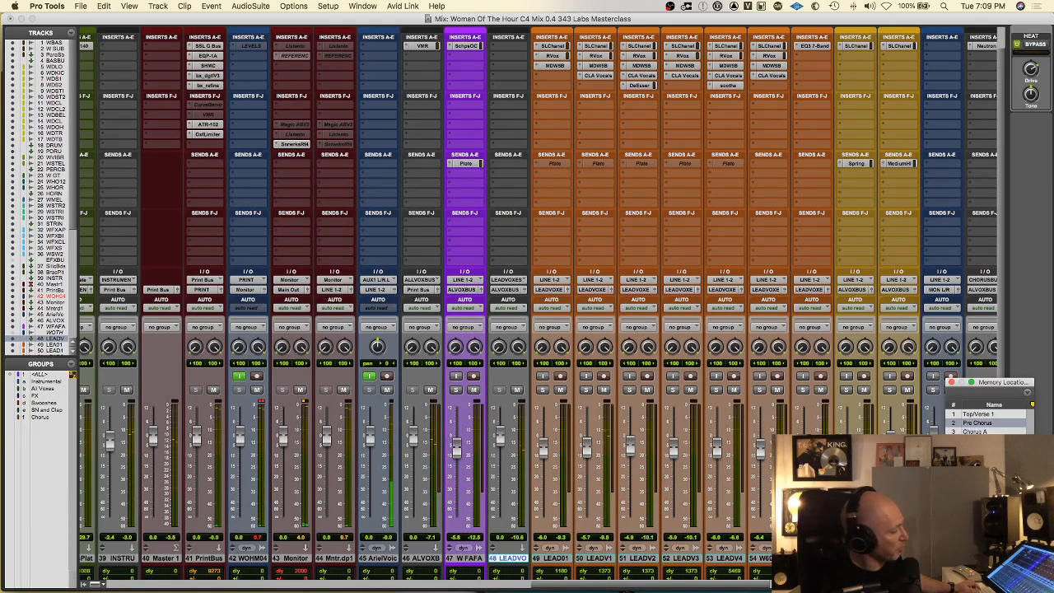
Solo the LEAD VOX .dup1 track and step through its SSLChannel, RVox, MDW5B and CLA Vocals inserts.
click(586, 389)
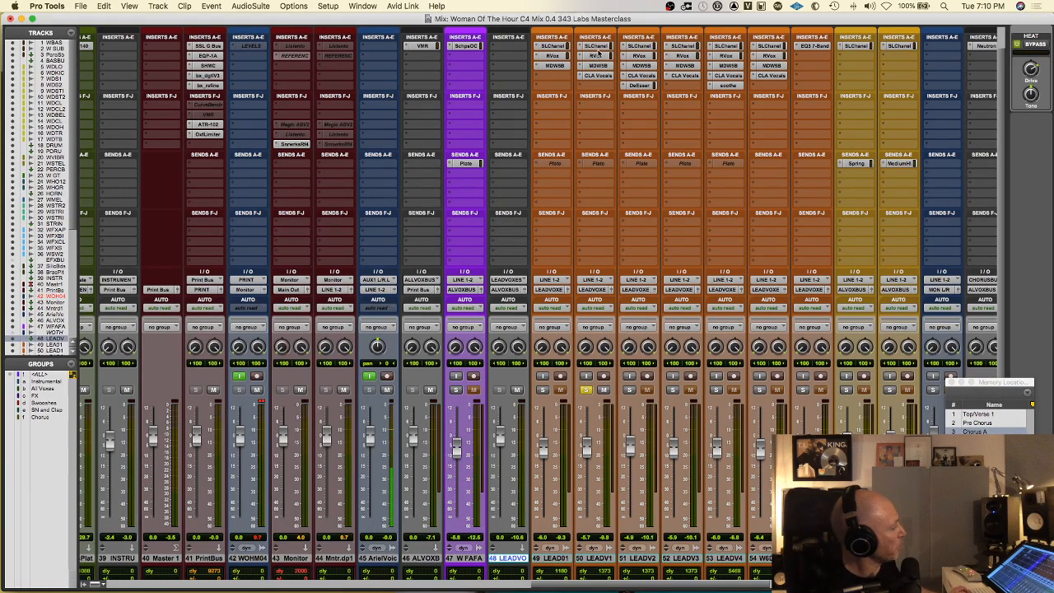
click(597, 46)
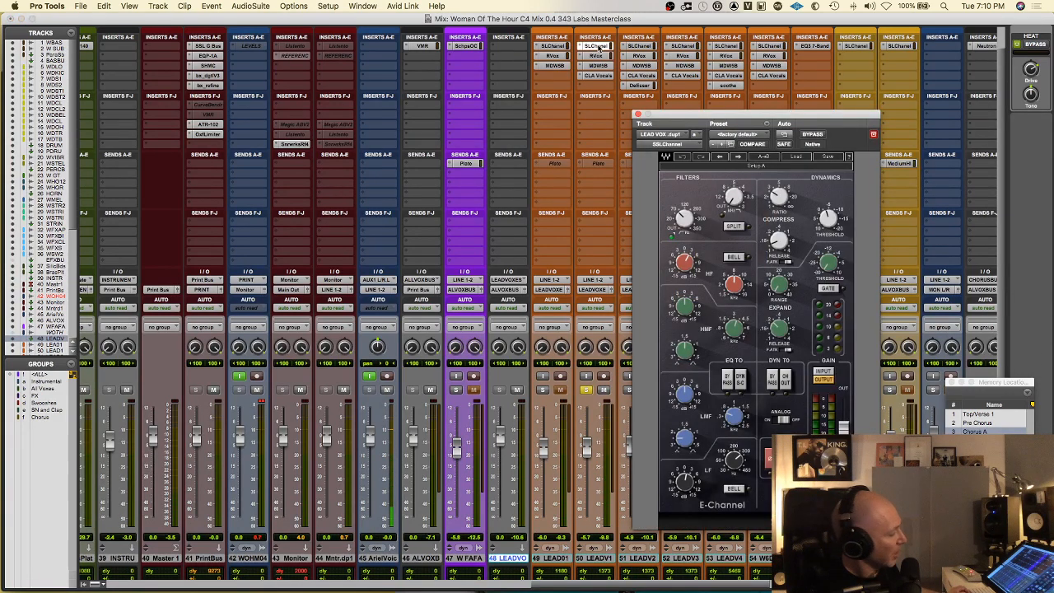
click(598, 46)
click(598, 55)
click(598, 55)
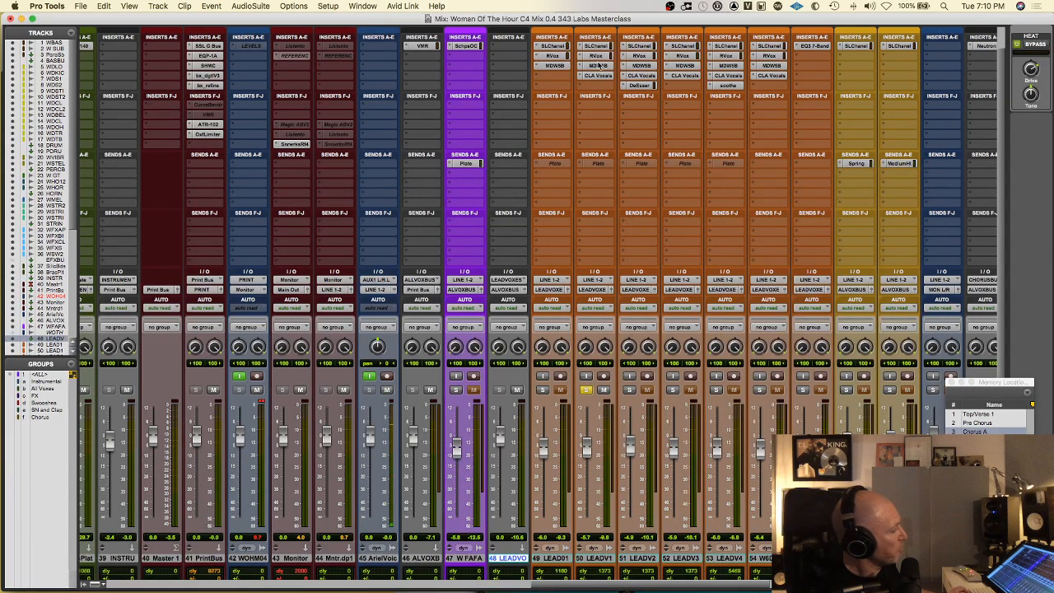
click(600, 65)
click(600, 66)
click(599, 76)
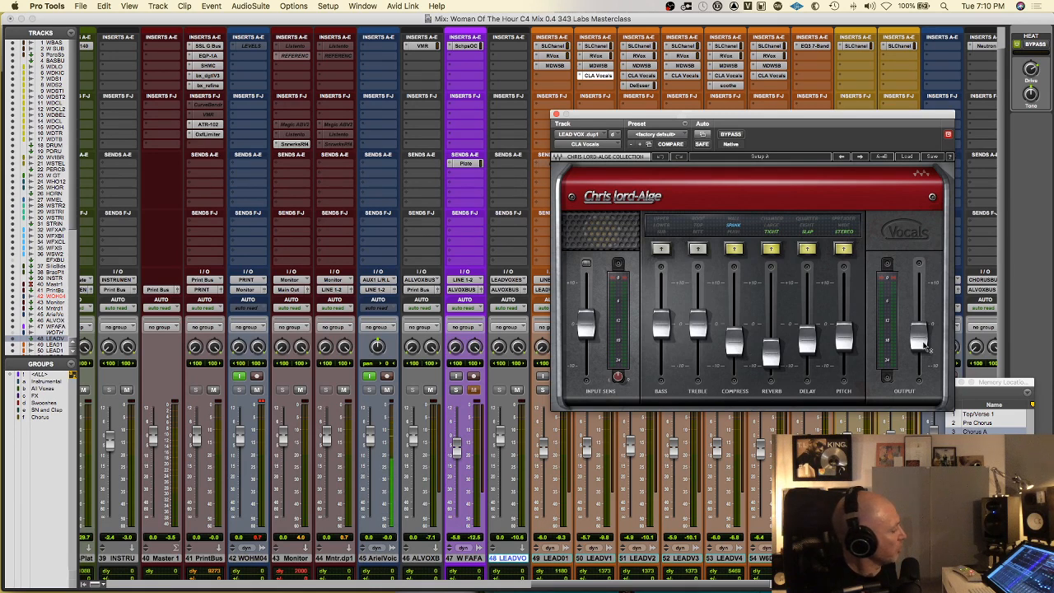
Compare LEAD VOX .dup1 with CLA Vocals bypassed and active during playback, keeping the plug-in window clear of the inserts.
drag(770, 349, 770, 353)
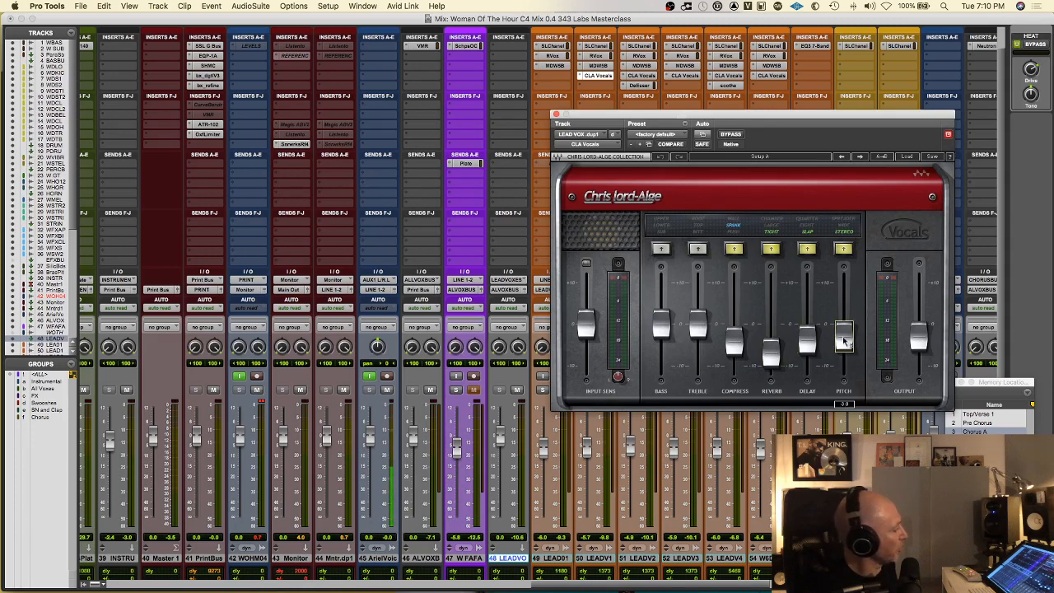
drag(642, 124, 747, 89)
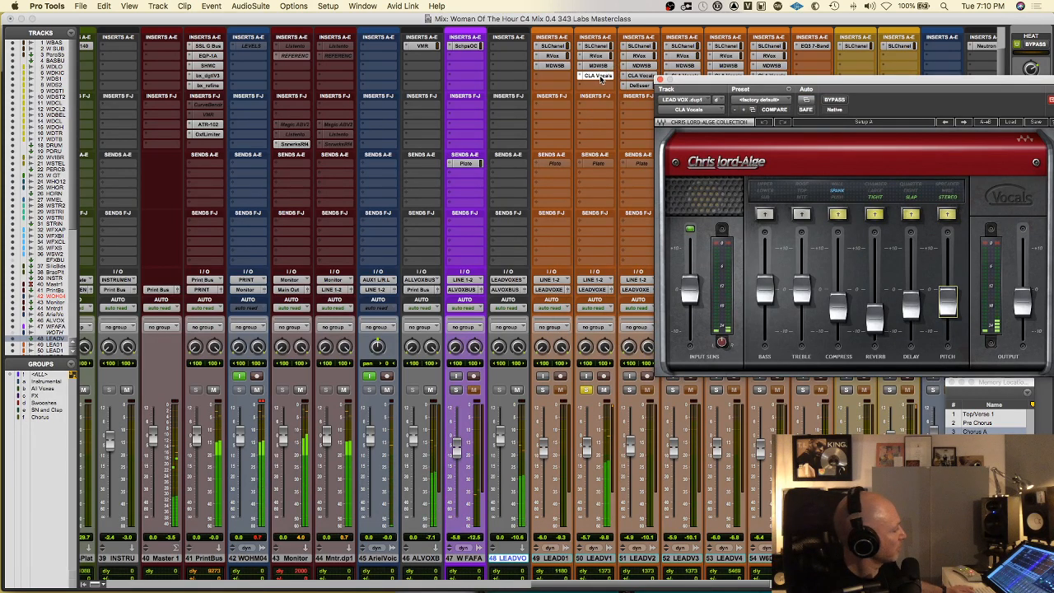
super+click(600, 76)
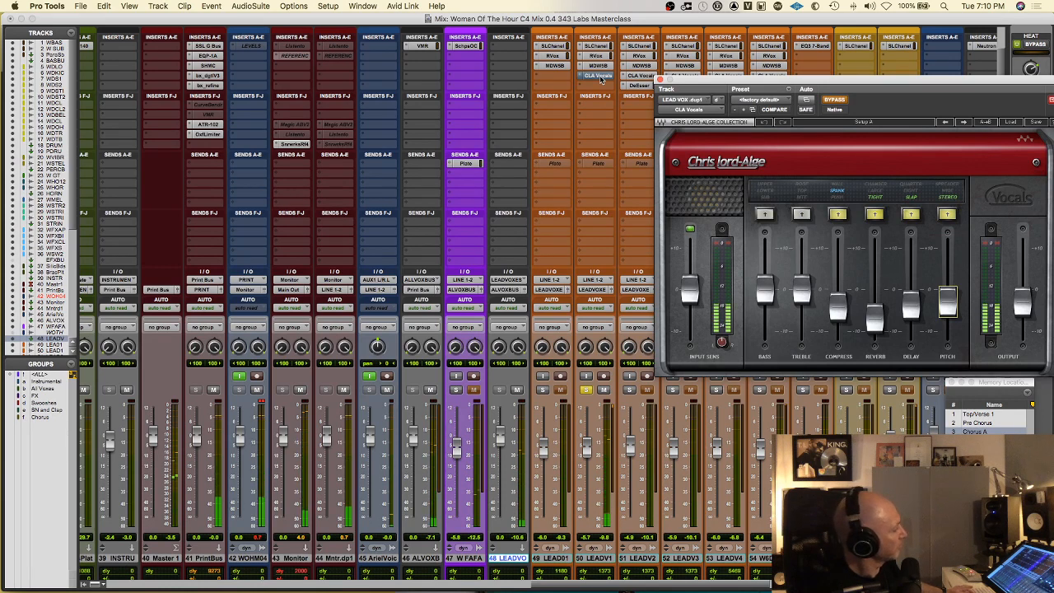
super+click(601, 79)
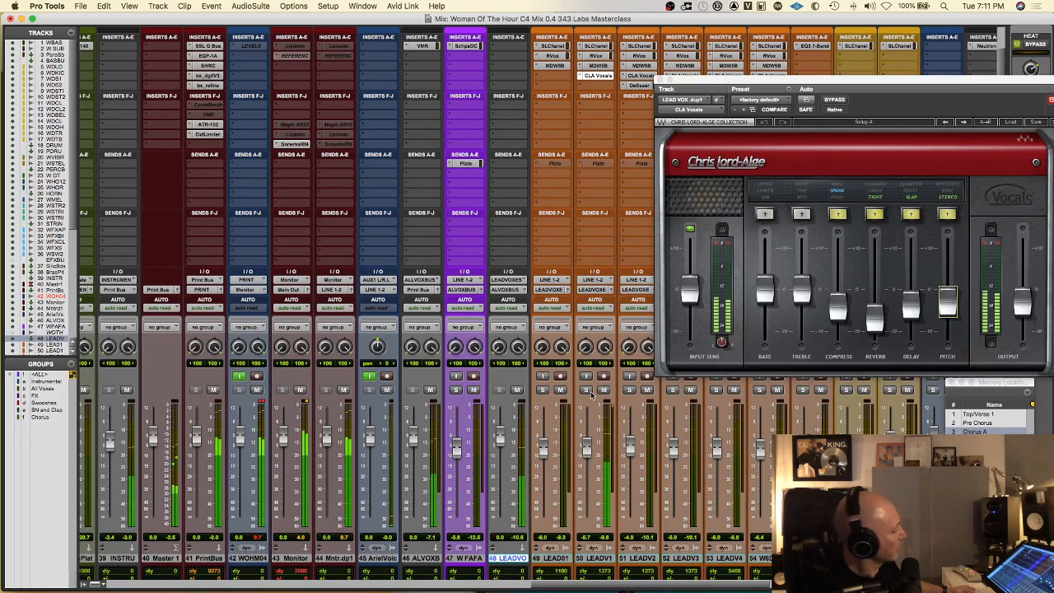
Solo the W 10-HARM 1.01 track during playback and open its SSLChannel plug-in.
scroll(591, 392, right, 10)
key(space)
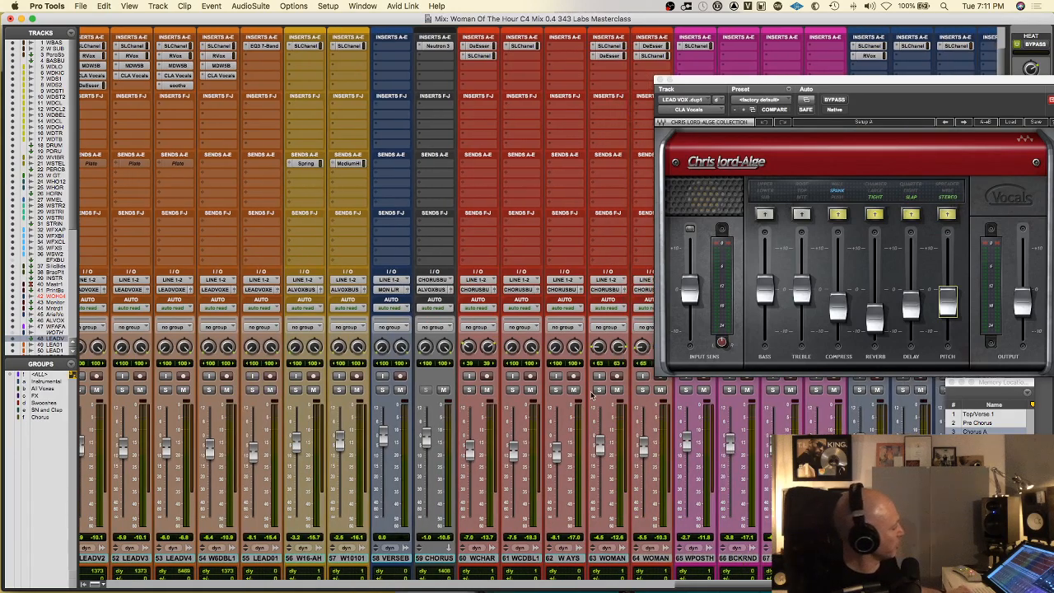
scroll(642, 399, right, 1)
key(space)
scroll(685, 405, right, 2)
scroll(636, 433, left, 2)
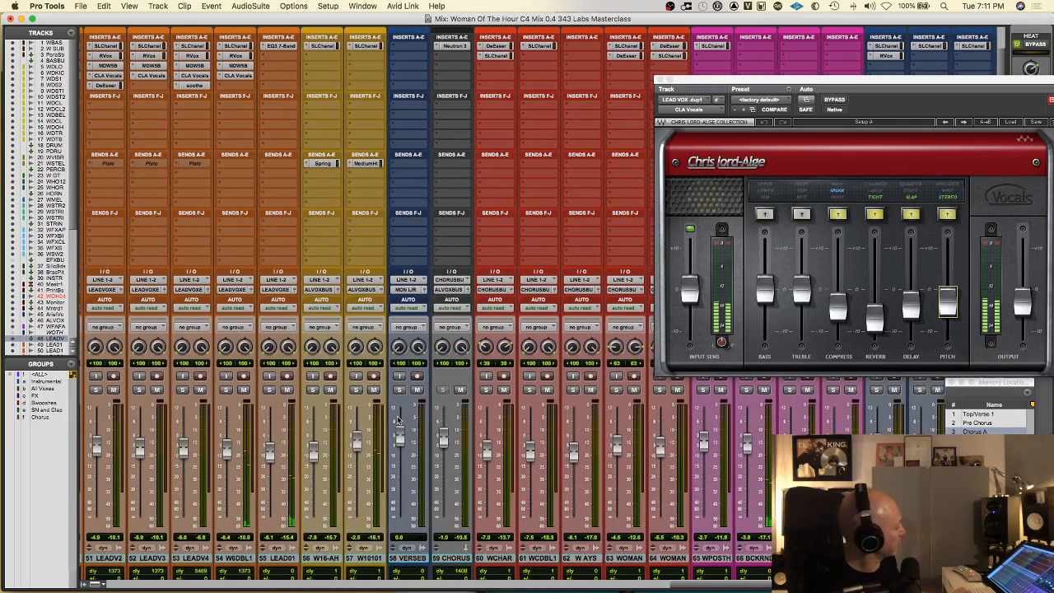
click(357, 391)
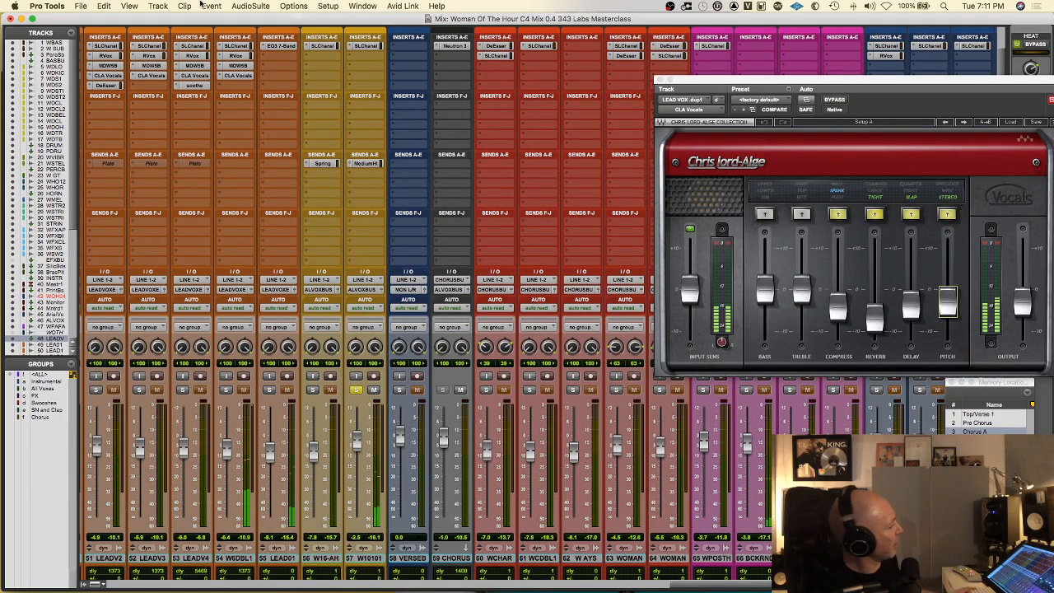
click(368, 46)
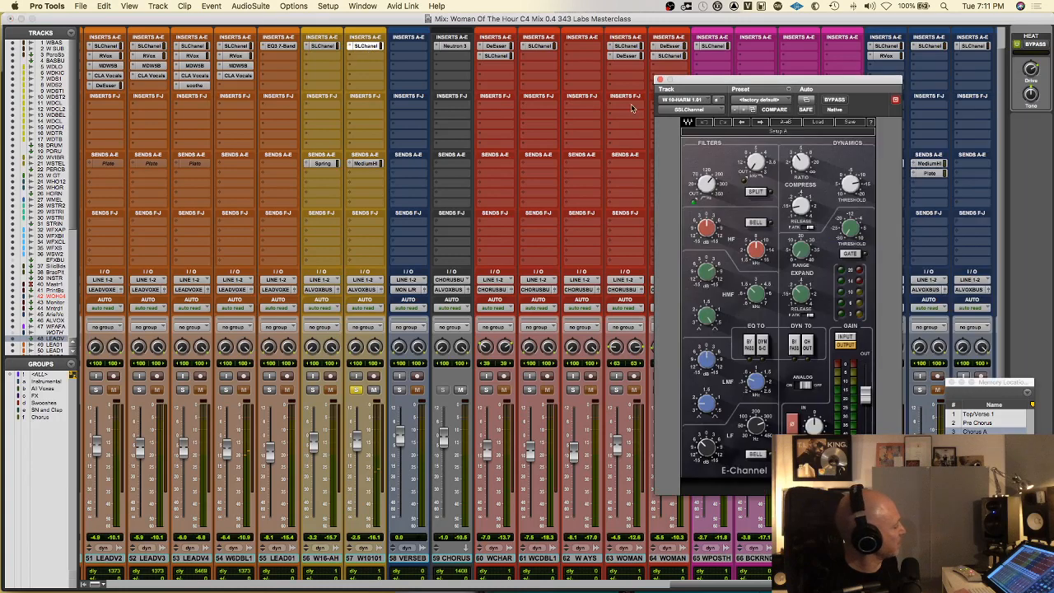
drag(721, 84, 674, 88)
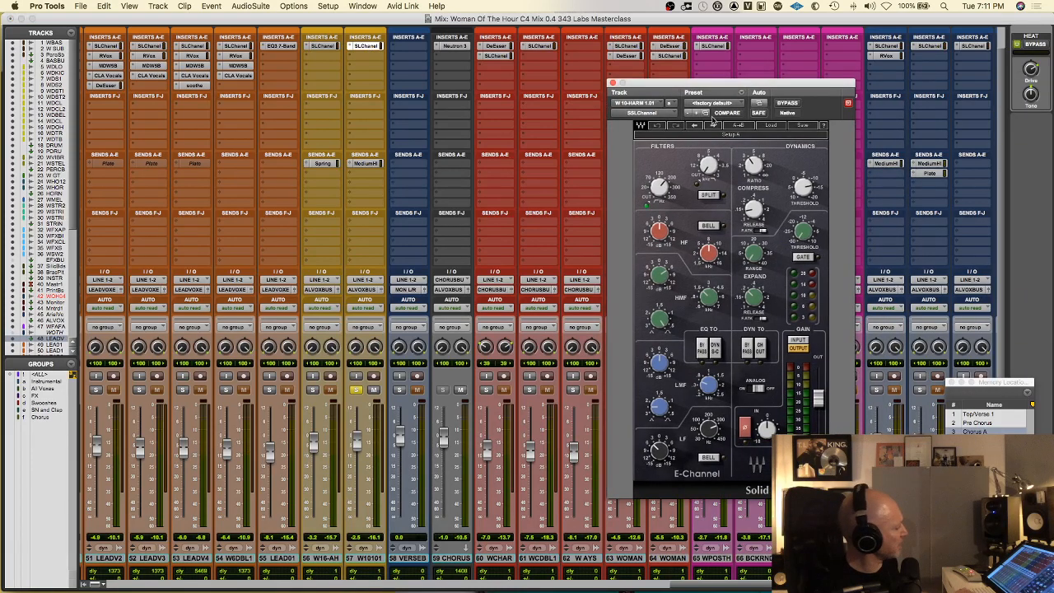
Bypass SSLChannel and the Medium Hall send on W 10-HARM 1.01, auditioning the harmony both in and out of solo.
click(787, 103)
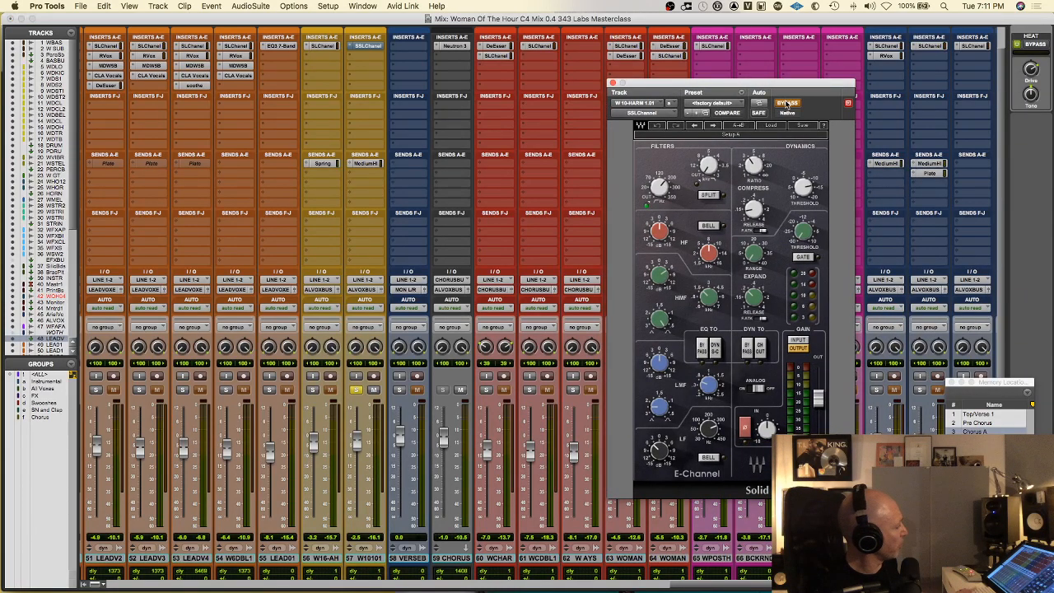
click(375, 165)
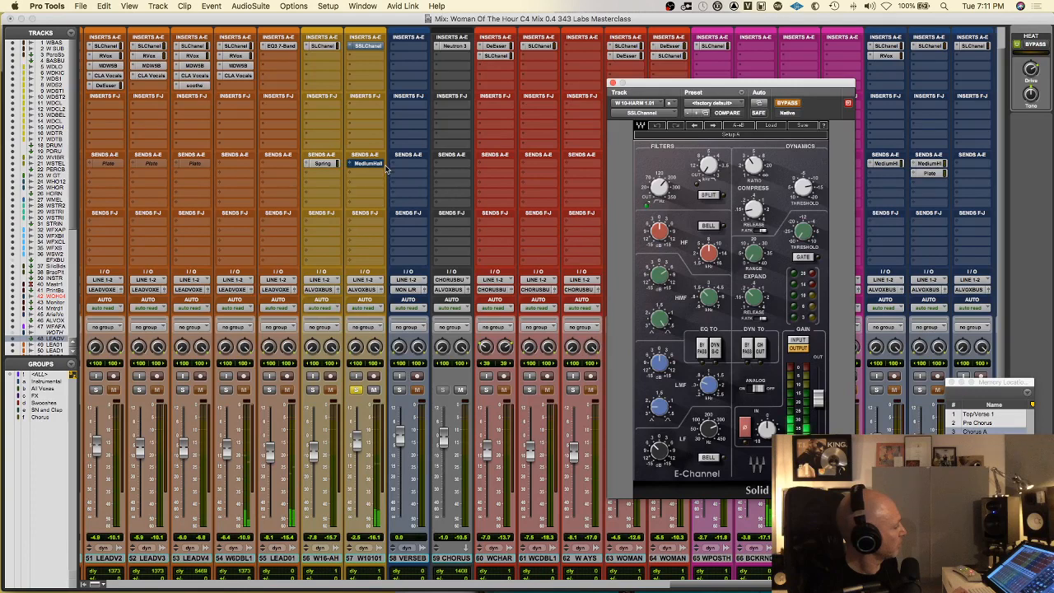
click(354, 389)
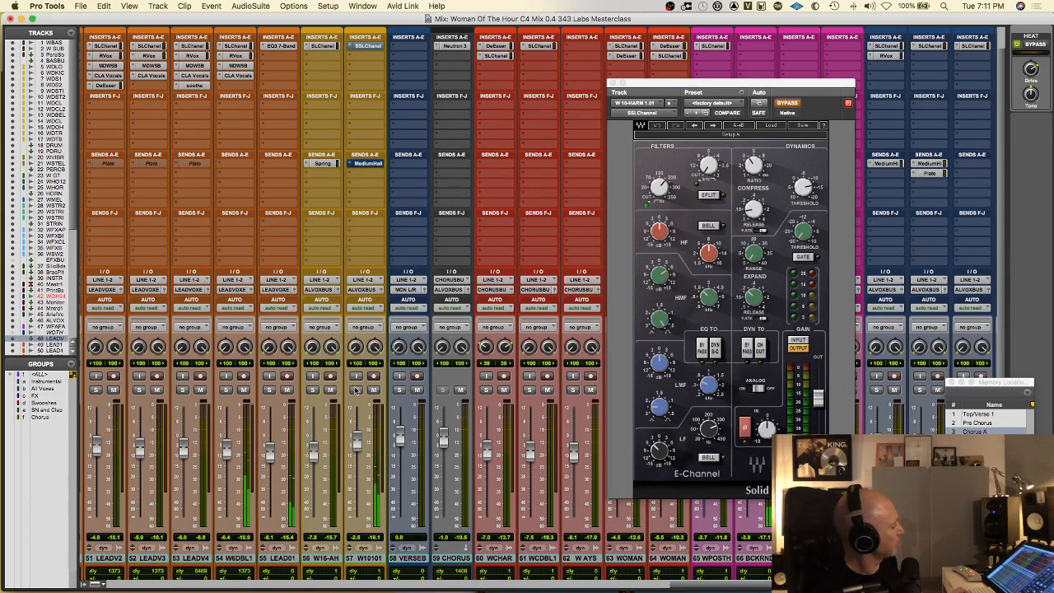
click(375, 47)
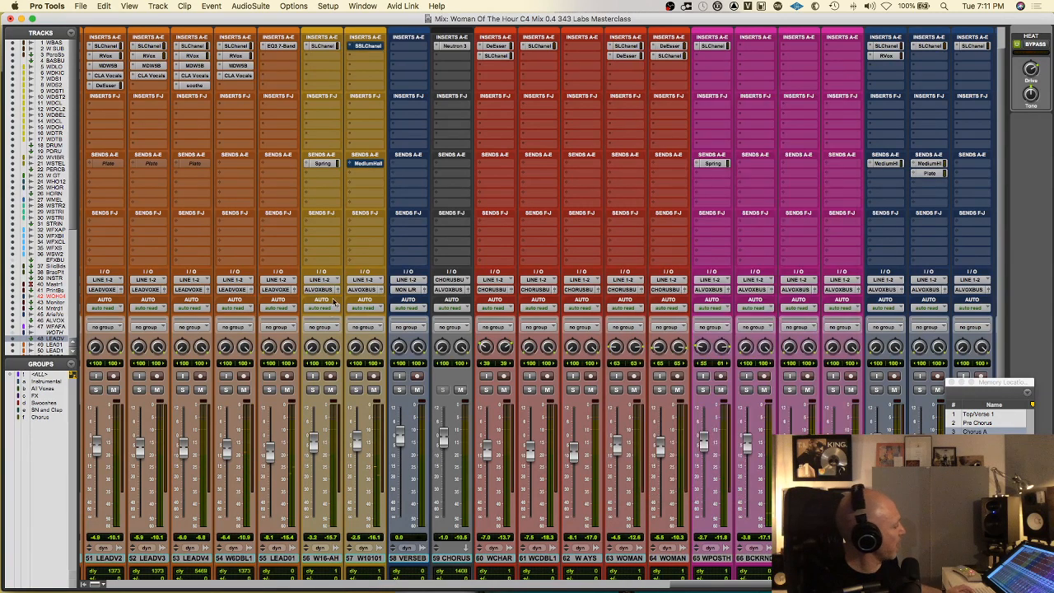
click(356, 388)
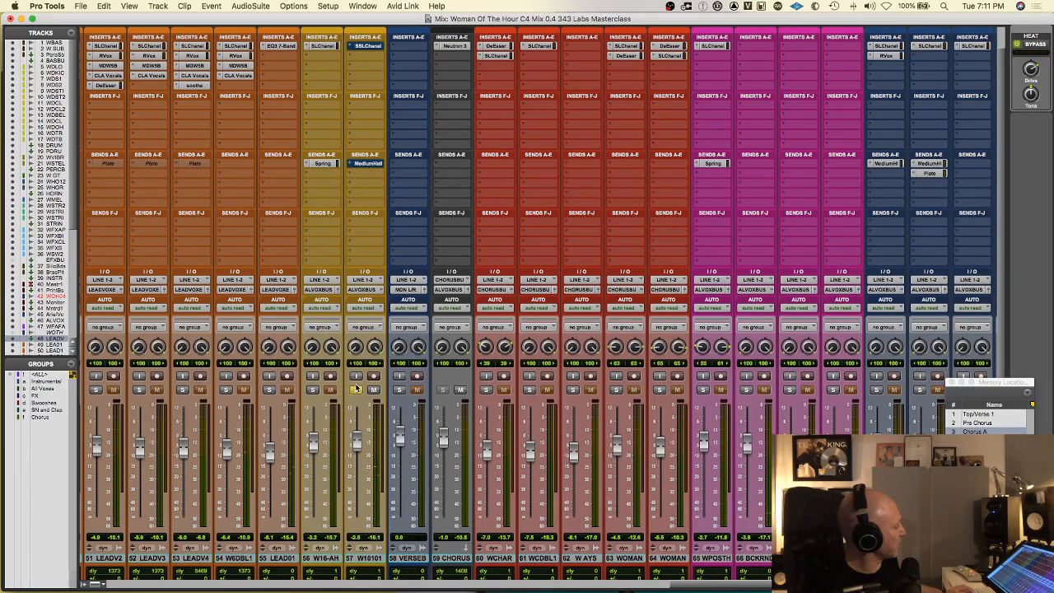
Compare the soloed W 10-HARM 1.01 with SSLChannel active and bypassed during playback, leaving the plug-in active.
click(370, 46)
click(787, 105)
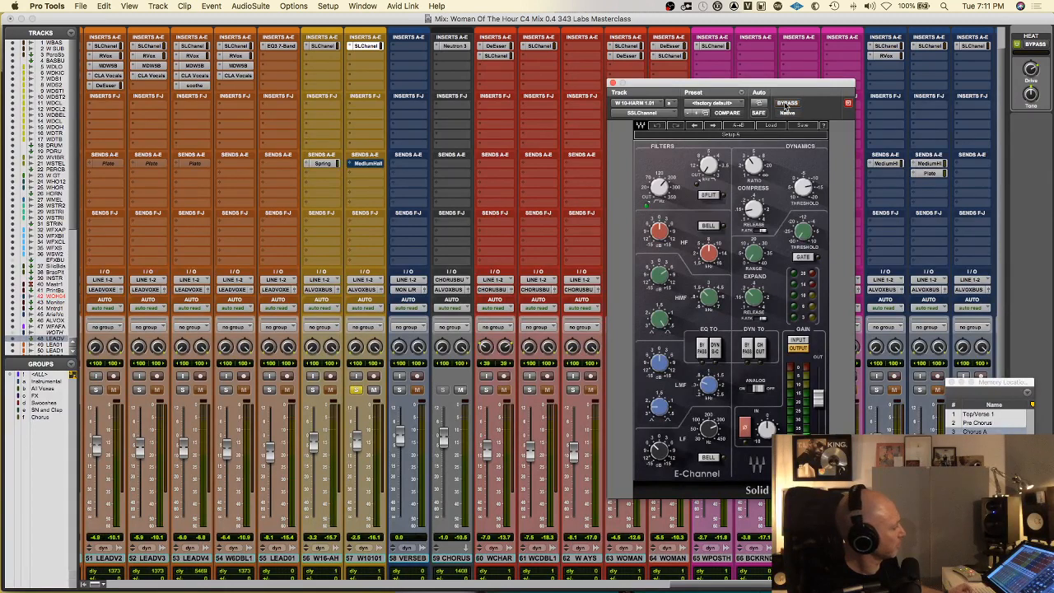
click(787, 105)
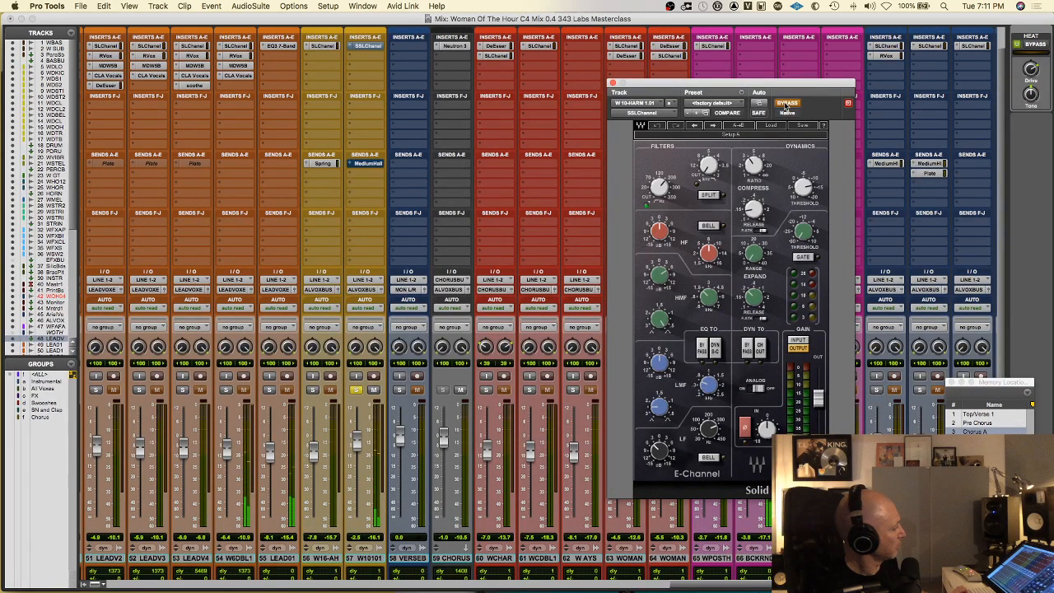
click(788, 105)
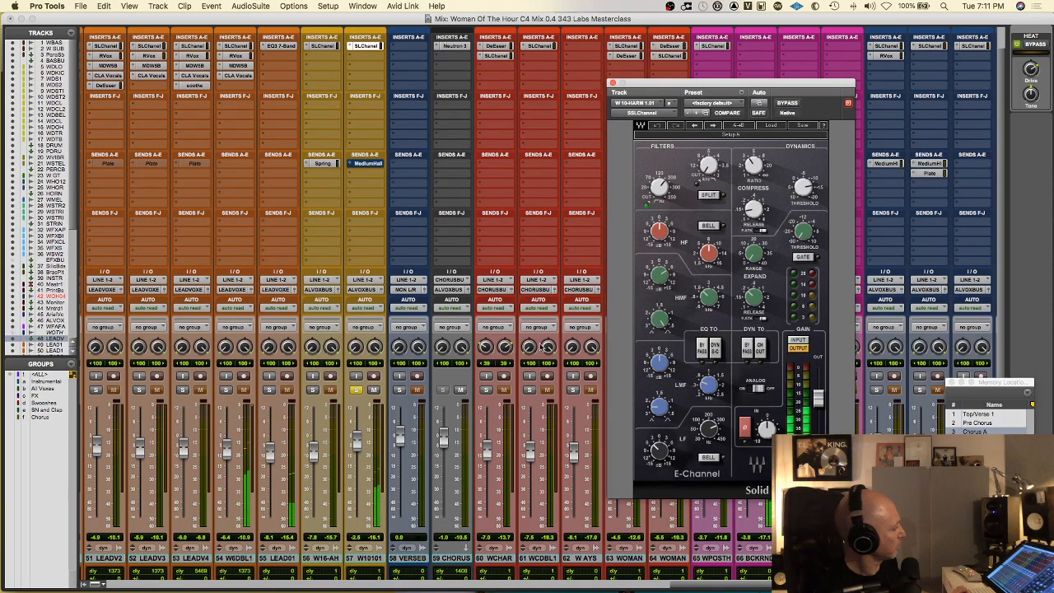
Reactivate and open the Medium Hall send on W 10-HARM 1.01, and inspect the ValhallaVintageVerb on the Medium Hall return.
click(369, 163)
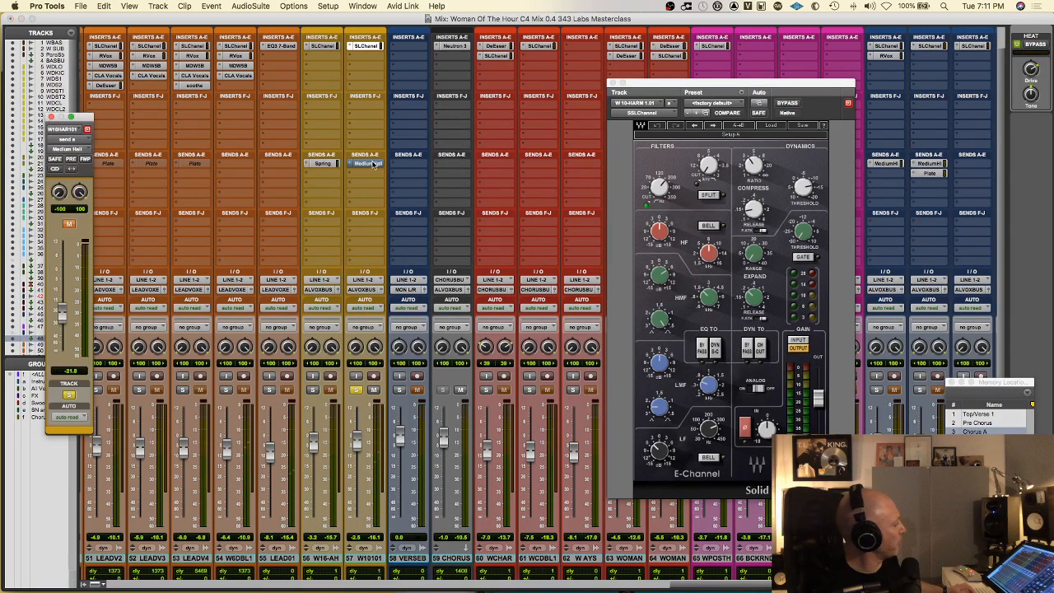
scroll(383, 244, right, 6)
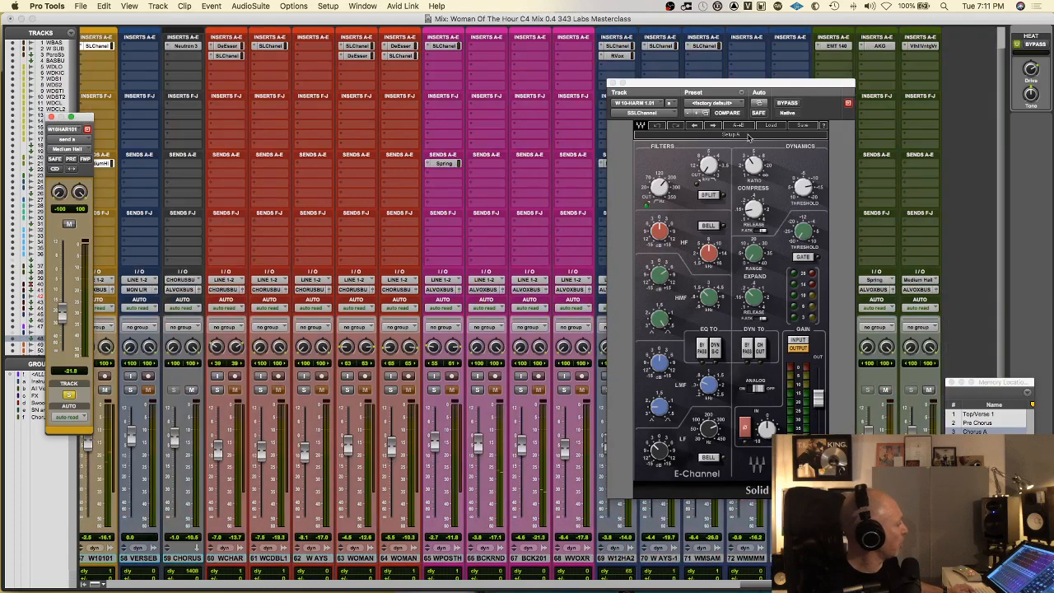
click(918, 46)
drag(883, 92, 795, 193)
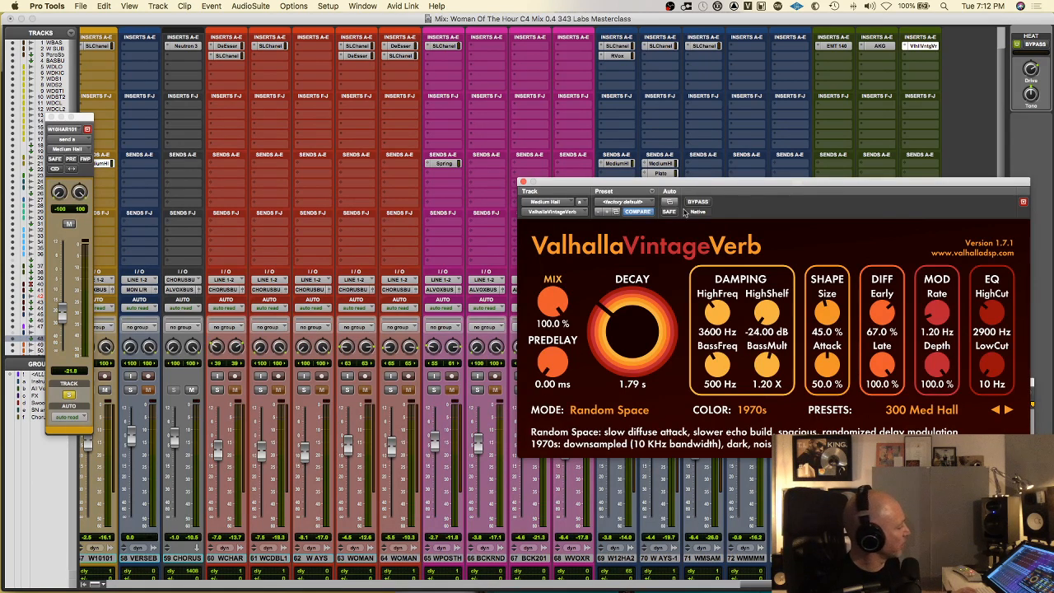
Set the Medium Hall send on W 10-HARM 1.01 to 0.0 dB pre-fader and mute the track to isolate its reverb.
scroll(347, 308, left, 5)
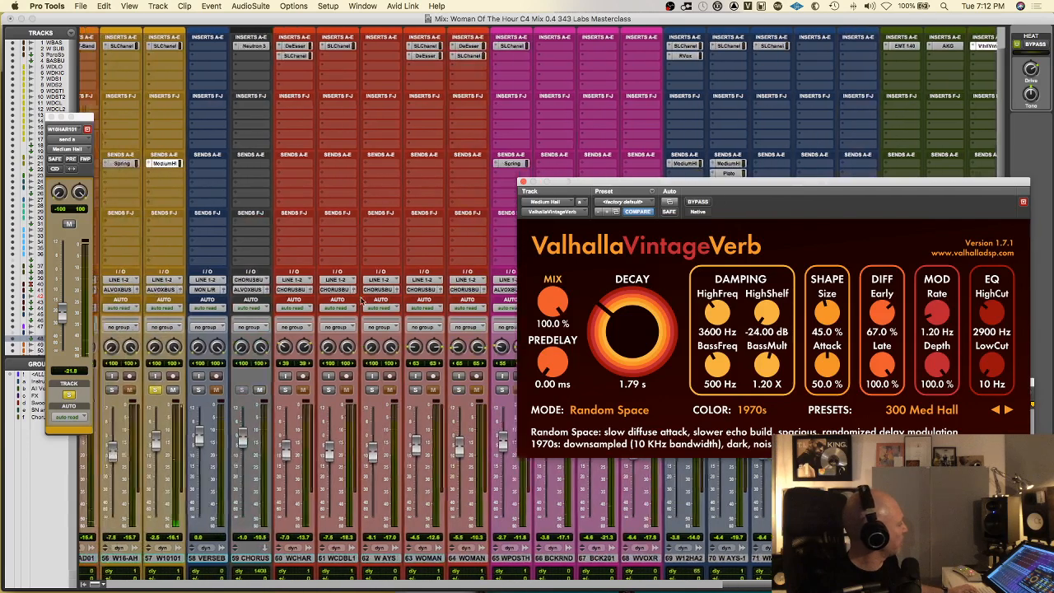
scroll(347, 308, left, 1)
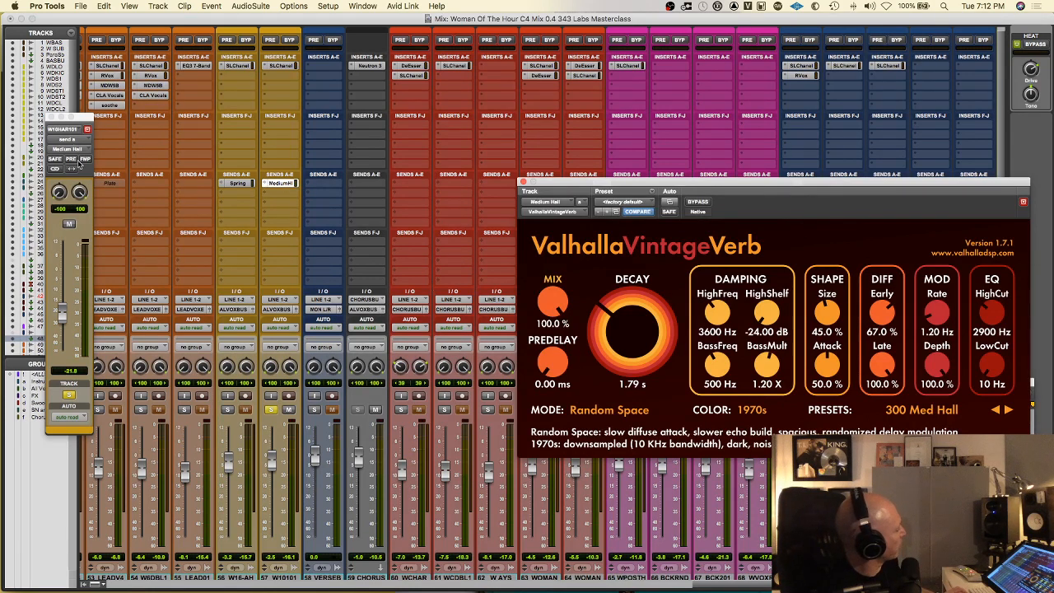
drag(78, 115, 495, 84)
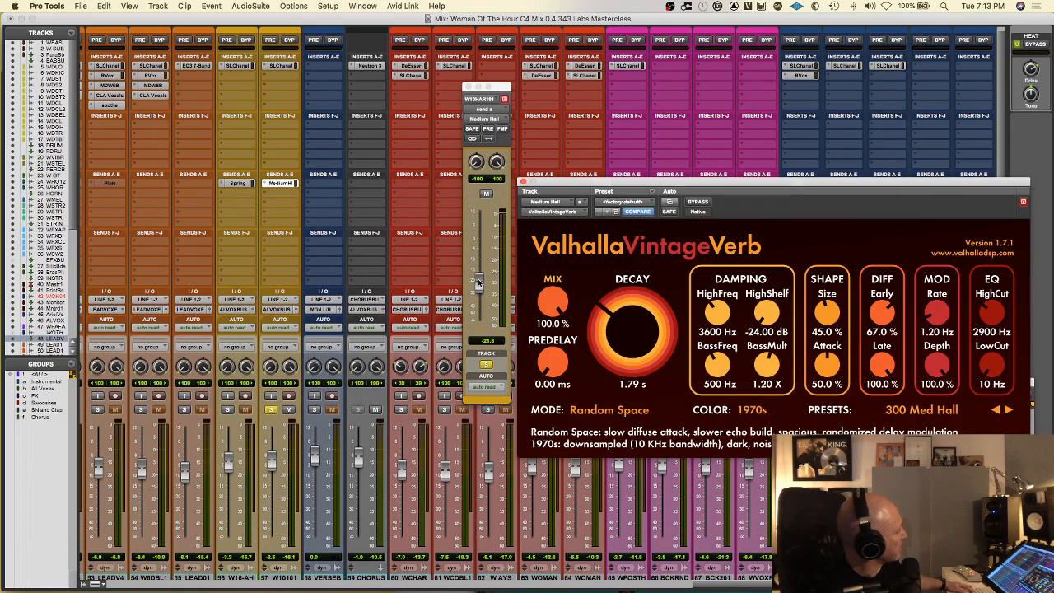
alt+click(478, 283)
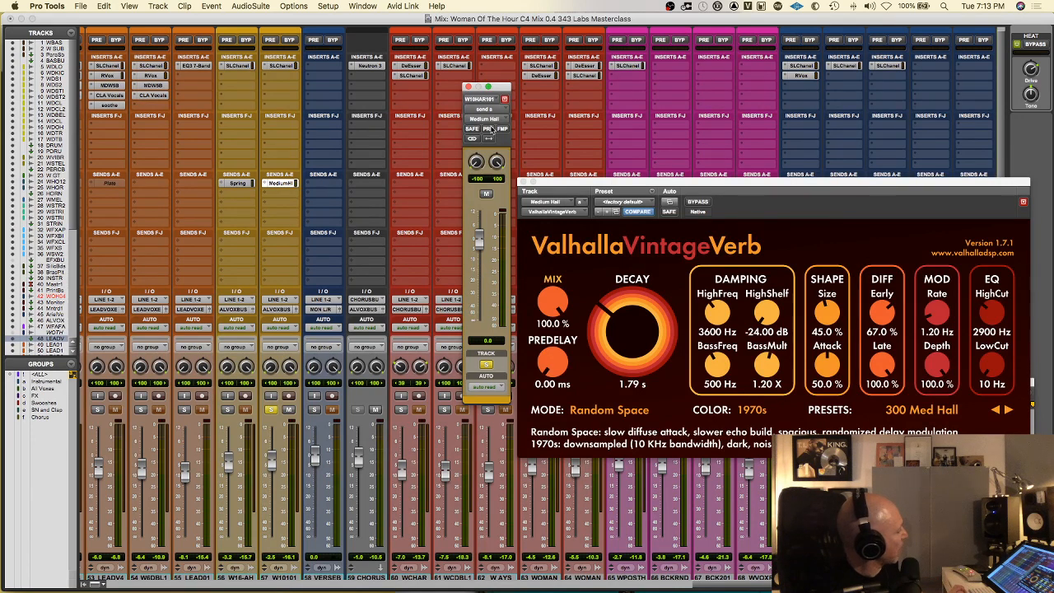
click(491, 129)
click(289, 413)
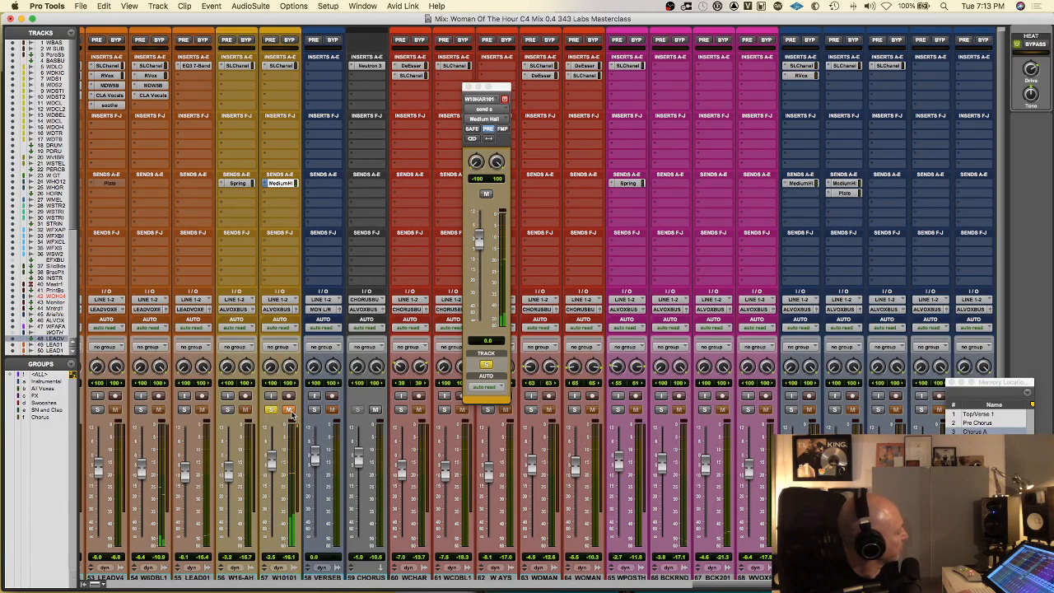
Audition the Medium Hall ValhallaVintageVerb with its Decay raised to 29.46 s, and bring the Decay back down to 1.78 s.
scroll(289, 414, right, 3)
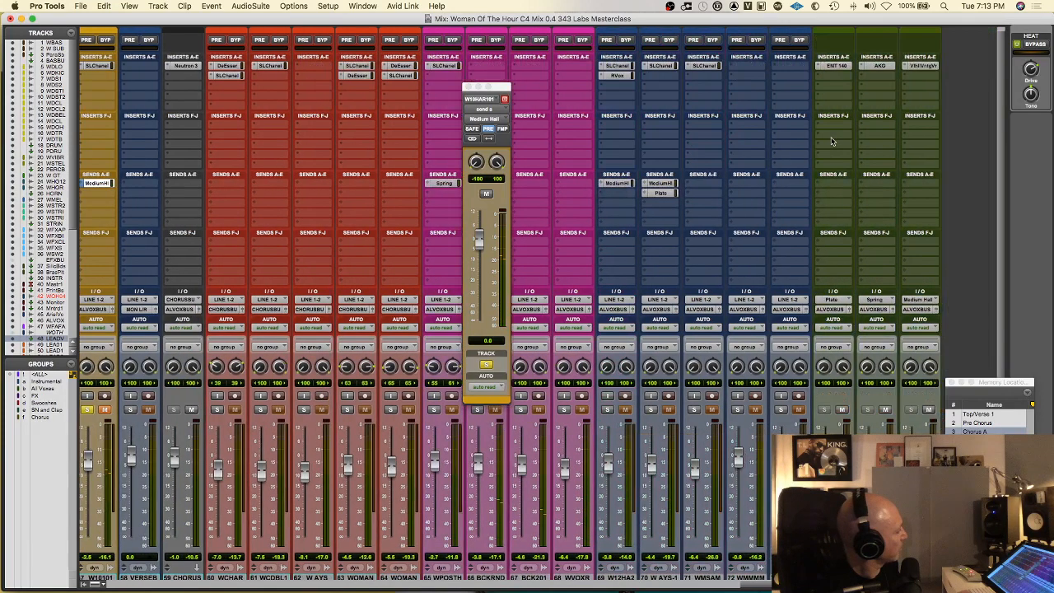
click(921, 65)
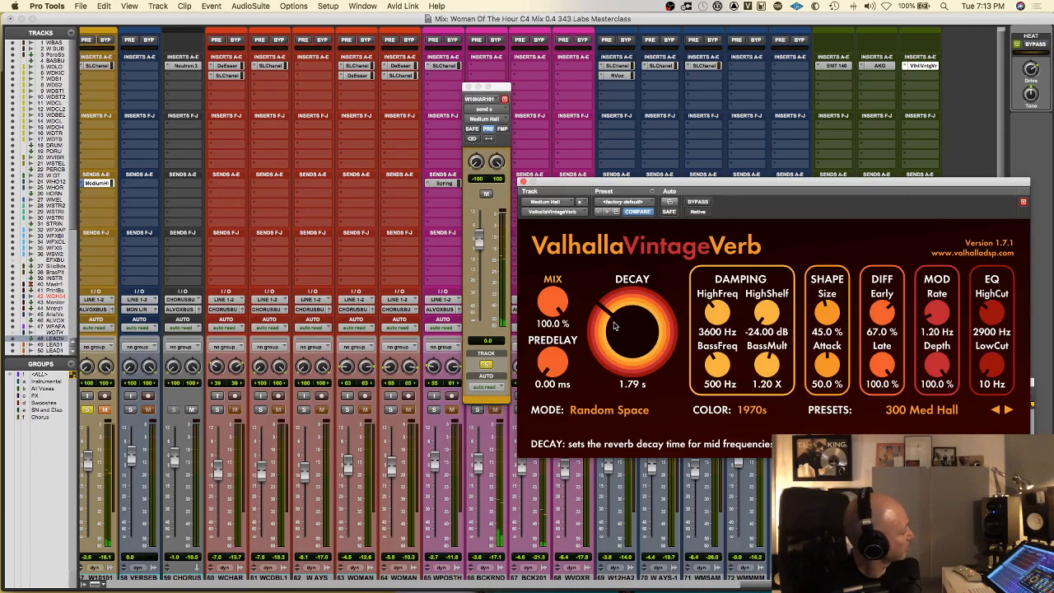
drag(613, 326, 640, 259)
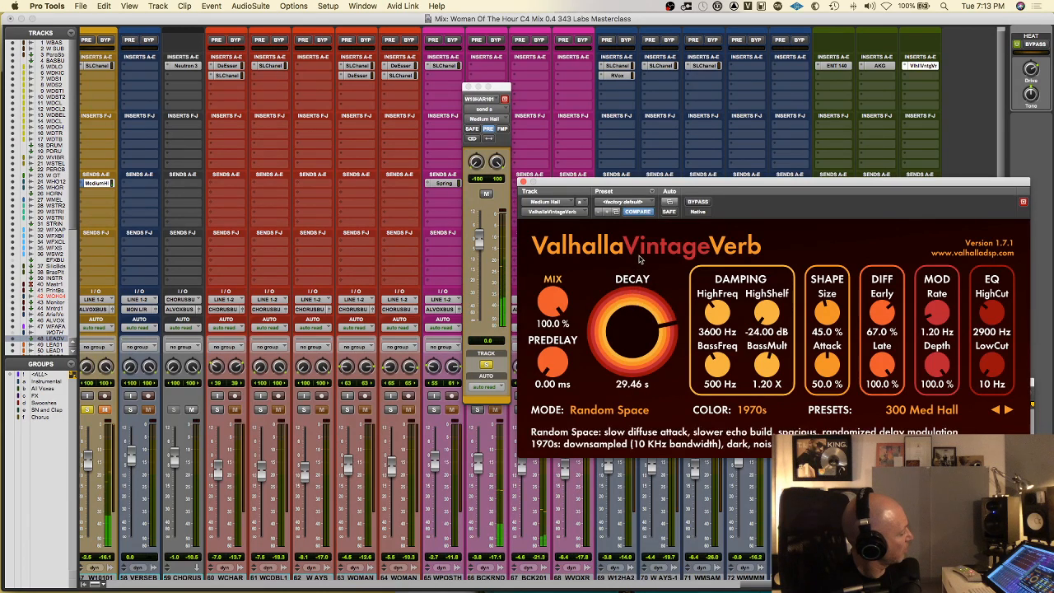
drag(641, 303, 624, 333)
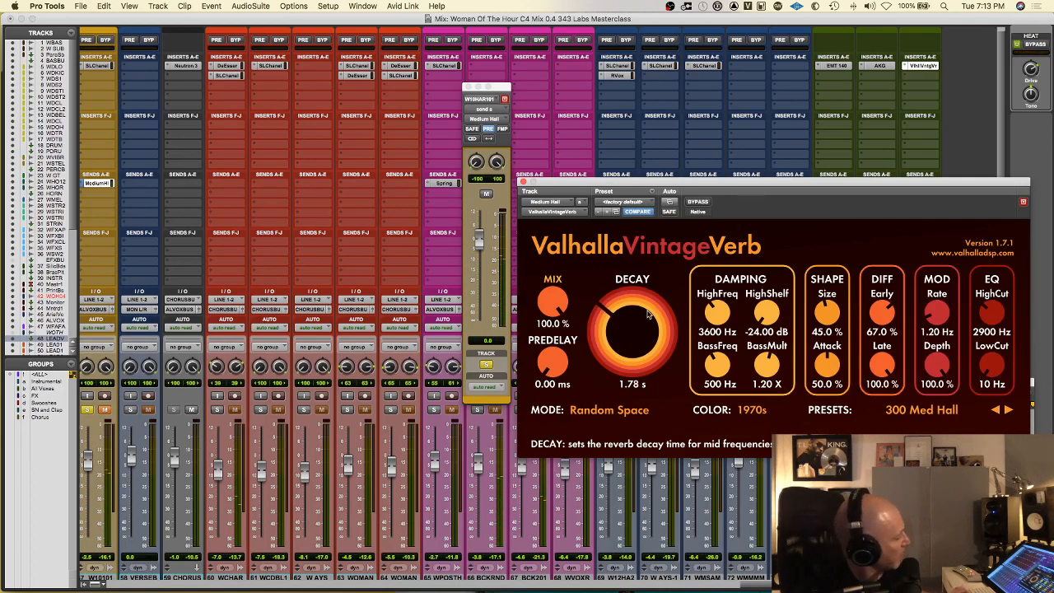
Try to set the Medium Hall reverb's Decay to 1.9 s by entering a numeric value.
click(623, 387)
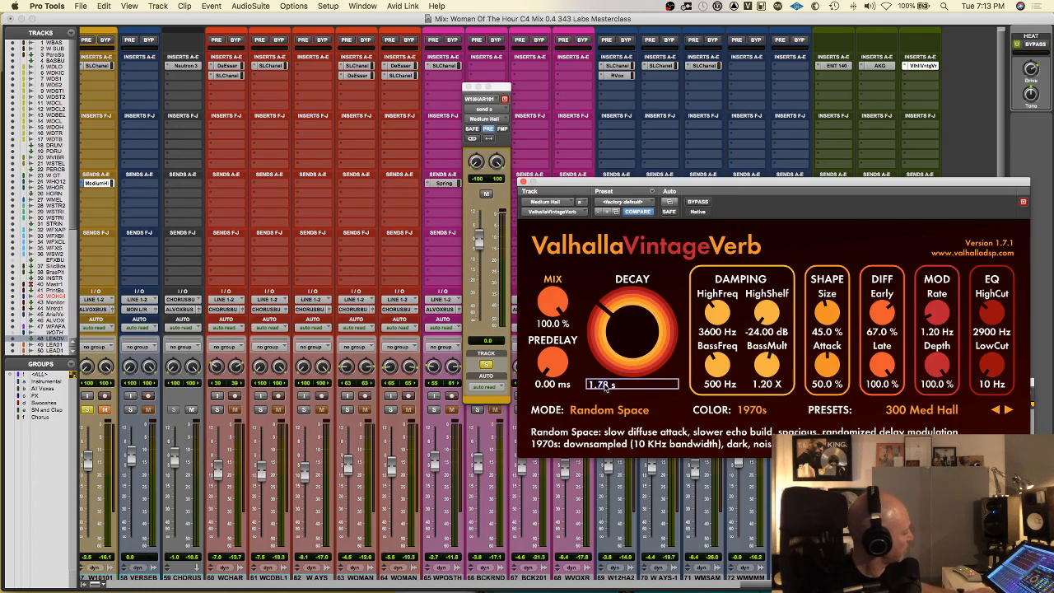
text(1.9)
key(Return)
click(636, 408)
click(685, 334)
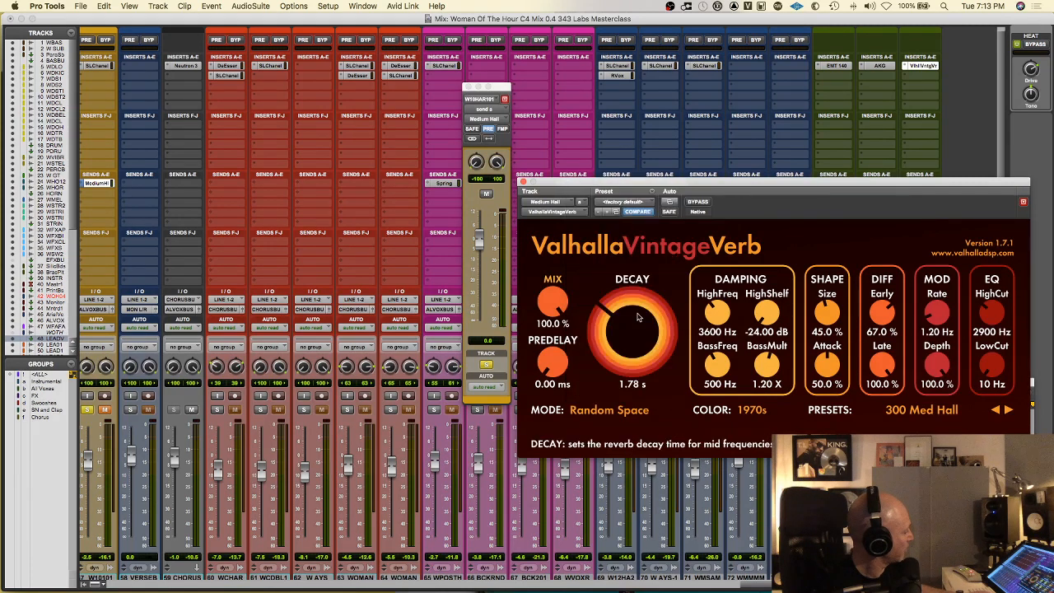
drag(610, 319, 610, 321)
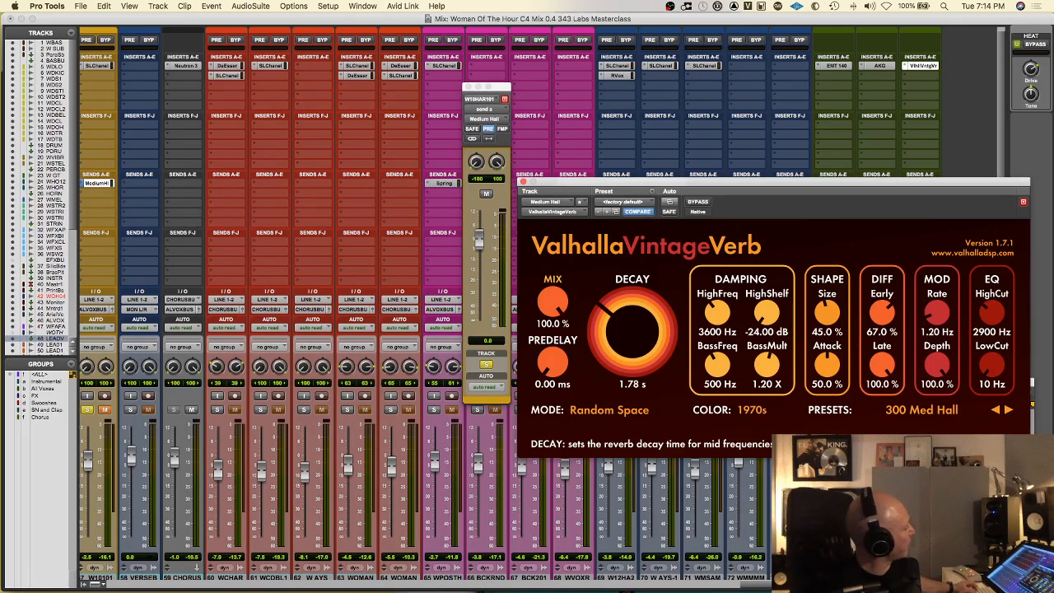
Return the Medium Hall send to post-fader at -21.8 dB, close the reverb, and unmute and unsolo W 10-HARM 1.01.
click(490, 128)
click(523, 181)
scroll(284, 437, left, 3)
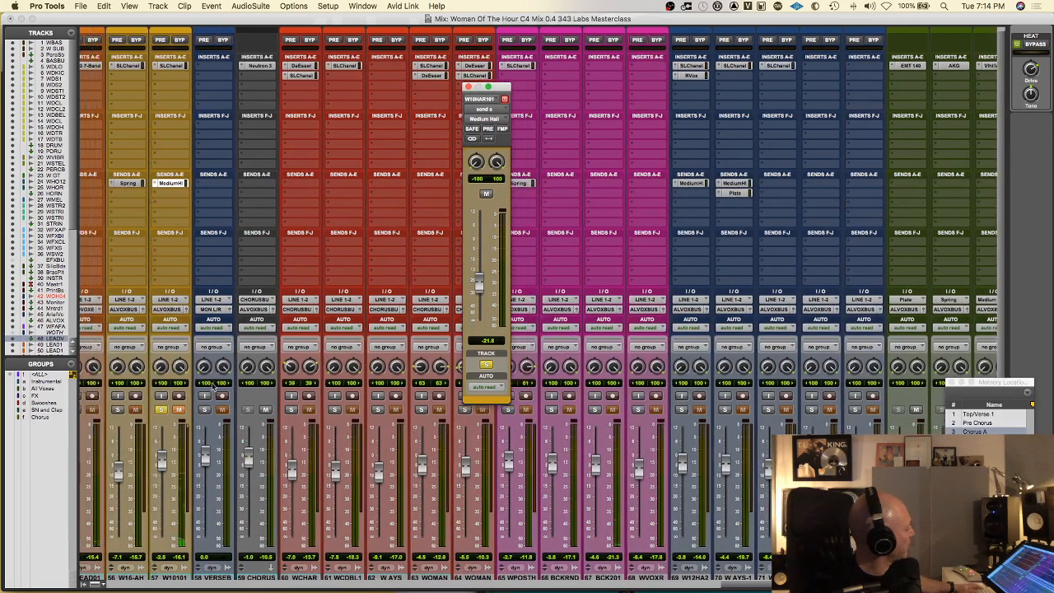
click(176, 411)
click(163, 410)
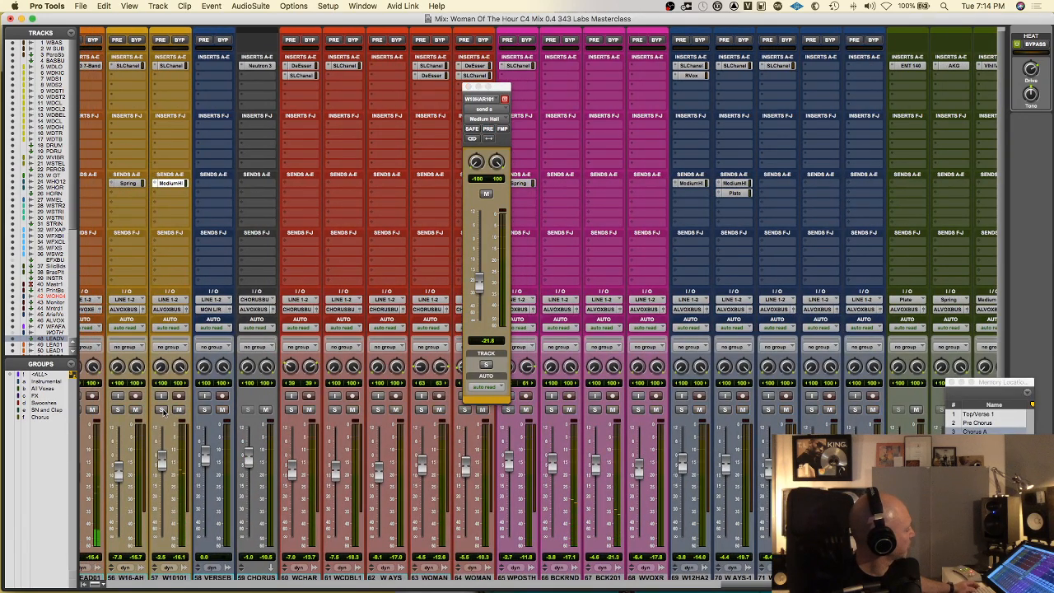
Audition the BCKRND and BCK201 background vocal tracks in solo one after the other, checking the full name of BCKRND.
scroll(340, 458, left, 2)
scroll(340, 458, left, 1)
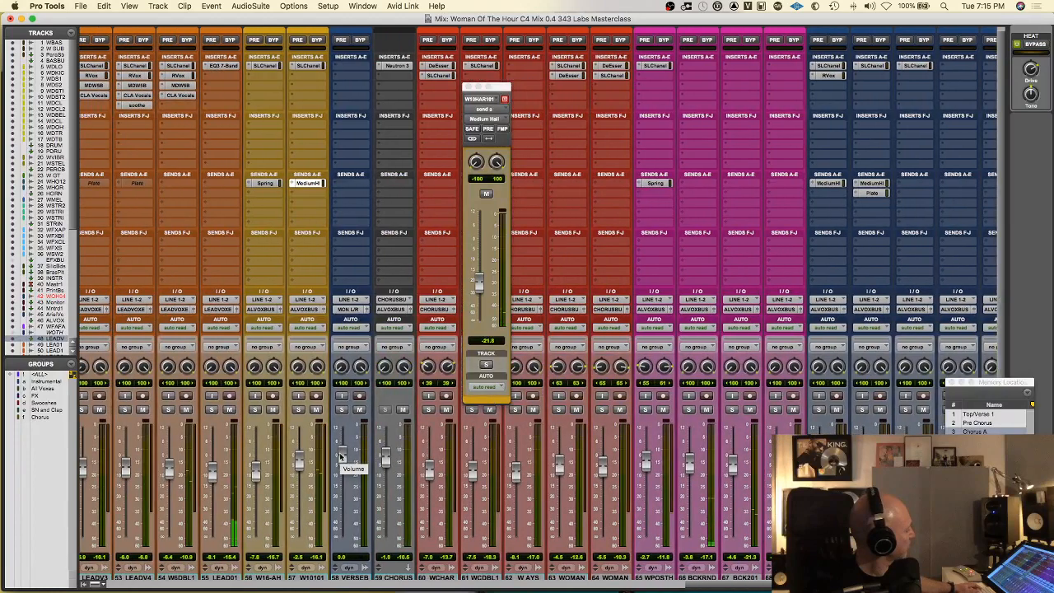
scroll(412, 458, left, 1)
scroll(417, 458, right, 1)
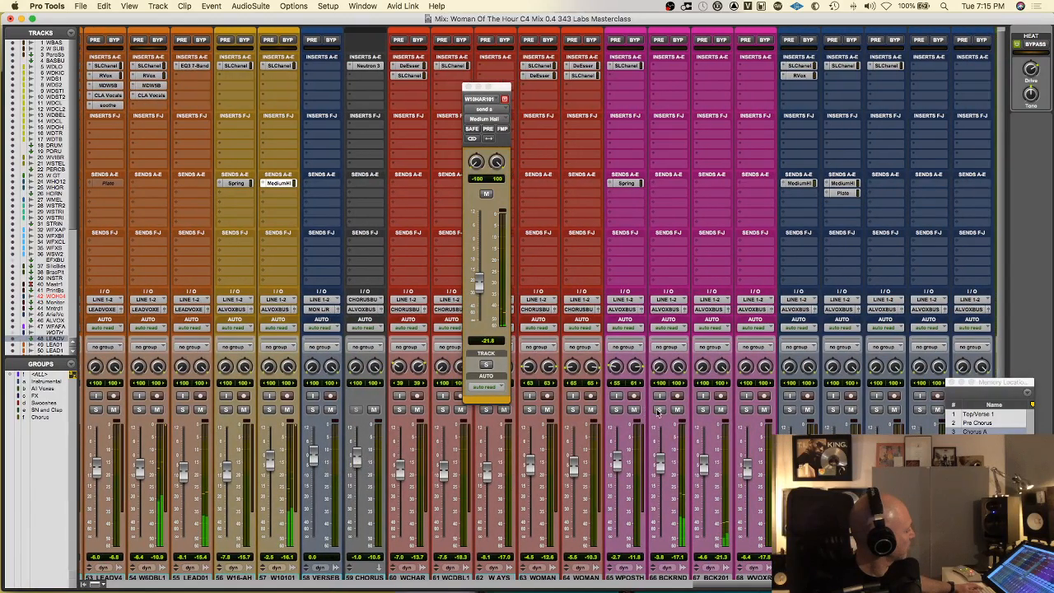
click(660, 409)
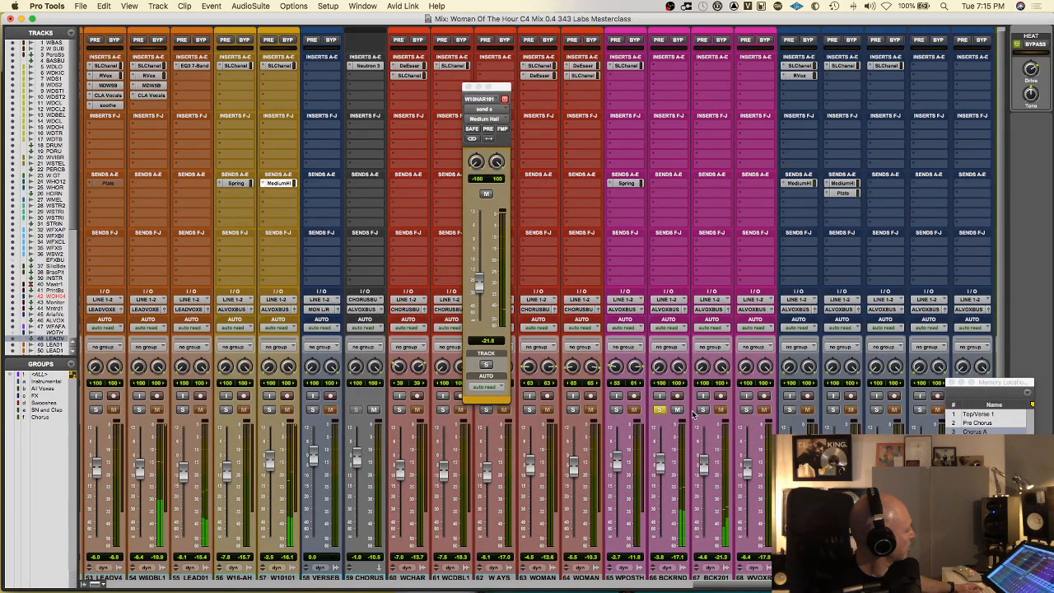
scroll(684, 500, down, 1)
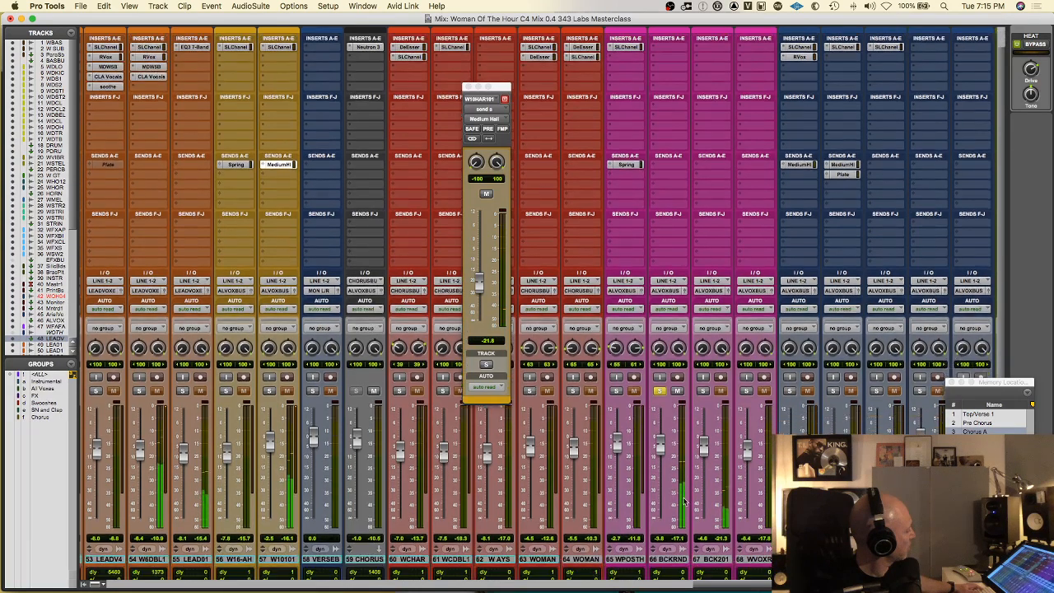
double_click(675, 560)
key(Return)
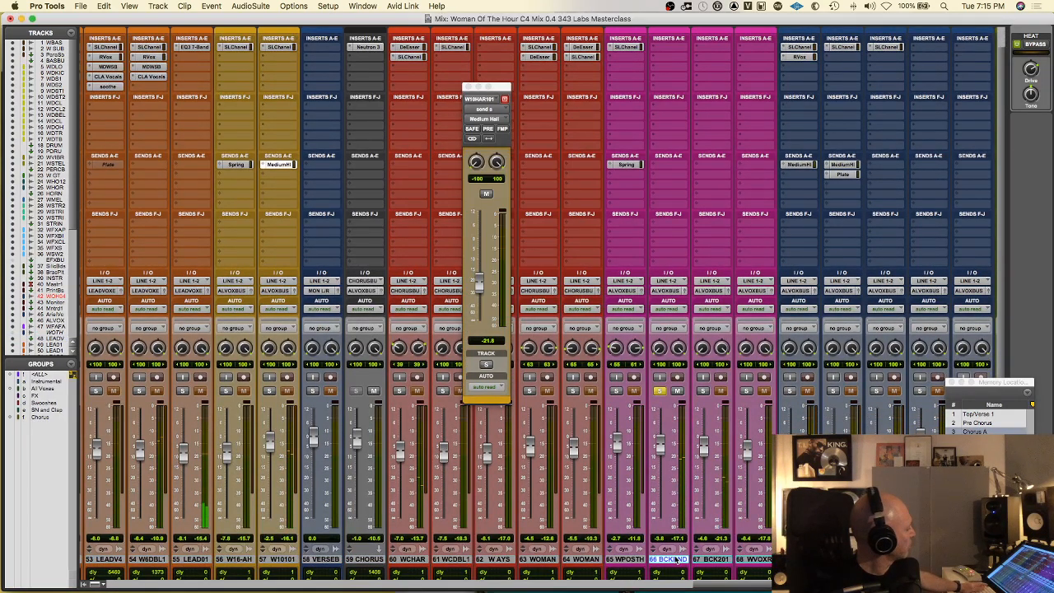
click(658, 392)
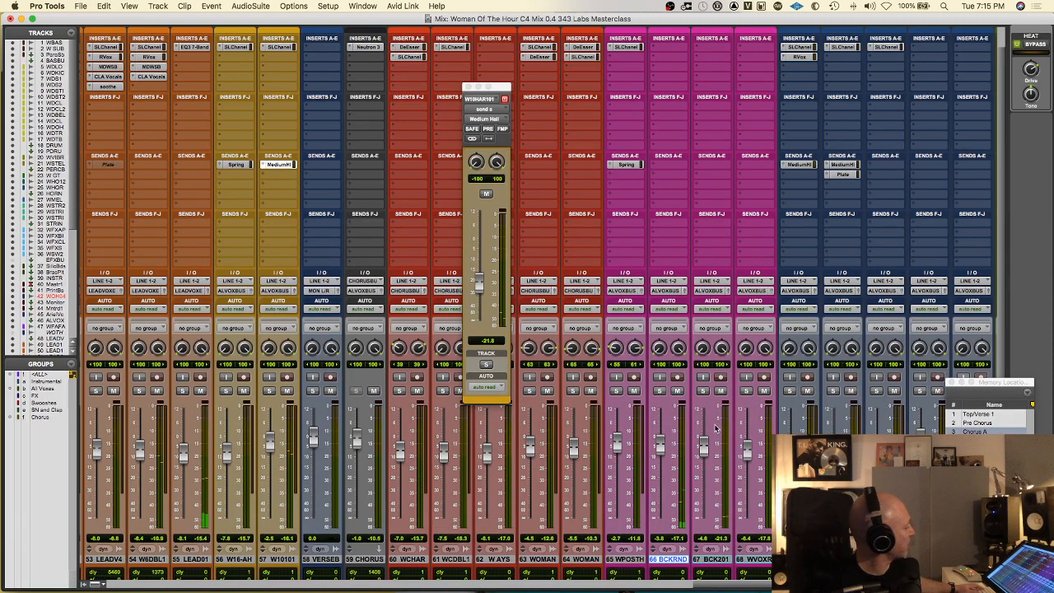
click(703, 391)
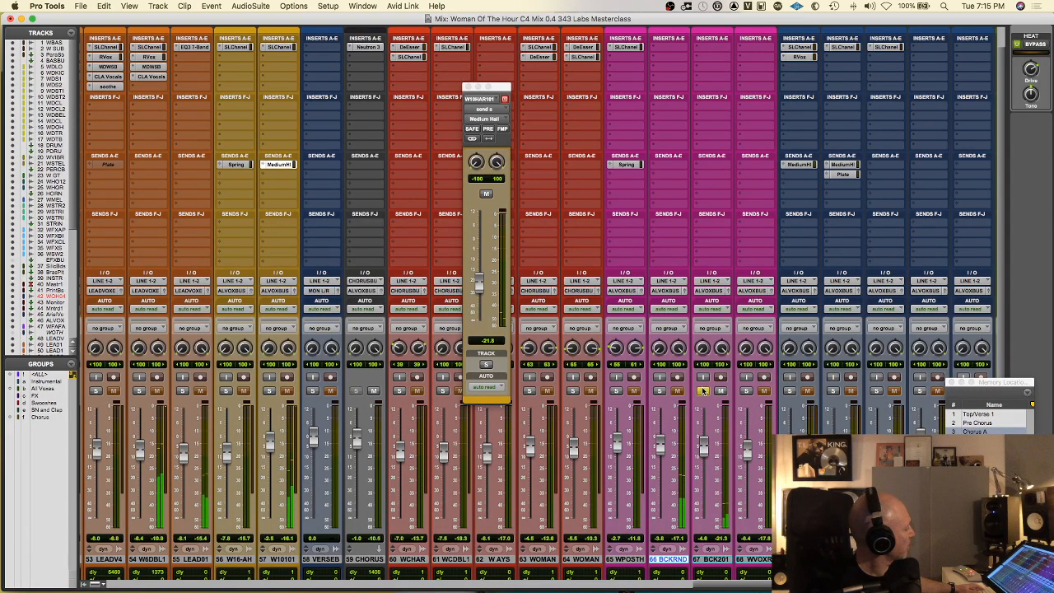
click(703, 391)
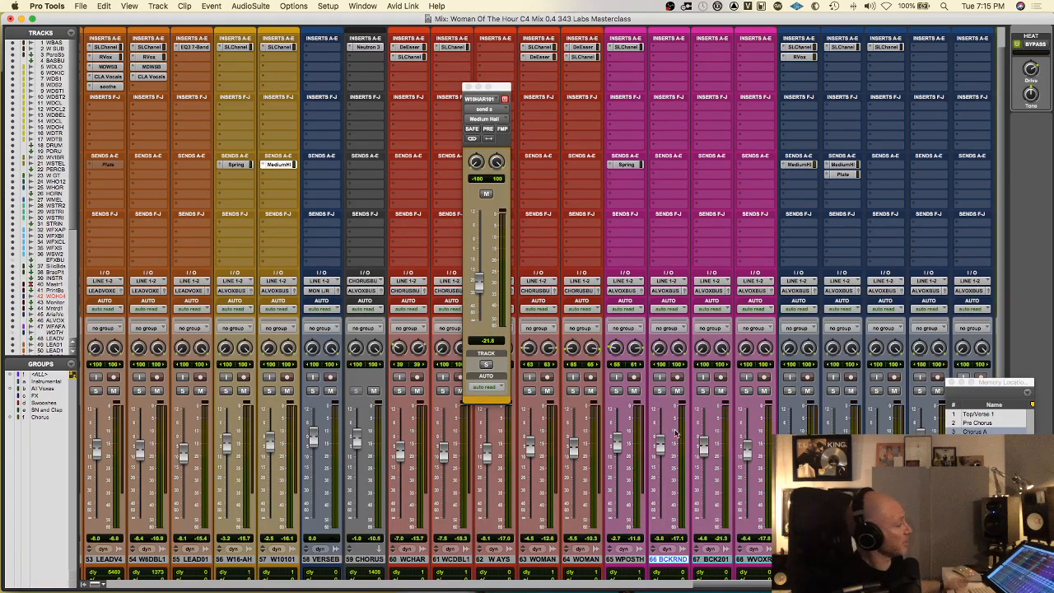
Reopen the ValhallaVintageVerb on the Medium Hall return to review its reverb settings.
scroll(676, 434, right, 5)
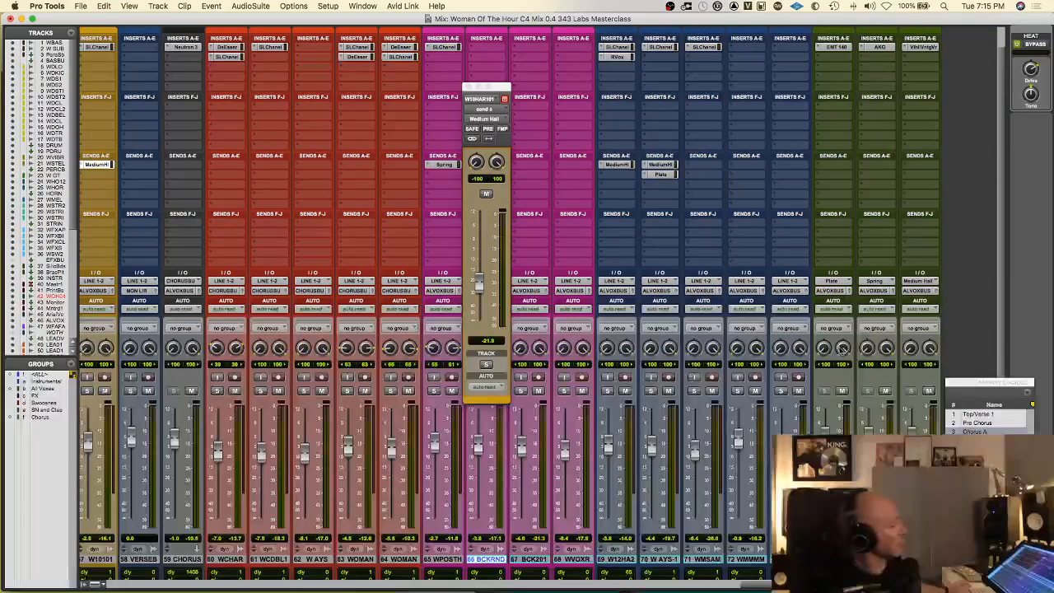
click(922, 47)
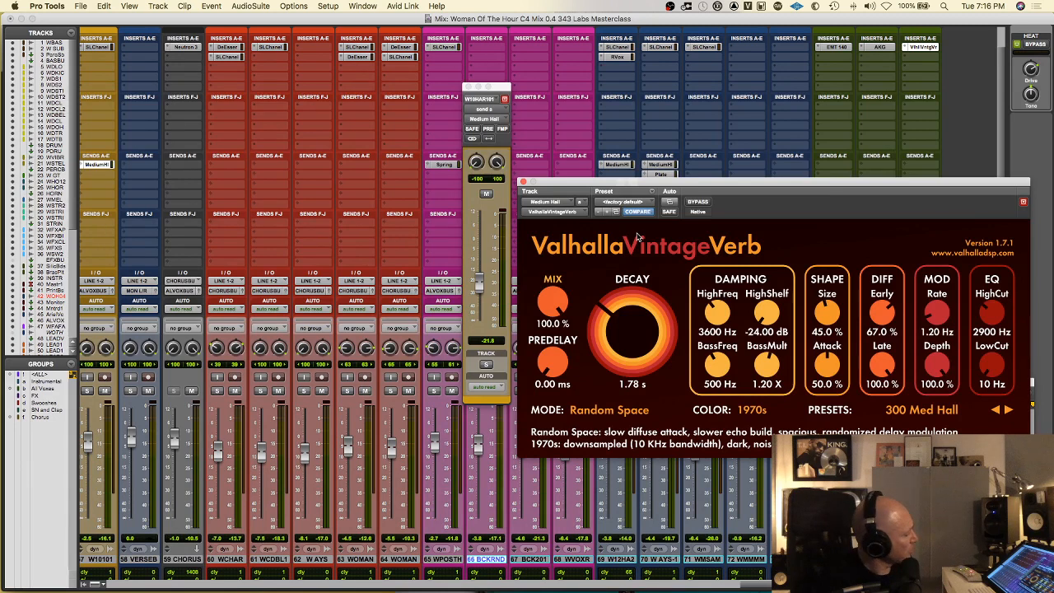
Close the Medium Hall reverb and recall the Chorus A memory location.
click(522, 182)
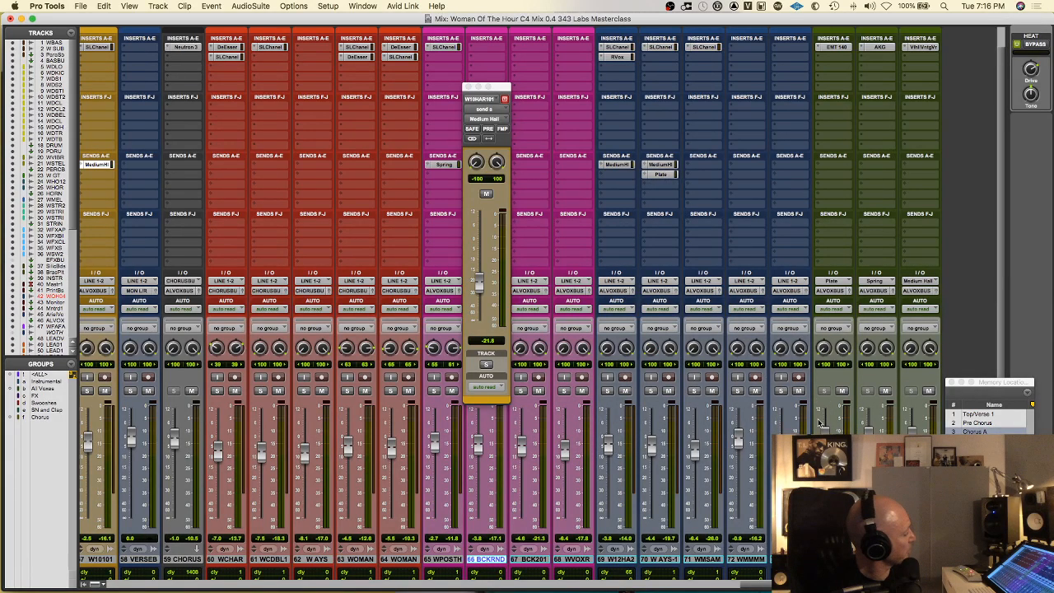
scroll(819, 422, left, 10)
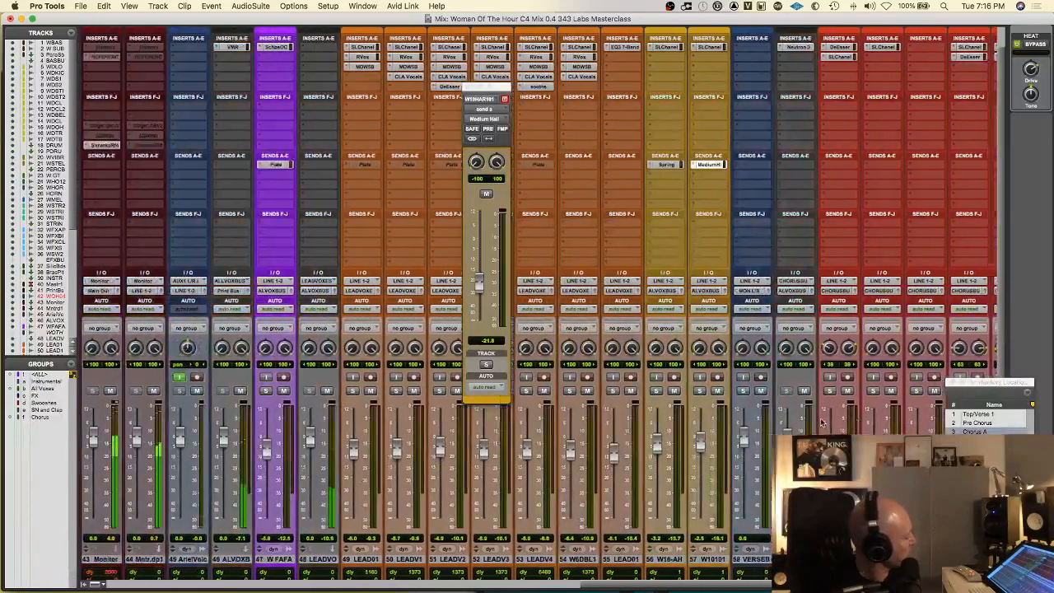
scroll(820, 423, left, 4)
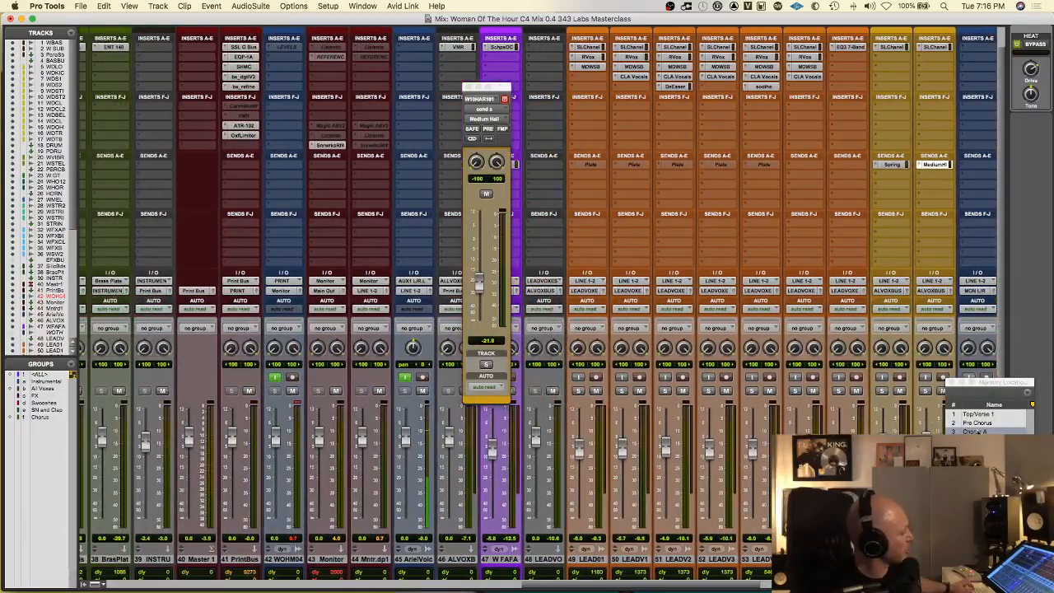
click(977, 431)
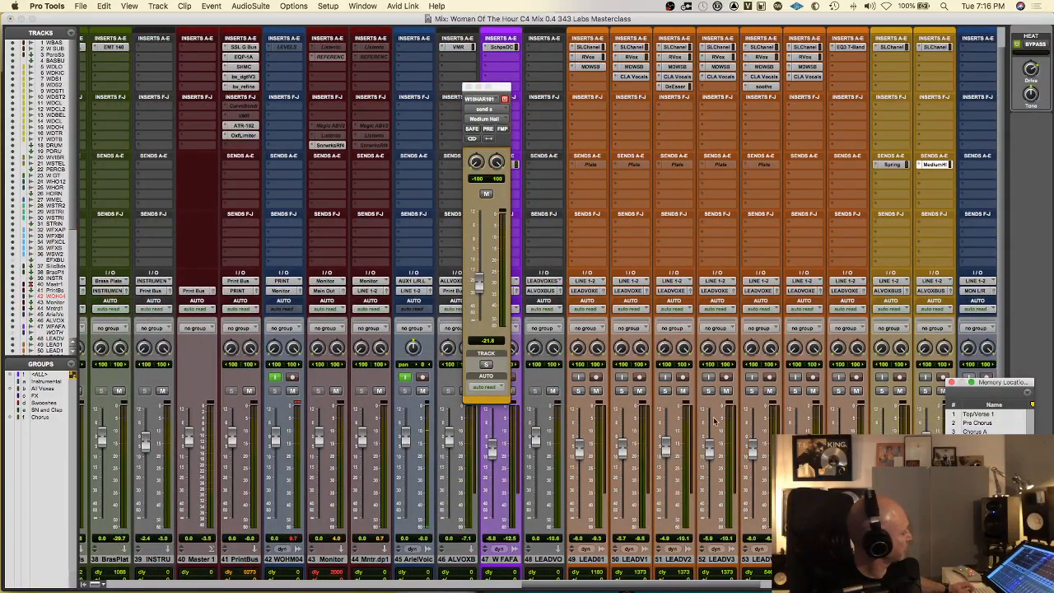
Unmute the string bus, WMELO, horn bus and W GT tracks.
scroll(715, 420, left, 20)
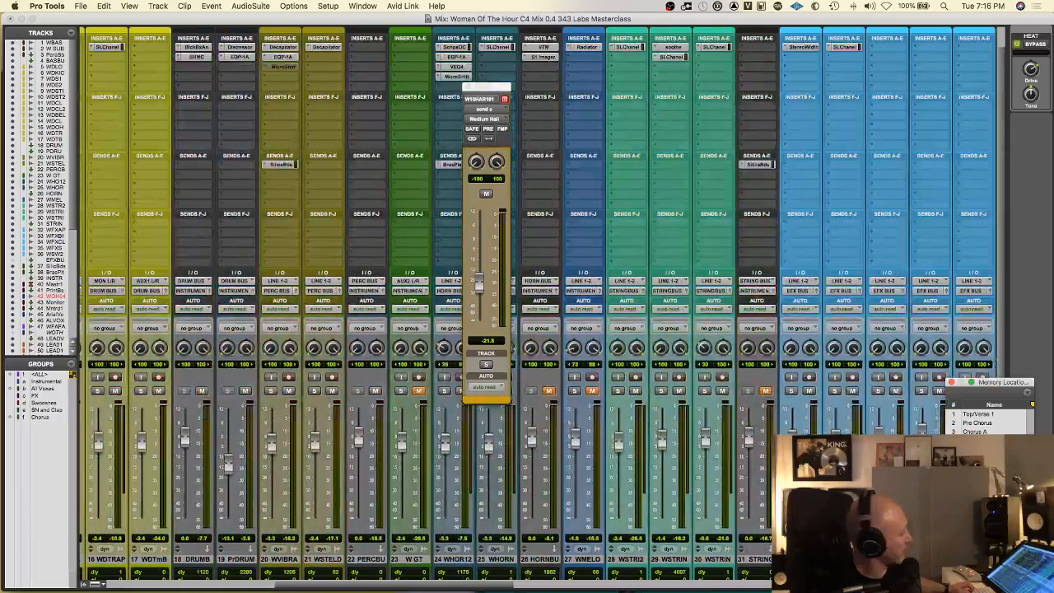
click(766, 391)
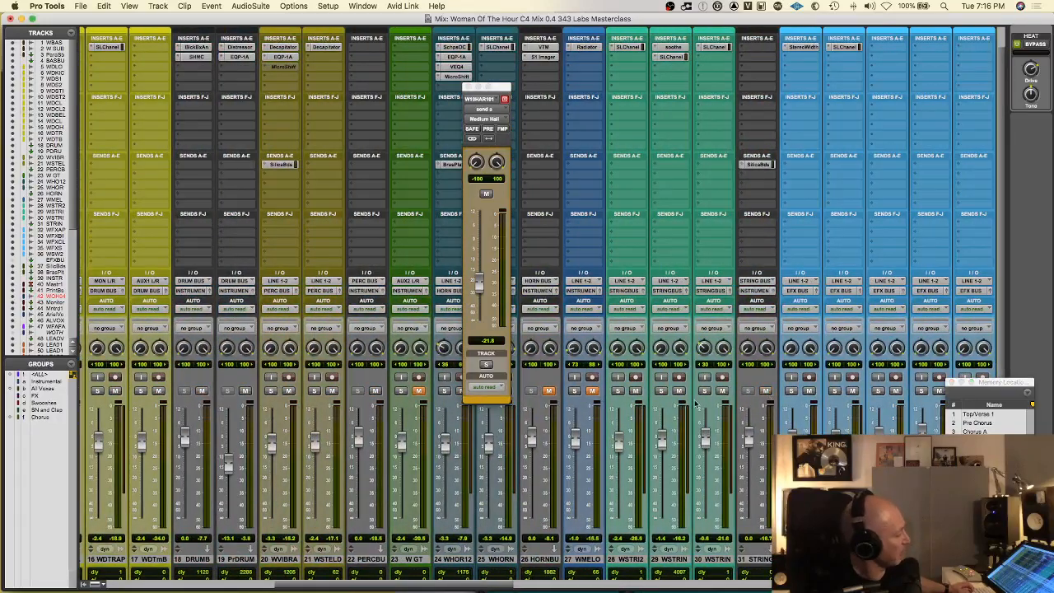
click(592, 391)
click(549, 391)
click(419, 391)
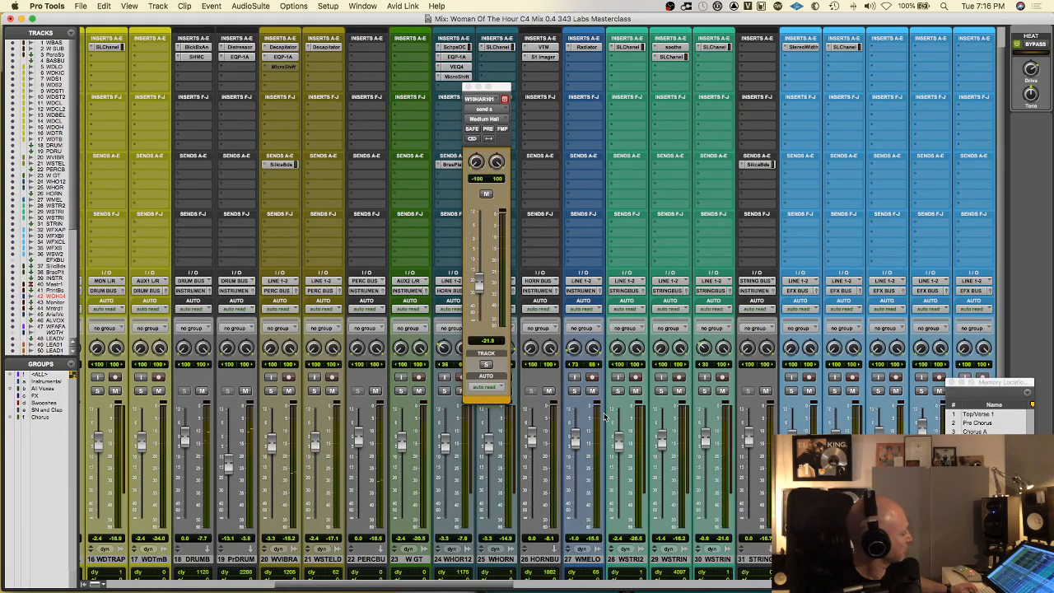
Return to the vocal tracks in the mixer and close the W10HAR101 Medium Hall send window.
scroll(606, 416, right, 10)
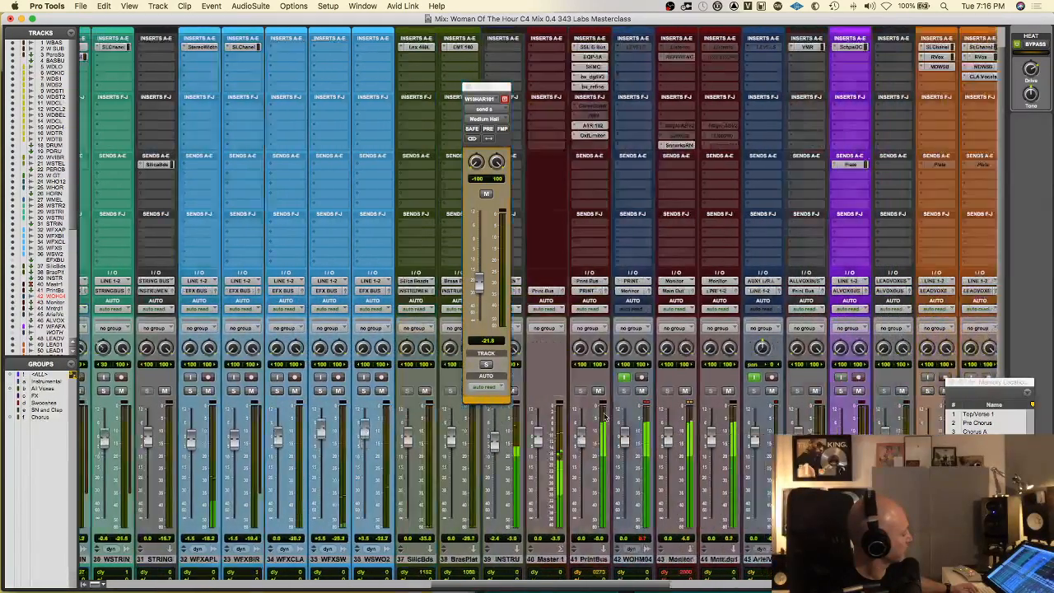
scroll(605, 416, right, 15)
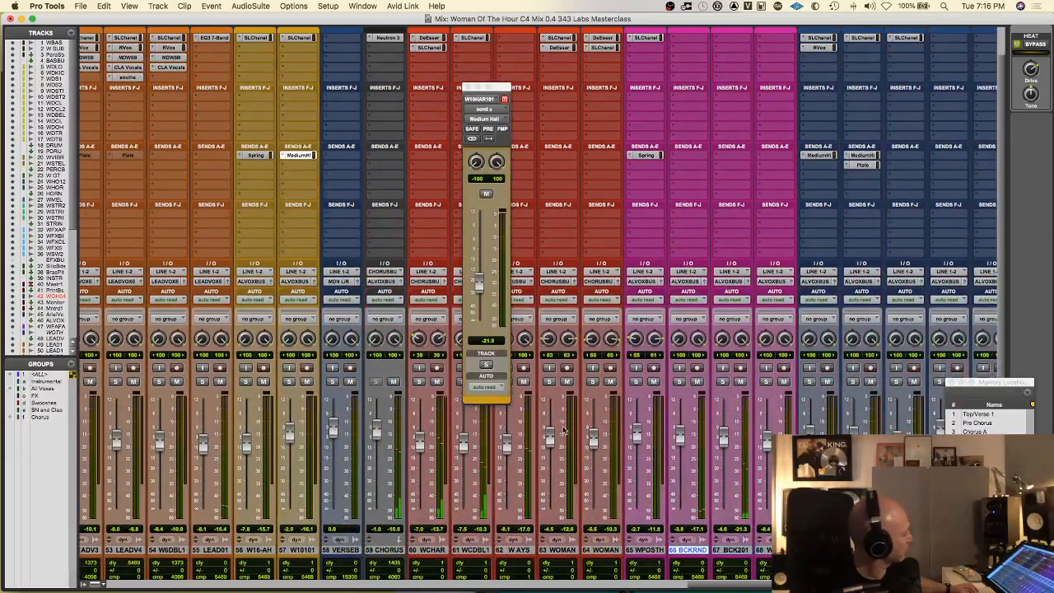
click(468, 88)
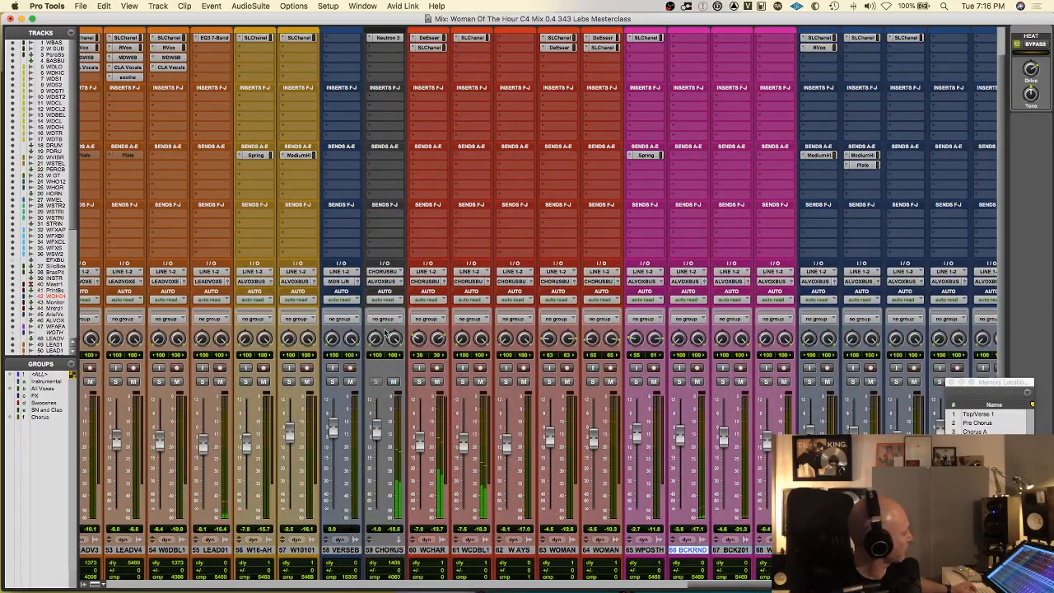
Audition the WCHAR chorus vocal in solo, compare it with WCDBL1 by toggling its solo, and clear the solos.
click(419, 381)
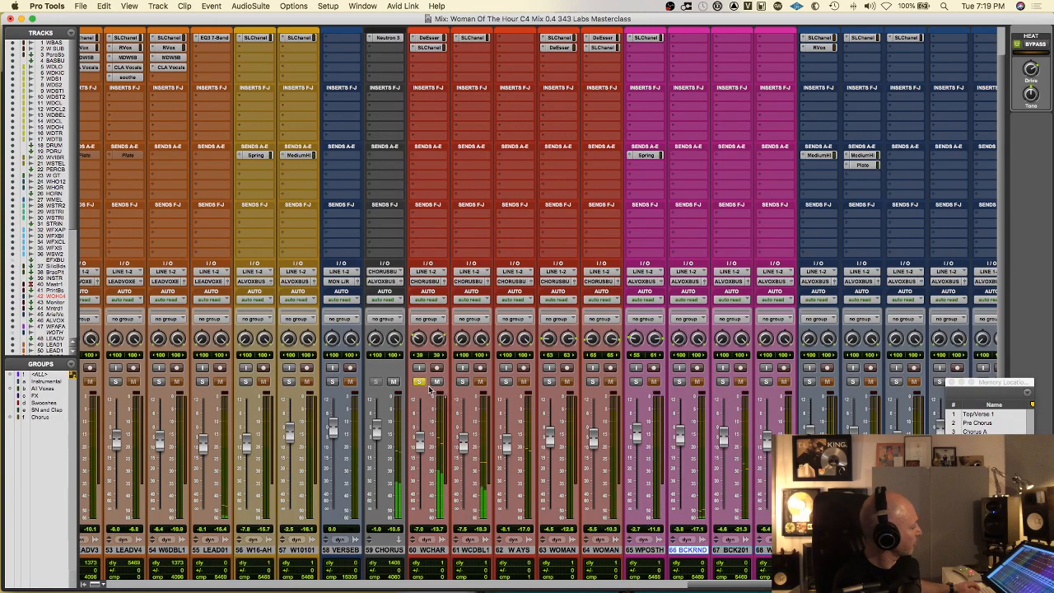
click(420, 382)
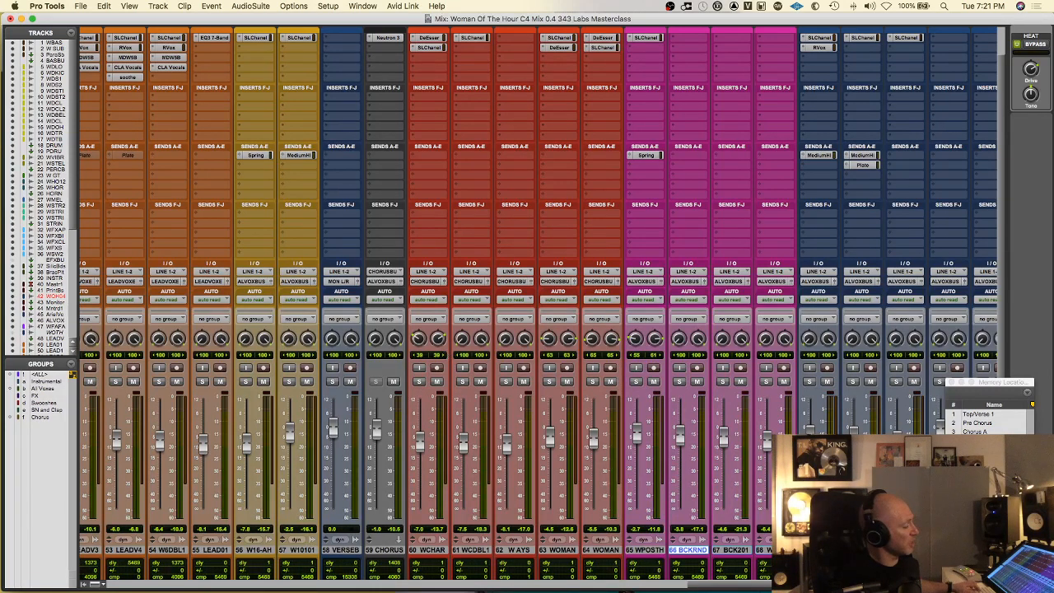
click(980, 449)
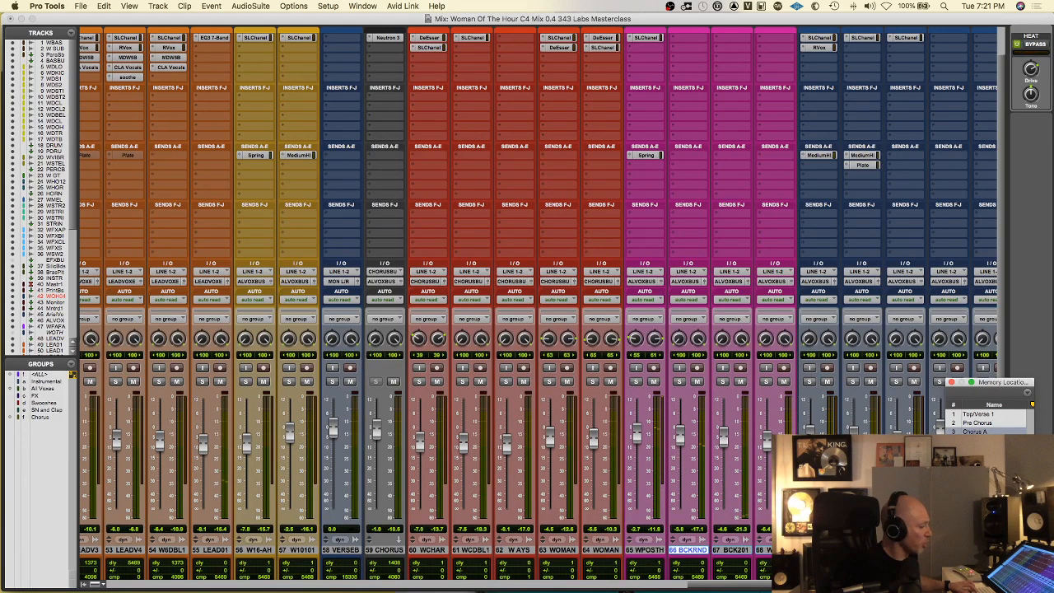
click(419, 381)
click(463, 381)
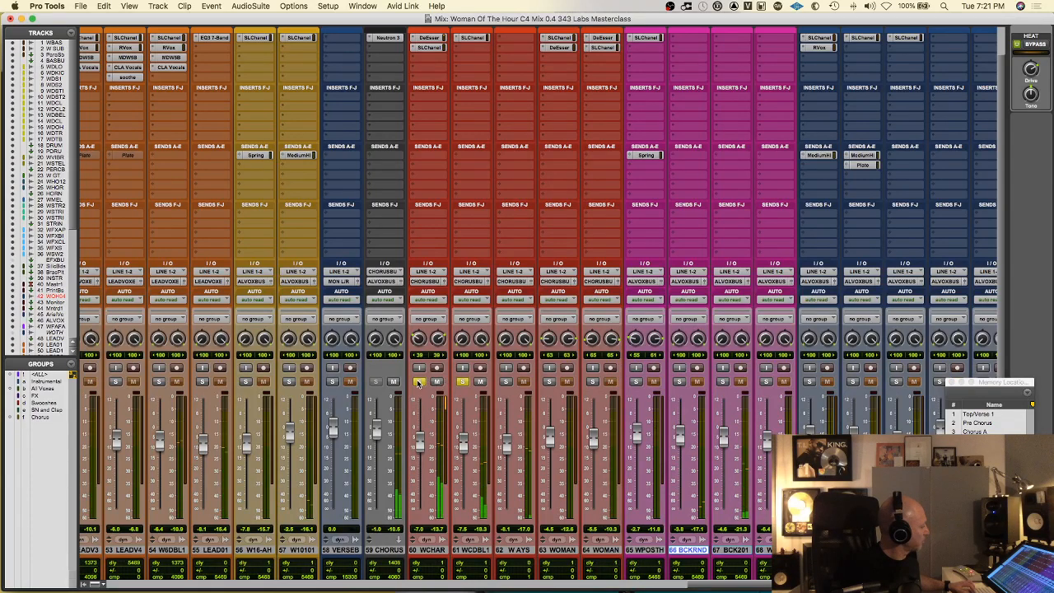
click(419, 381)
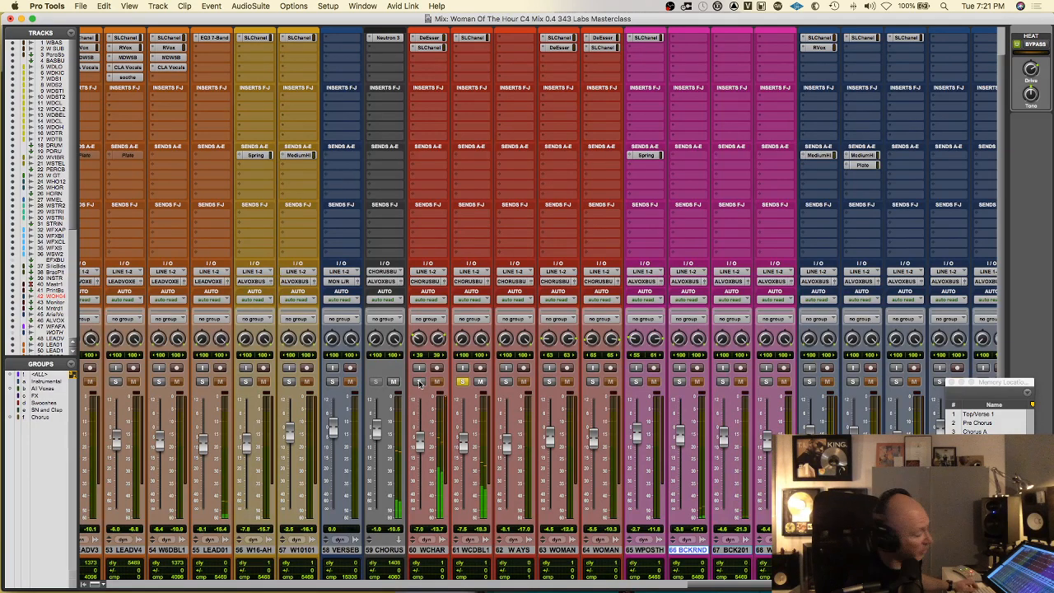
click(418, 384)
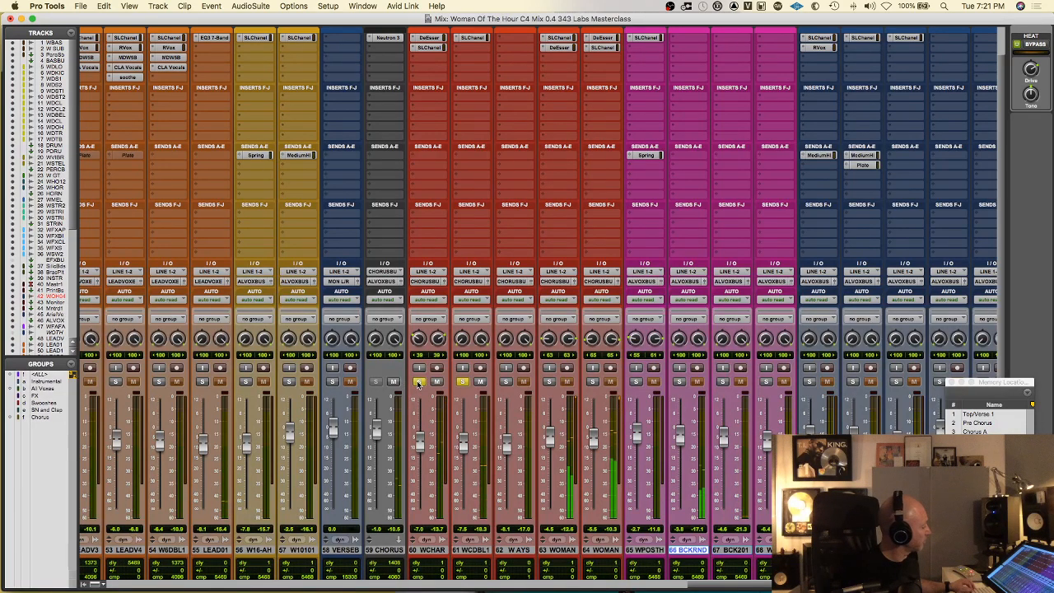
alt+click(418, 384)
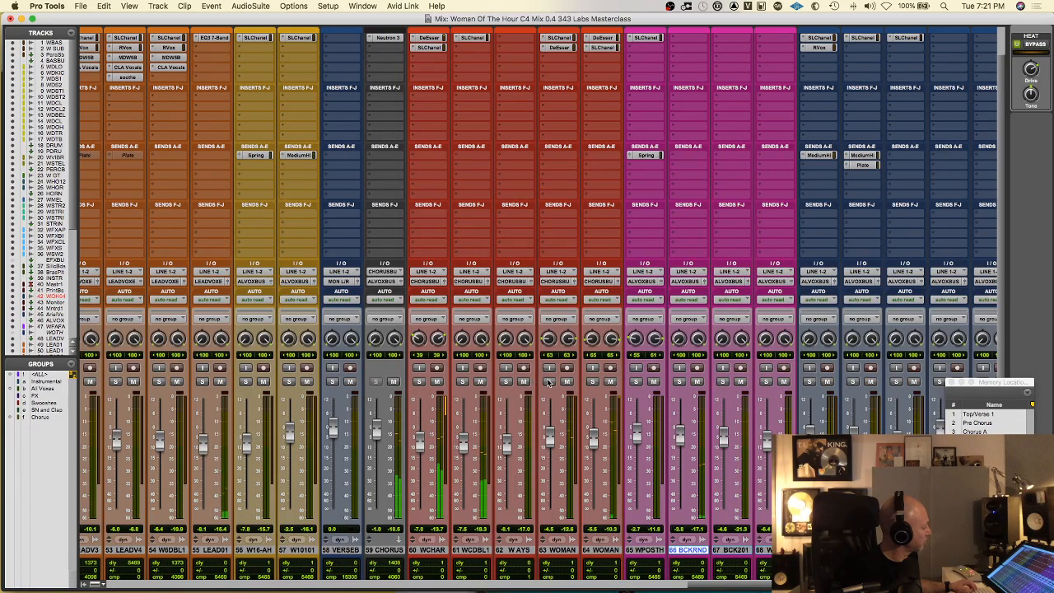
Solo the two WOMAN chorus vocals, tracks 63 and 64, to audition them together.
click(548, 381)
click(592, 381)
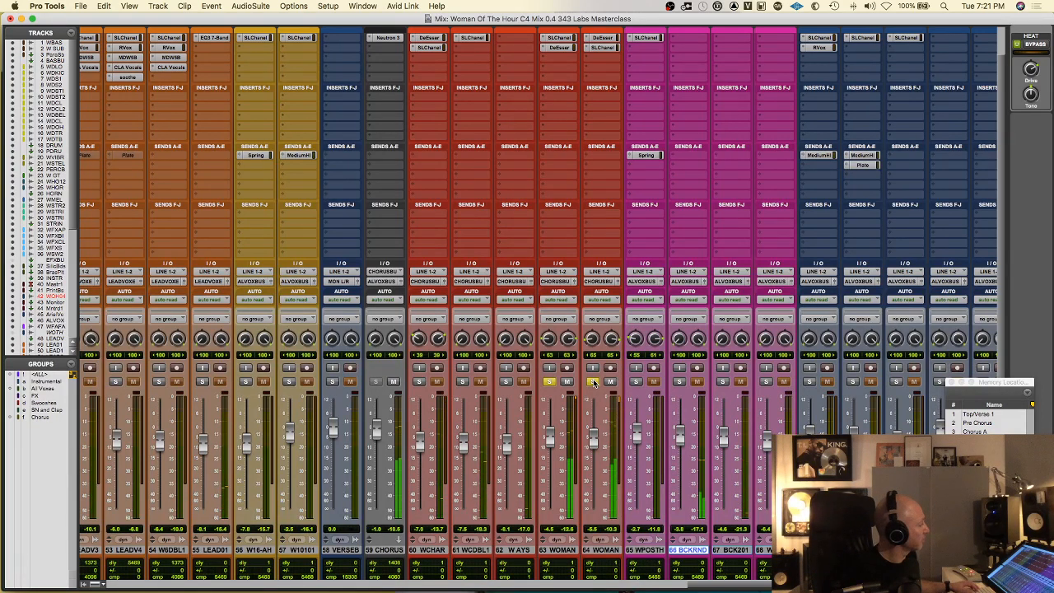
Open the bx_digital V3 on the Print Bus to review its stereo width, switch to the Edit window and close the plug-in.
scroll(594, 382, up, 2)
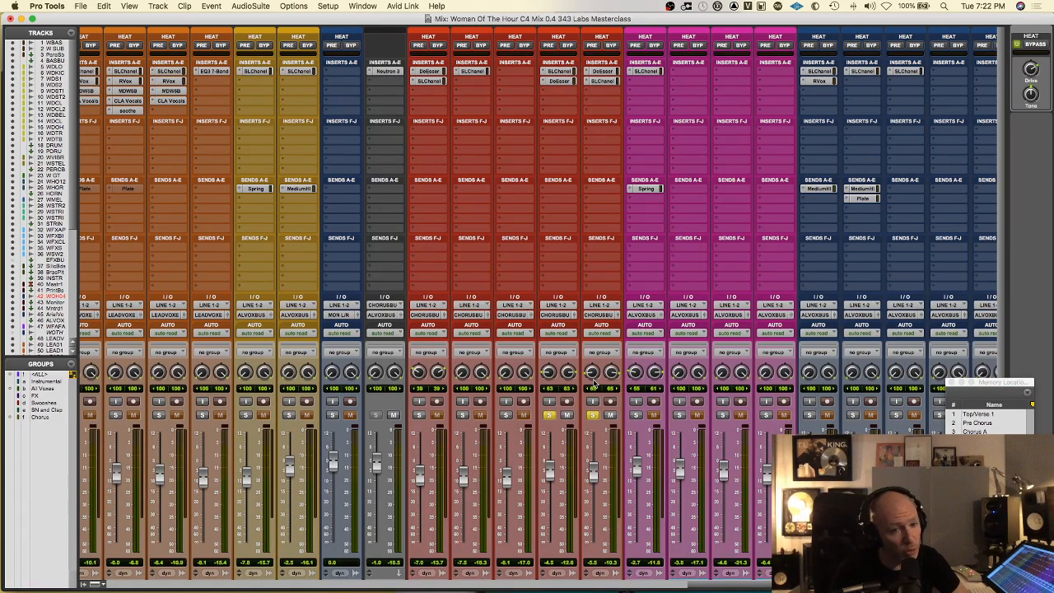
scroll(594, 383, left, 12)
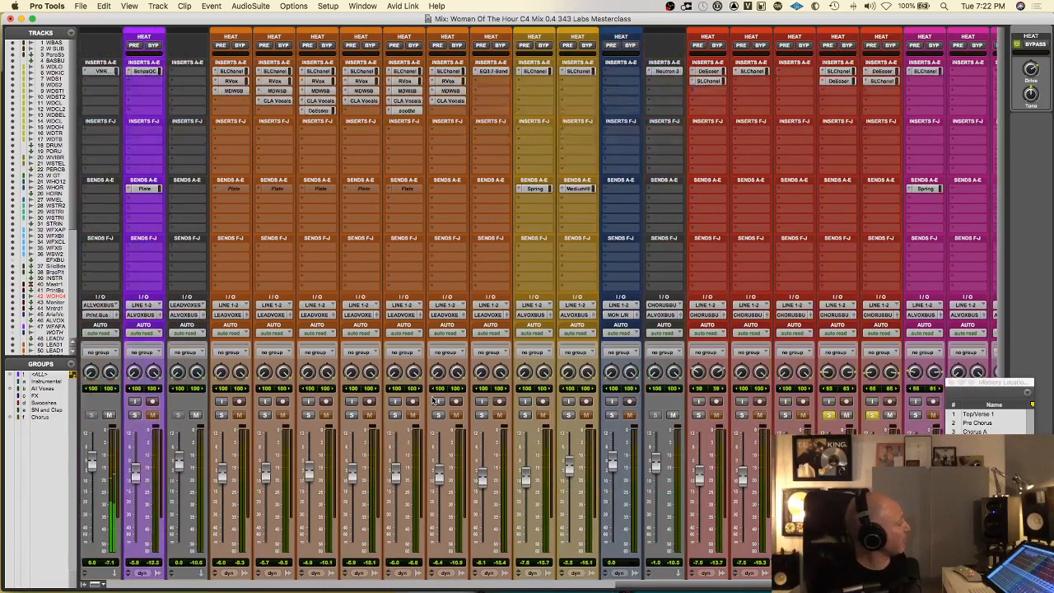
scroll(346, 390, left, 8)
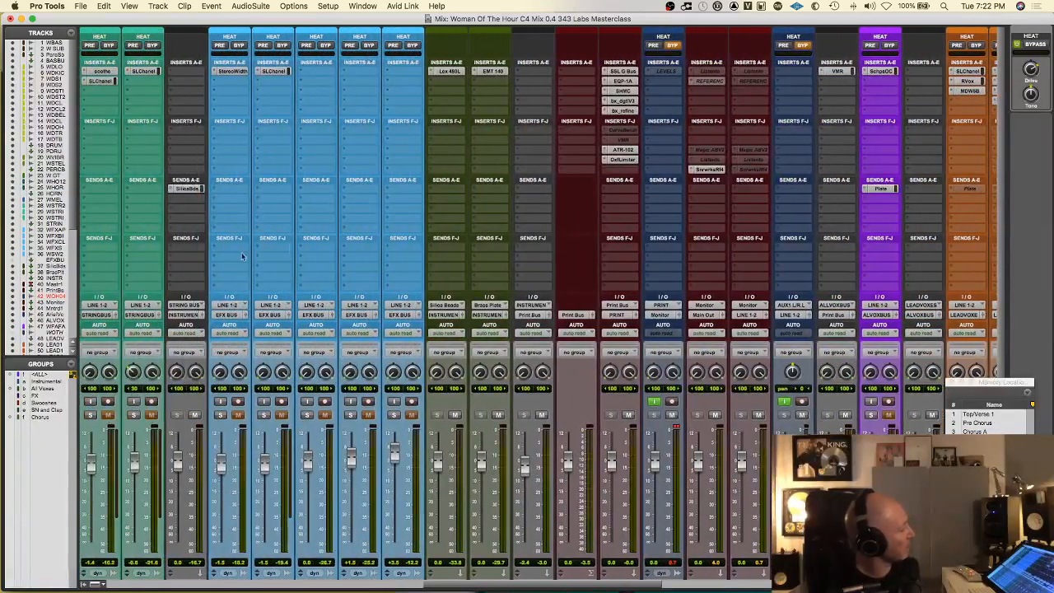
click(623, 100)
drag(680, 181, 593, 166)
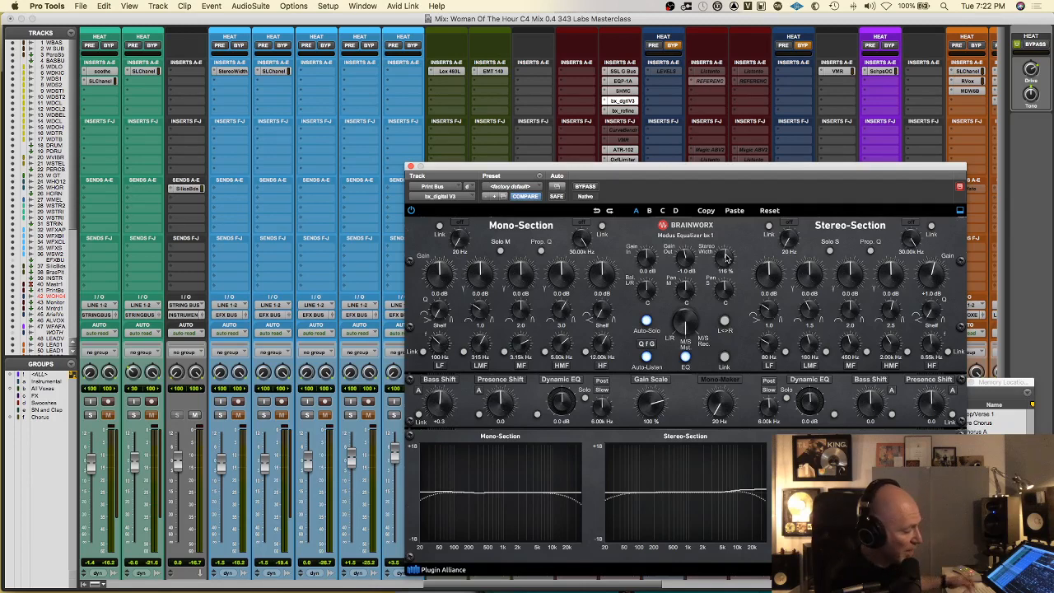
key(super+equal)
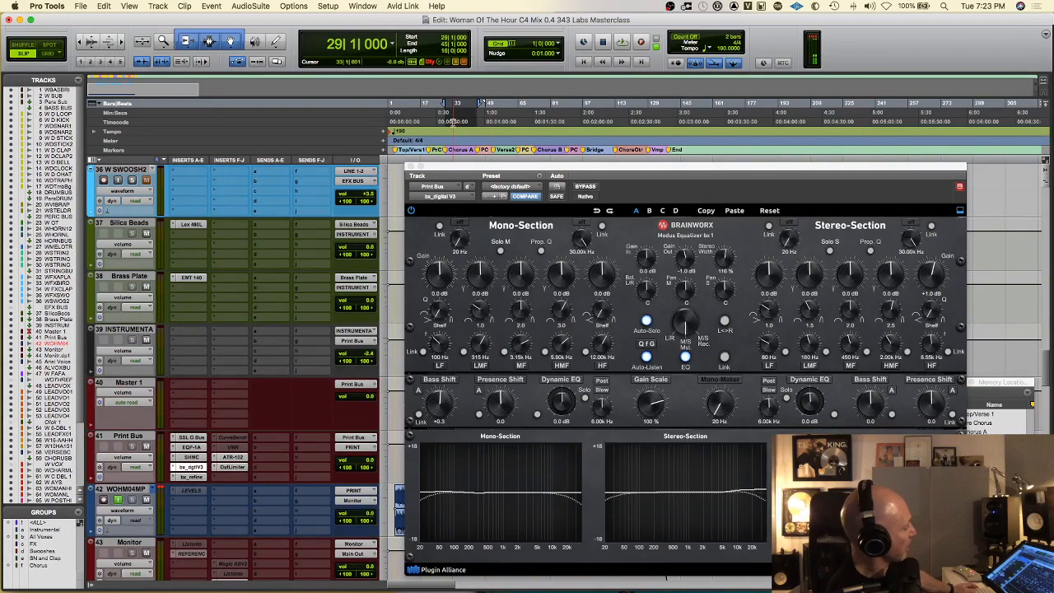
click(411, 167)
Locate the LEAD FX.01 track in the Edit window, highlight its clips across the whole song, and clear the highlight.
scroll(559, 291, up, 20)
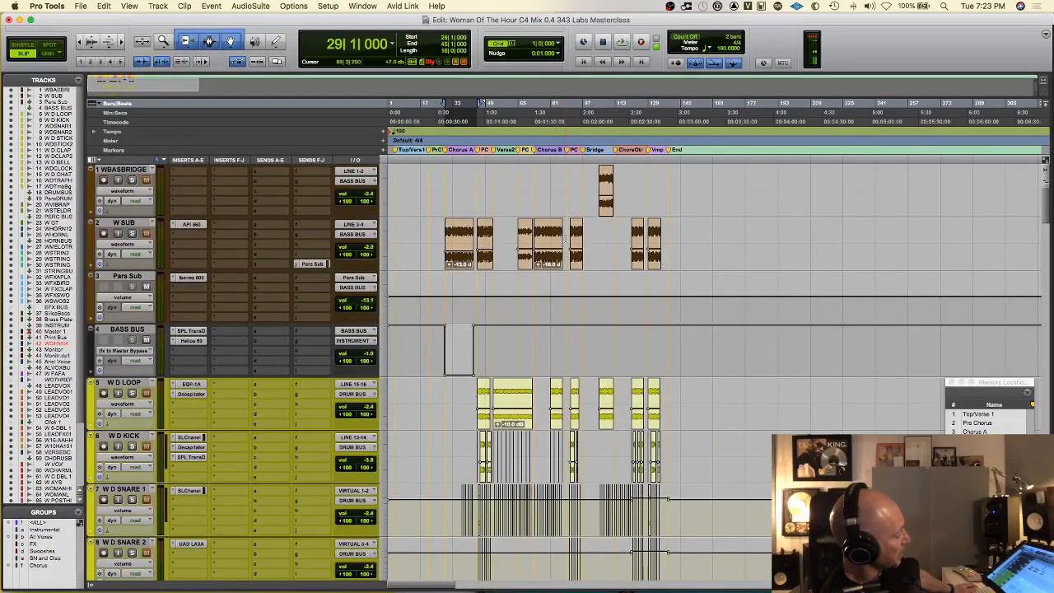
scroll(565, 237, down, 20)
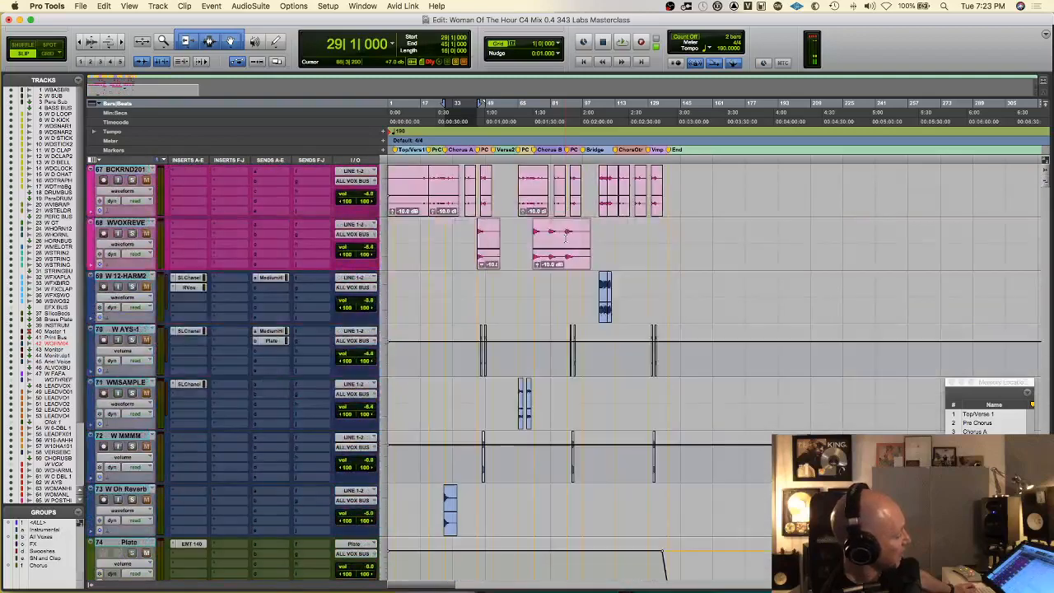
scroll(566, 237, down, 5)
scroll(568, 264, up, 15)
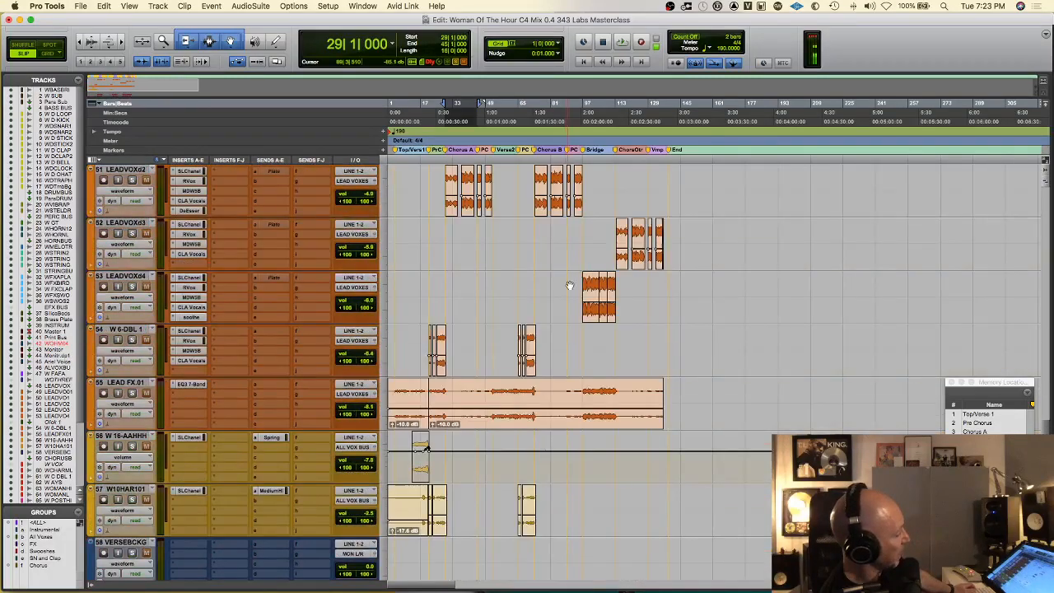
double_click(412, 398)
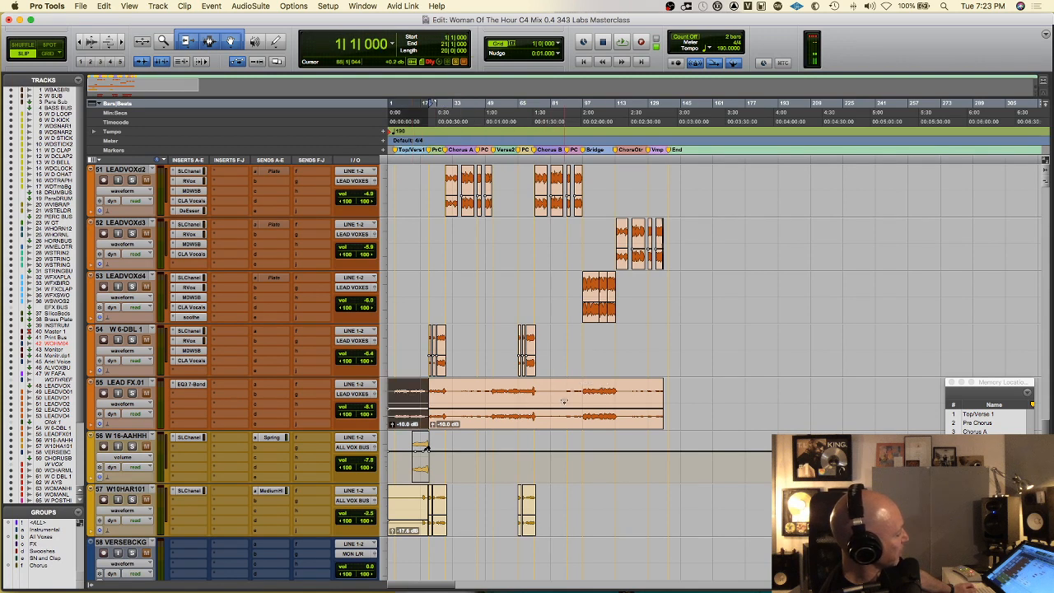
shift+click(604, 422)
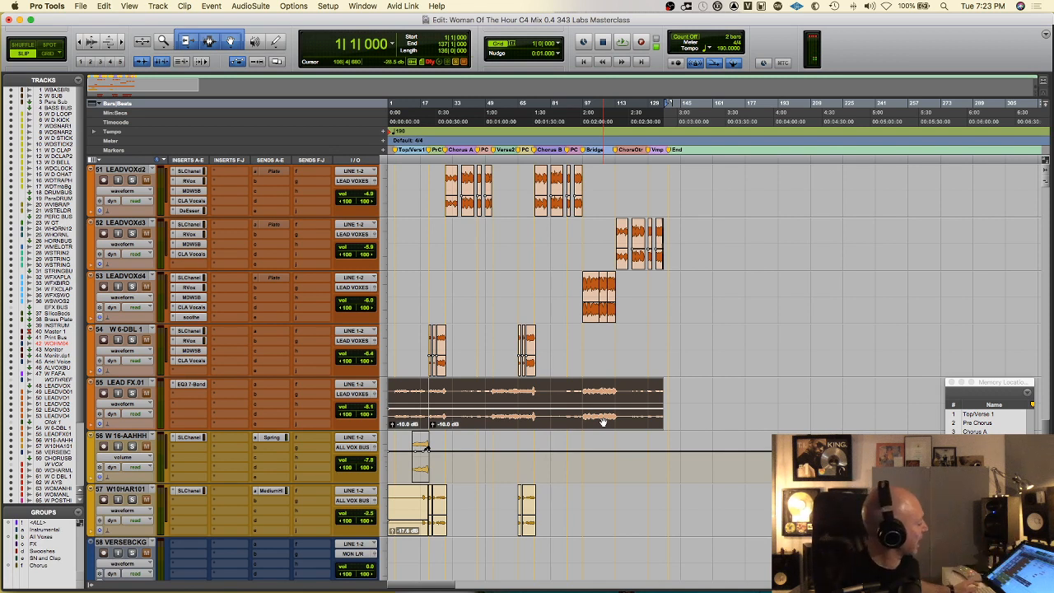
click(675, 421)
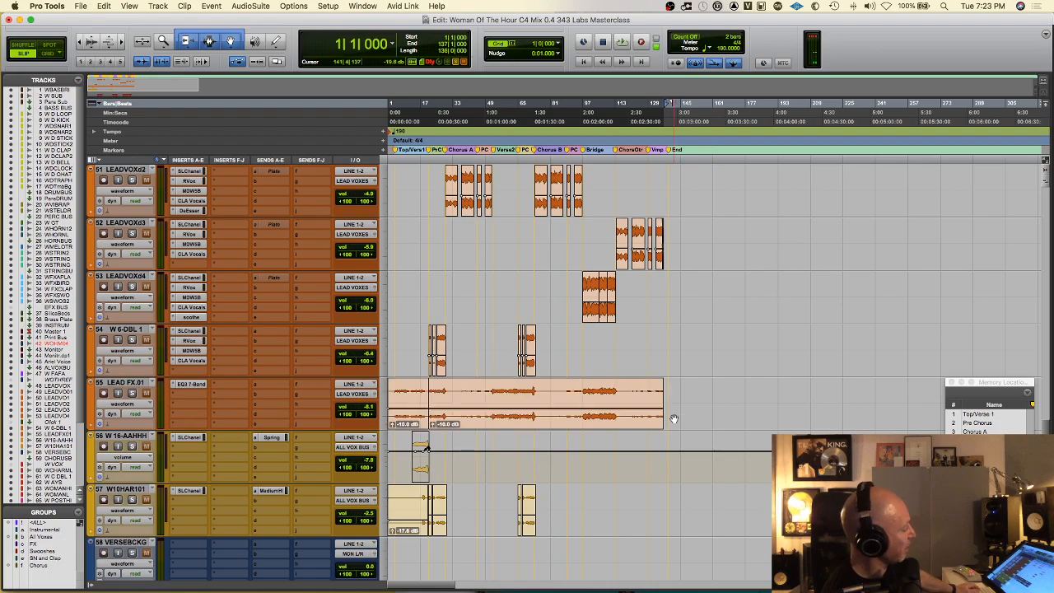
Look through the session in the Mix and Edit windows to find the clips of the soloed WOMAN chorus vocals.
scroll(675, 421, up, 20)
scroll(674, 418, down, 15)
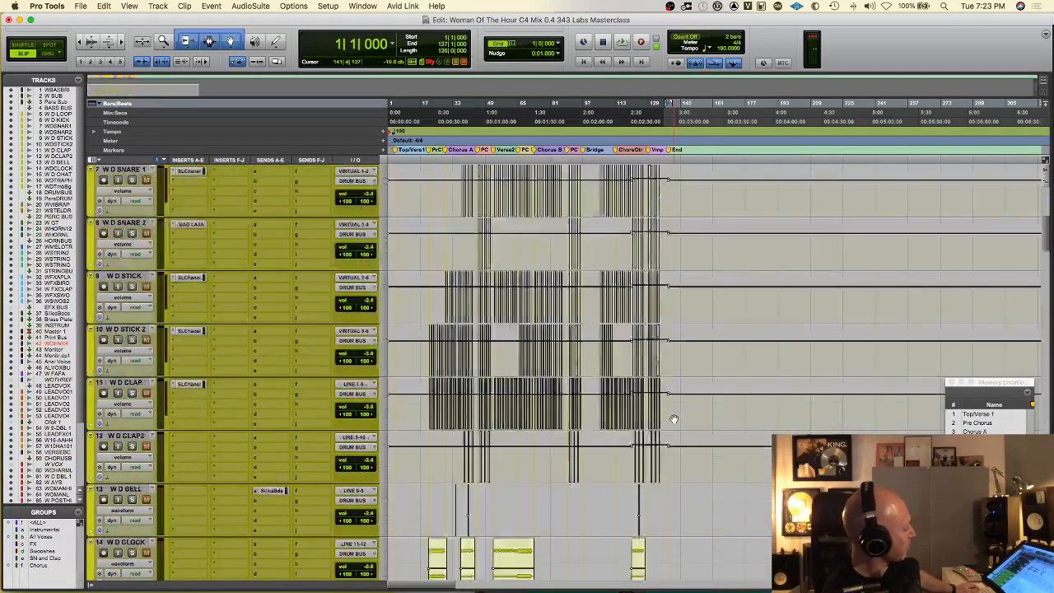
key(super+equal)
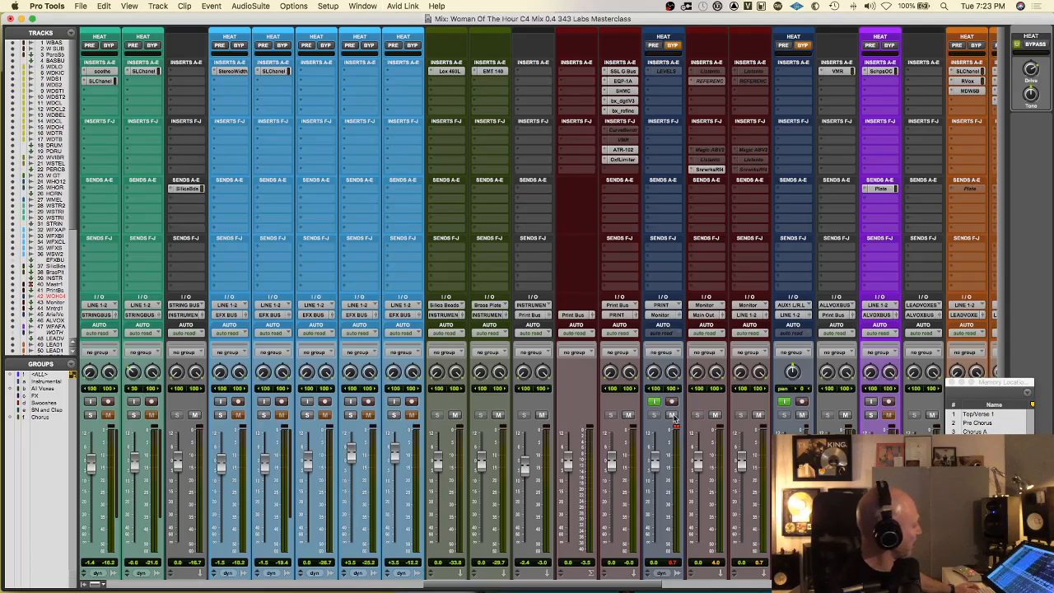
scroll(686, 421, right, 20)
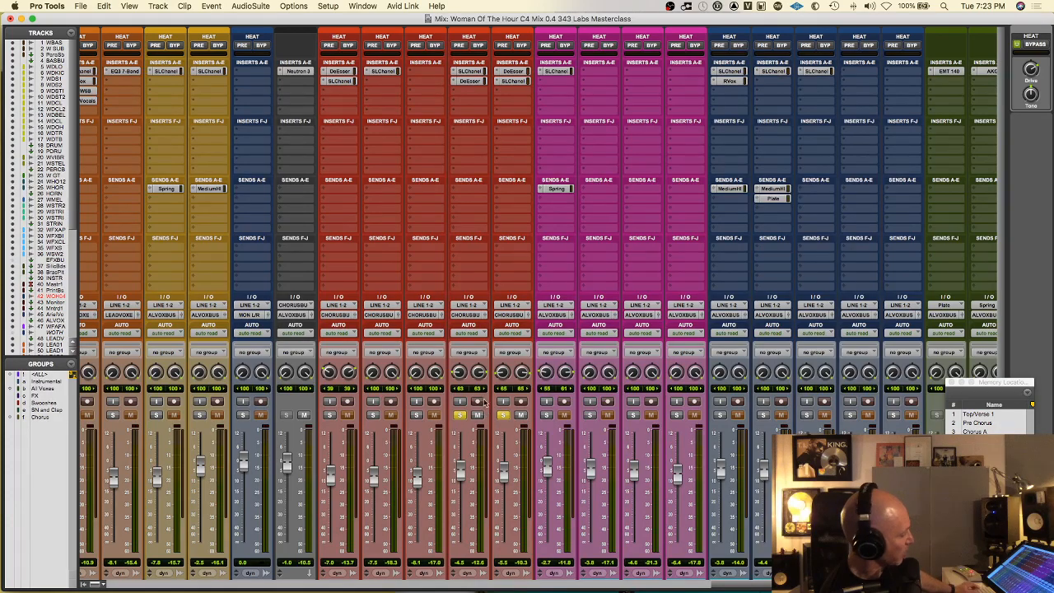
key(super+equal)
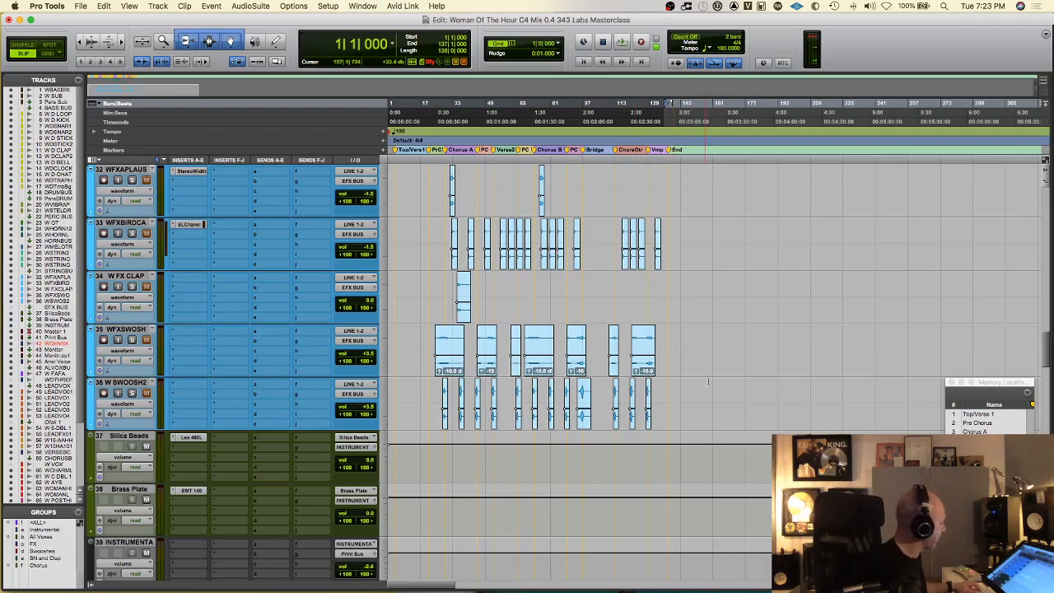
scroll(707, 381, down, 10)
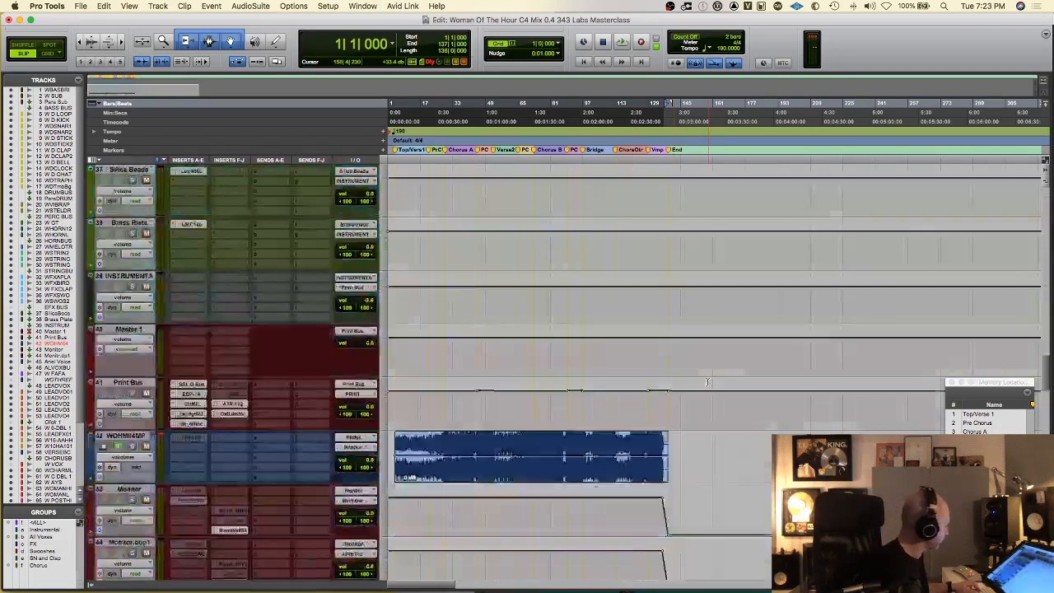
scroll(707, 382, down, 20)
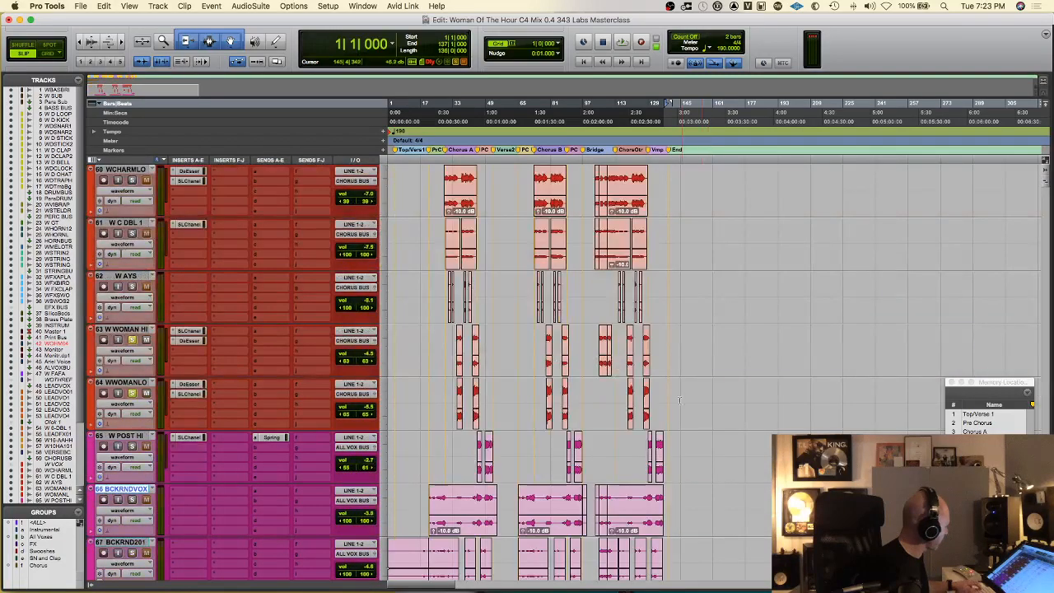
Select the Chorus A clips of the low WOMAN vocal on track 64, play them, and switch to the Mix window.
key(F7)
drag(460, 395, 466, 401)
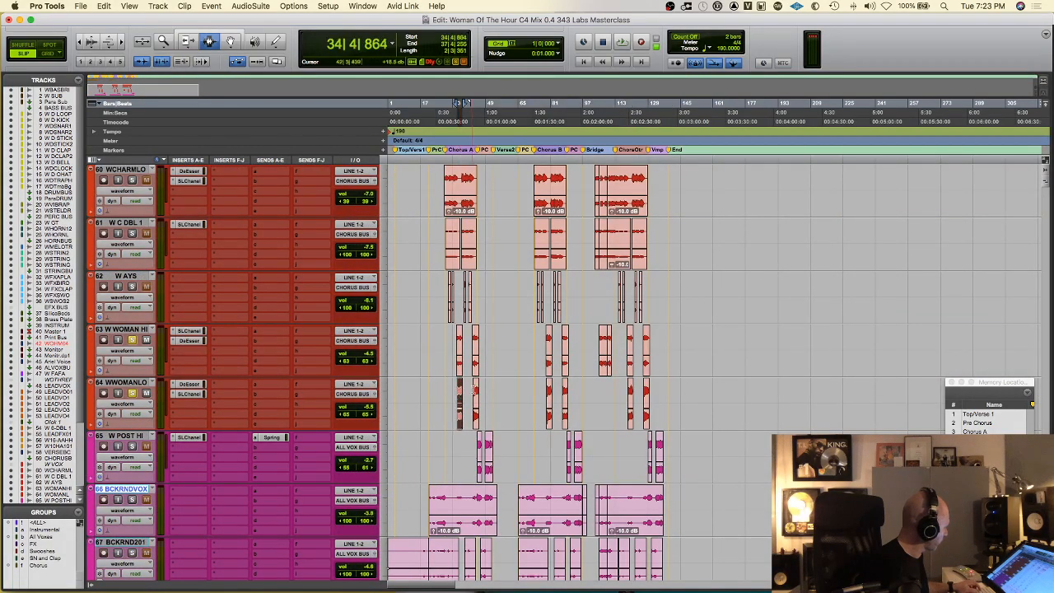
key(space)
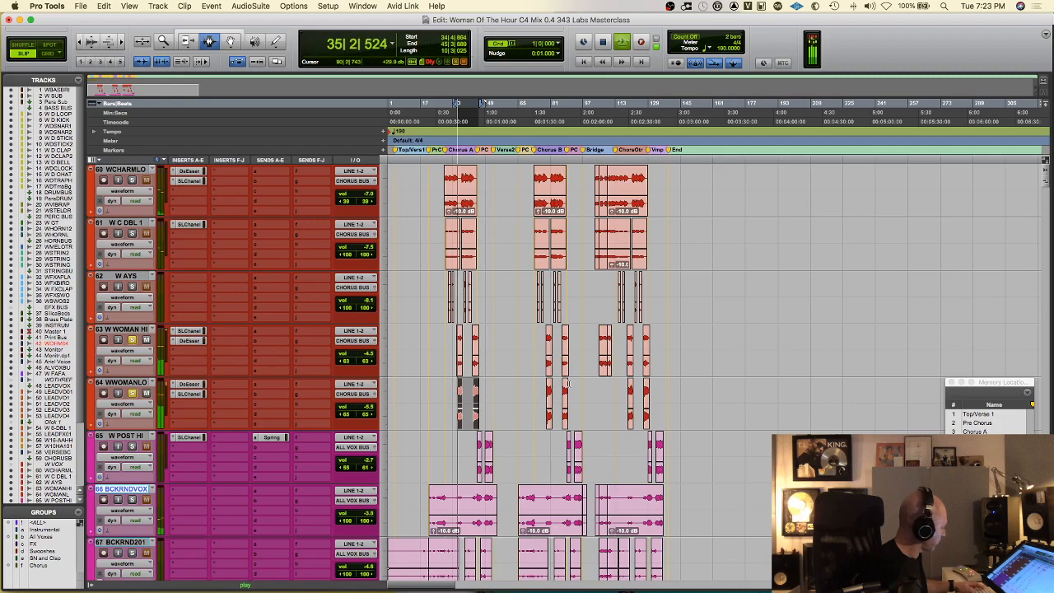
key(super+equal)
scroll(588, 231, down, 2)
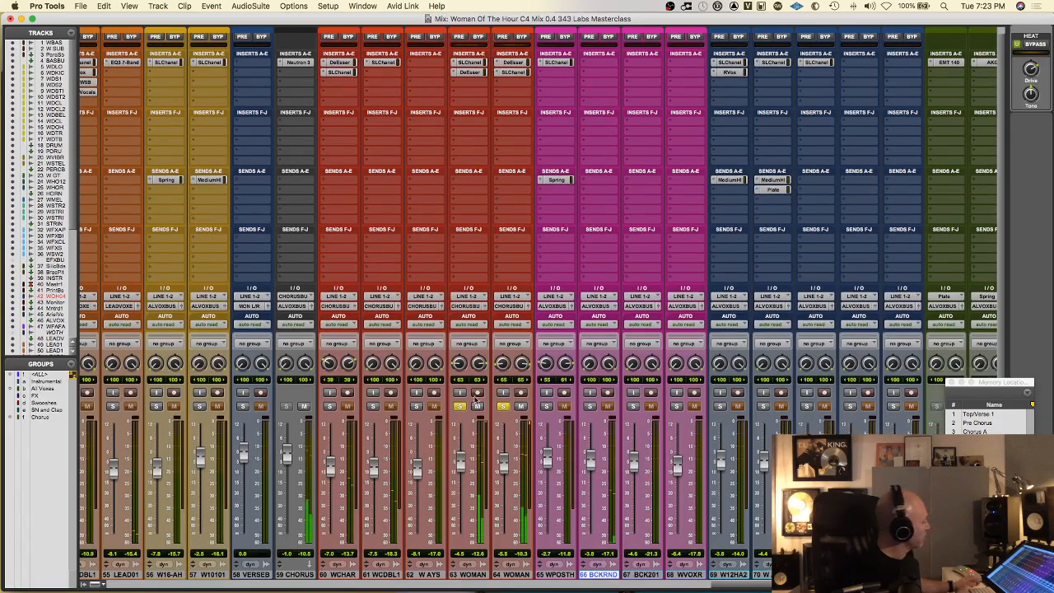
Bypass the SSL channel and DeEsser inserts on WOMAN tracks 63 and 64, and widen the panning of both tracks.
super+click(472, 63)
super+click(471, 73)
super+click(513, 62)
super+click(513, 72)
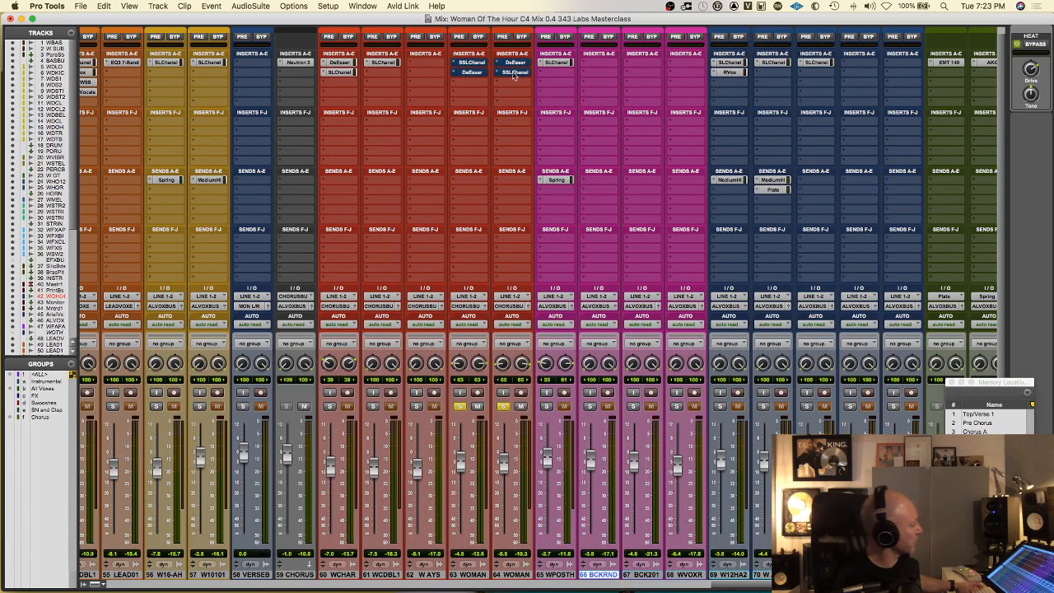
alt+click(457, 367)
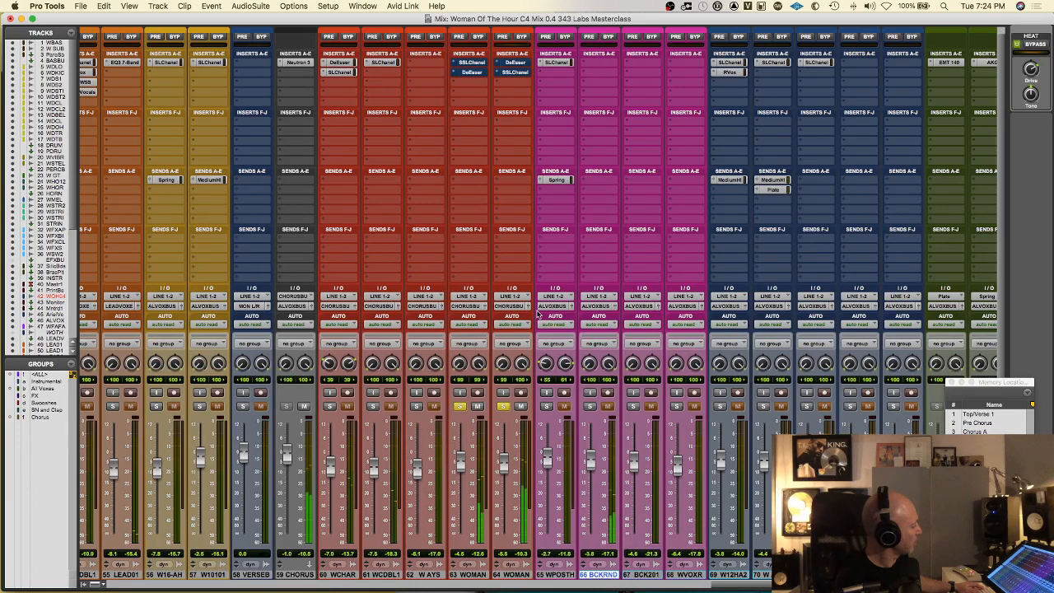
Re-enable the SSL channel and DeEsser inserts on WOMAN tracks 63 and 64 during playback.
super+click(472, 64)
super+click(472, 72)
super+click(508, 63)
super+click(508, 73)
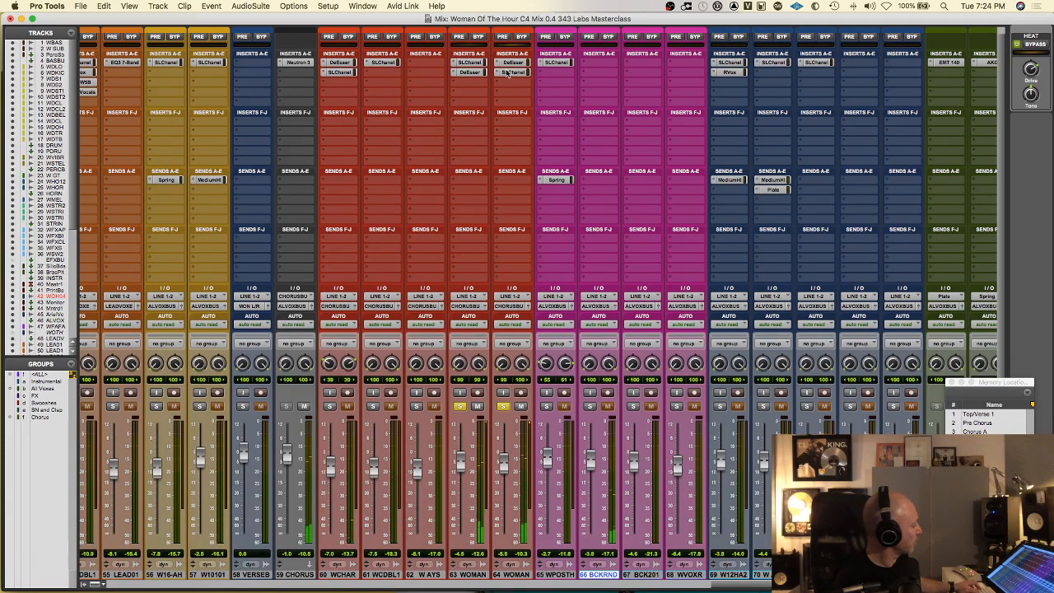
Stop playback and undo the pan changes on WOMAN tracks 63 and 64.
key(space)
key(super+z)
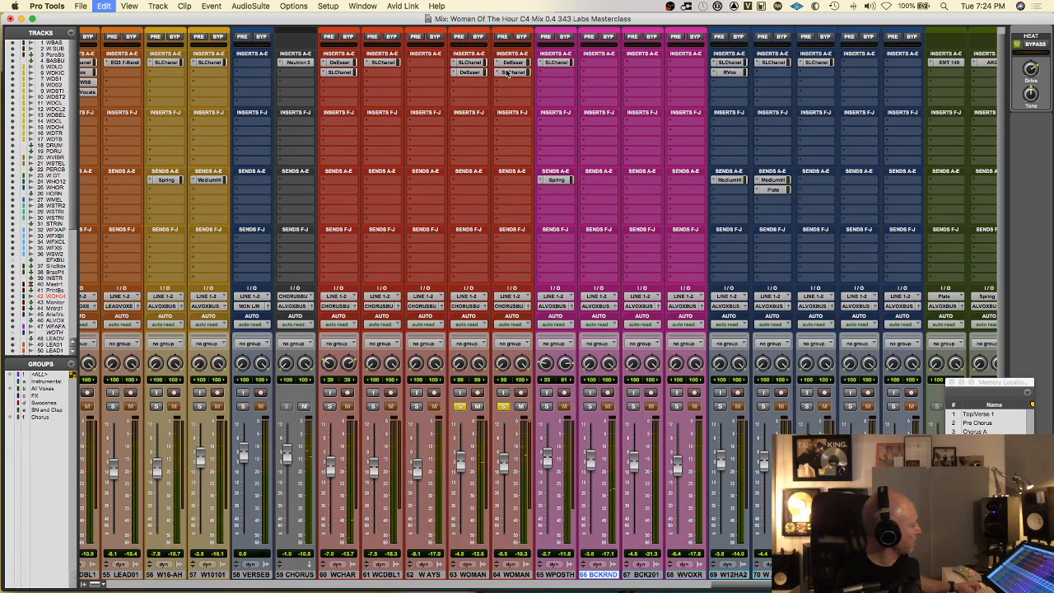
key(super+z)
key(super+z)
key(super+z)
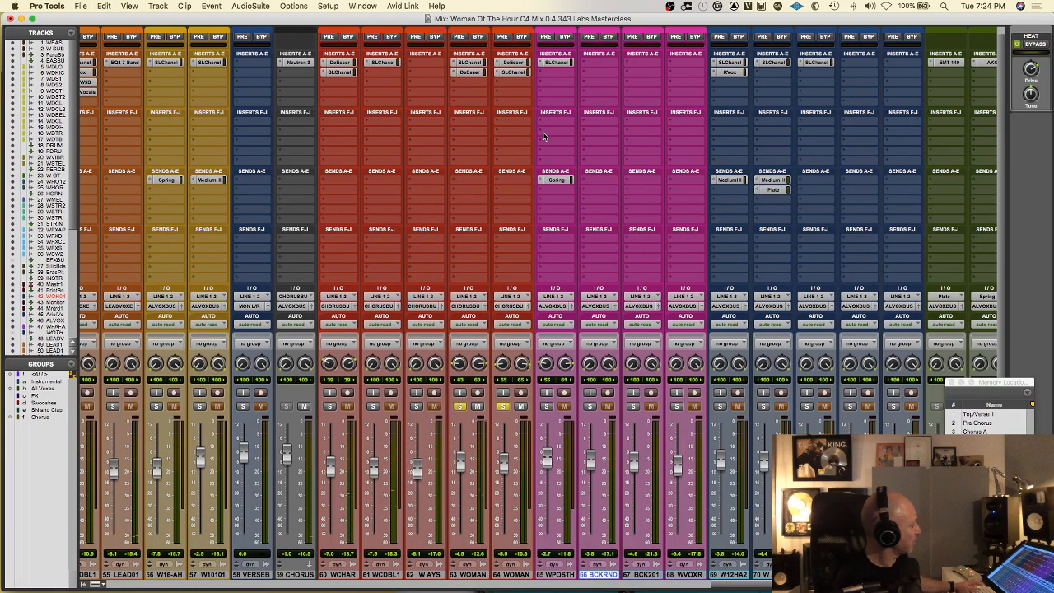
key(space)
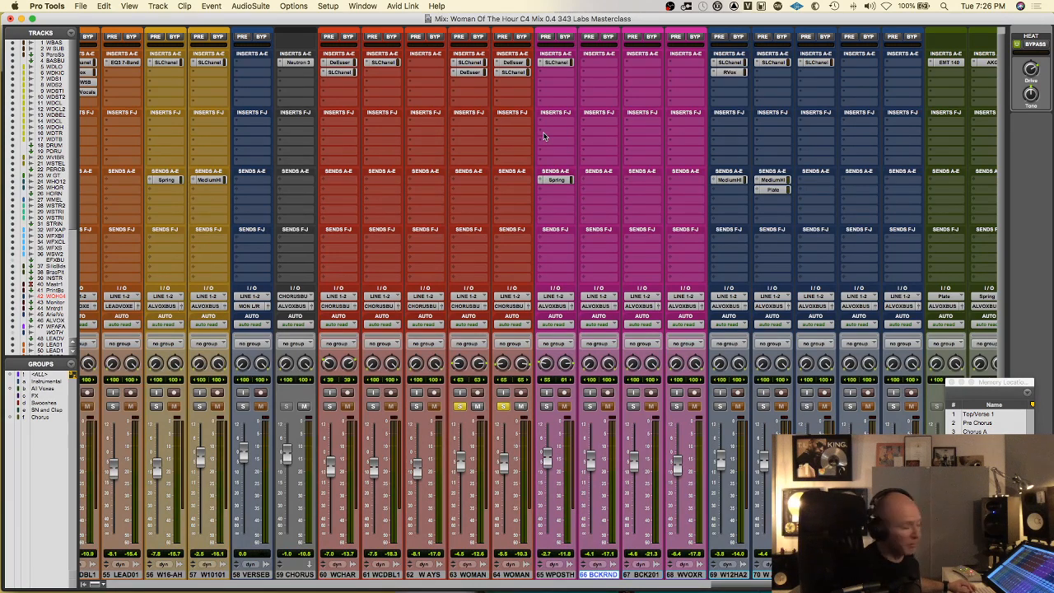
Open the bx_digital V3 on the Print Bus to examine its mono and stereo EQ settings, and close it.
scroll(582, 112, left, 10)
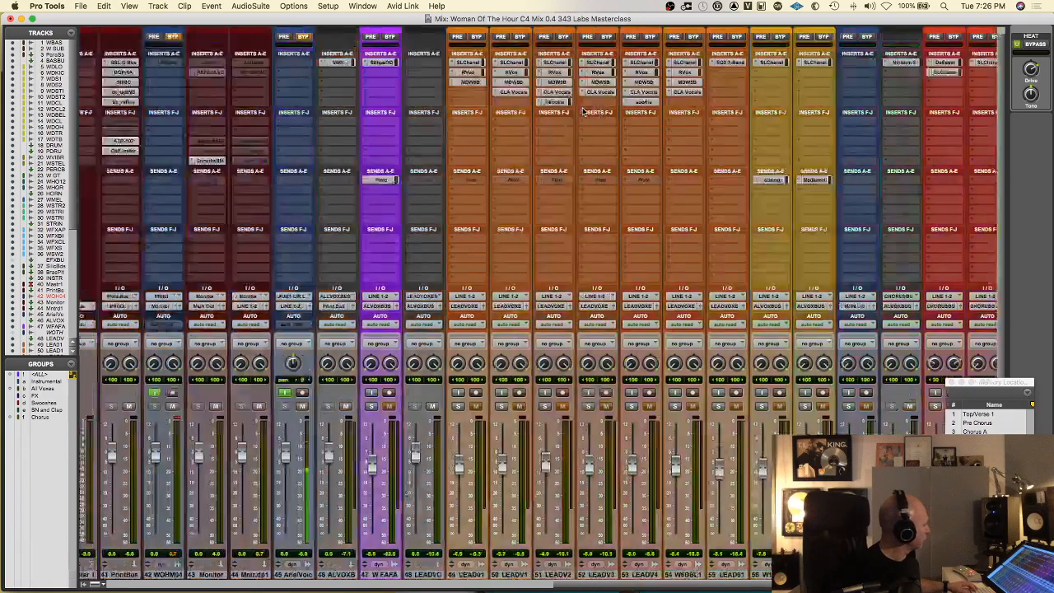
scroll(583, 112, left, 3)
click(293, 92)
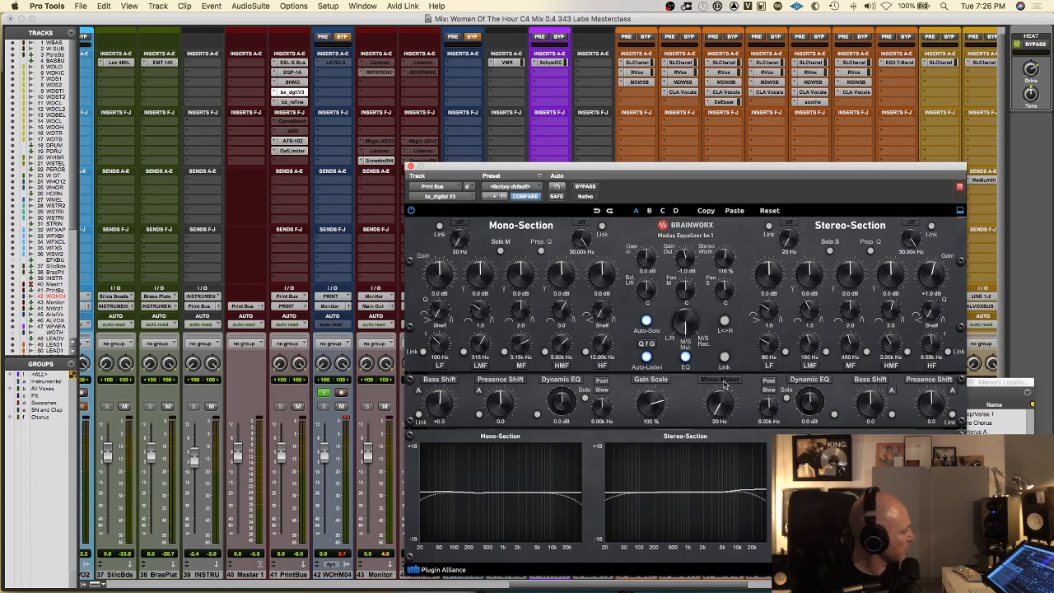
click(409, 165)
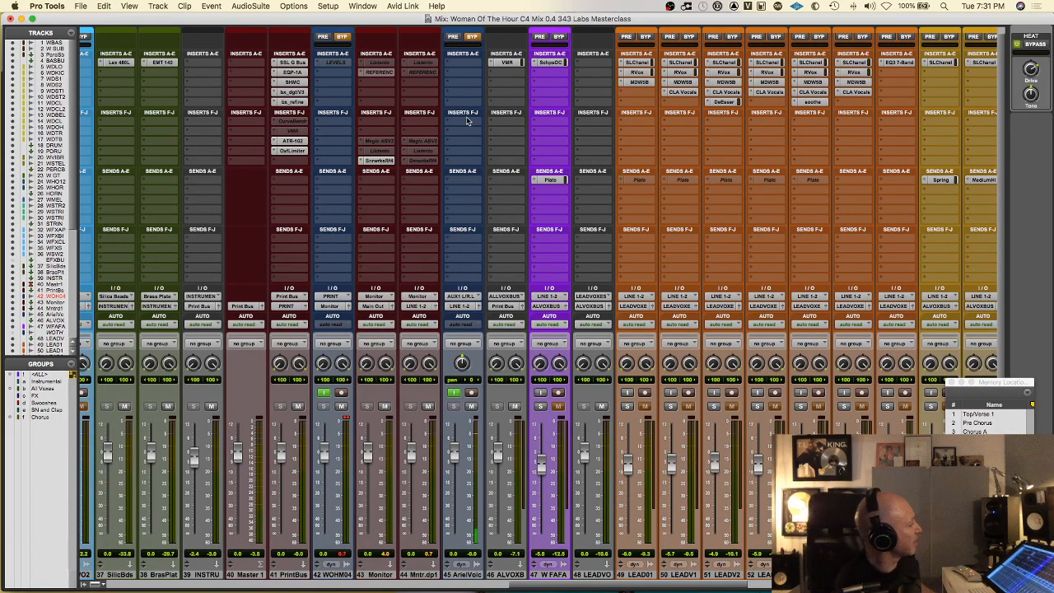
Look across the whole mixer, from the bass and drum tracks to the vocal effects returns, to examine the inserts and sends.
scroll(650, 73, left, 15)
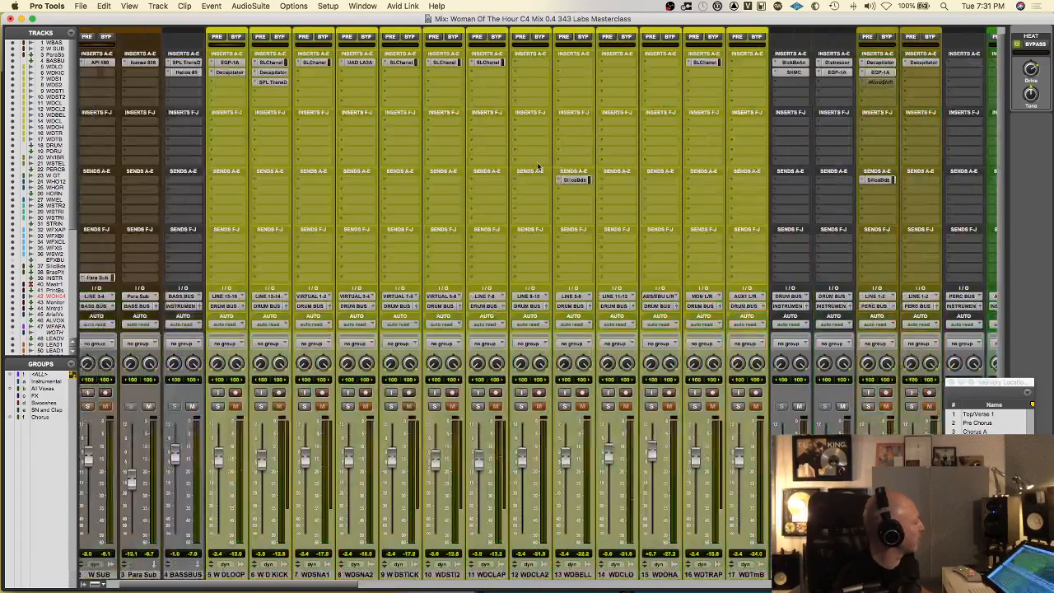
scroll(538, 168, left, 1)
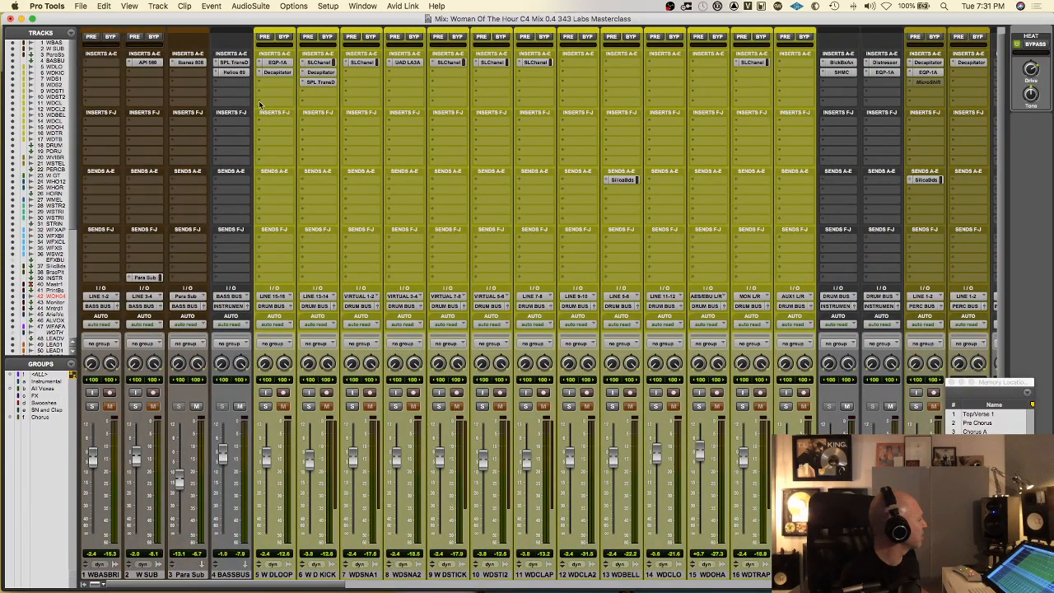
scroll(313, 116, right, 6)
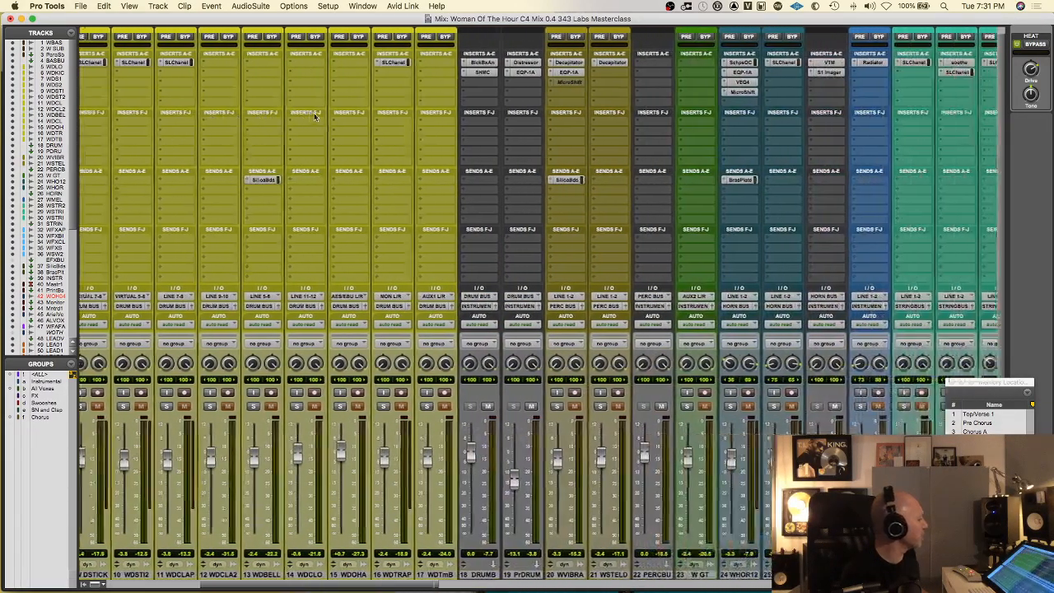
scroll(704, 92, right, 6)
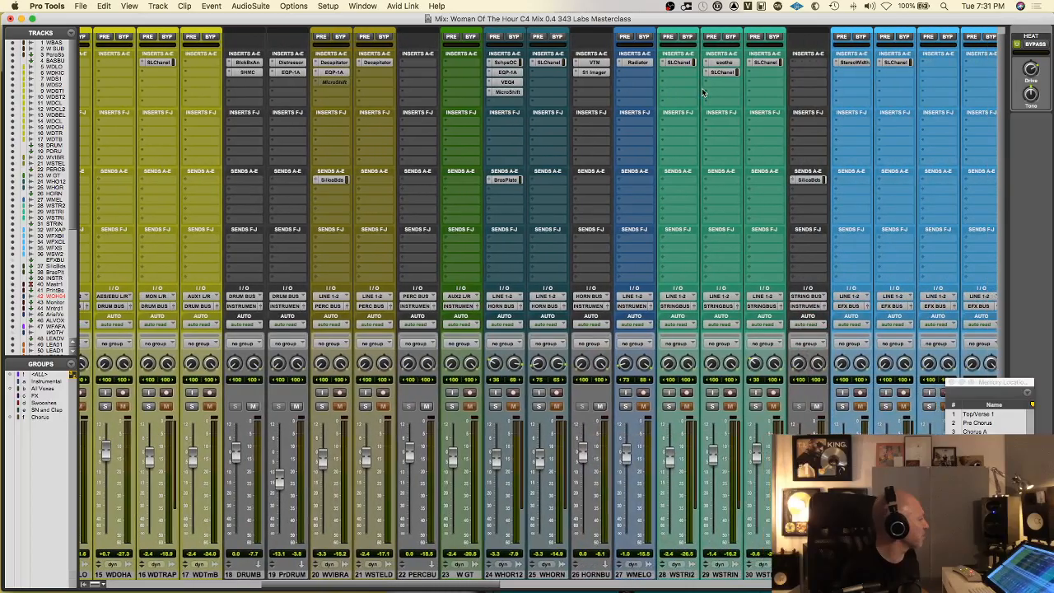
scroll(702, 92, right, 8)
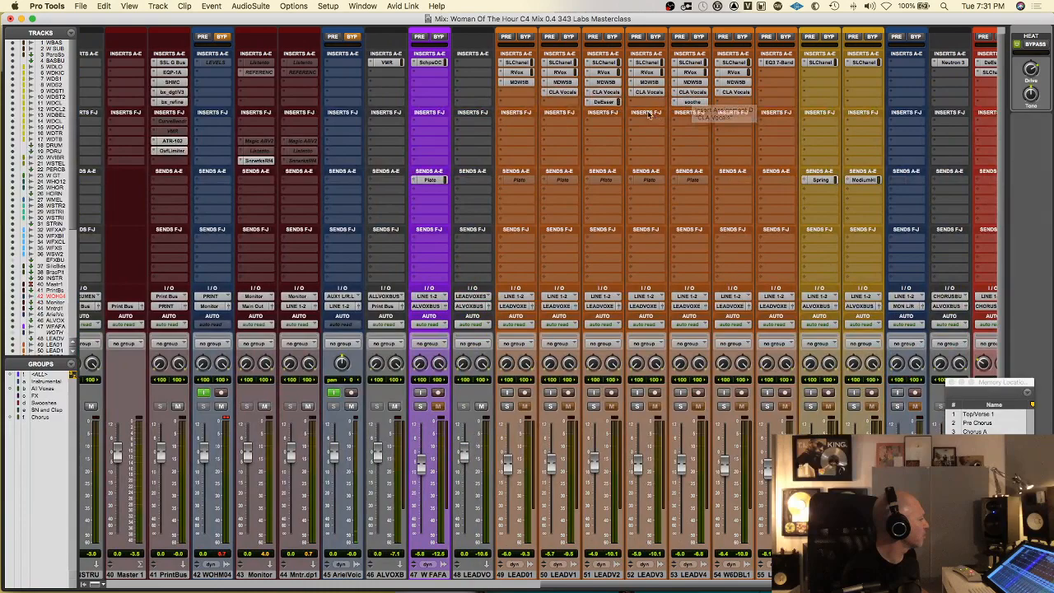
scroll(733, 97, right, 1)
scroll(737, 97, right, 6)
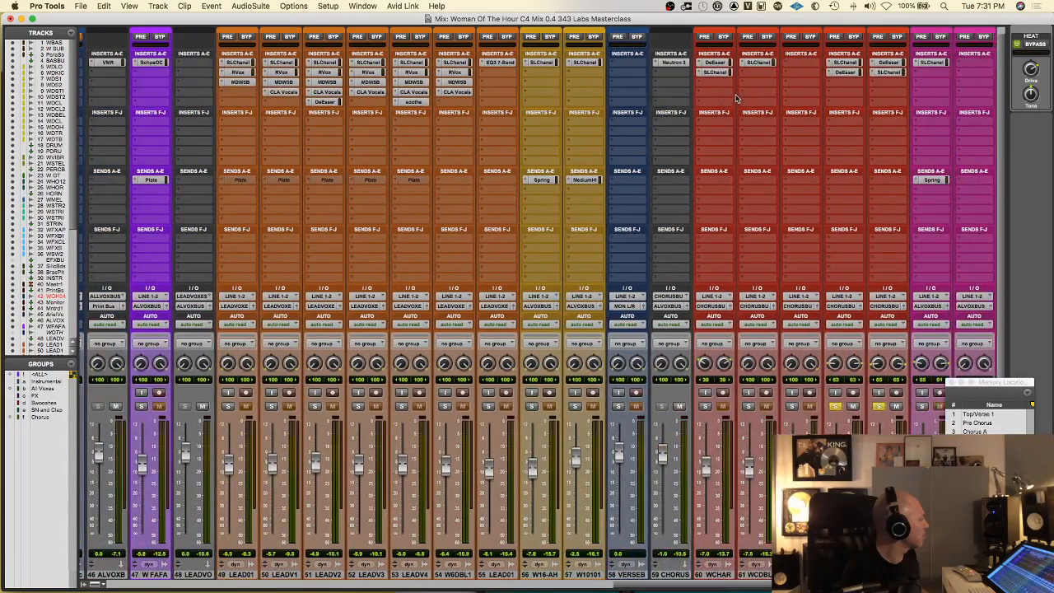
scroll(735, 97, right, 4)
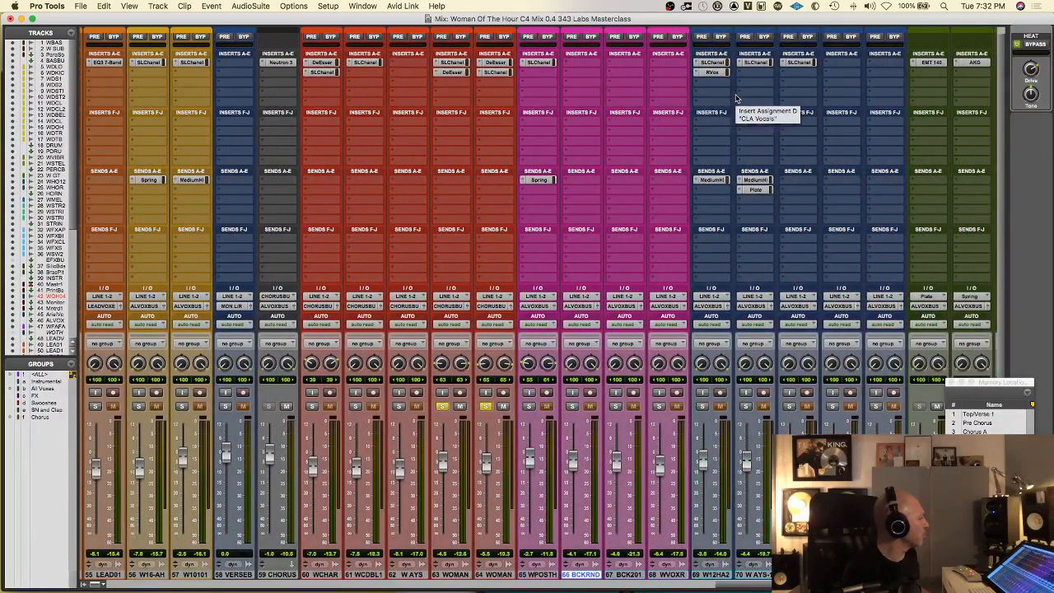
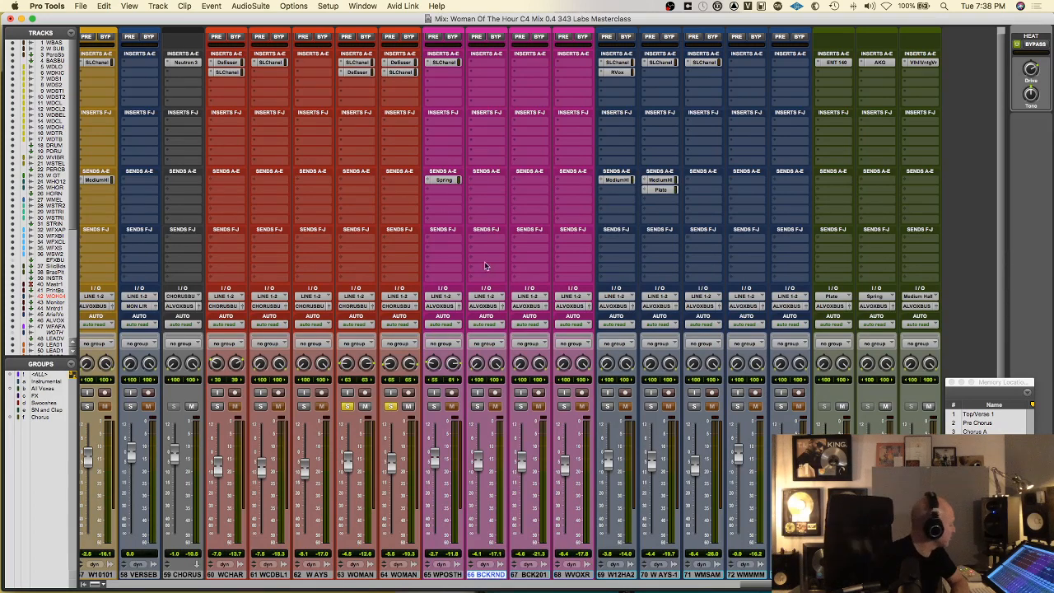
Inspect the Pultec EQP-1A and bx_digital V3 on the Print Bus, and close the plug-in window.
scroll(484, 261, left, 6)
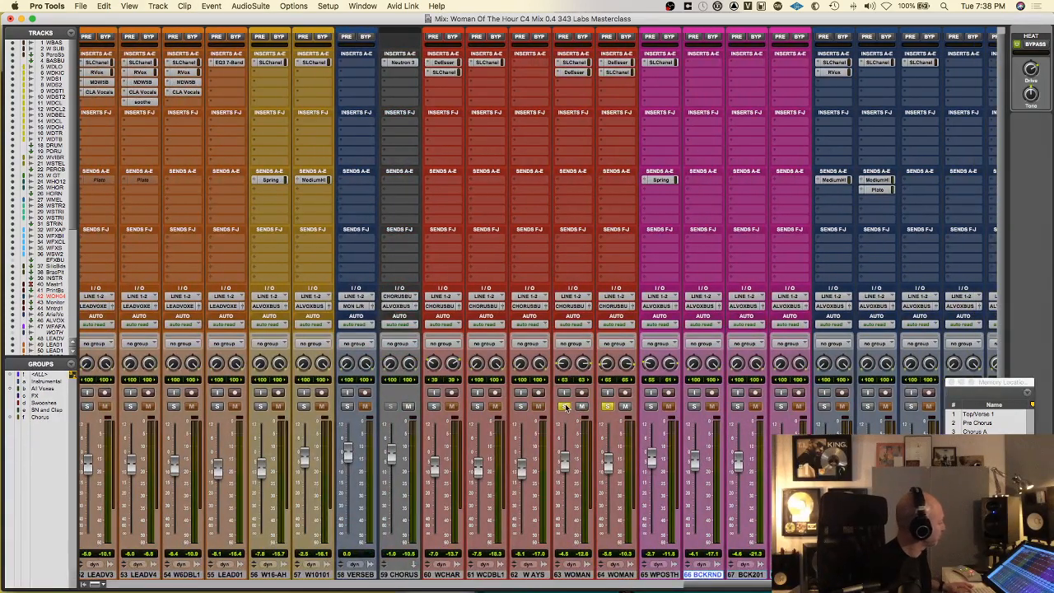
scroll(387, 78, left, 12)
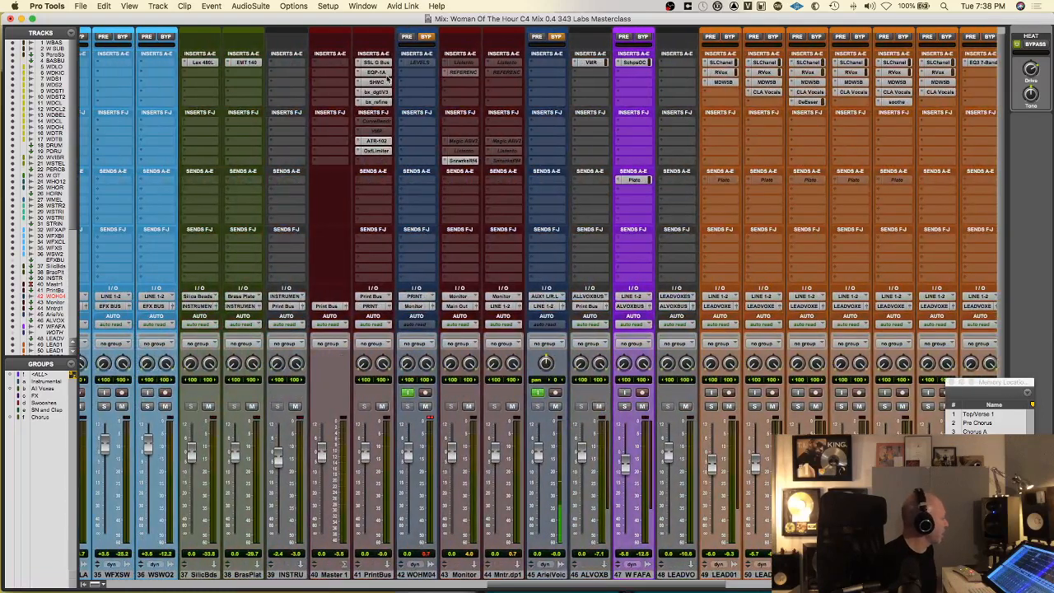
click(384, 73)
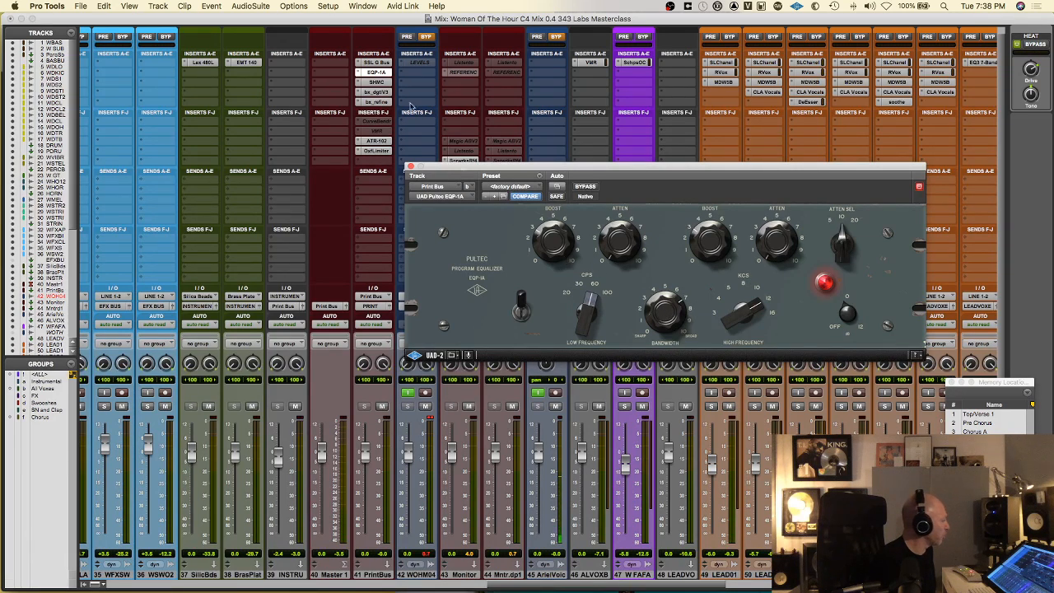
click(377, 91)
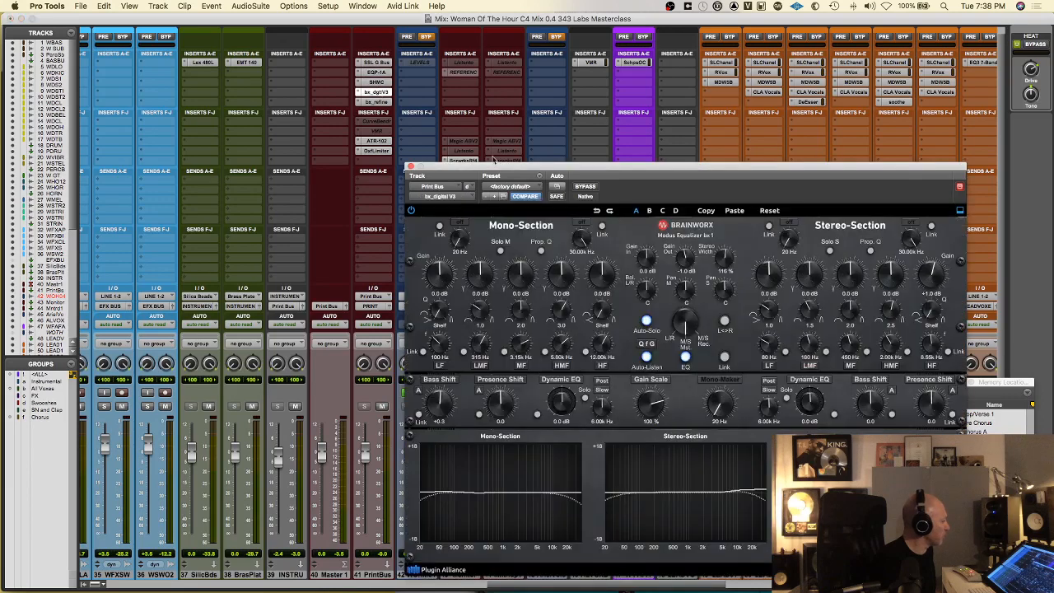
drag(660, 182, 728, 72)
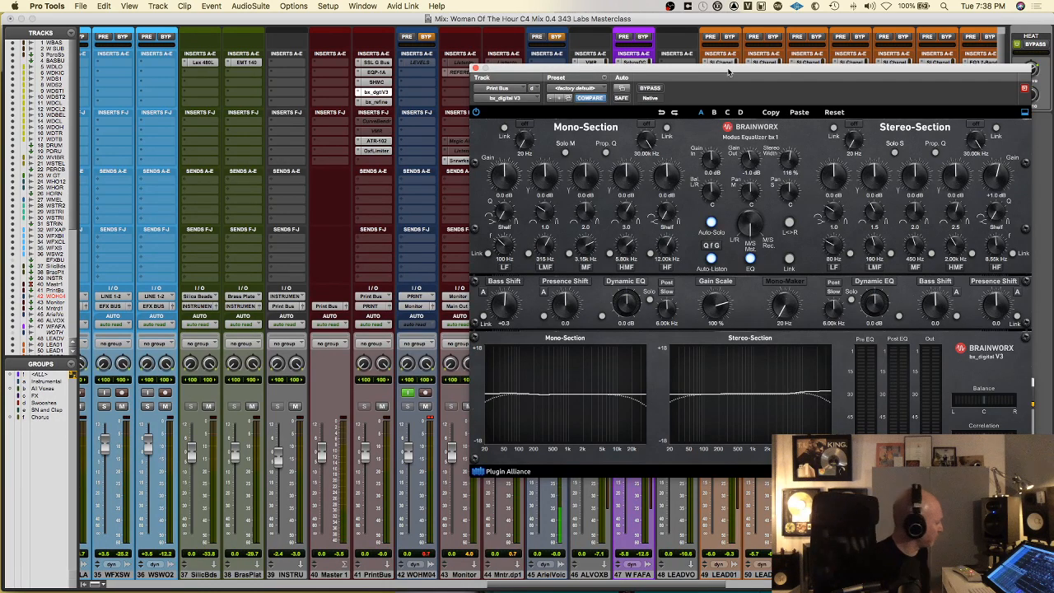
click(475, 69)
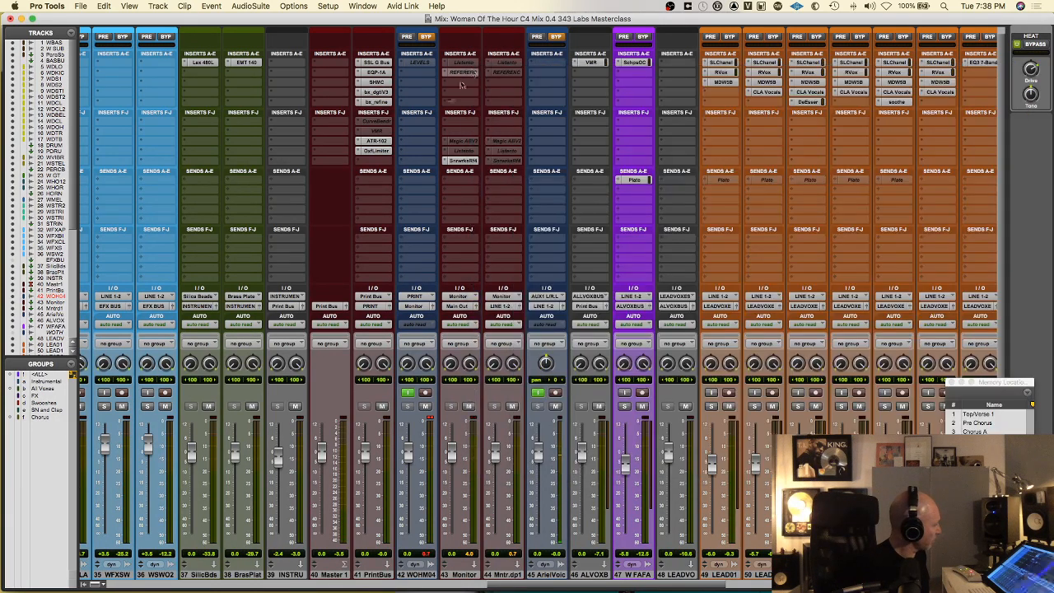
Open the bx_refinement on the Print Bus and look through its preset list while keeping Subtle De-harsh.
click(376, 102)
drag(525, 68, 632, 183)
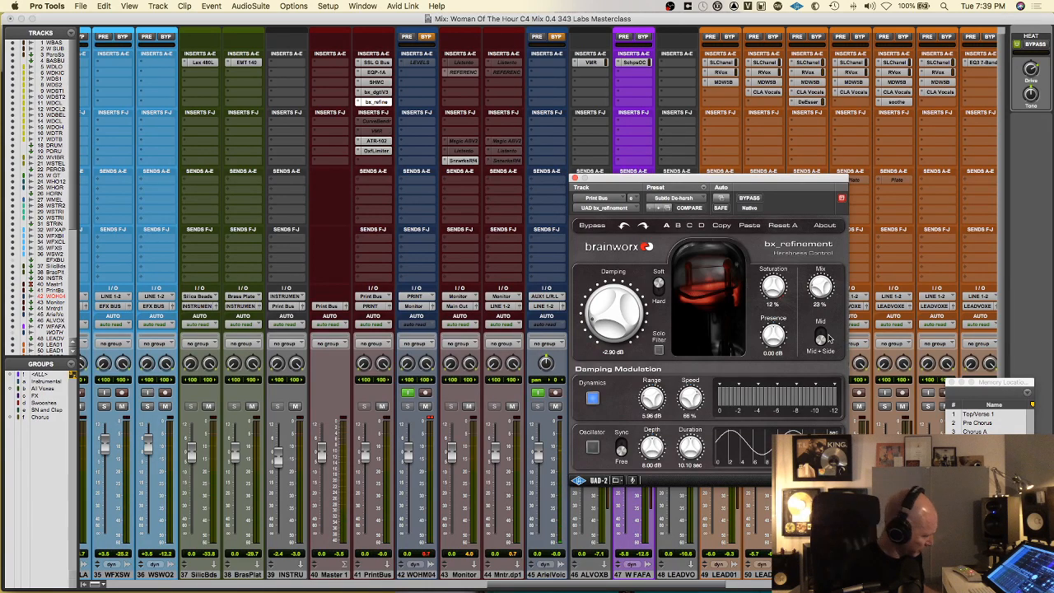
click(679, 200)
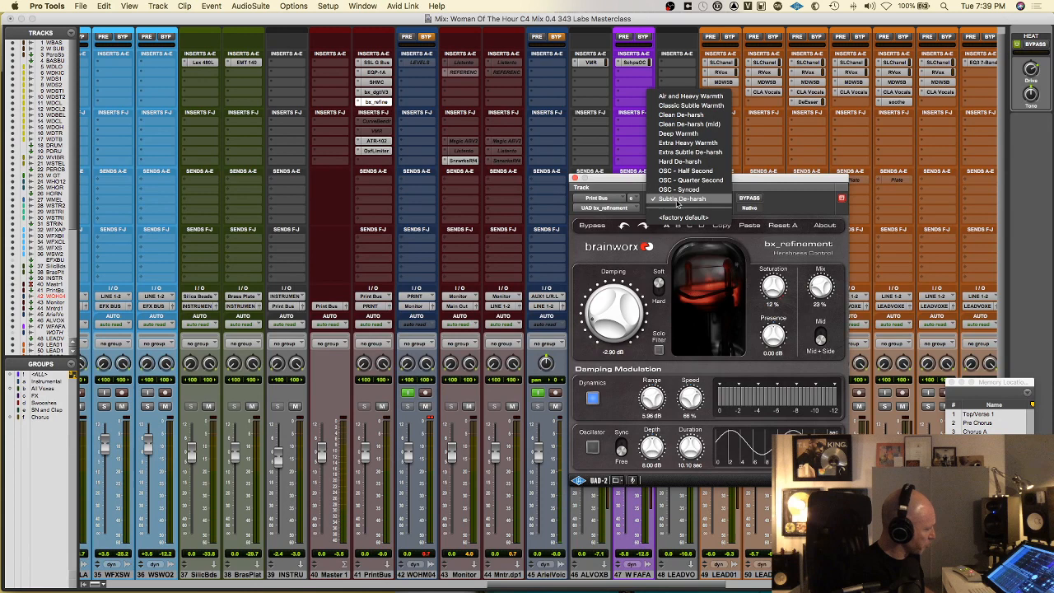
click(685, 276)
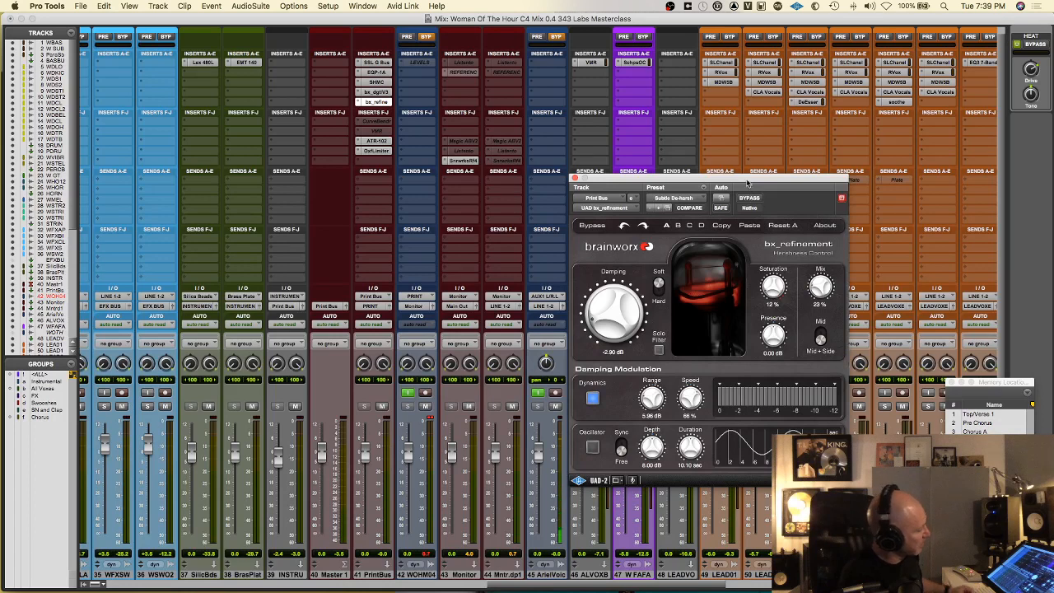
drag(748, 178, 772, 132)
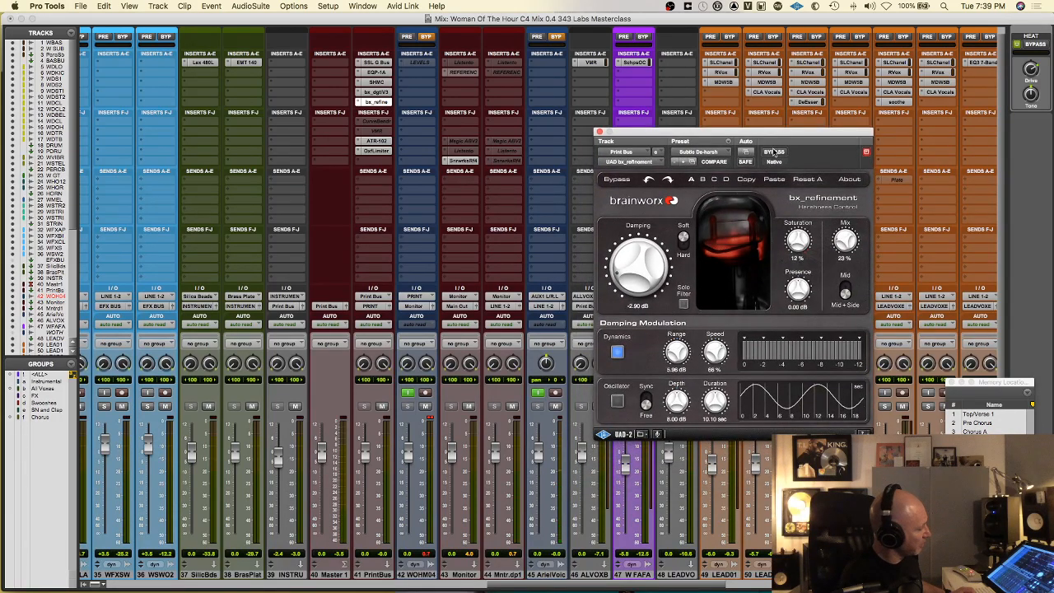
Toggle the bypass of the Print Bus bx_refinement twice during playback to compare the mix with and without it.
click(773, 152)
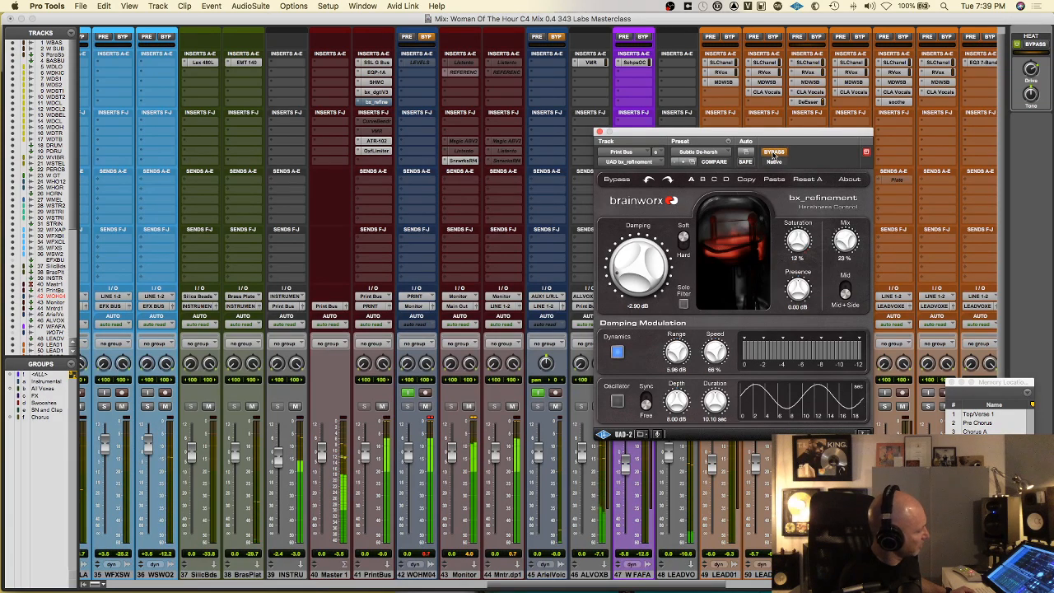
click(773, 154)
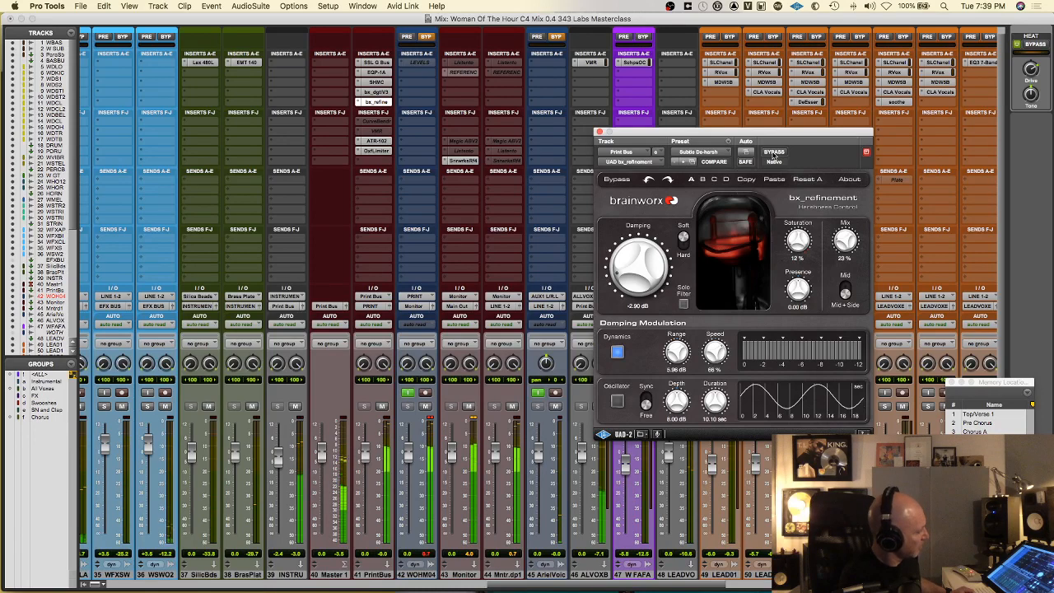
click(774, 152)
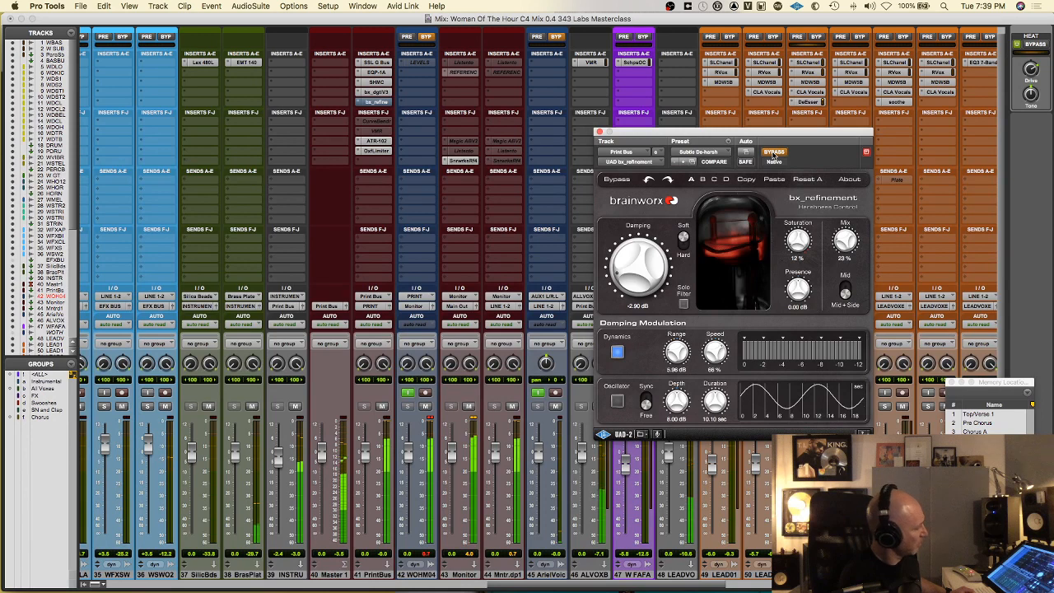
click(774, 153)
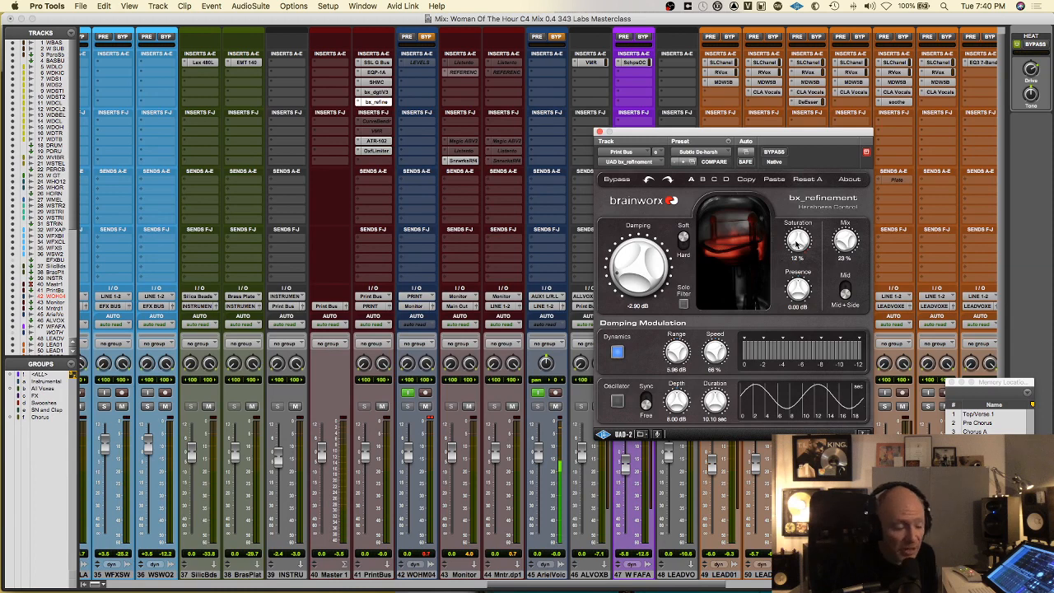
Open the Oxford Limiter on the Print Bus and toggle its bypass during playback to compare the mix with and without it.
click(377, 150)
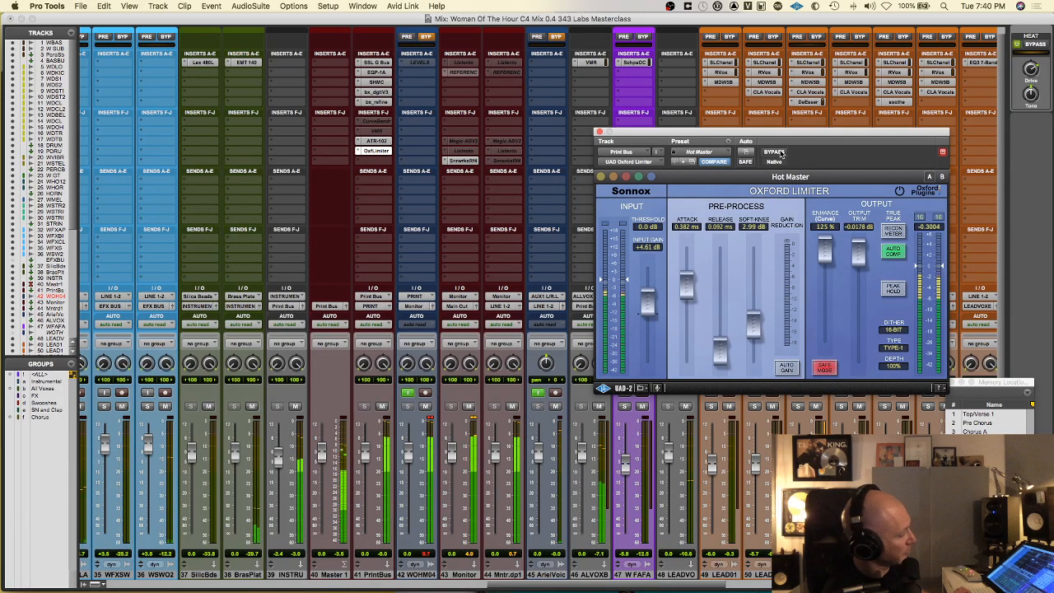
click(776, 152)
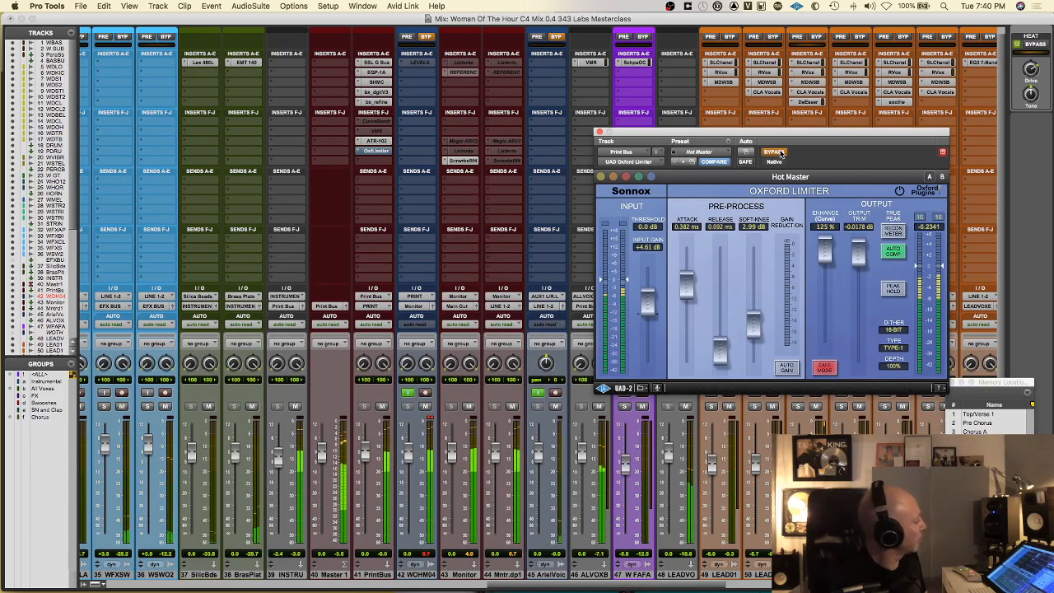
click(778, 153)
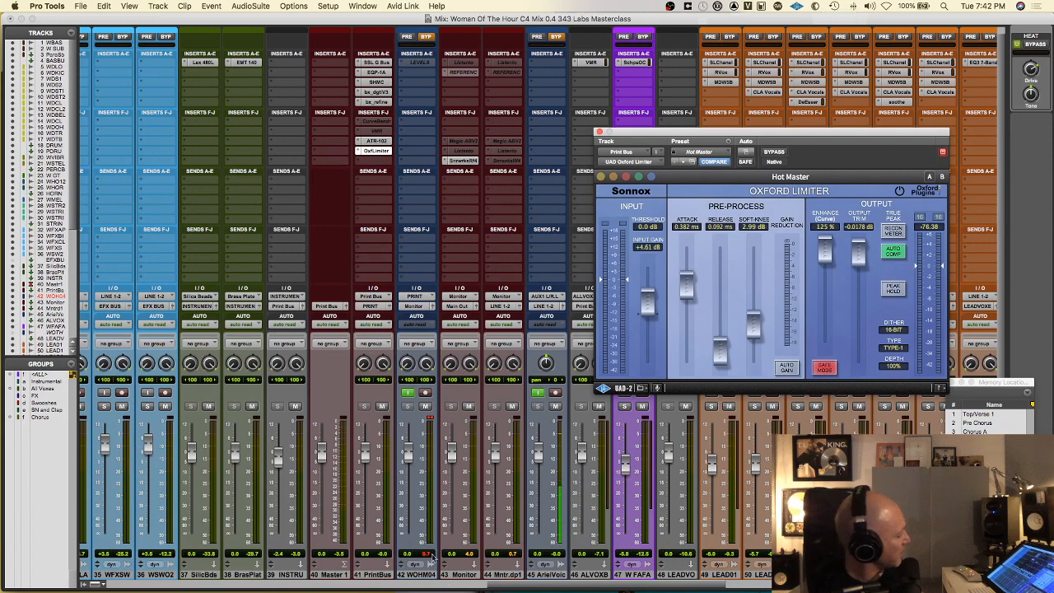
Trace the routing from the WOHM04 print track's output to the Monitor track's input.
scroll(466, 578, down, 2)
click(470, 559)
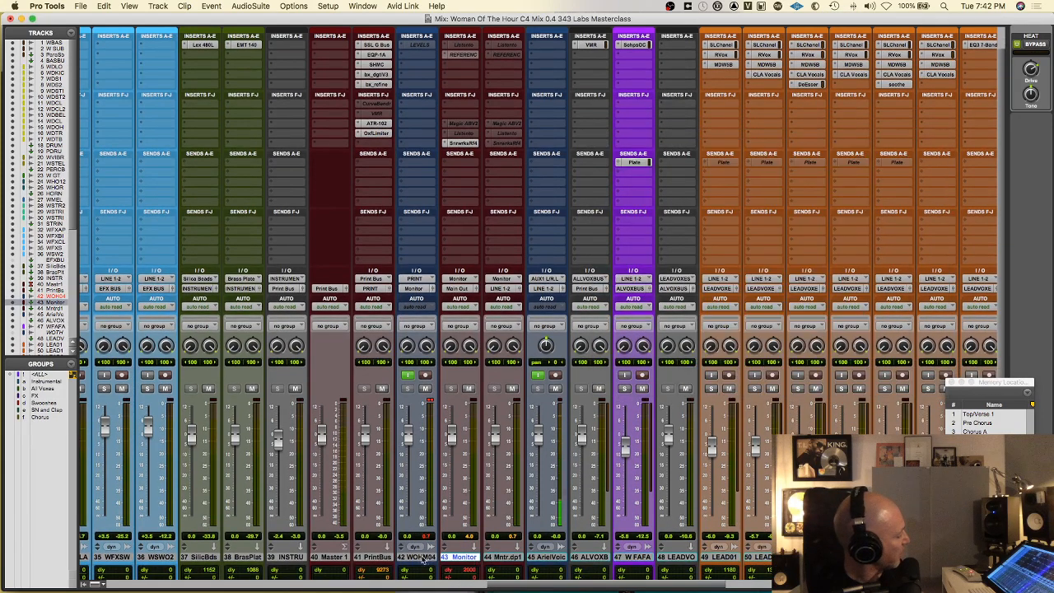
click(419, 558)
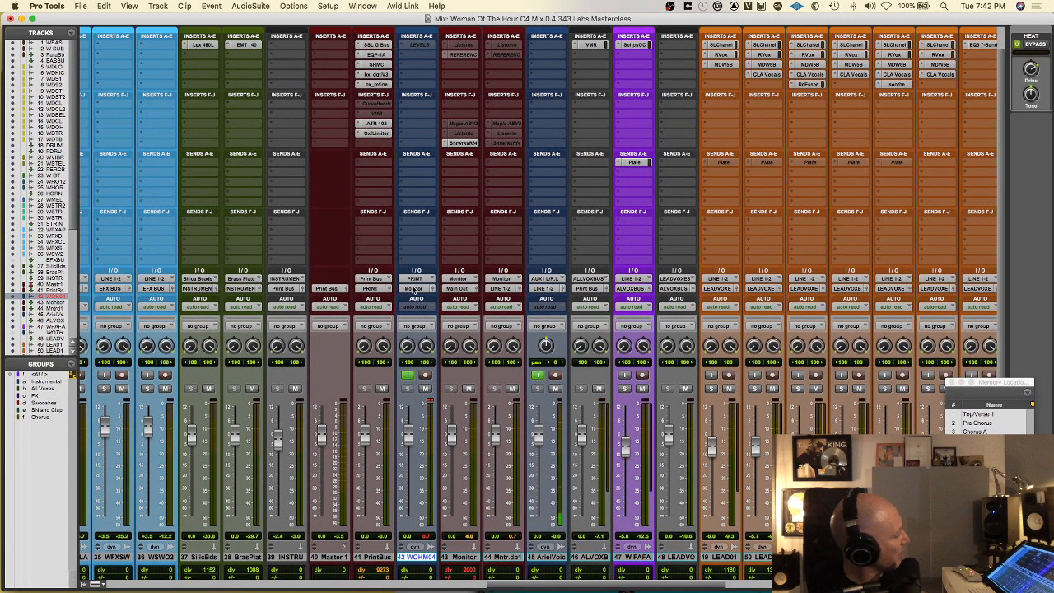
click(414, 290)
click(421, 288)
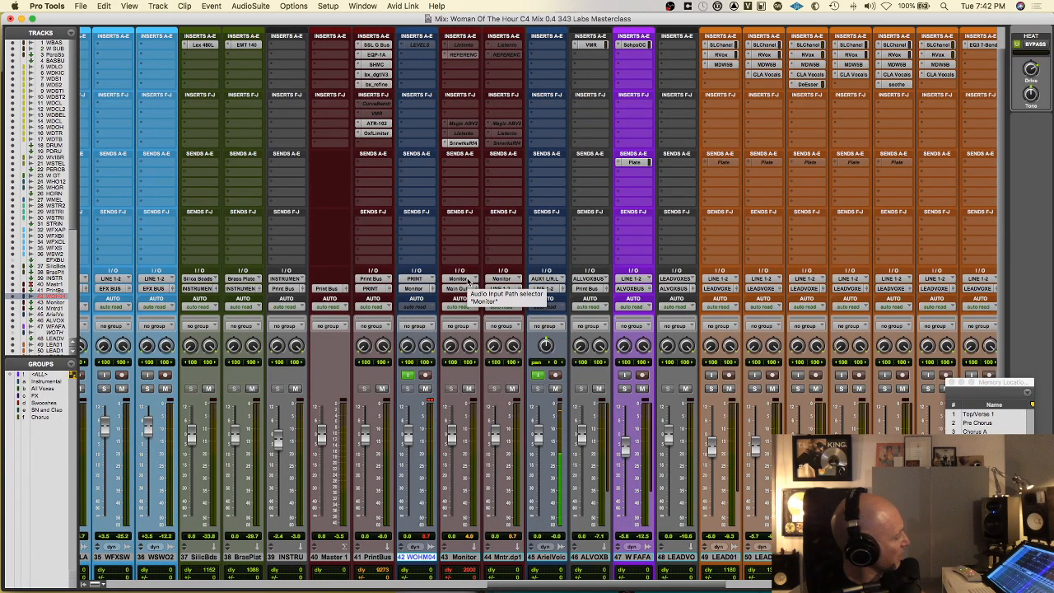
Inspect the Sonarworks Reference 4 insert on the Monitor track and close its window.
click(463, 143)
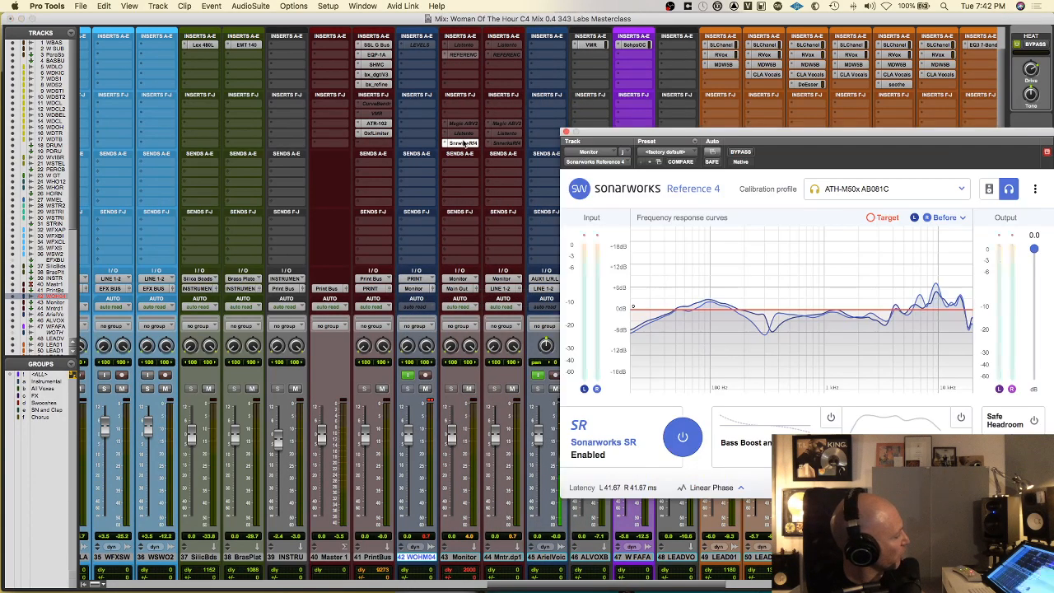
click(463, 144)
click(464, 143)
click(464, 143)
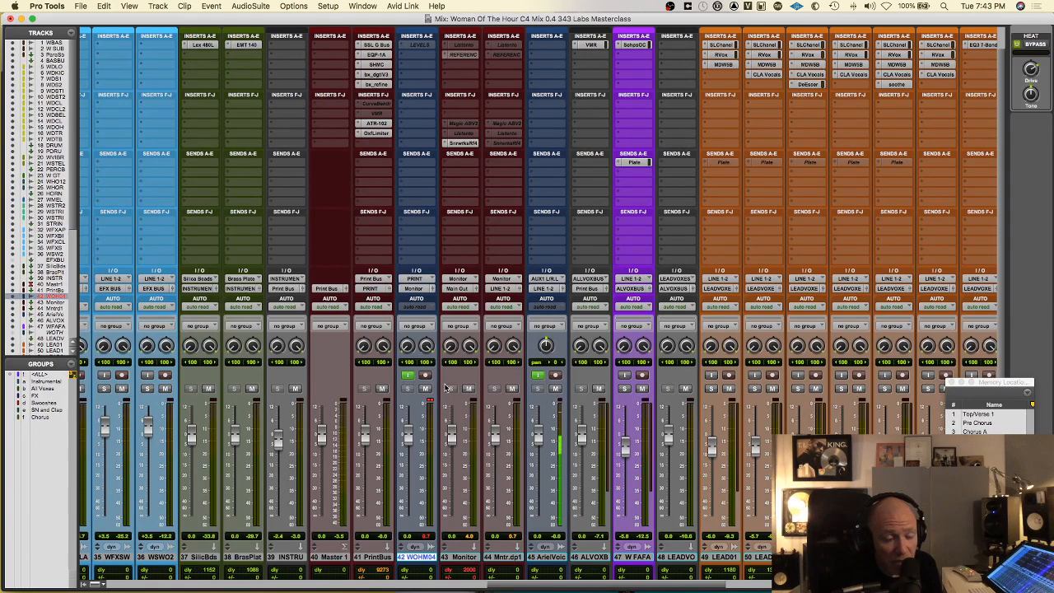
Inspect the reverb plug-ins on the Plate, Spring and Medium Hall vocal returns, closing each window again.
scroll(445, 388, up, 2)
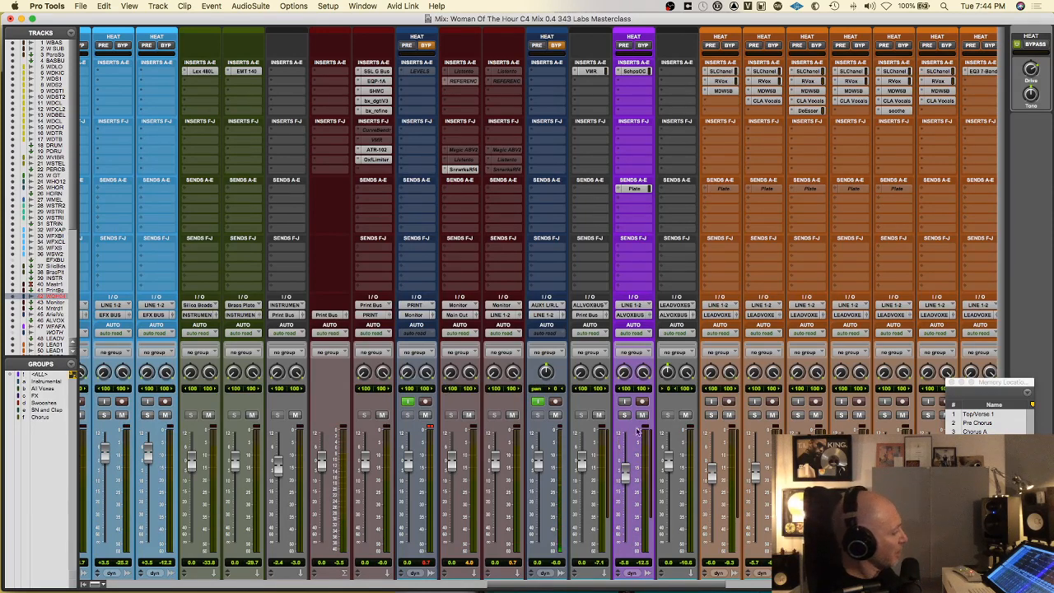
scroll(700, 429, right, 5)
scroll(700, 430, right, 15)
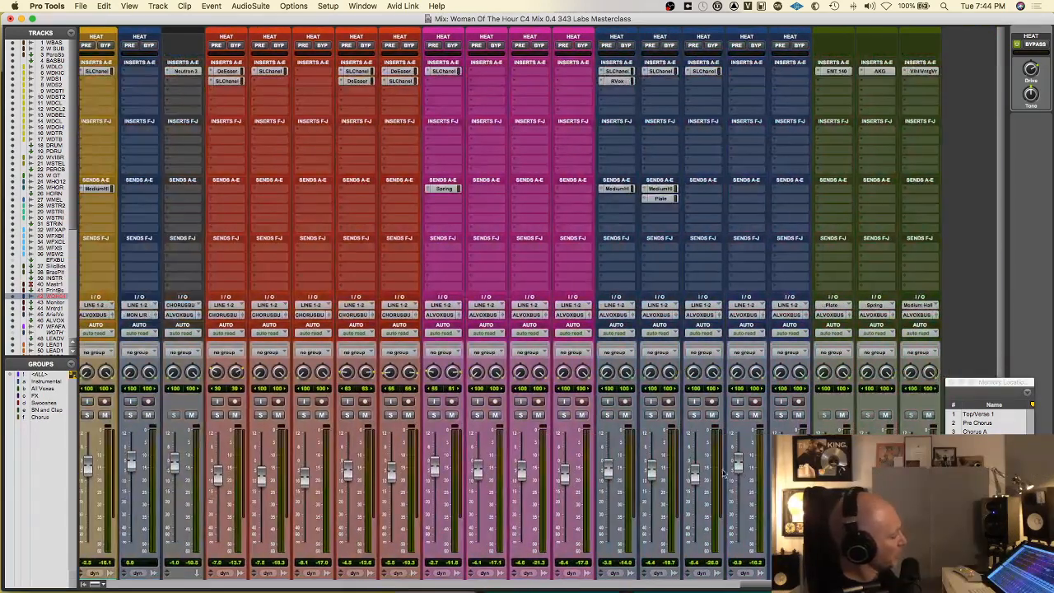
scroll(739, 487, down, 1)
scroll(743, 446, down, 1)
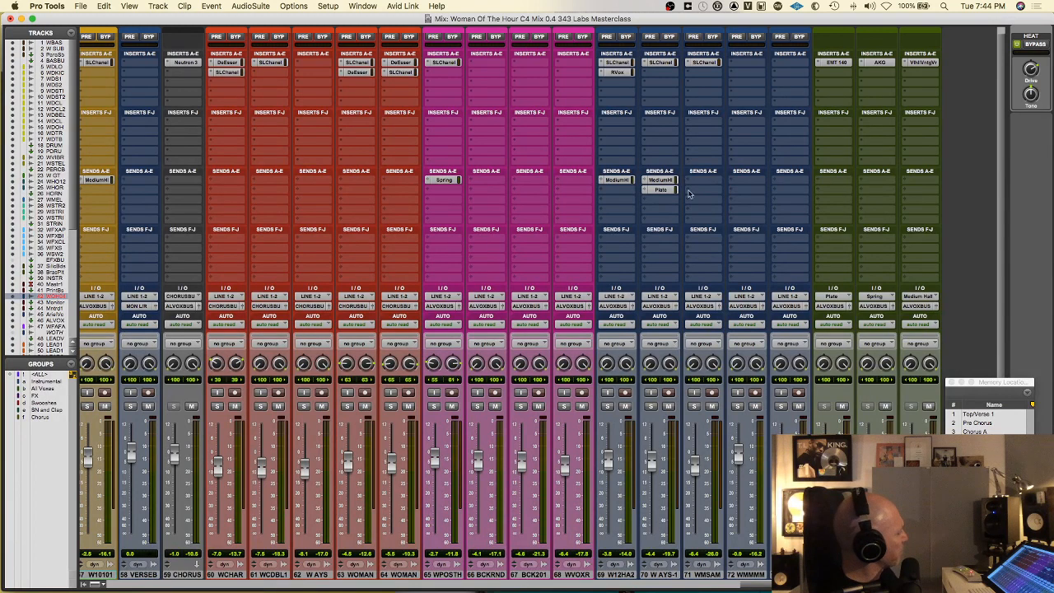
click(831, 62)
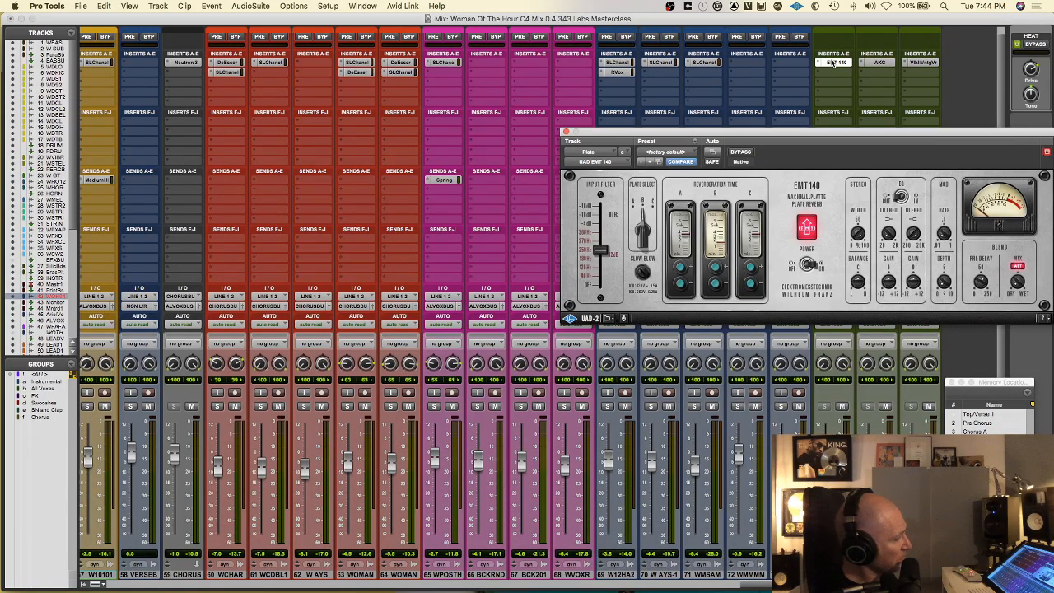
click(831, 63)
click(878, 62)
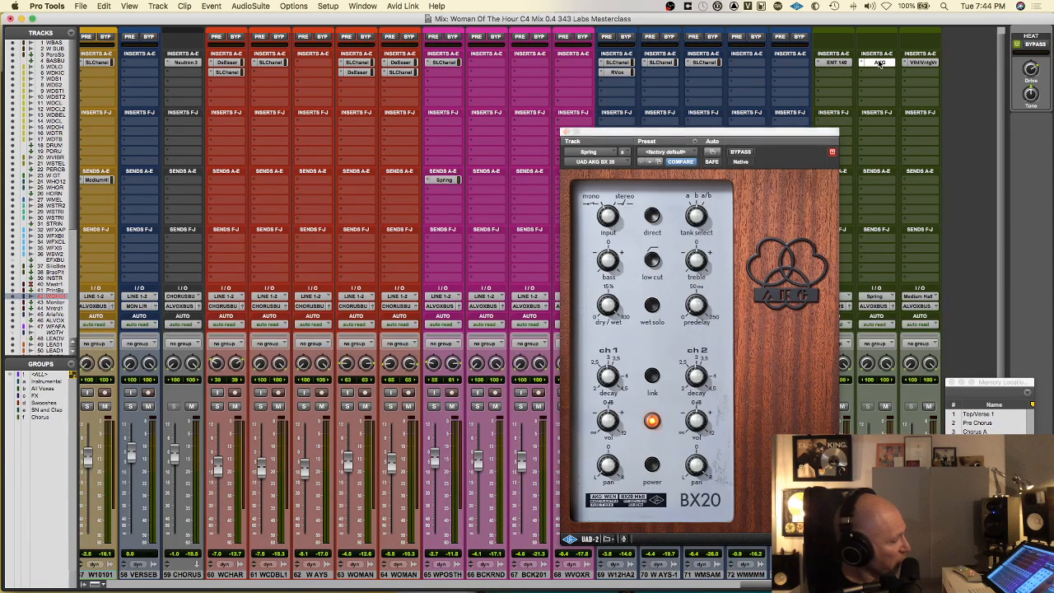
click(879, 63)
click(922, 63)
click(922, 64)
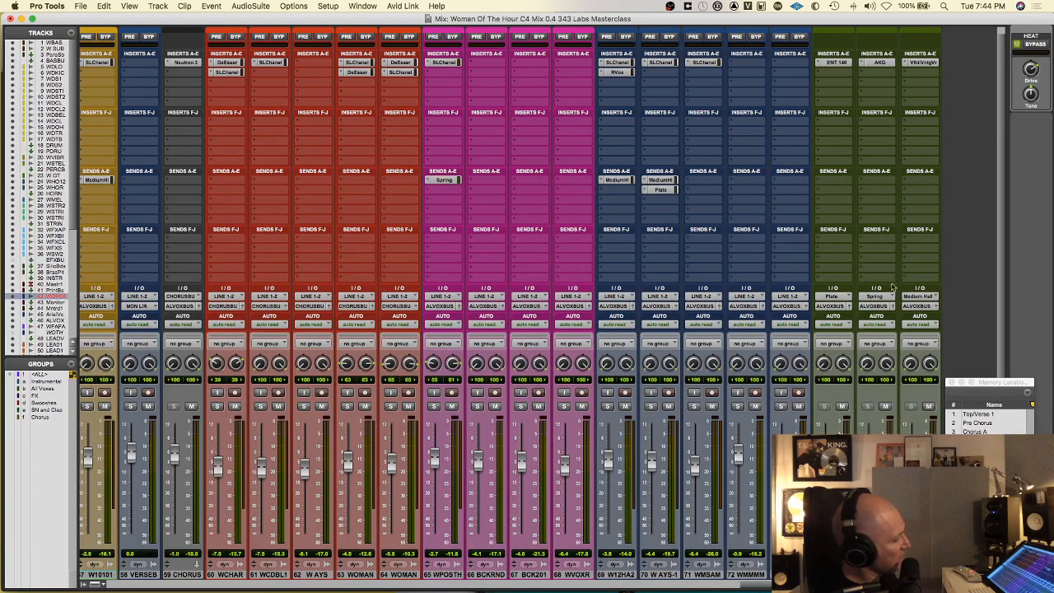
Examine the W AYS-1 track's Medium Hall and Plate sends and its SSLChannel insert, and close the plug-in window.
scroll(858, 316, left, 10)
scroll(859, 316, right, 10)
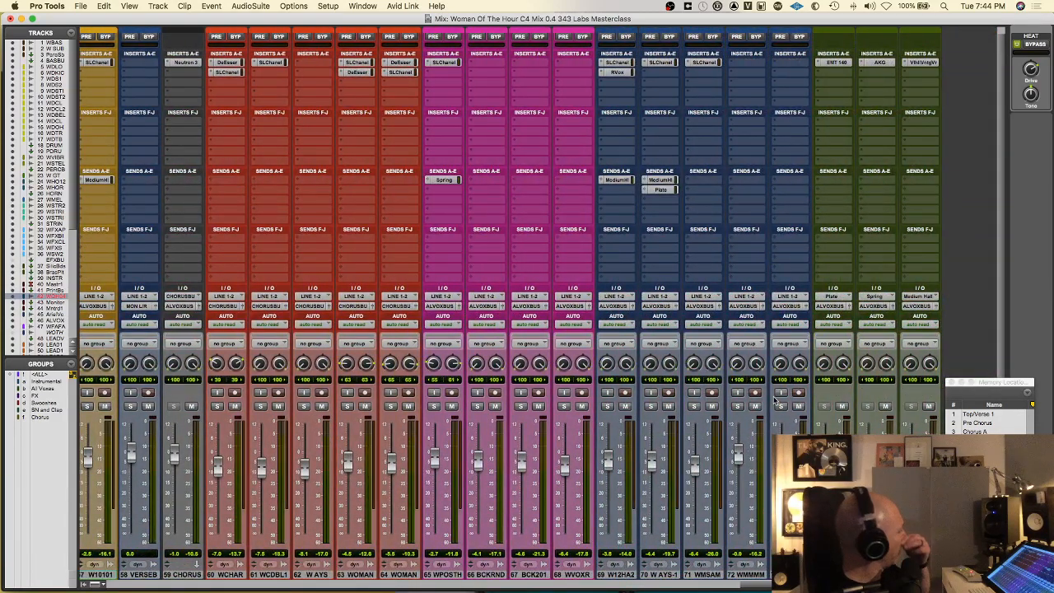
double_click(664, 575)
key(Escape)
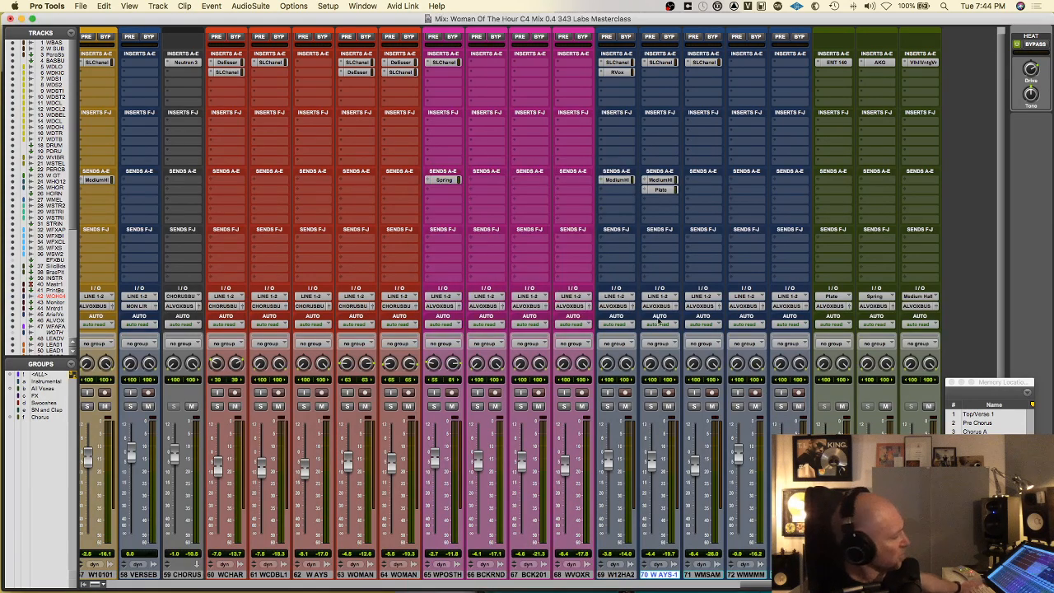
click(669, 180)
click(668, 180)
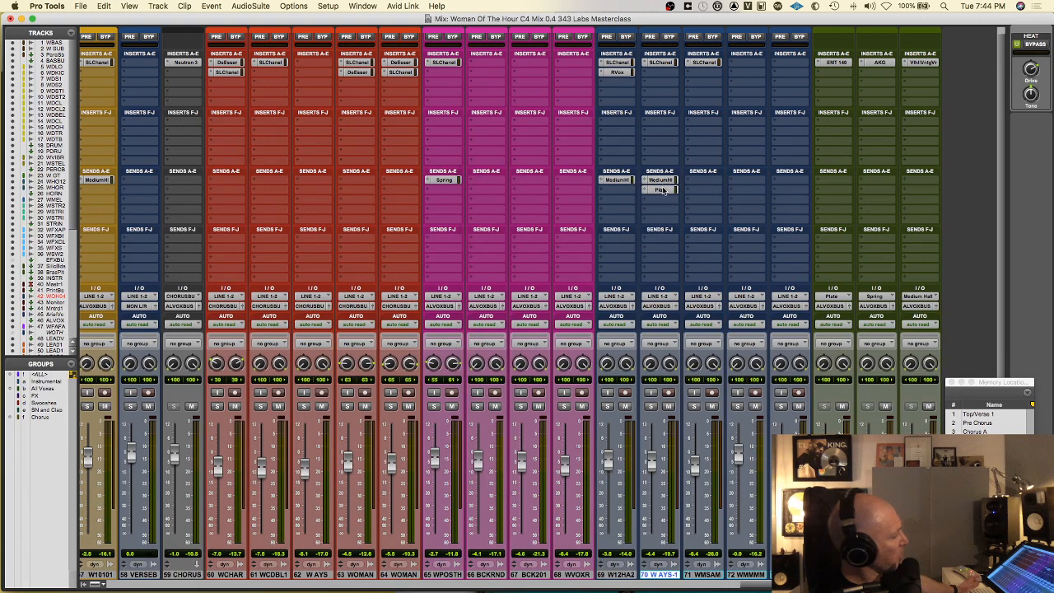
click(662, 190)
click(662, 190)
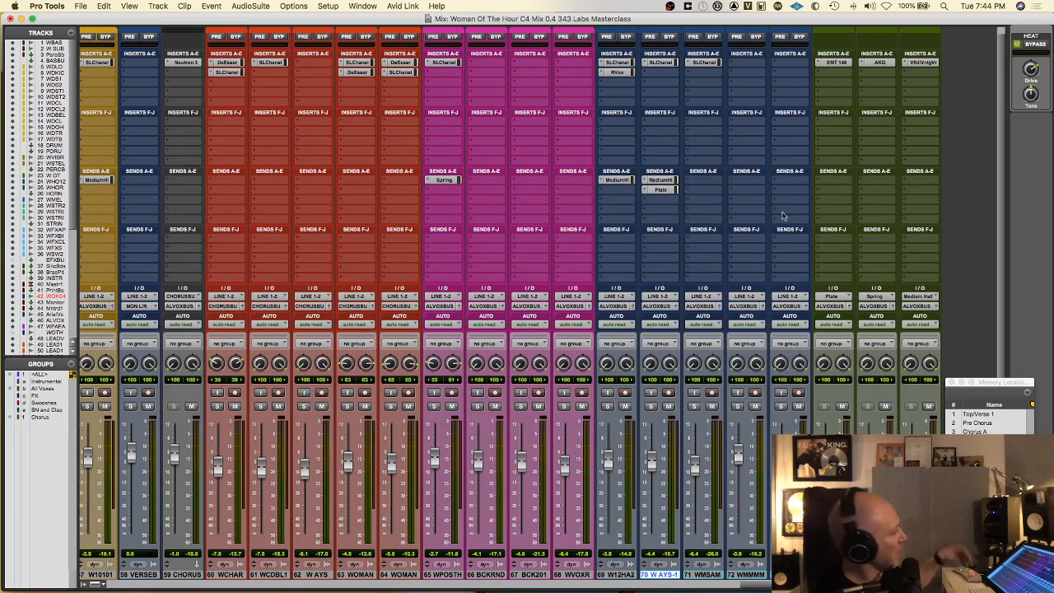
click(667, 63)
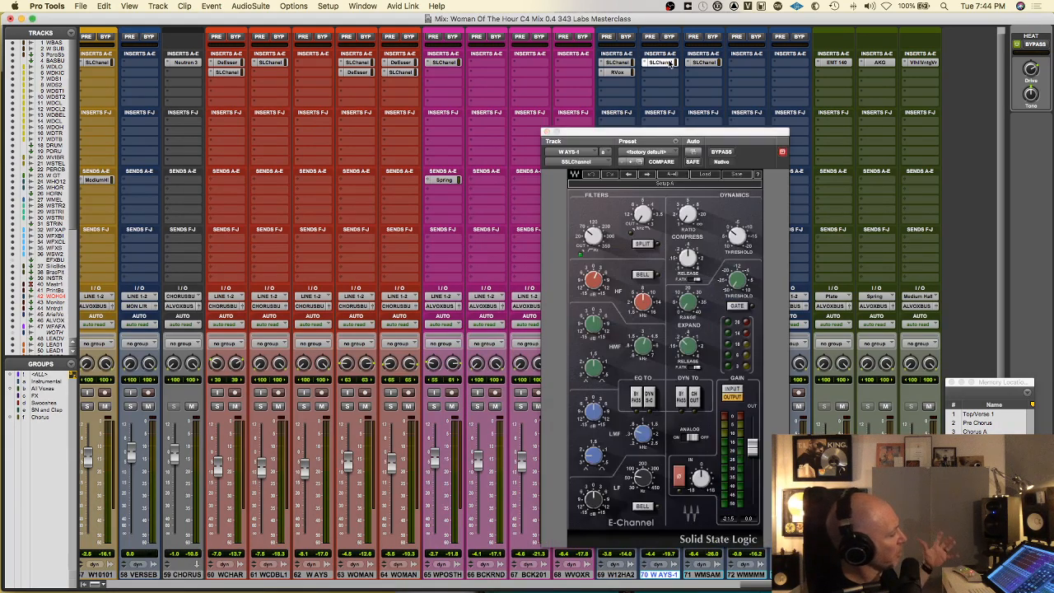
click(669, 63)
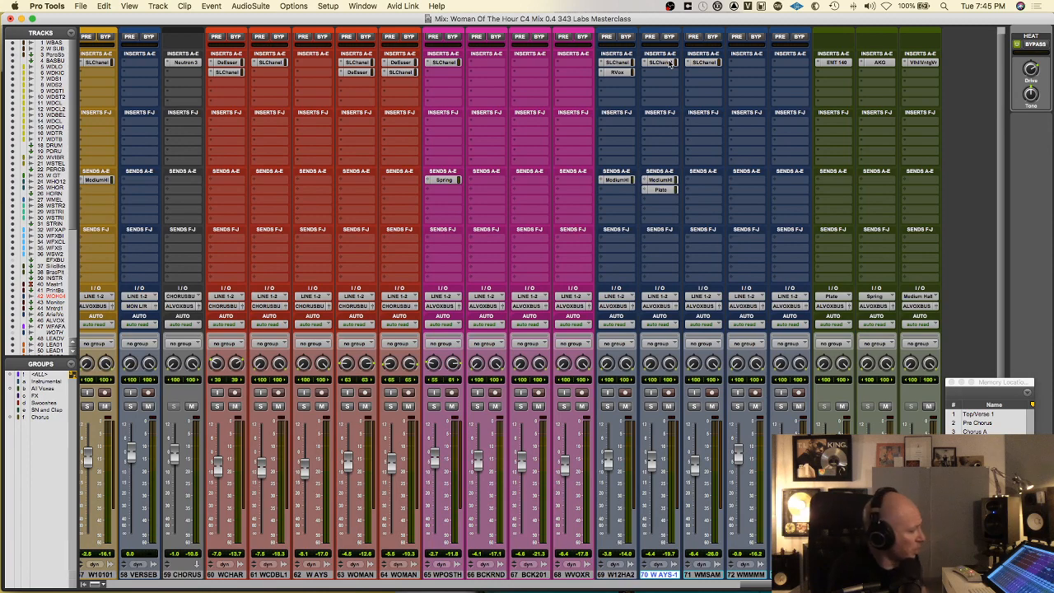
In the Edit window, zoom in on the ALL VOX BUS volume automation from Chorus Outro to End and enlarge that track's height.
key(super+equal)
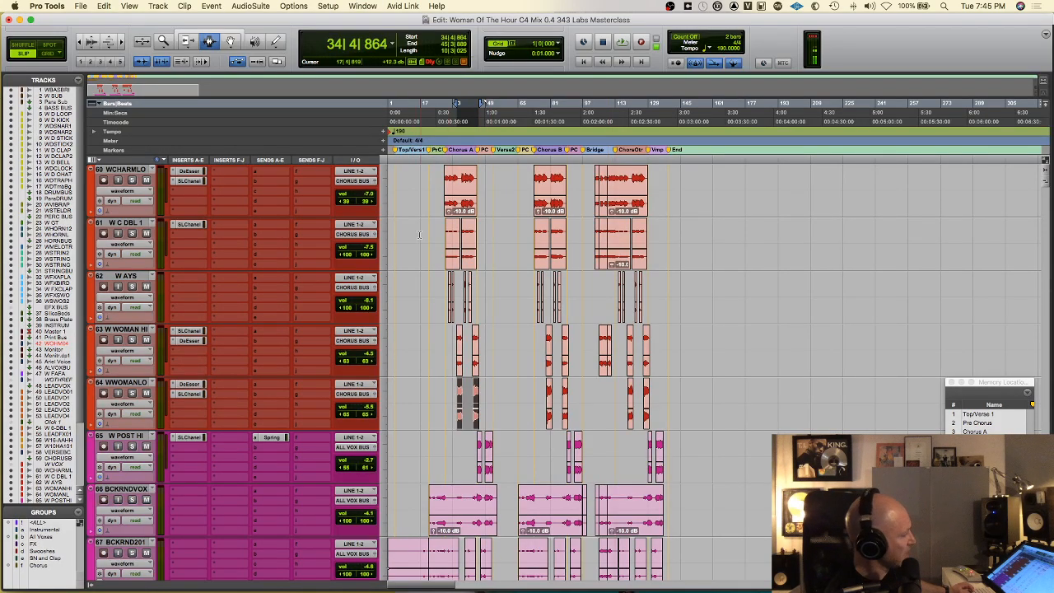
scroll(420, 235, up, 15)
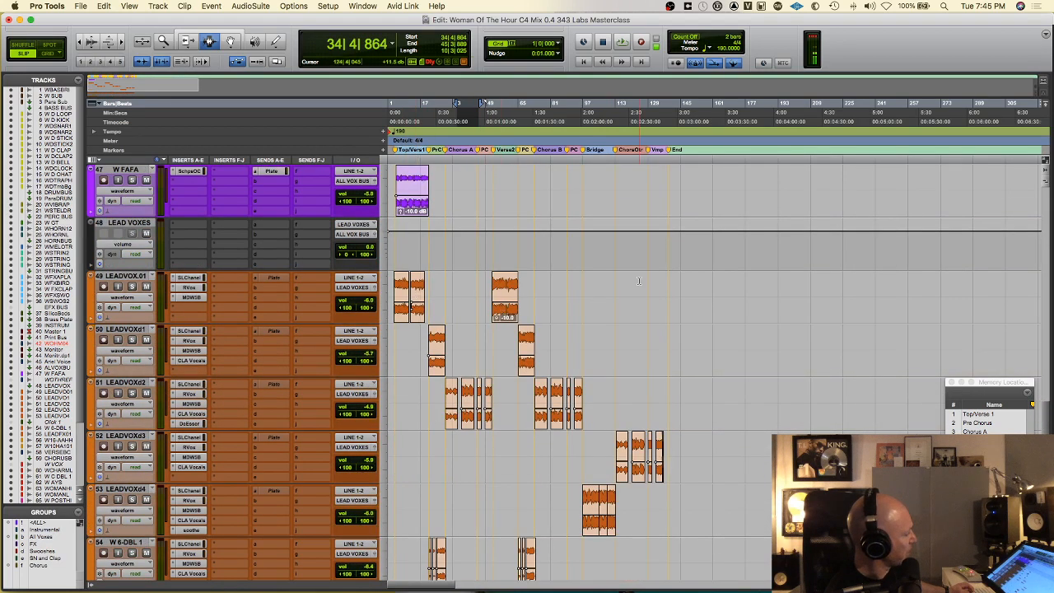
scroll(639, 245, up, 4)
drag(610, 339, 671, 343)
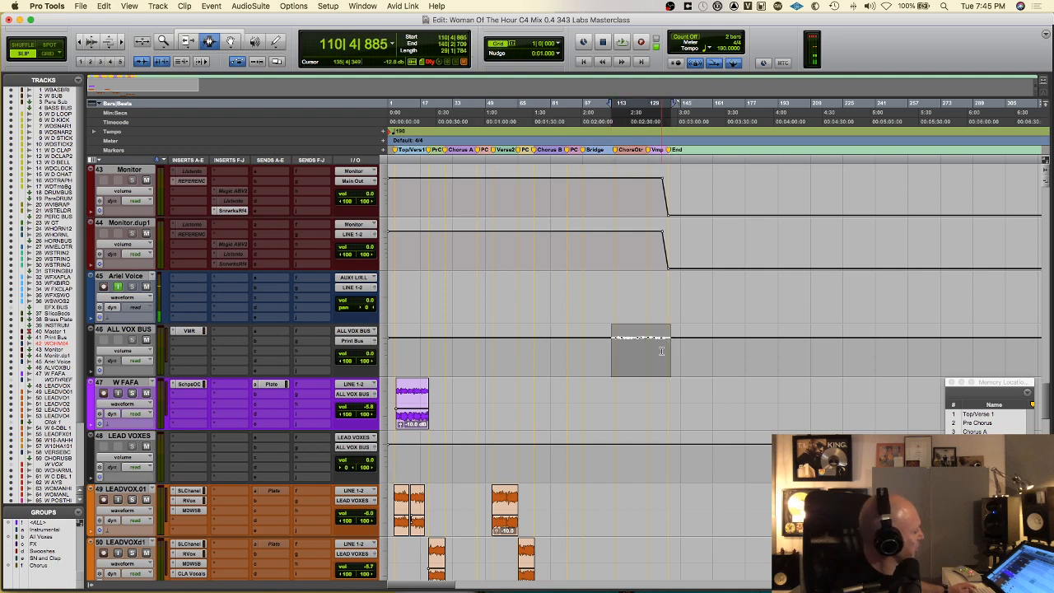
key(t)
key(t)
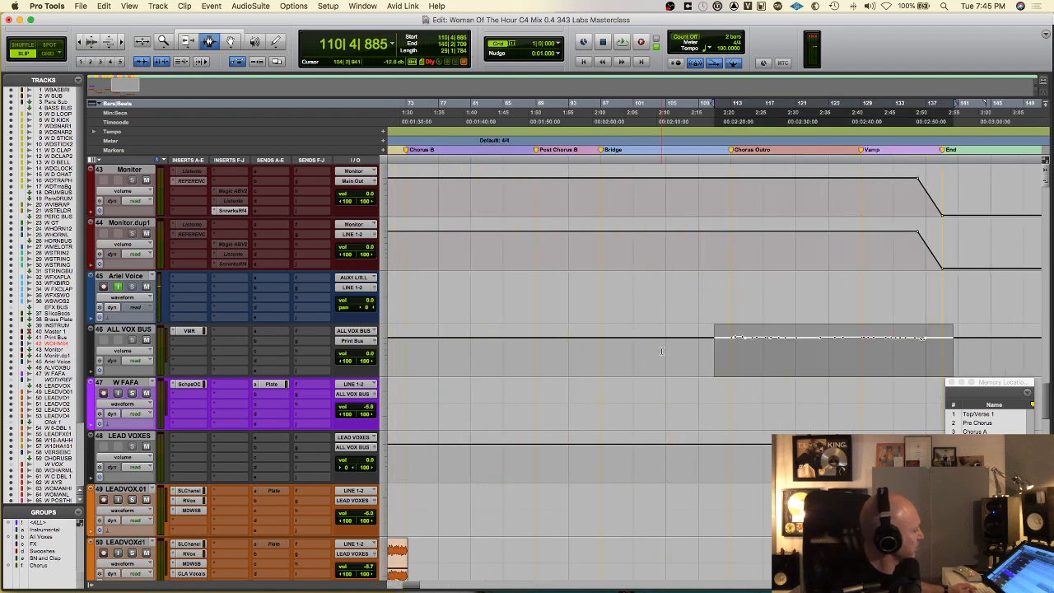
click(387, 355)
click(392, 374)
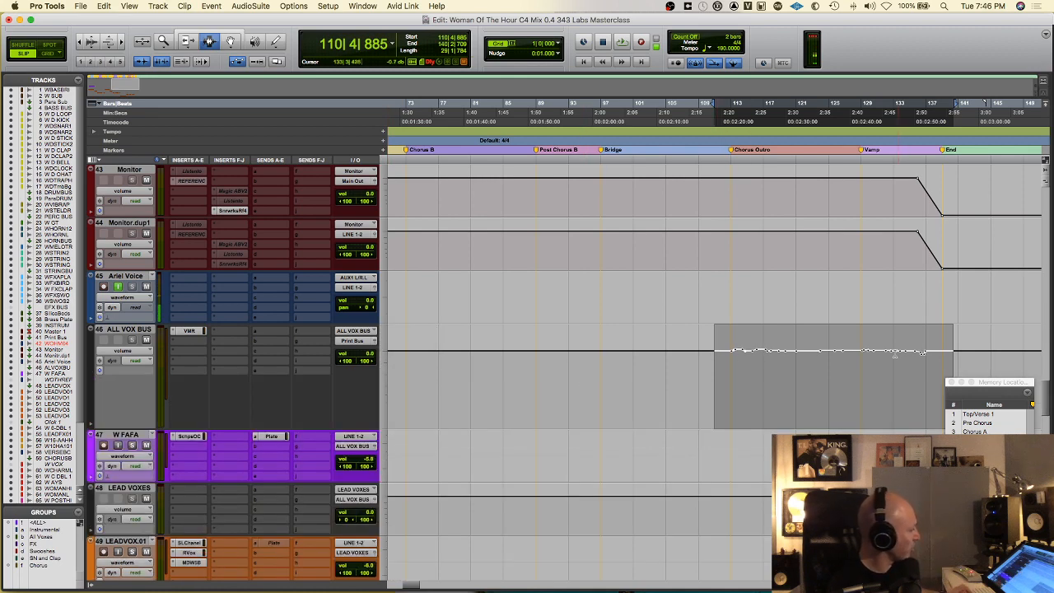
Set the height of all tracks to large, starting from the Print Bus.
scroll(867, 351, up, 5)
scroll(848, 350, left, 5)
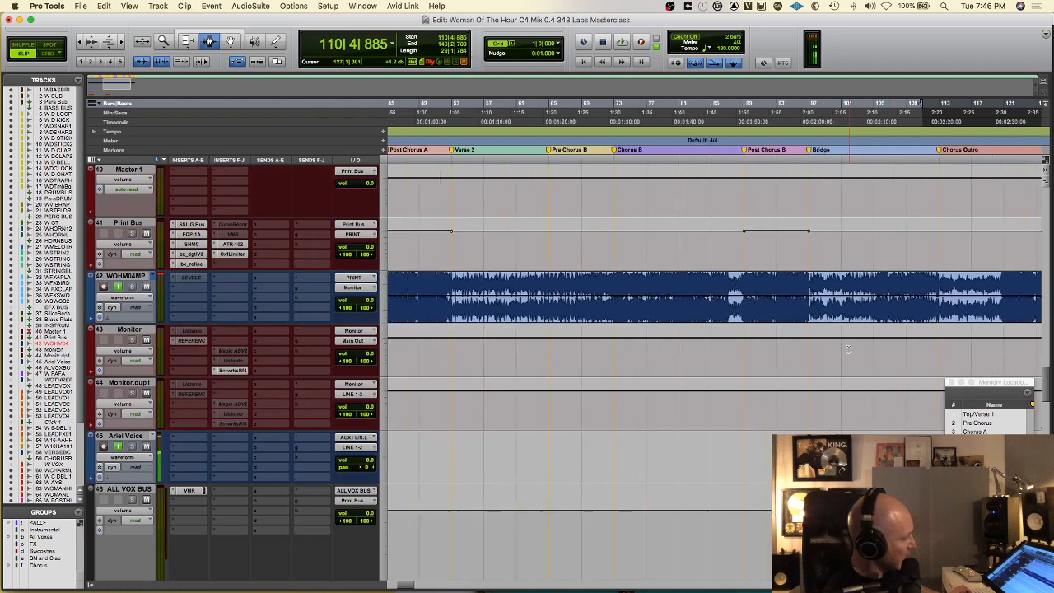
scroll(848, 349, left, 5)
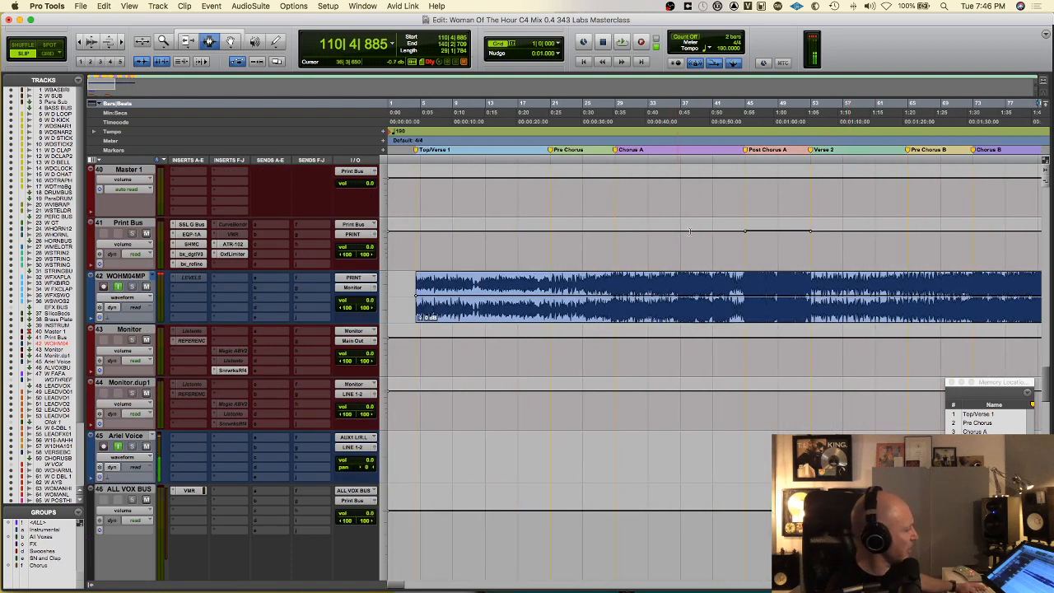
click(383, 255)
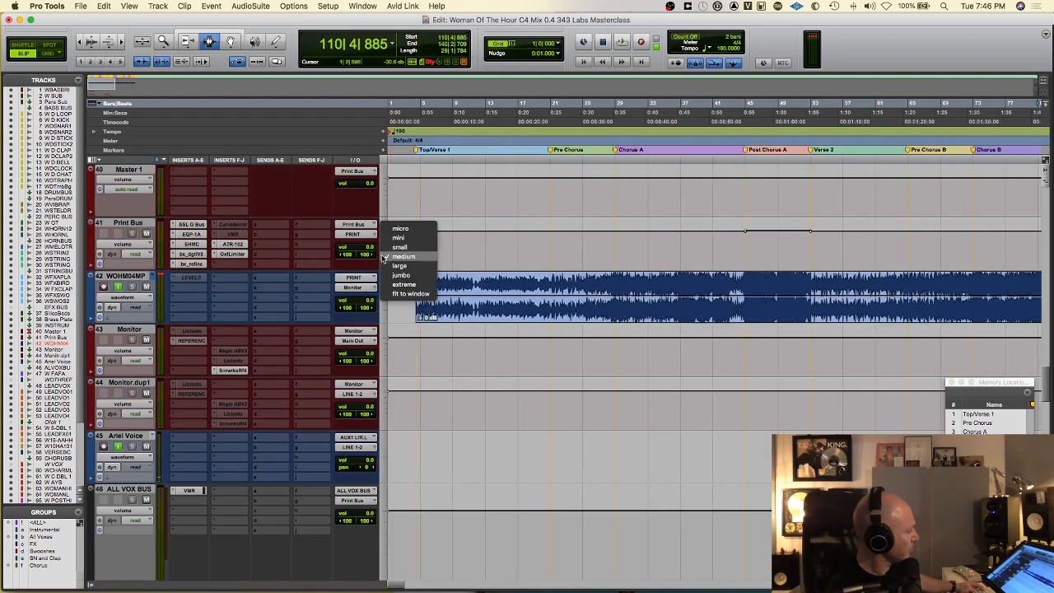
alt+click(401, 265)
scroll(743, 292, up, 1)
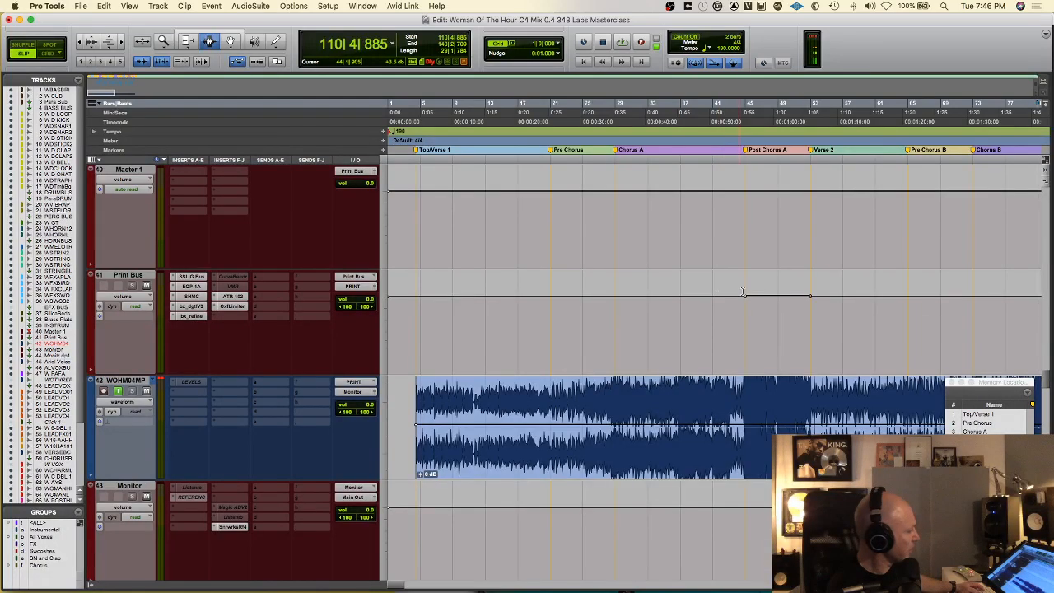
Select the Print Bus volume automation across Post Chorus A to examine it, and place the cursor within Chorus A.
drag(743, 292, 824, 296)
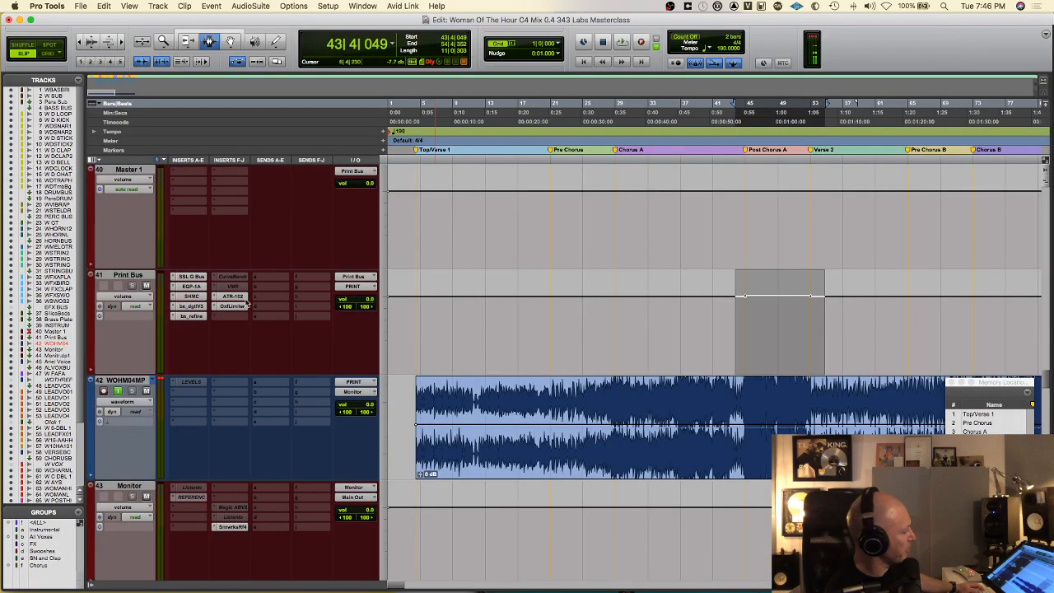
click(728, 303)
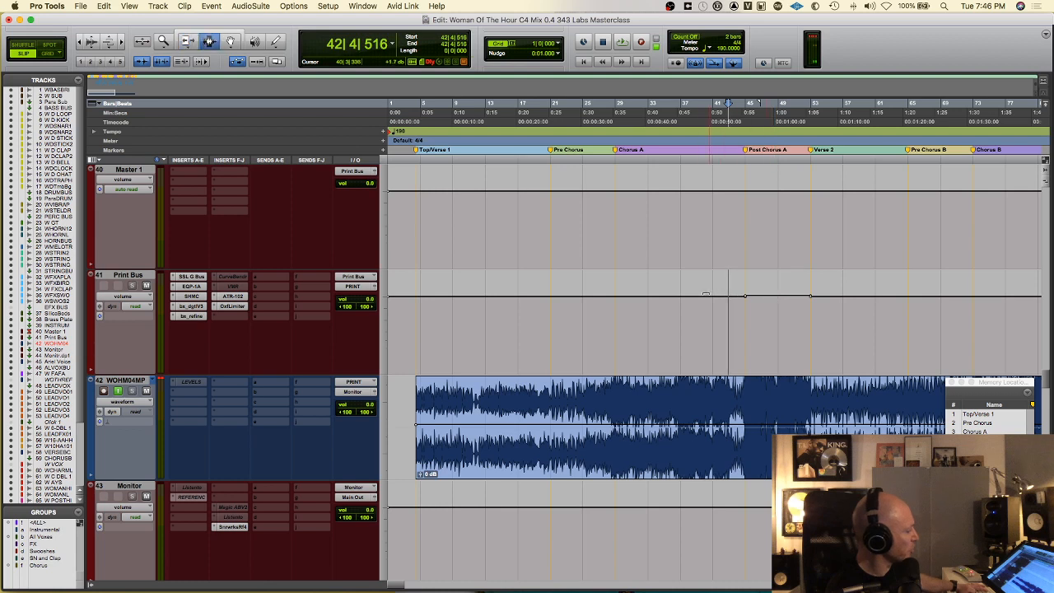
click(692, 294)
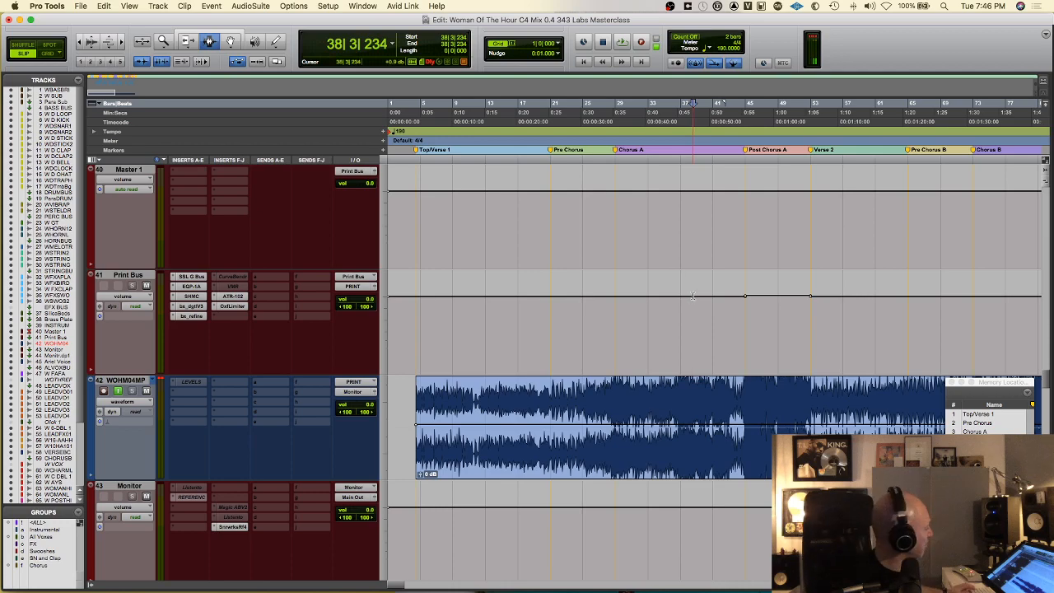
Select the W SUB clip in Chorus A, start playback and solo the W SUB track to audition it.
scroll(501, 305, up, 15)
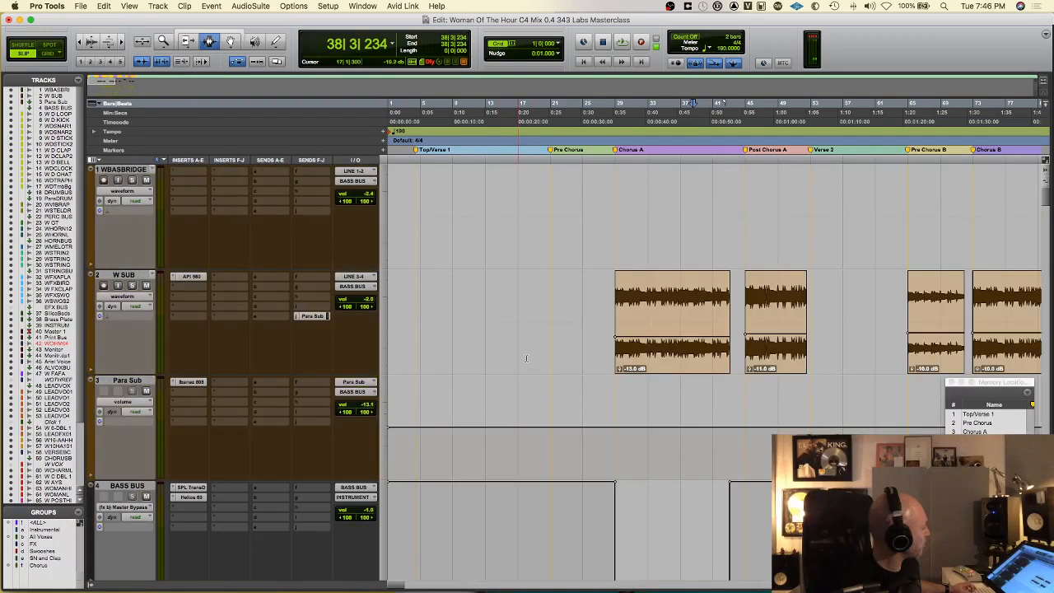
click(634, 337)
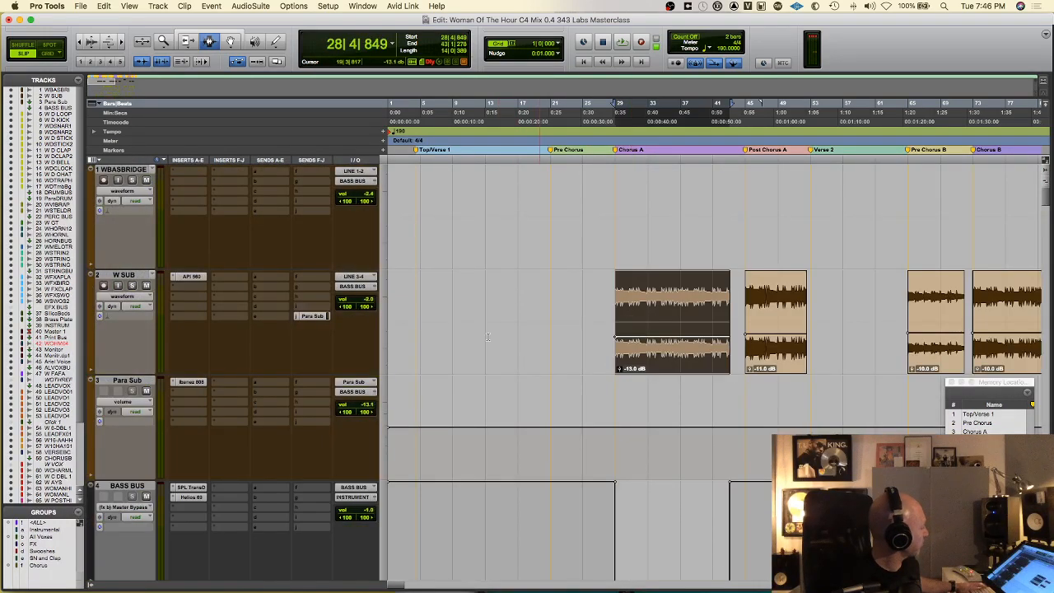
key(space)
click(132, 284)
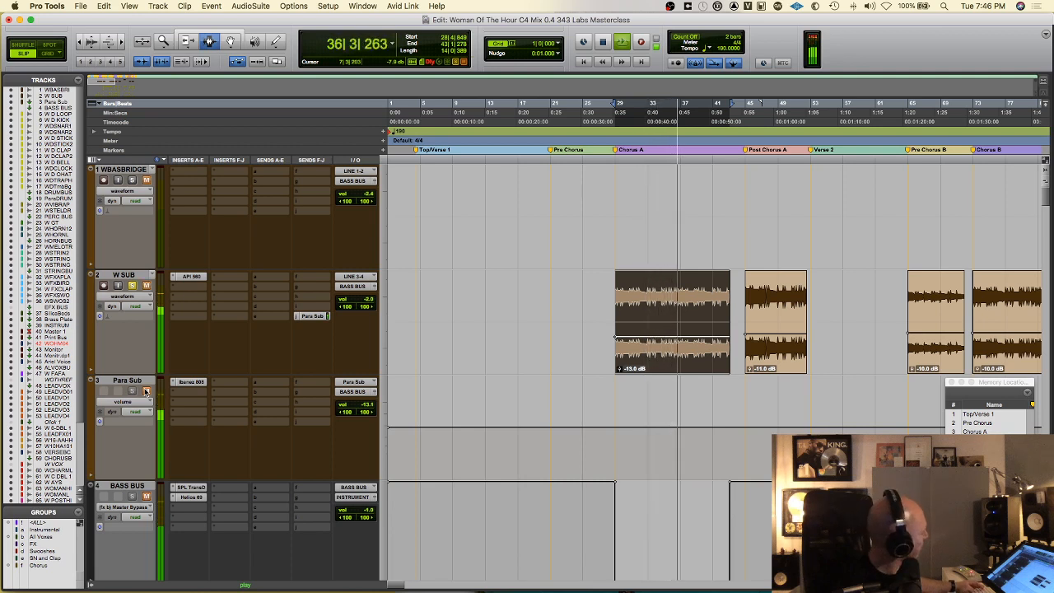
Unsolo W SUB and replay Chorus A, switching the Para Sub mute off to compare, then stop playback from a point within the chorus.
click(131, 285)
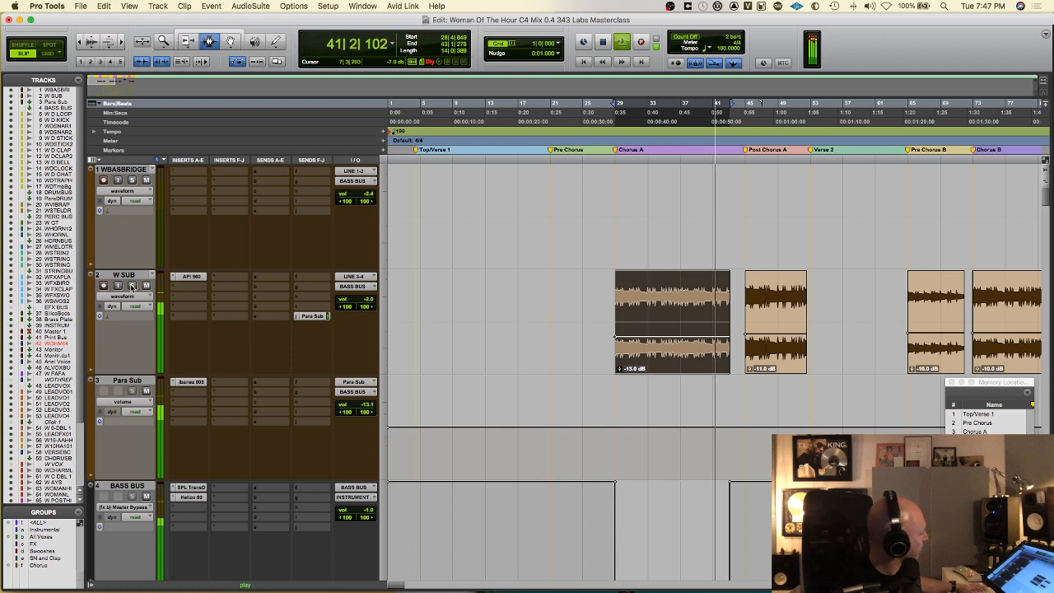
key(space)
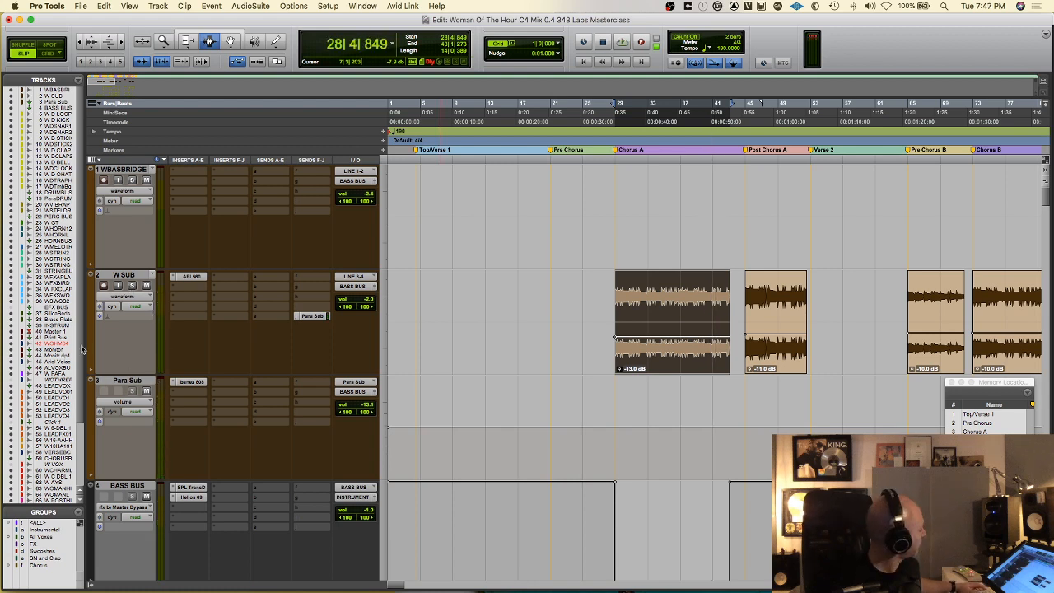
key(space)
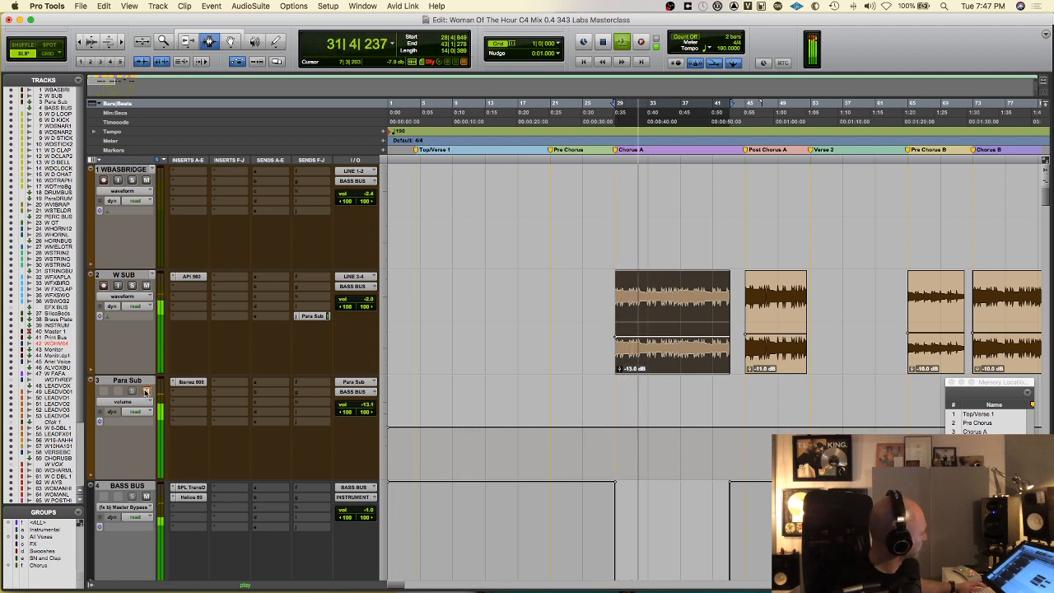
click(146, 392)
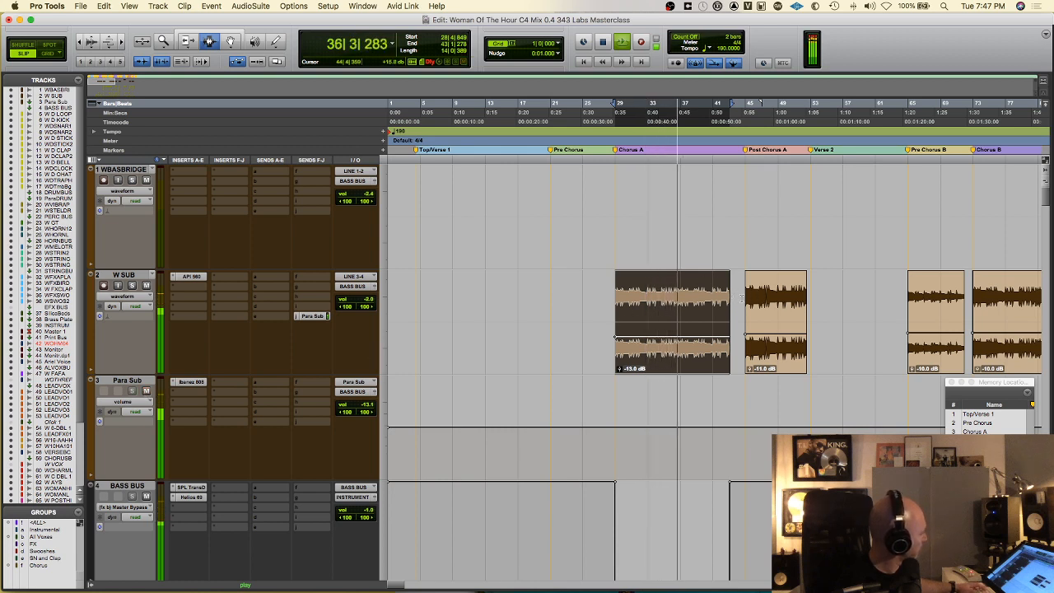
click(701, 298)
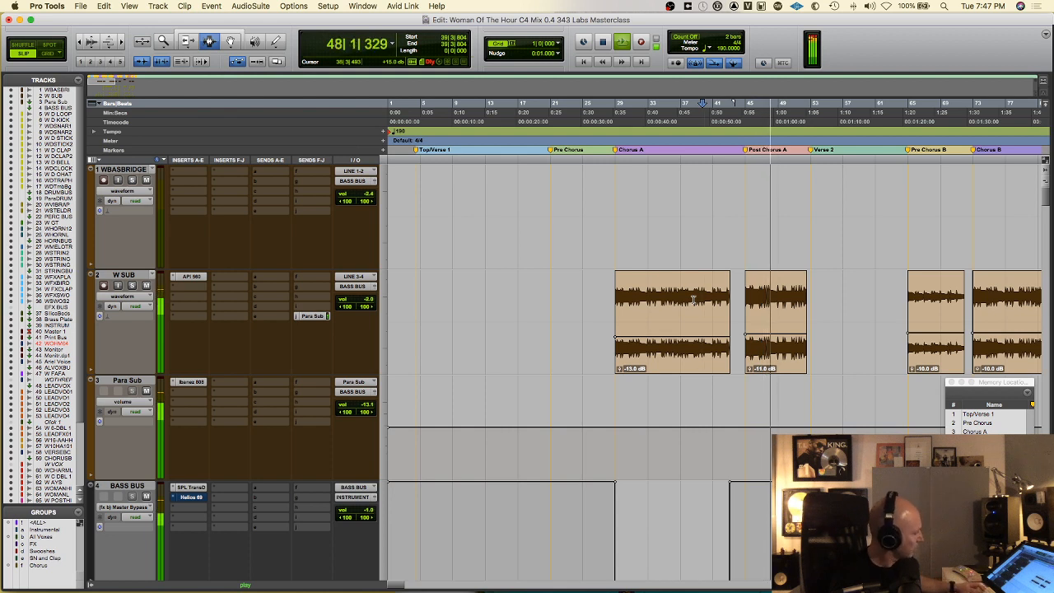
key(space)
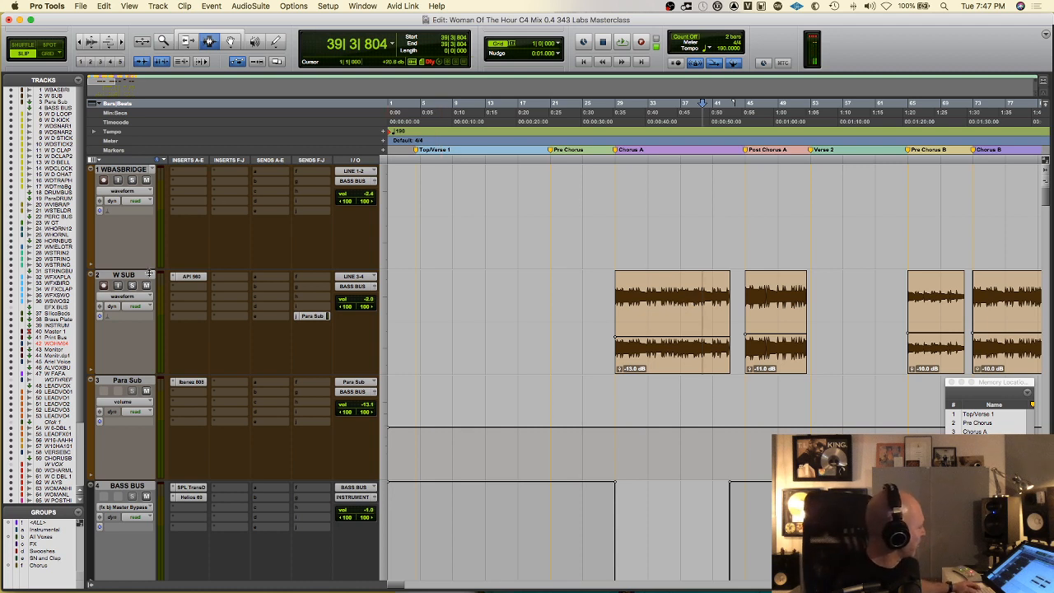
Insert the stereo Wider plug-in on the W SUB track to look at its width control, and remove the insert again.
click(185, 299)
mouse_move(185, 299)
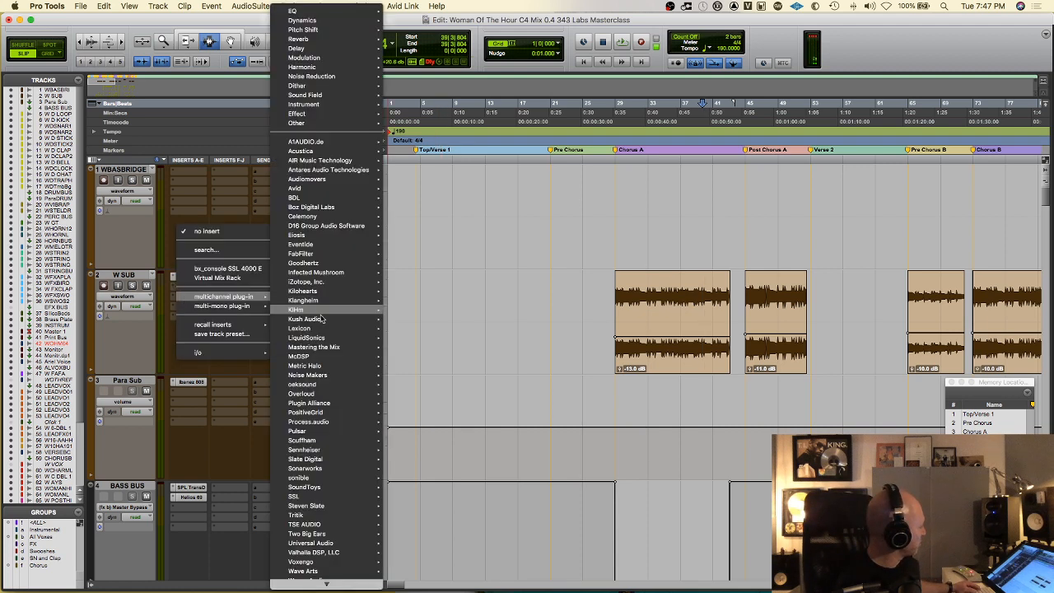
mouse_move(331, 565)
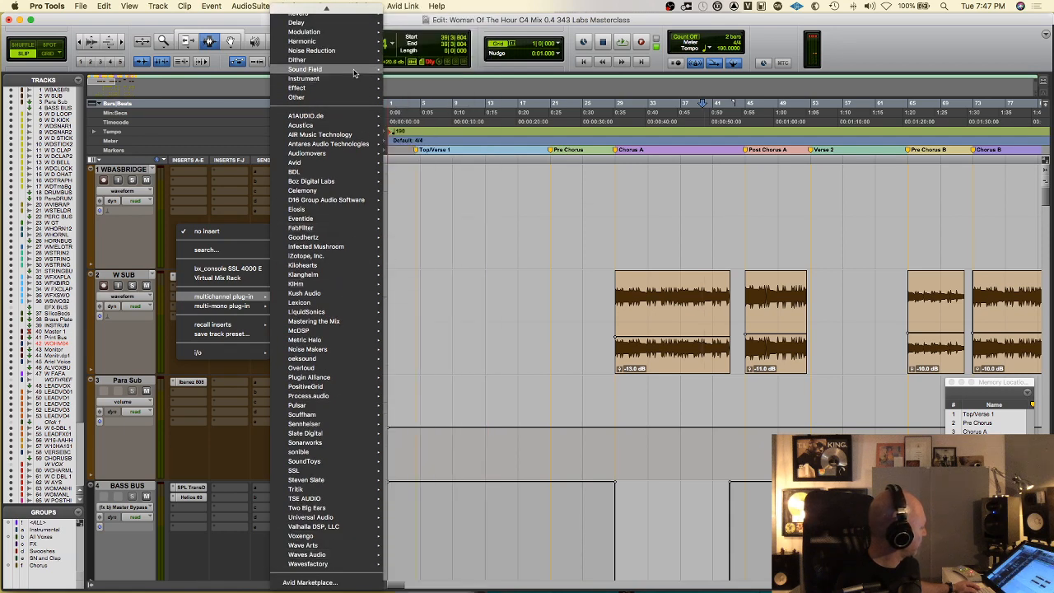
mouse_move(357, 73)
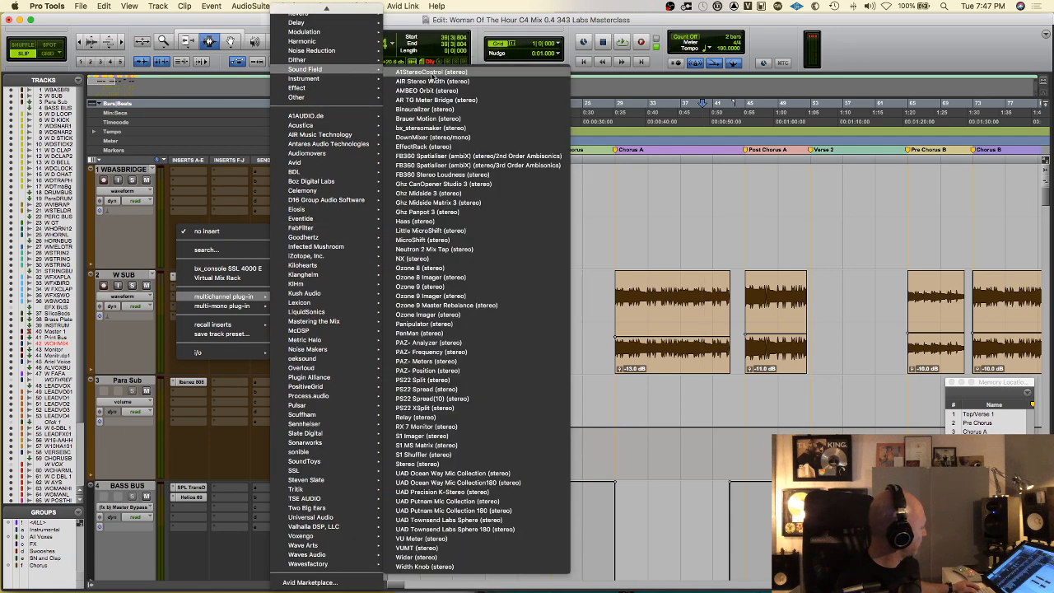
click(418, 560)
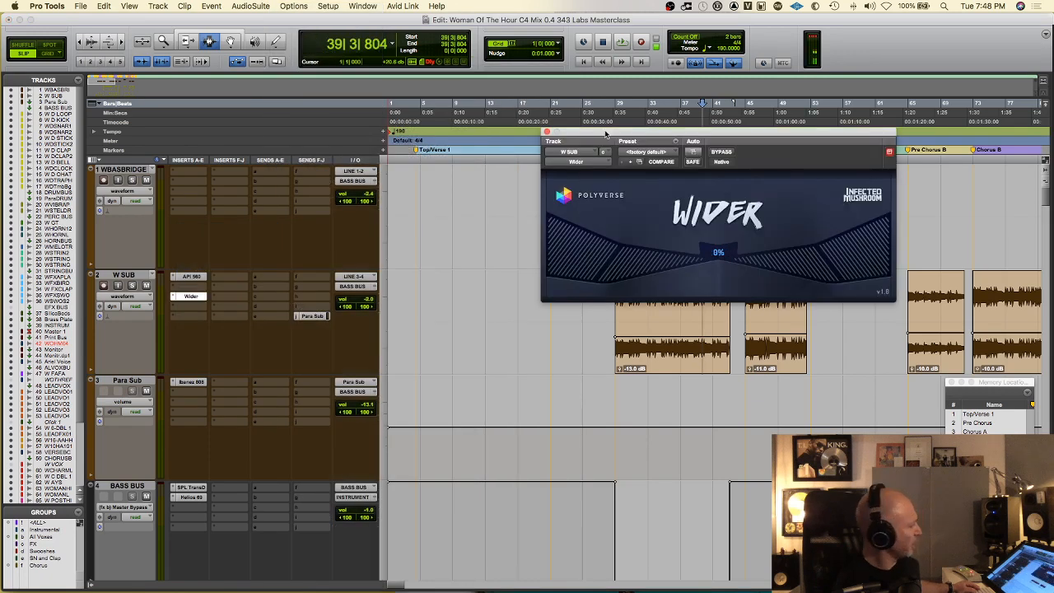
drag(607, 134, 673, 147)
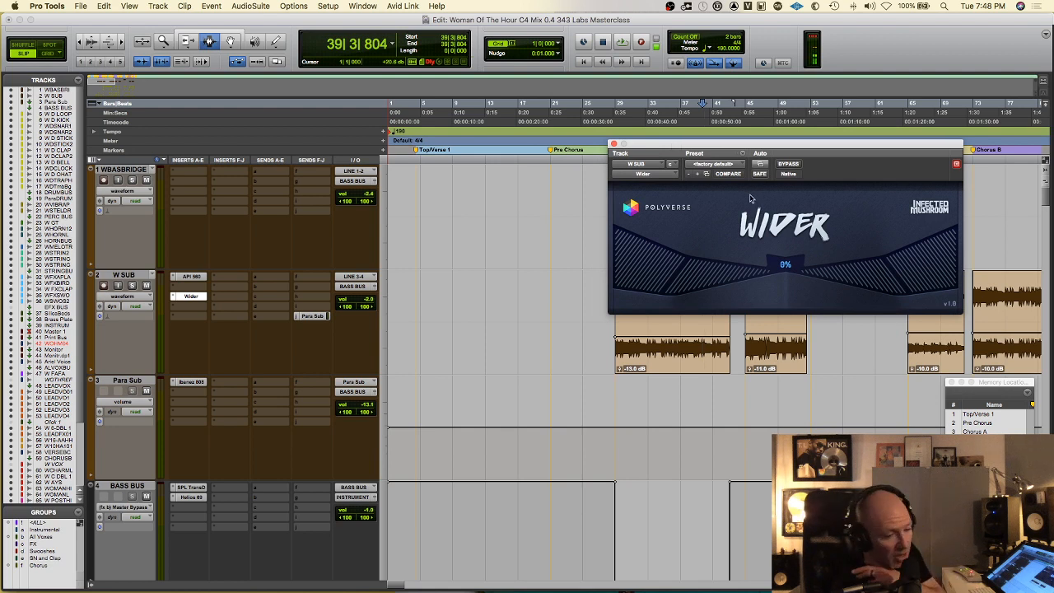
drag(789, 268, 769, 297)
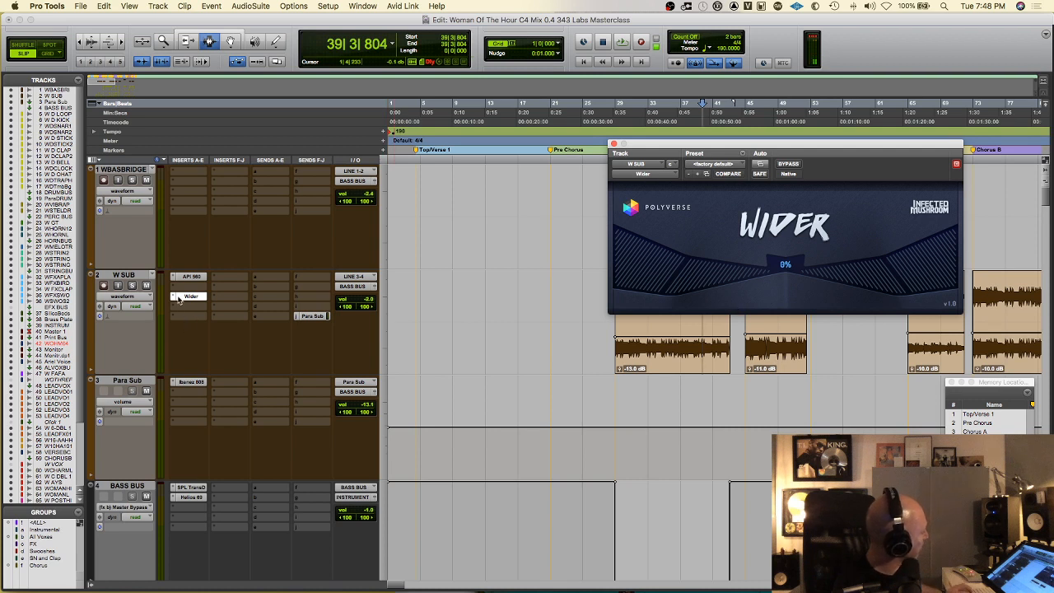
click(172, 297)
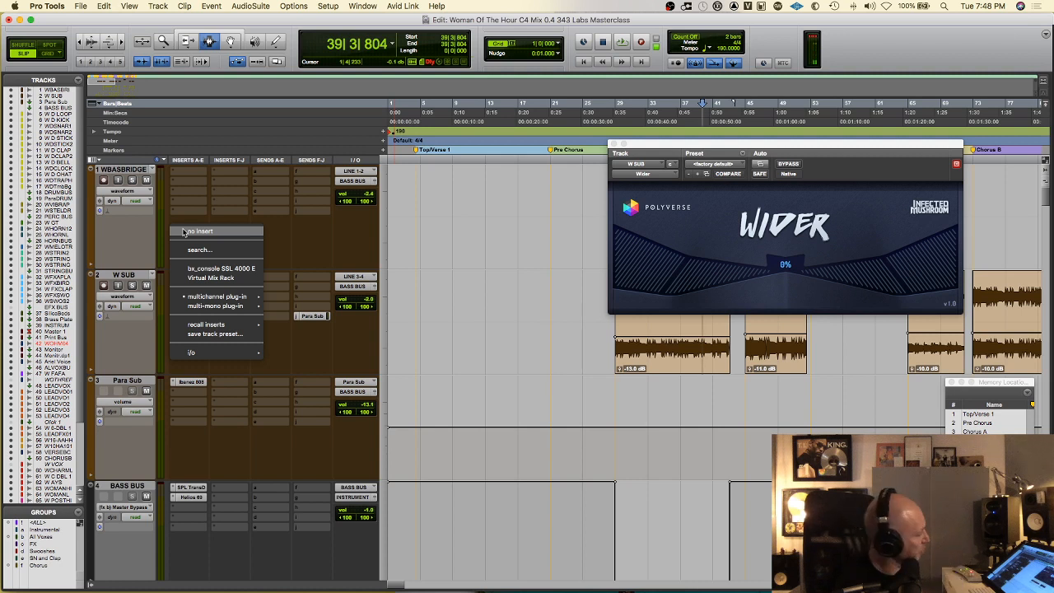
click(184, 232)
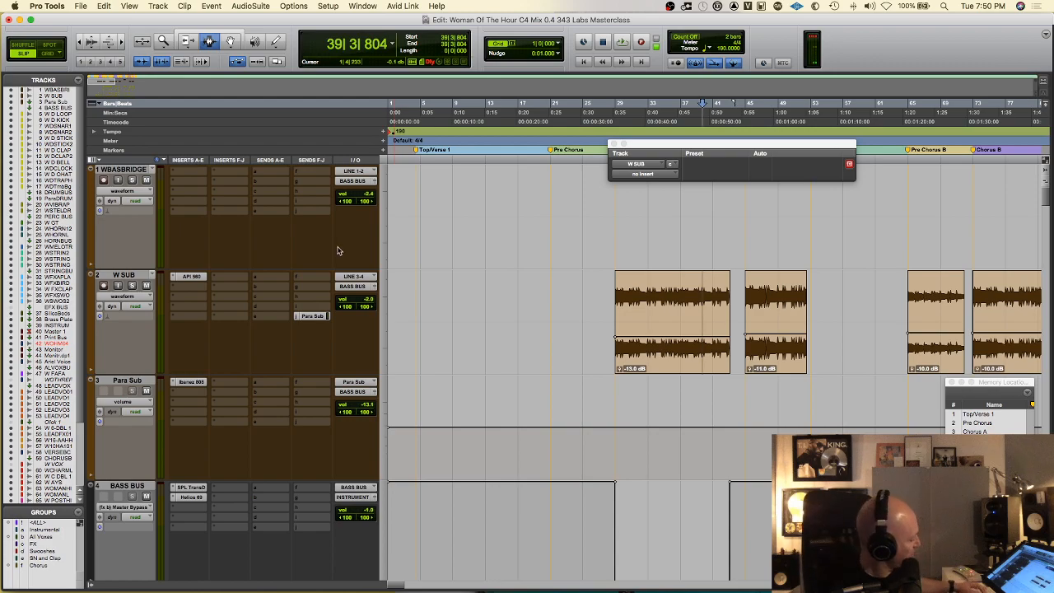
Switch to the Mix window and open the LEVELS plug-in on track 42, positioning its window clear of the inserts.
key(super+equal)
scroll(341, 154, right, 10)
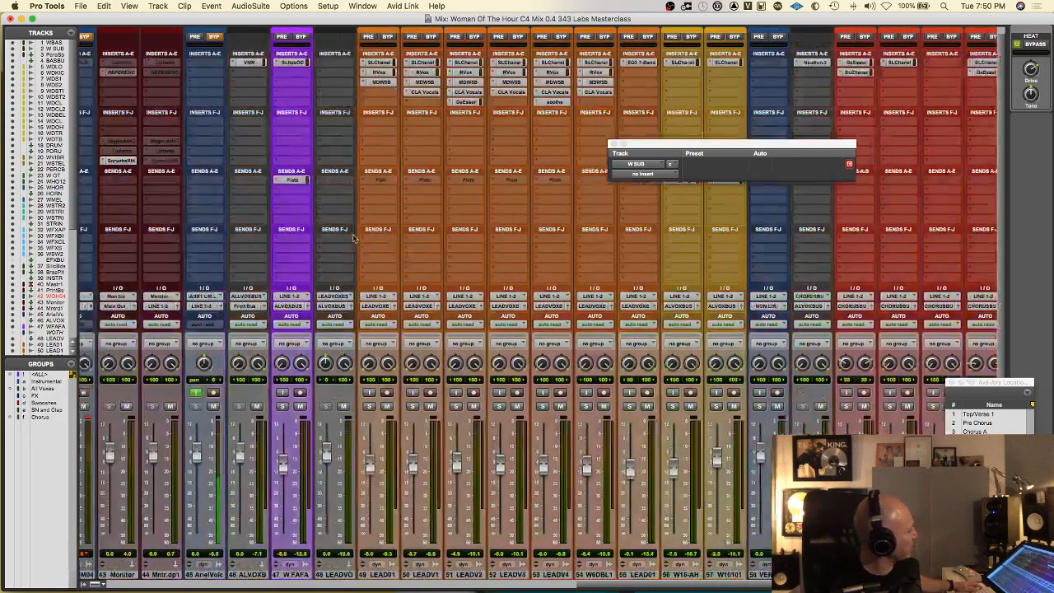
scroll(341, 153, left, 5)
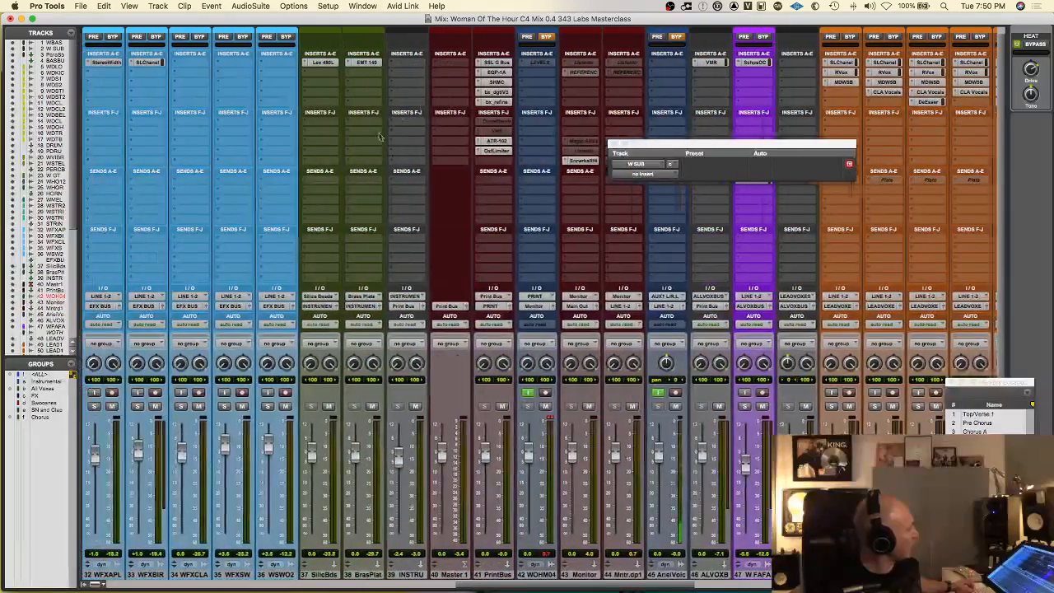
click(540, 64)
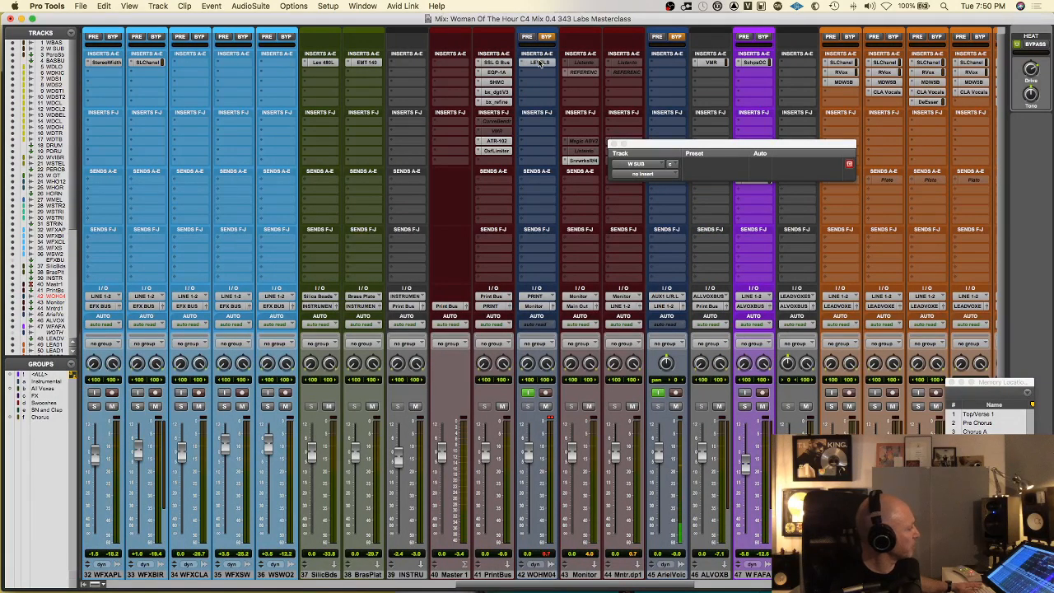
drag(727, 144, 692, 169)
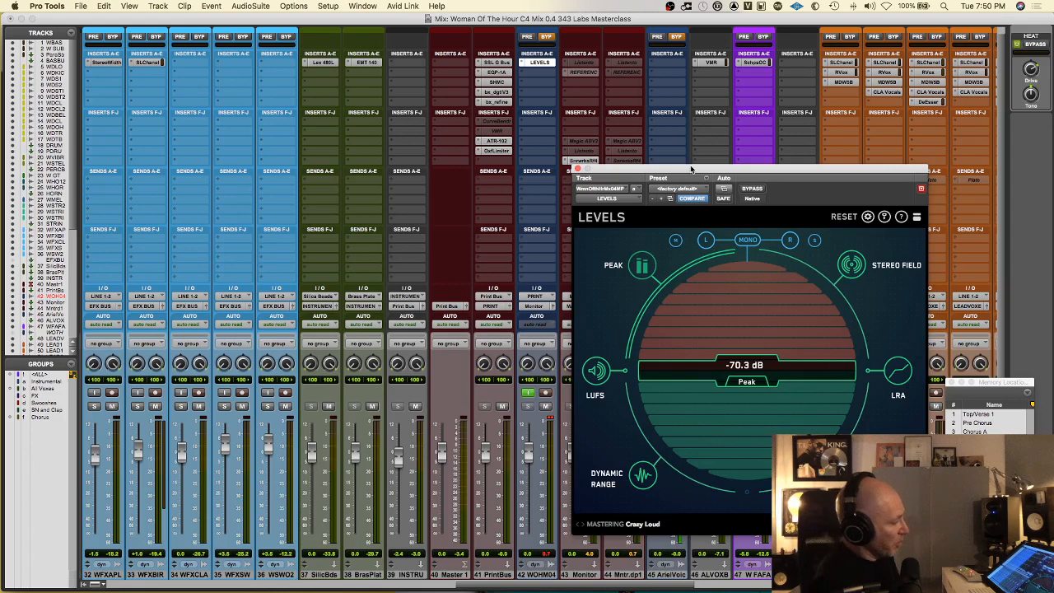
Change the LEVELS metering preset to Mixing Loud.
click(628, 525)
mouse_move(623, 528)
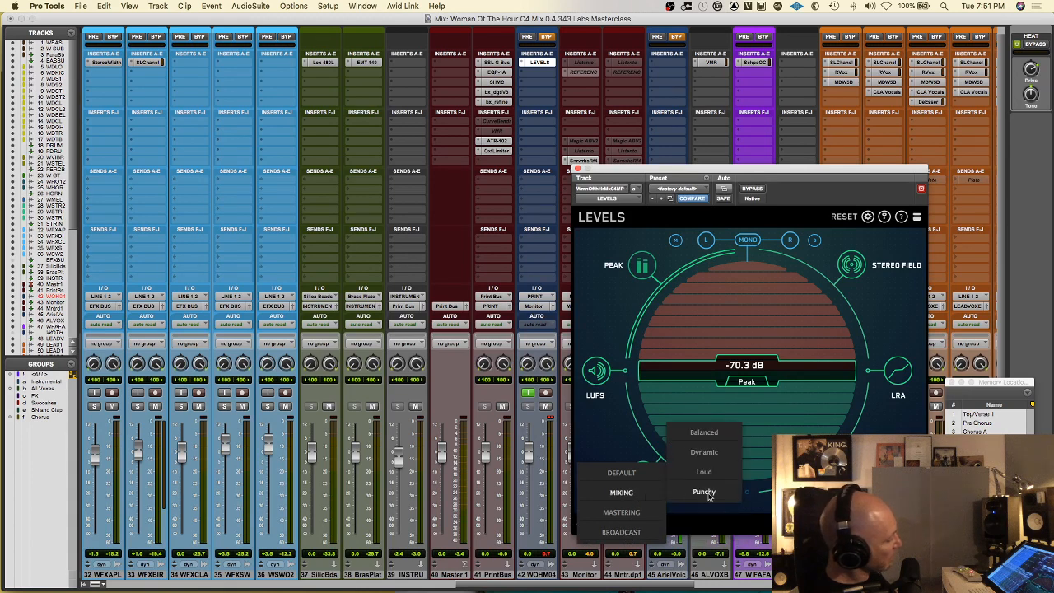
click(706, 472)
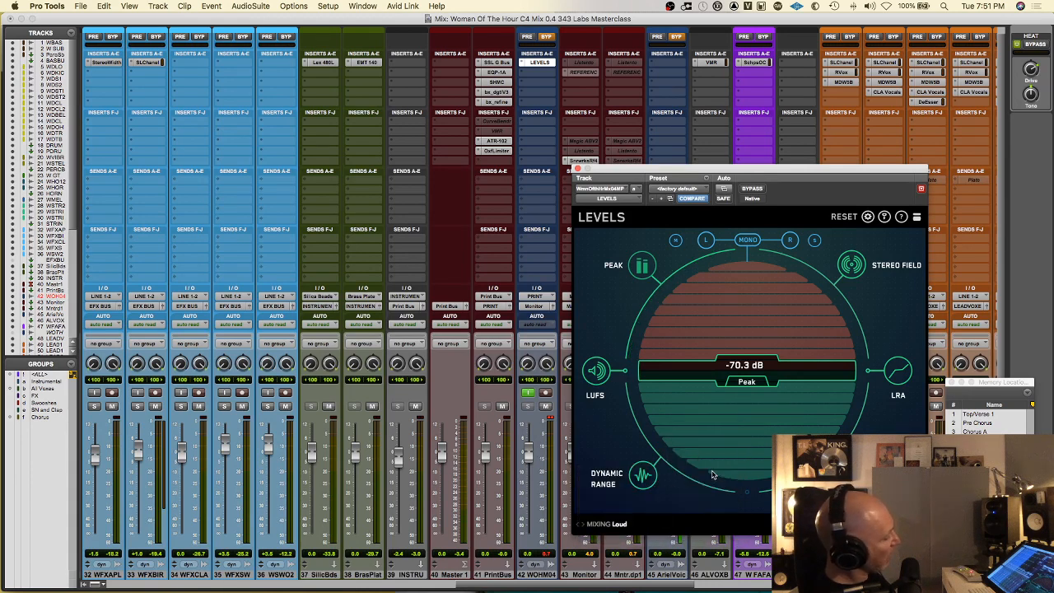
Examine the stereo field, dynamic range and LUFS views in LEVELS.
click(850, 267)
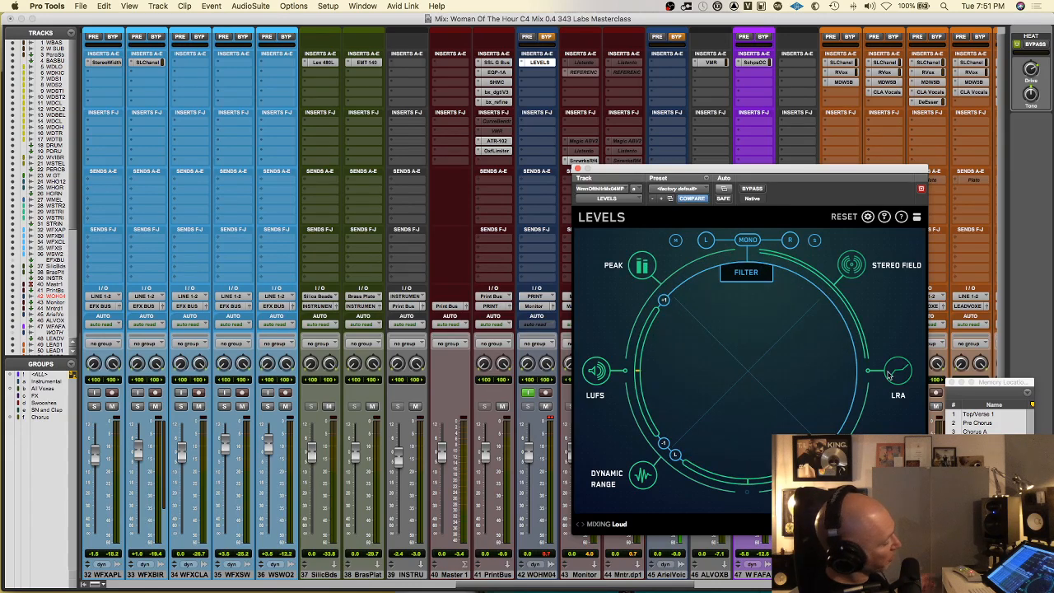
mouse_move(888, 375)
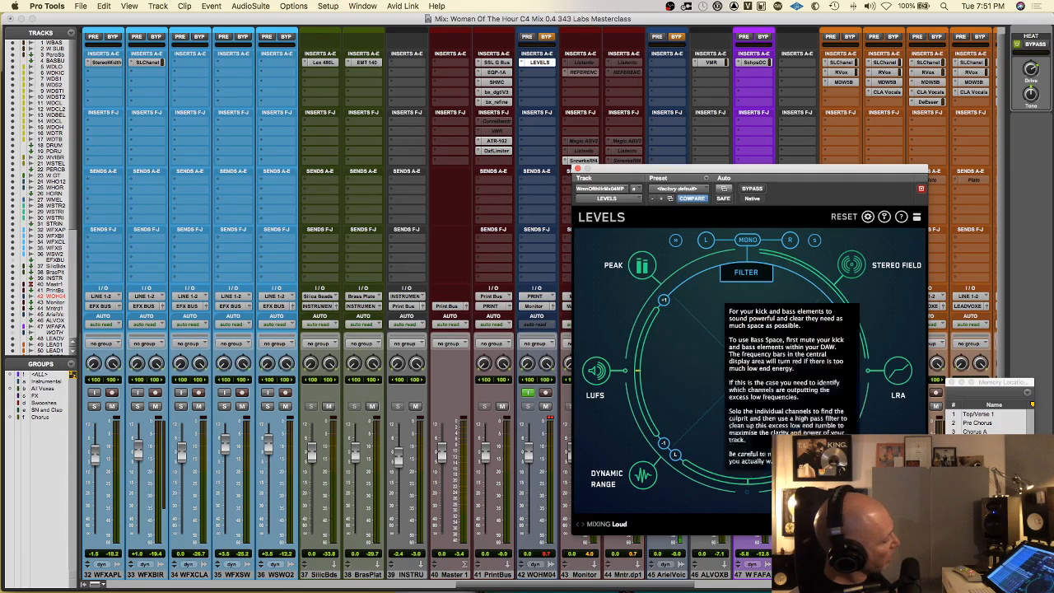
click(637, 479)
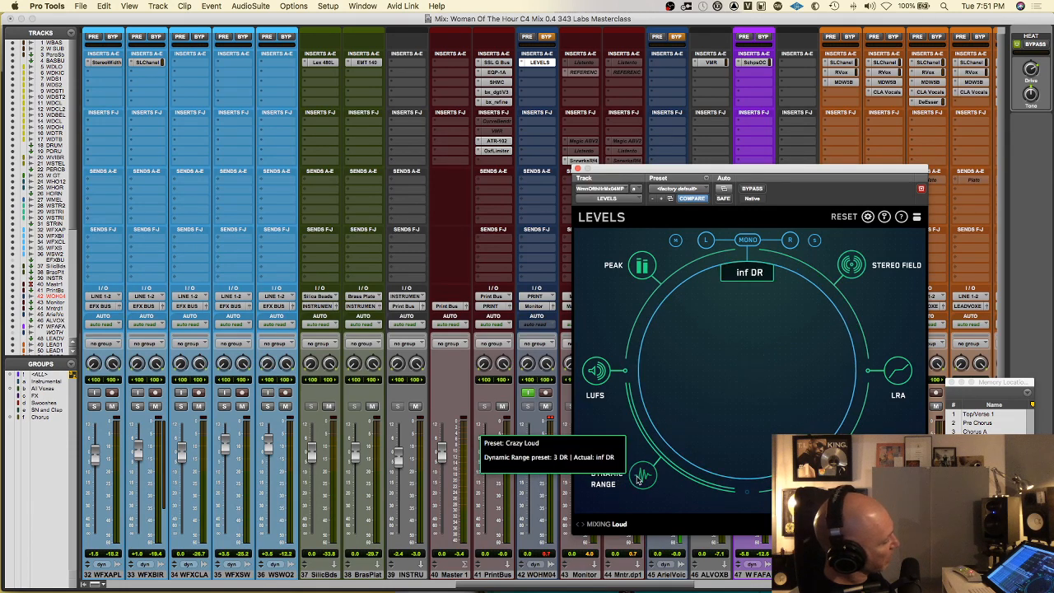
click(606, 379)
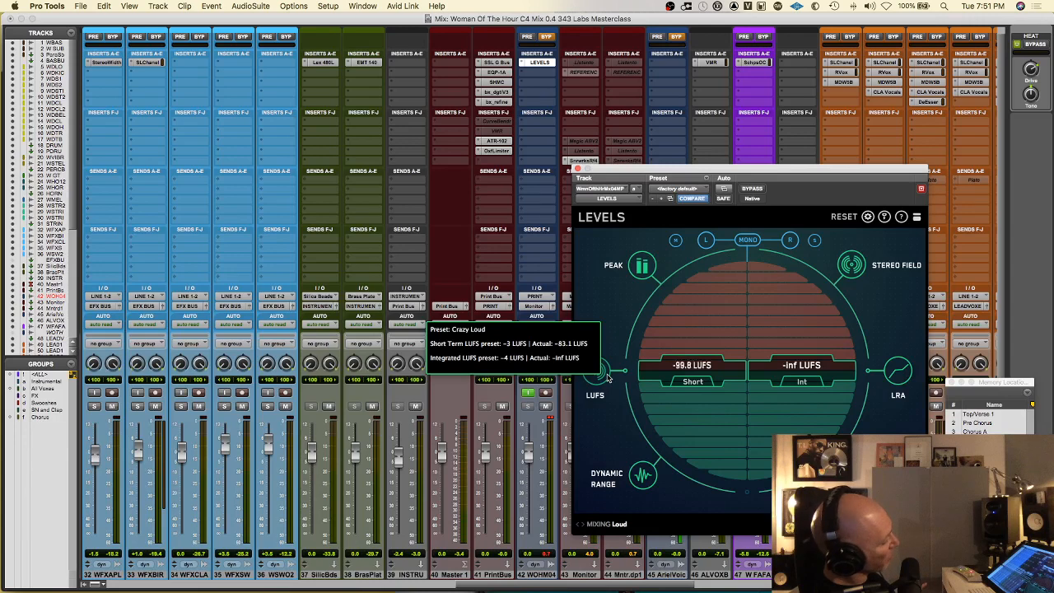
Set the LEVELS metering preset to Mastering Crazy Loud.
click(616, 525)
mouse_move(663, 513)
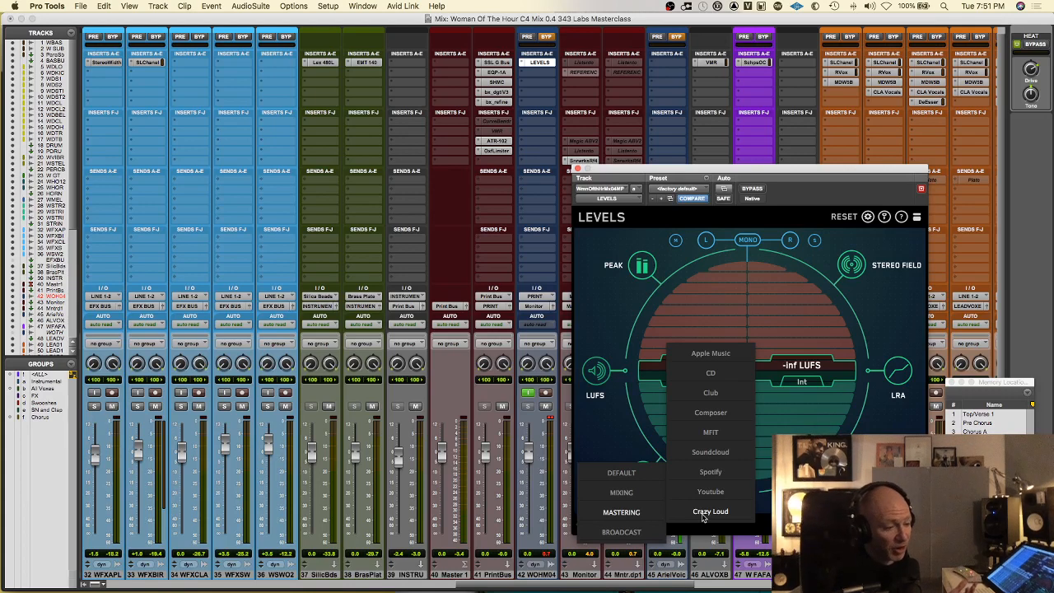
click(702, 512)
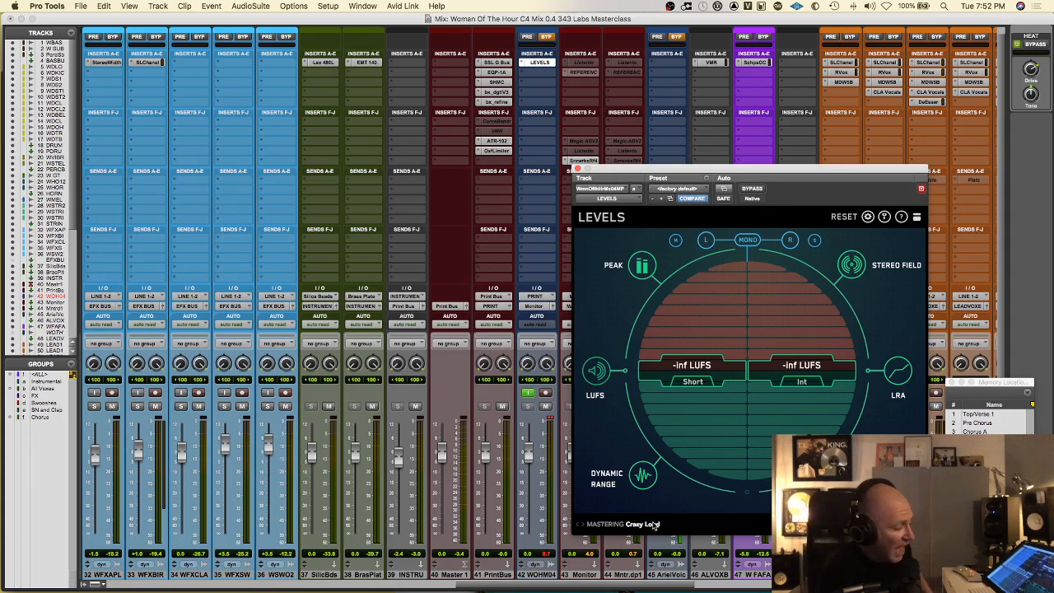
Activate and open REFERENCE on the Monitor track, switch between its Reference and Original sources, and make the plug-in inactive again.
click(586, 73)
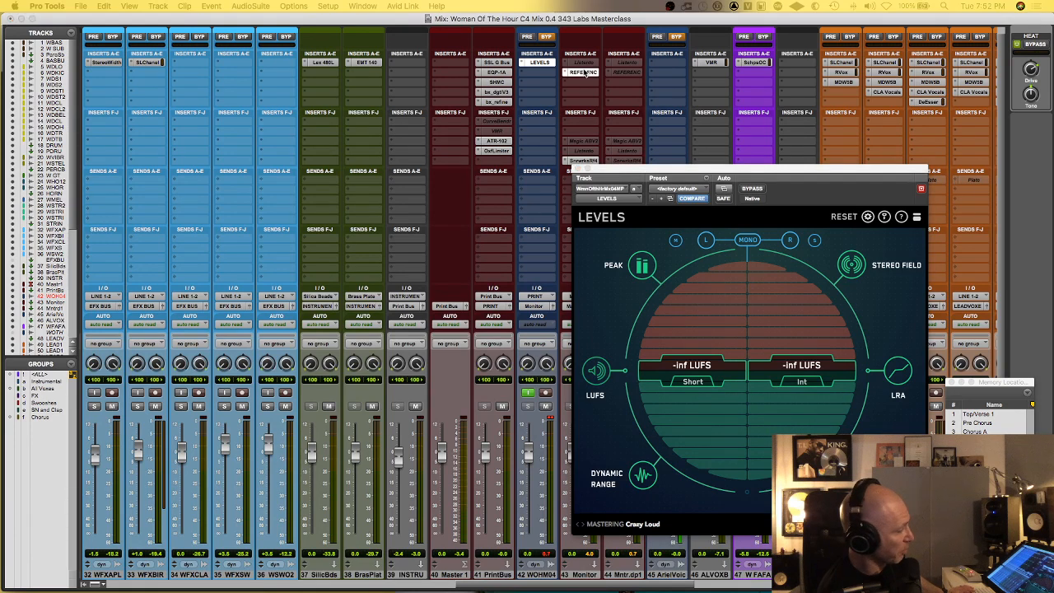
click(585, 73)
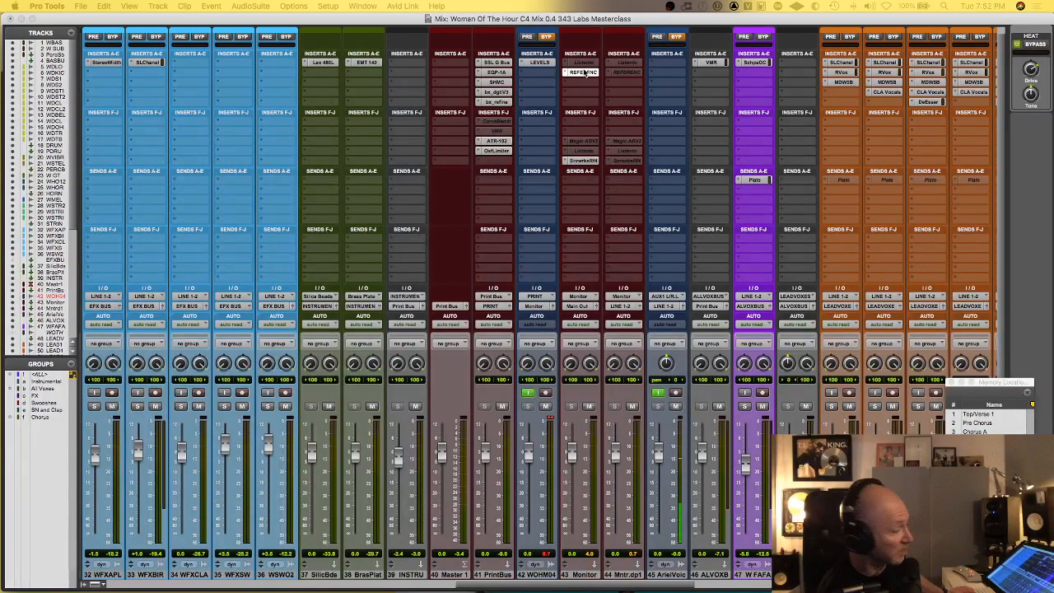
drag(507, 204, 560, 132)
click(705, 381)
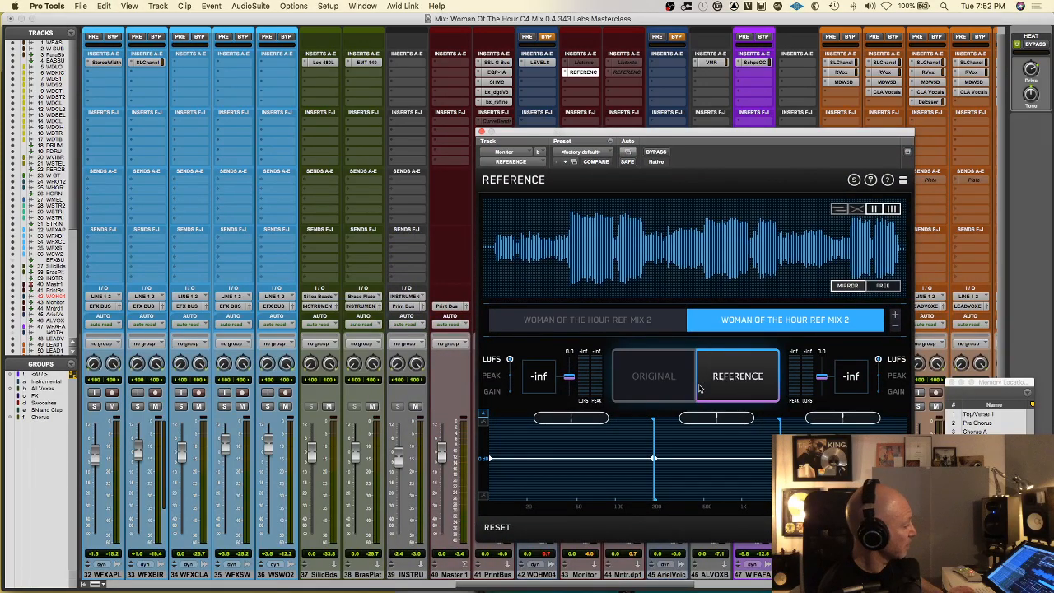
click(687, 378)
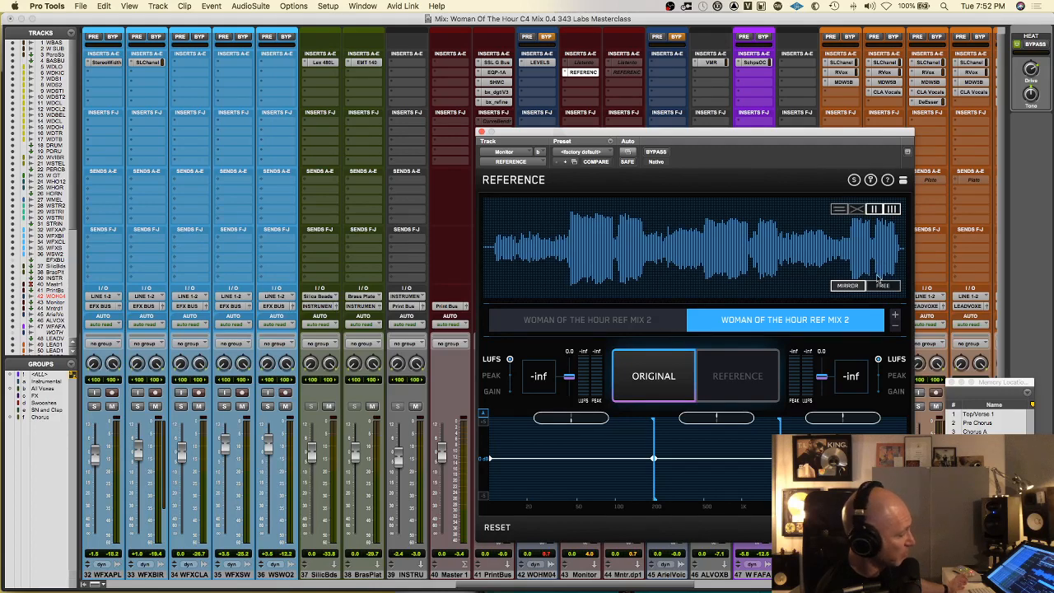
ctrl+super+click(583, 73)
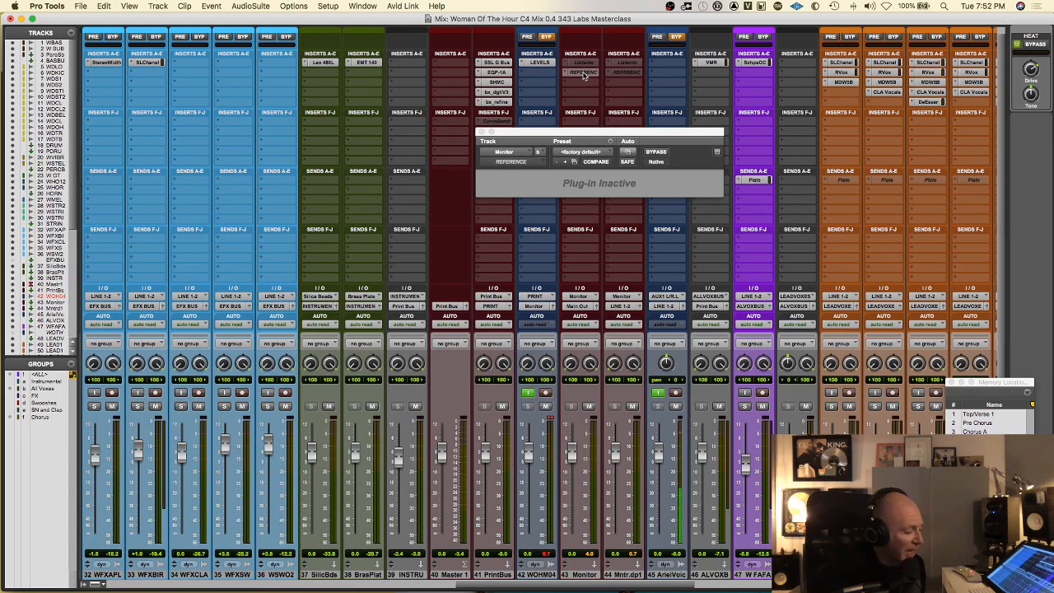
Open Mixed In Key 8 to look at its key analysis window, and quit it to return to Pro Tools.
mouse_move(2, 122)
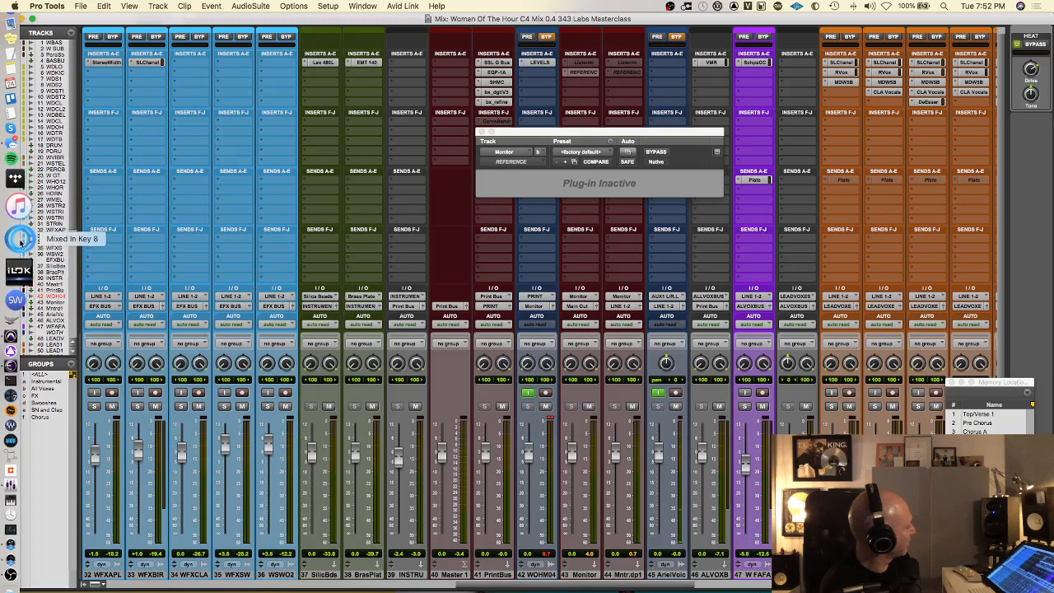
click(21, 241)
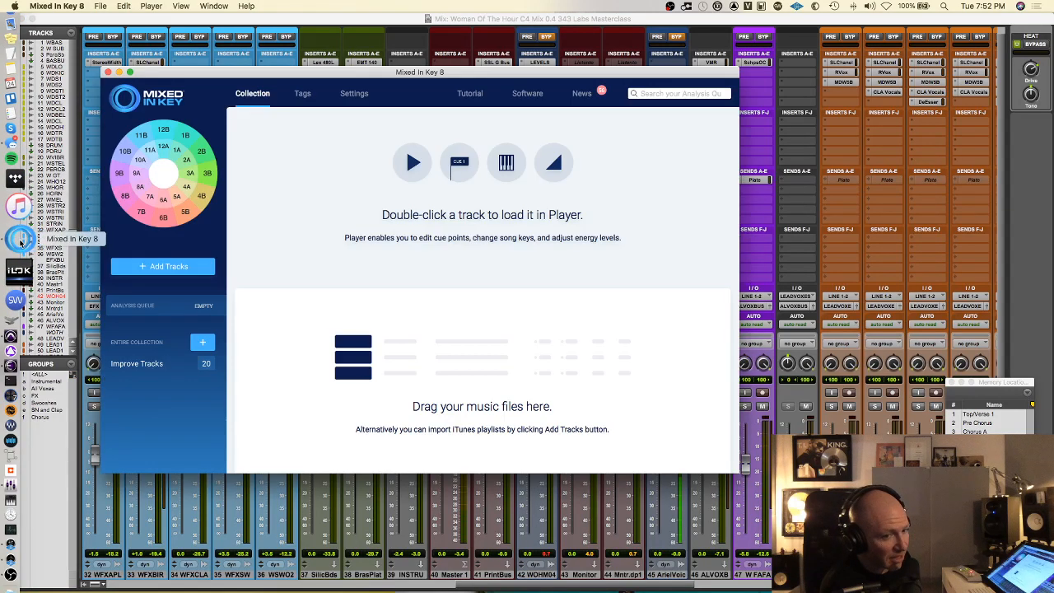
key(super+q)
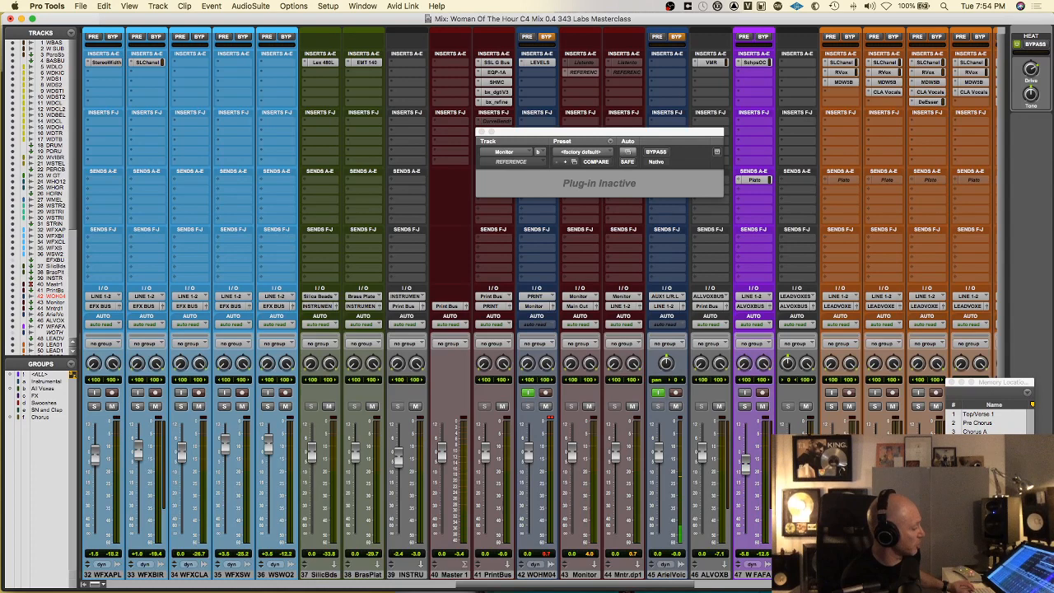
Recall the Pre Chorus memory location, open SSLChannel on LEAD VOX .01 and examine its low-cut filter and LF frequency and gain controls.
click(972, 424)
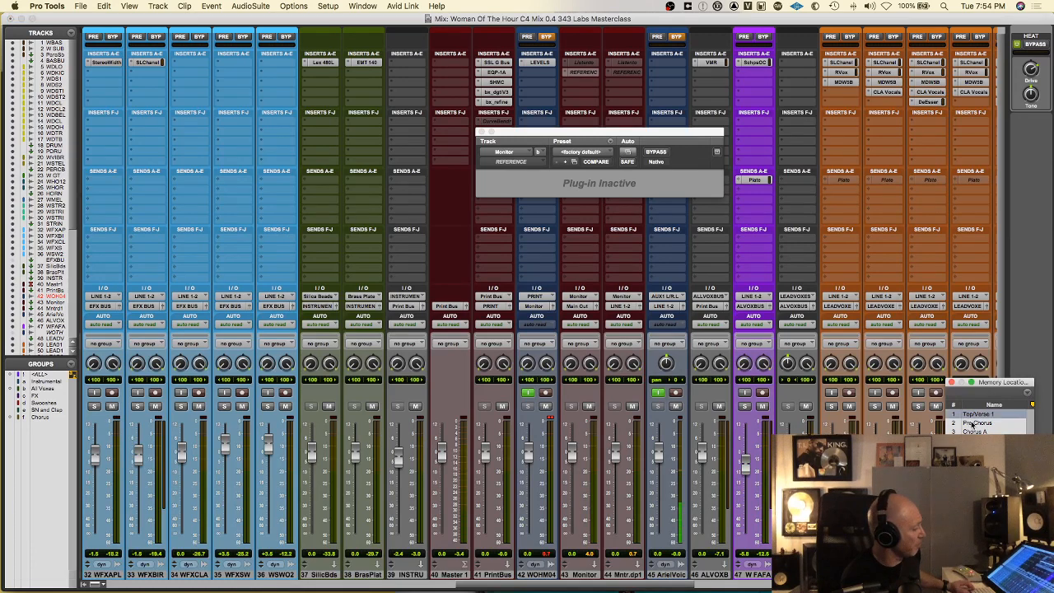
click(839, 63)
click(624, 273)
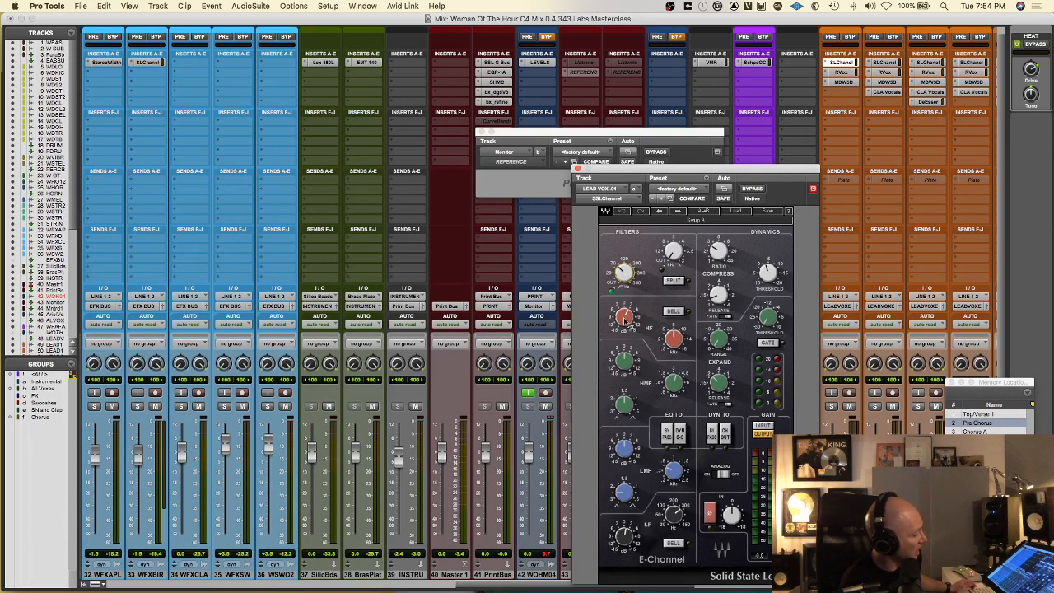
click(674, 514)
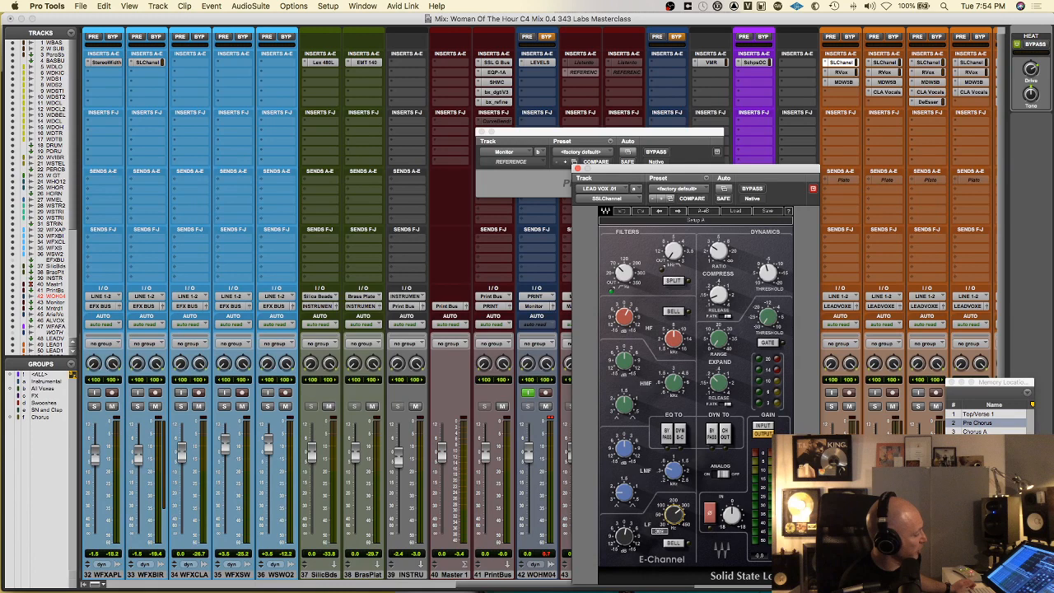
click(625, 534)
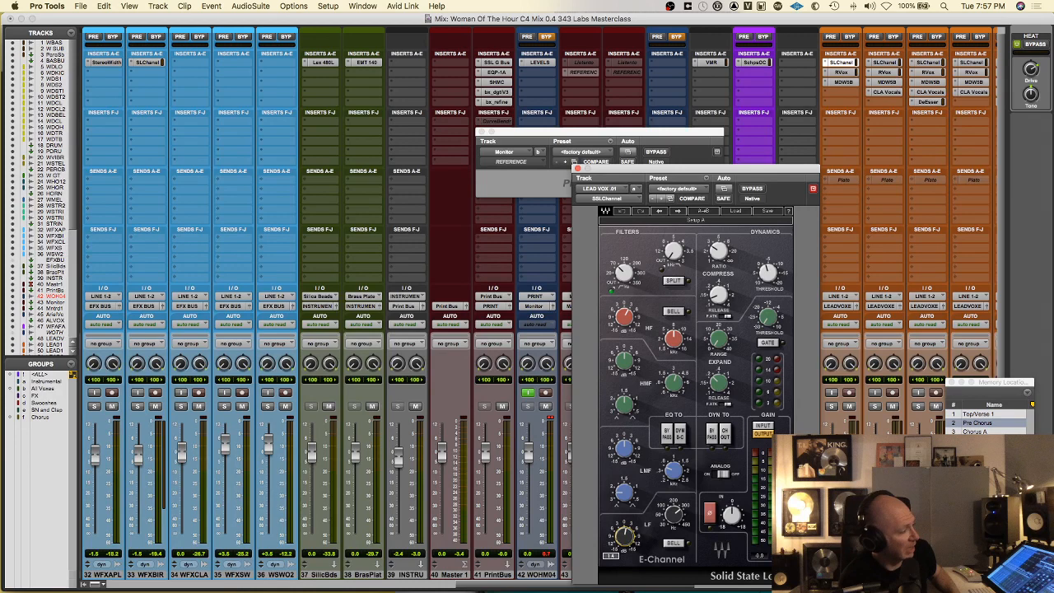
Examine the HEAT Drive and Tone controls in the Mix window.
click(1030, 94)
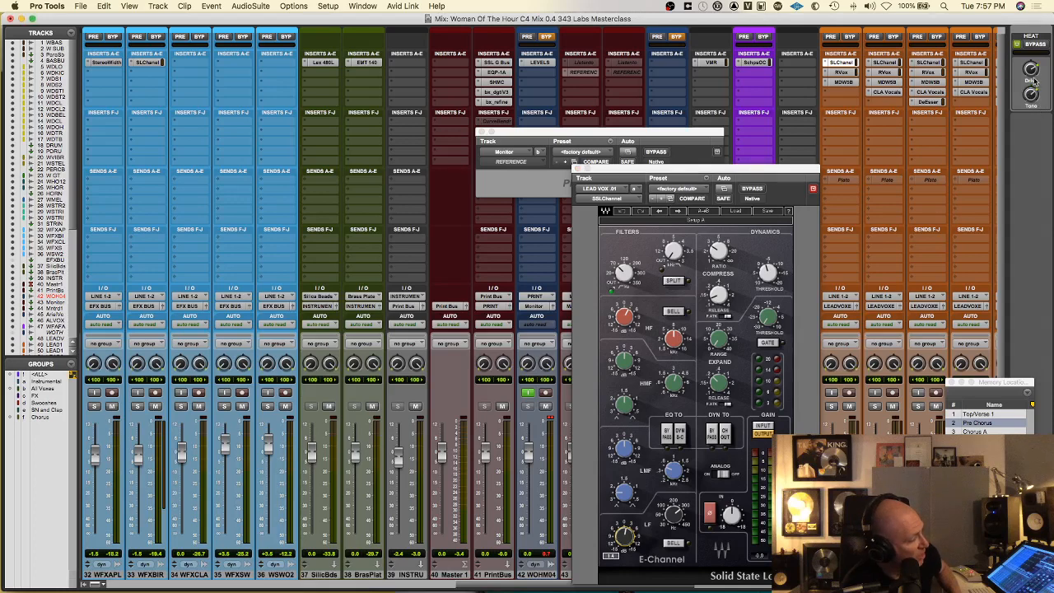